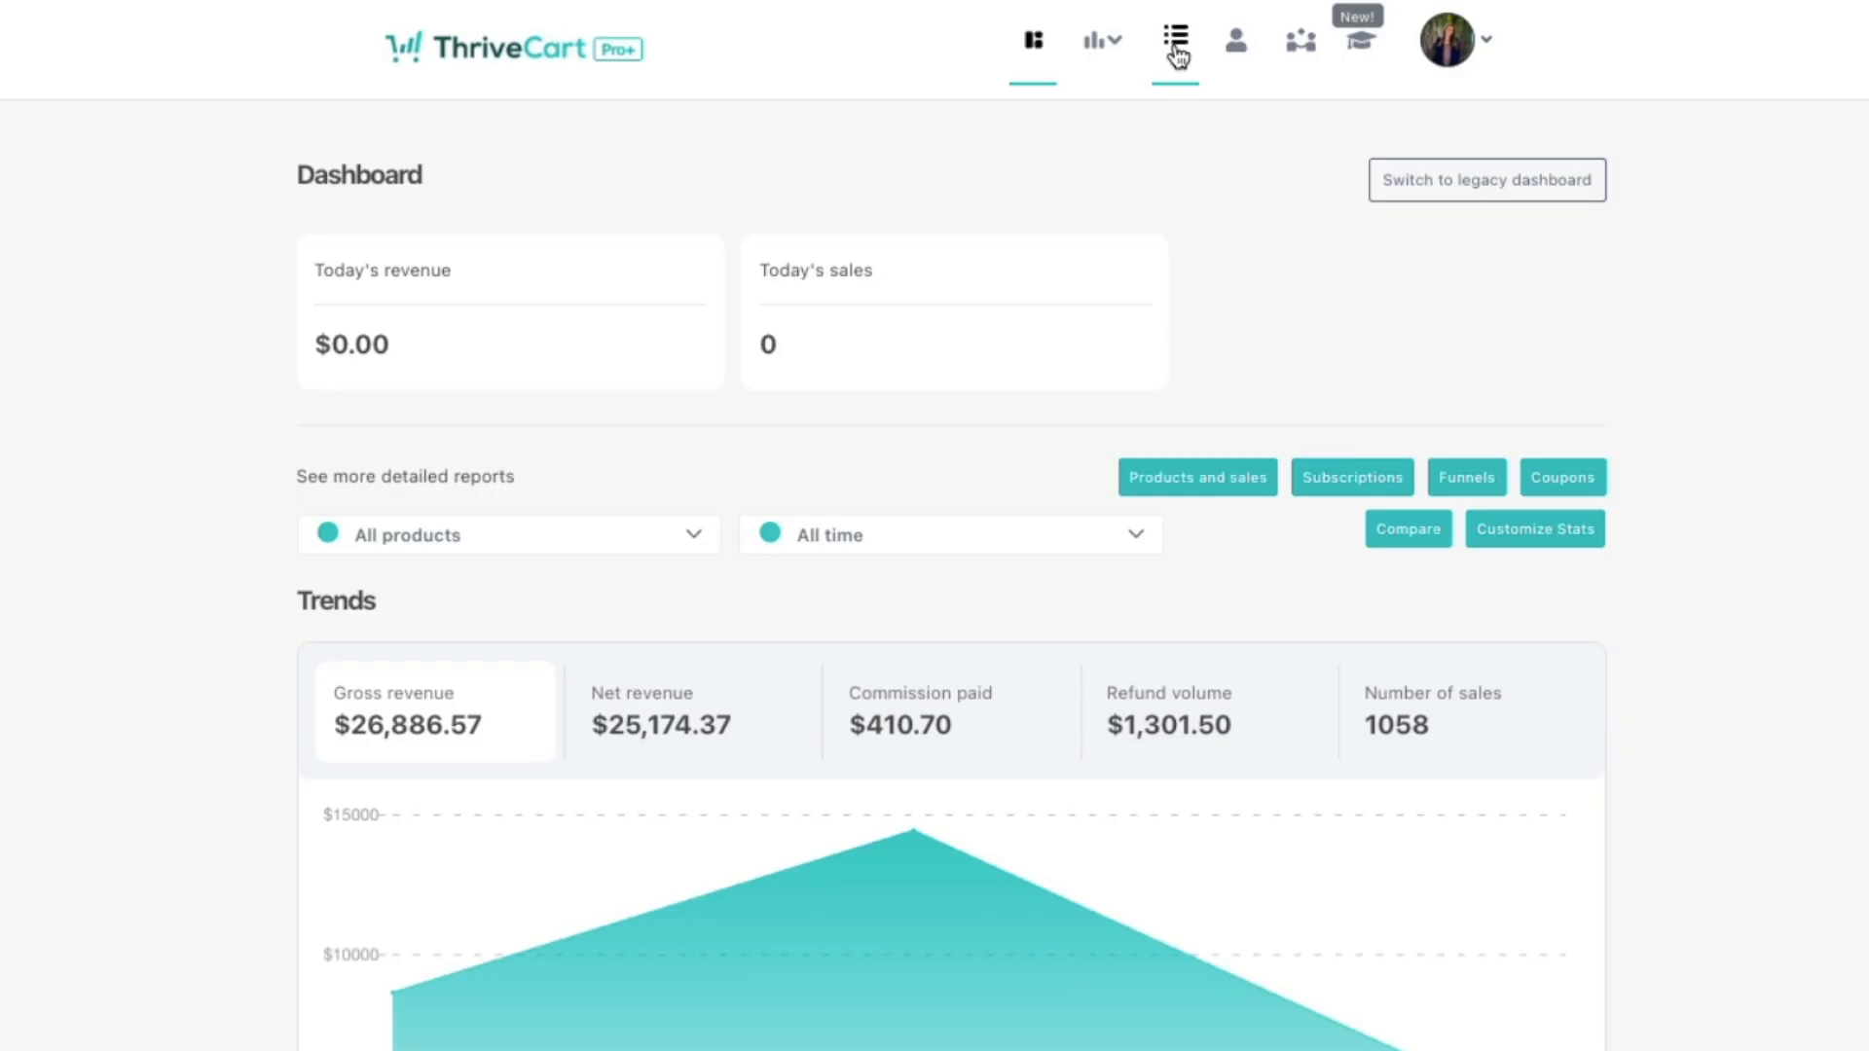
Step: Create a new physical product, opening 'Untitled product' in the product editor
left_click(1176, 43)
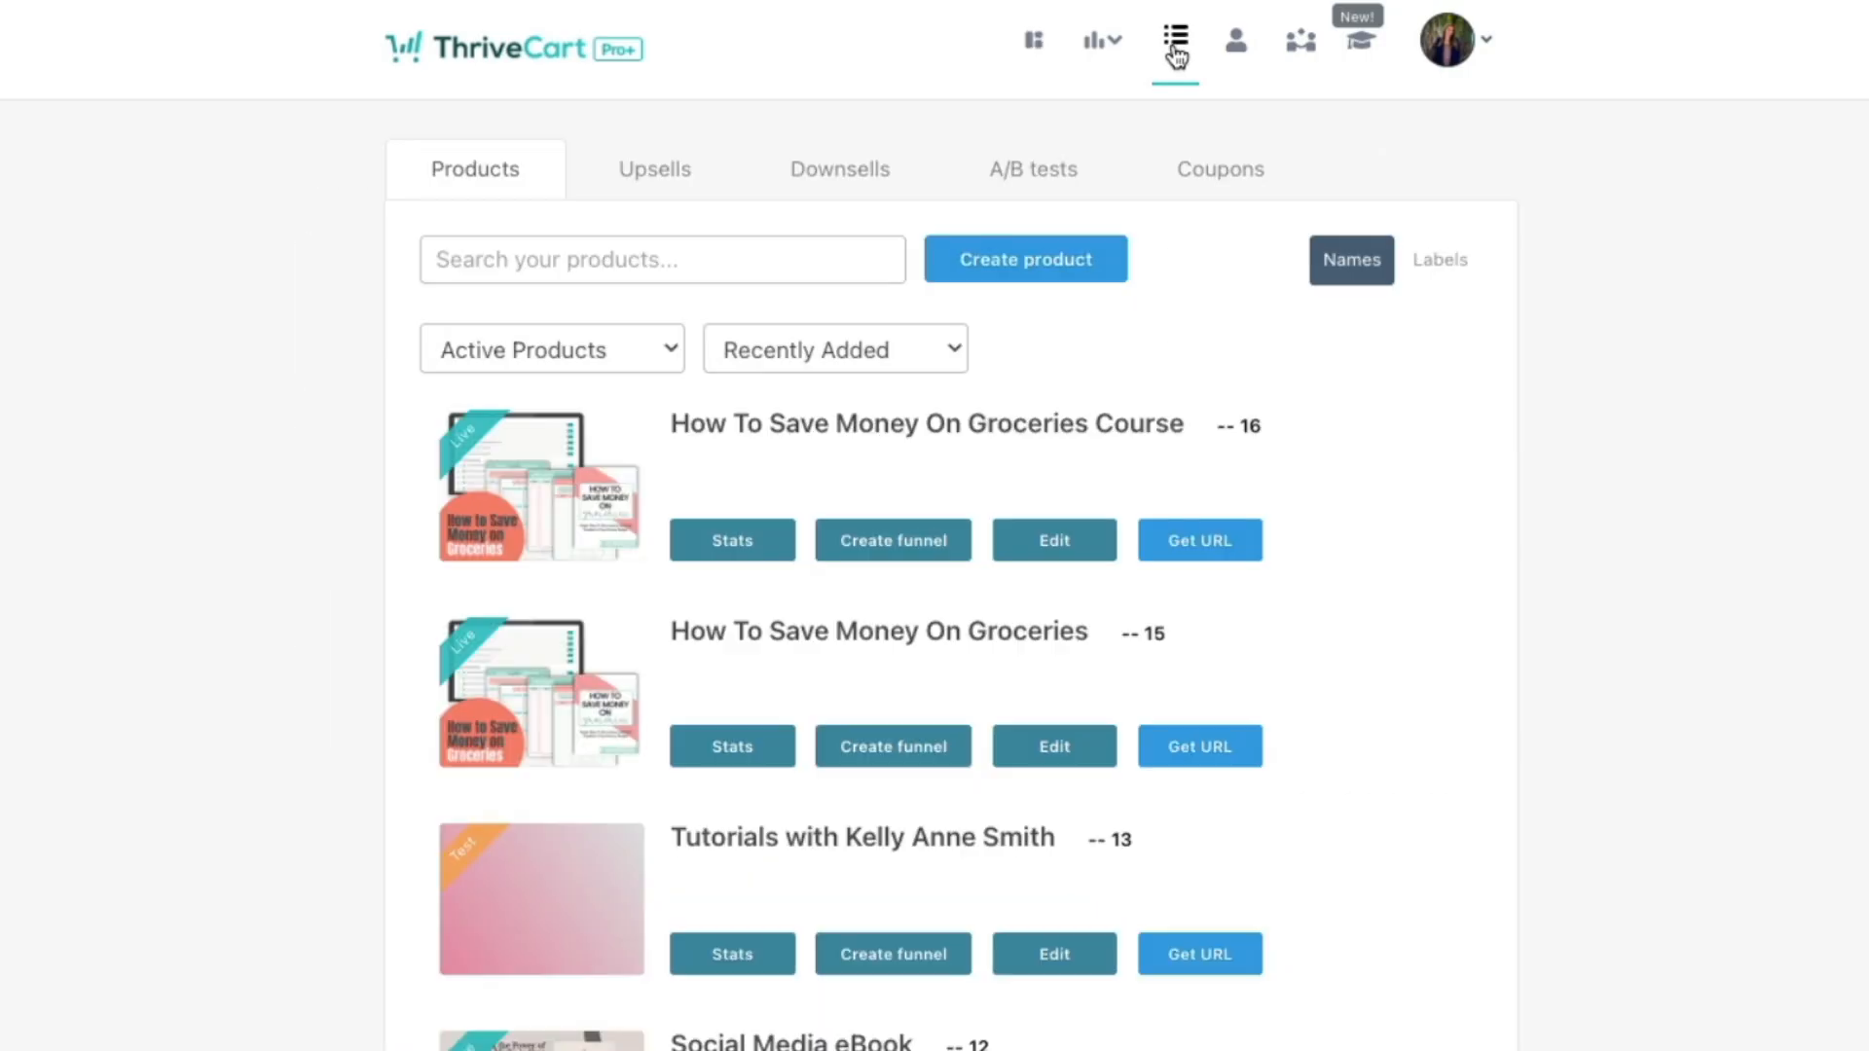
left_click(1008, 280)
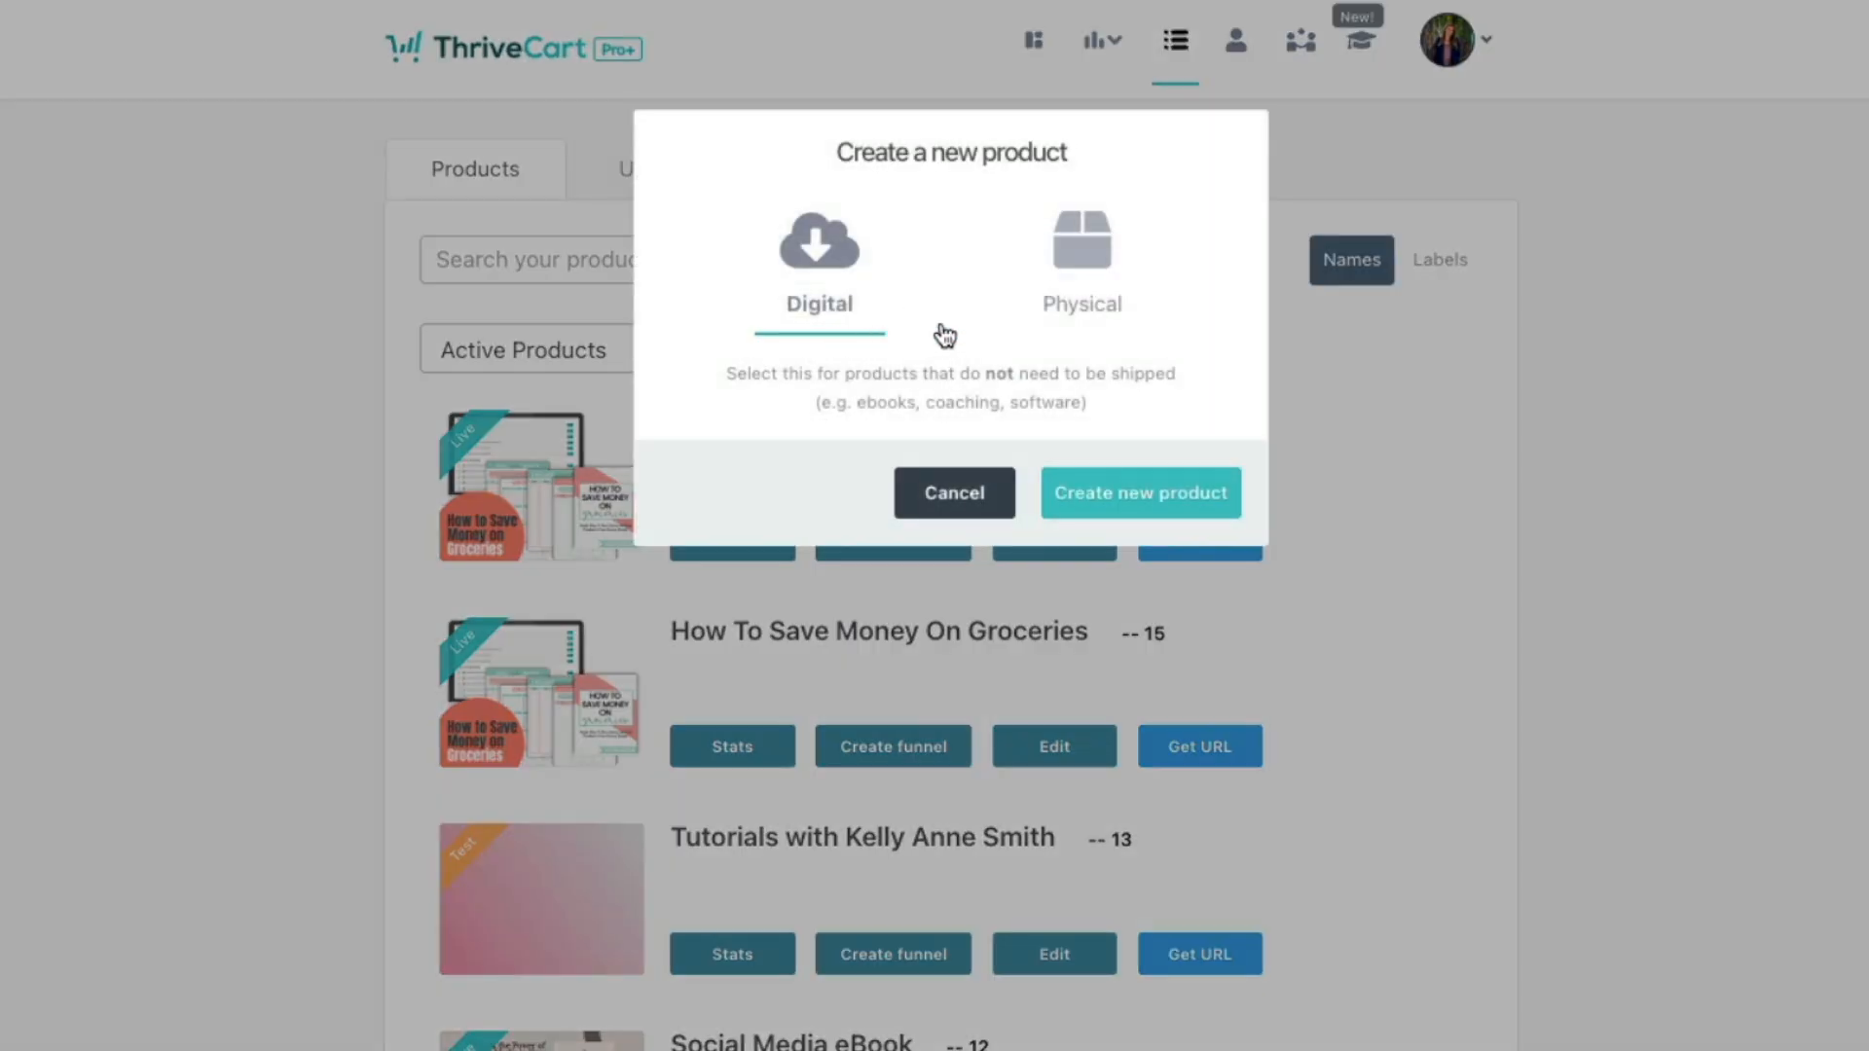
left_click(1098, 292)
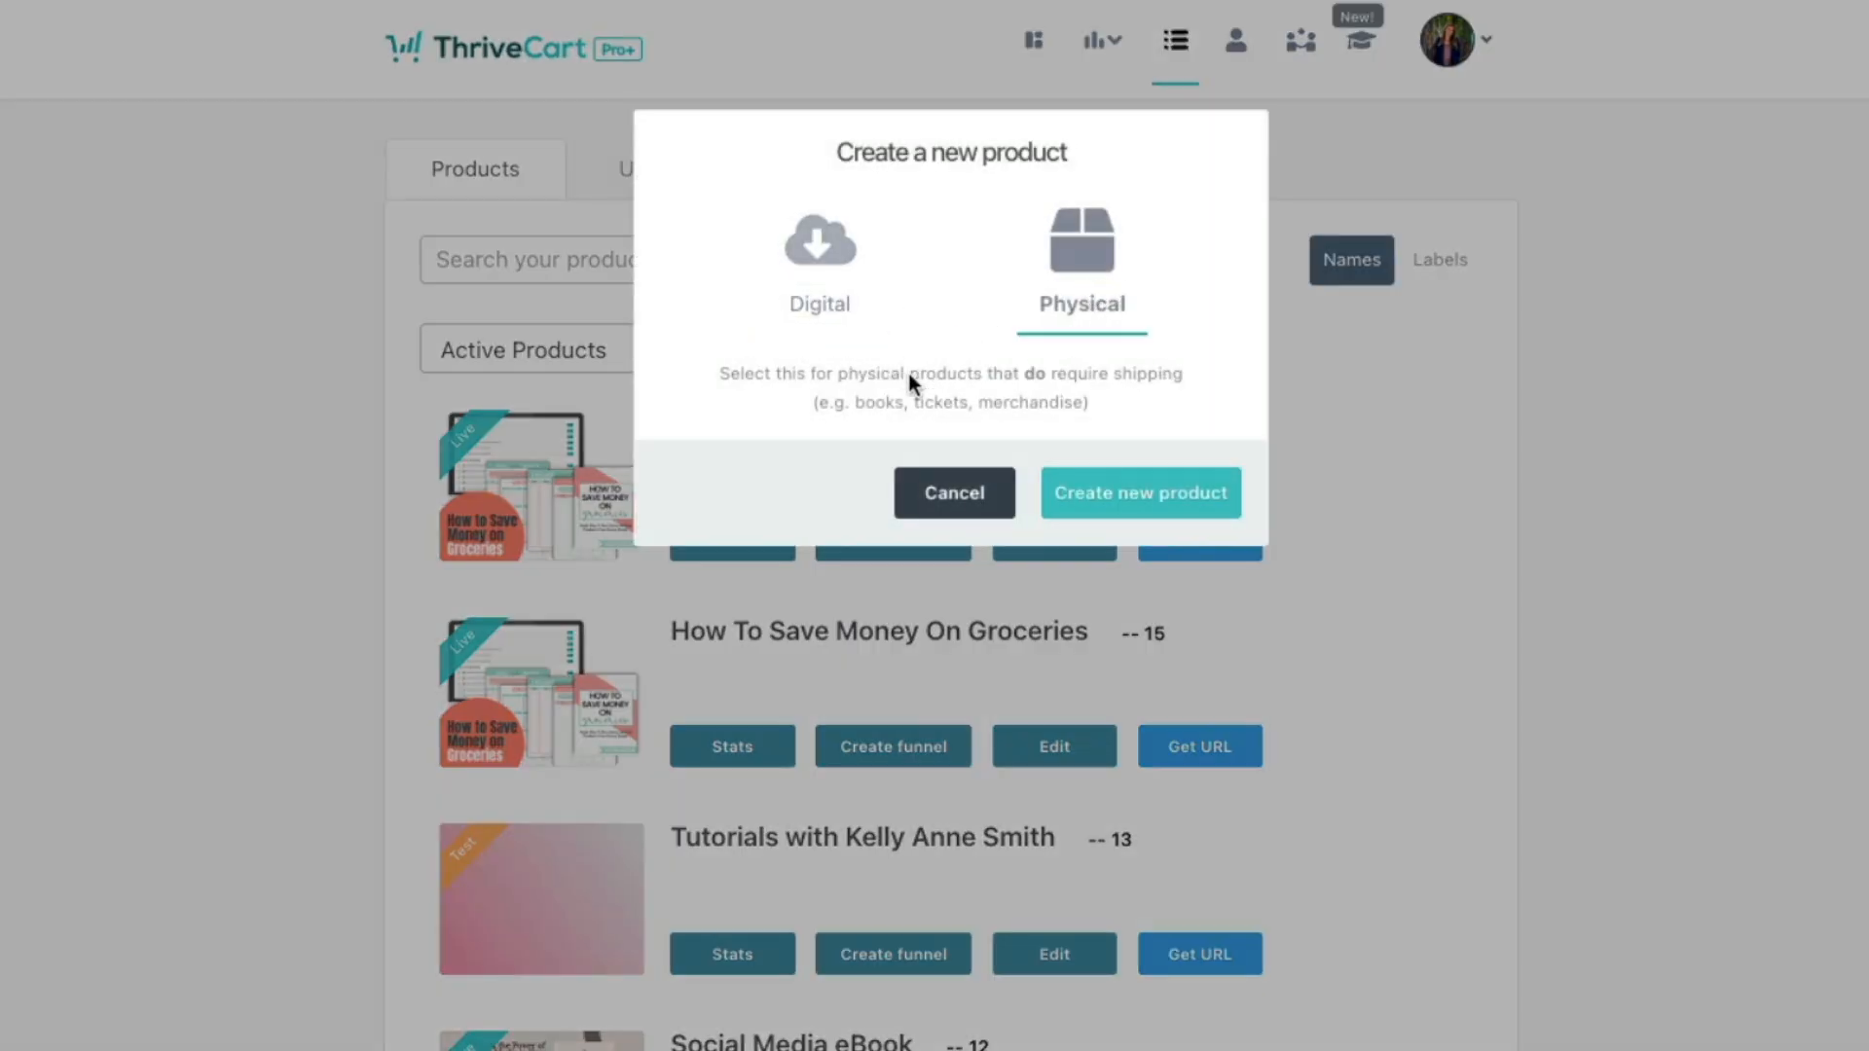
left_click(1139, 507)
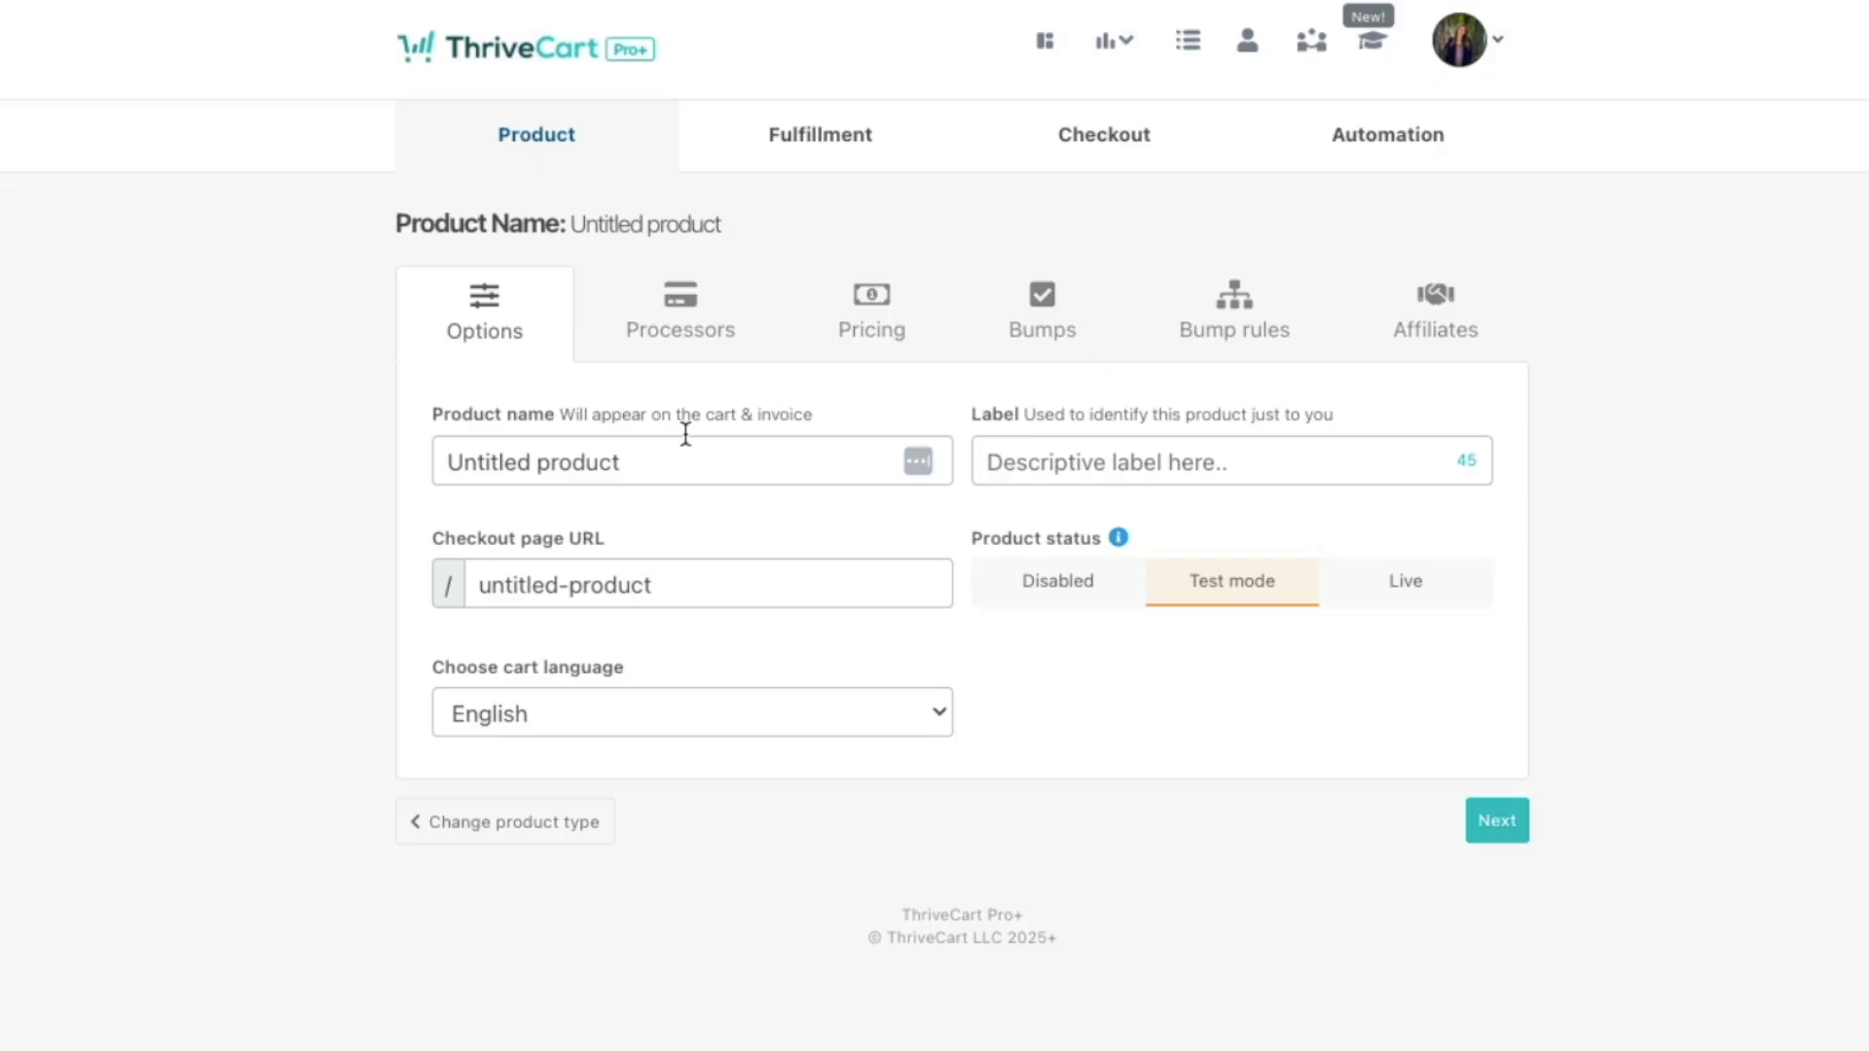
Step: Name the product 'Sourdough For Beginners Cookbook', label it 'Sourdough Cookbook', with URL sourdough-cookbook
left_click(724, 443)
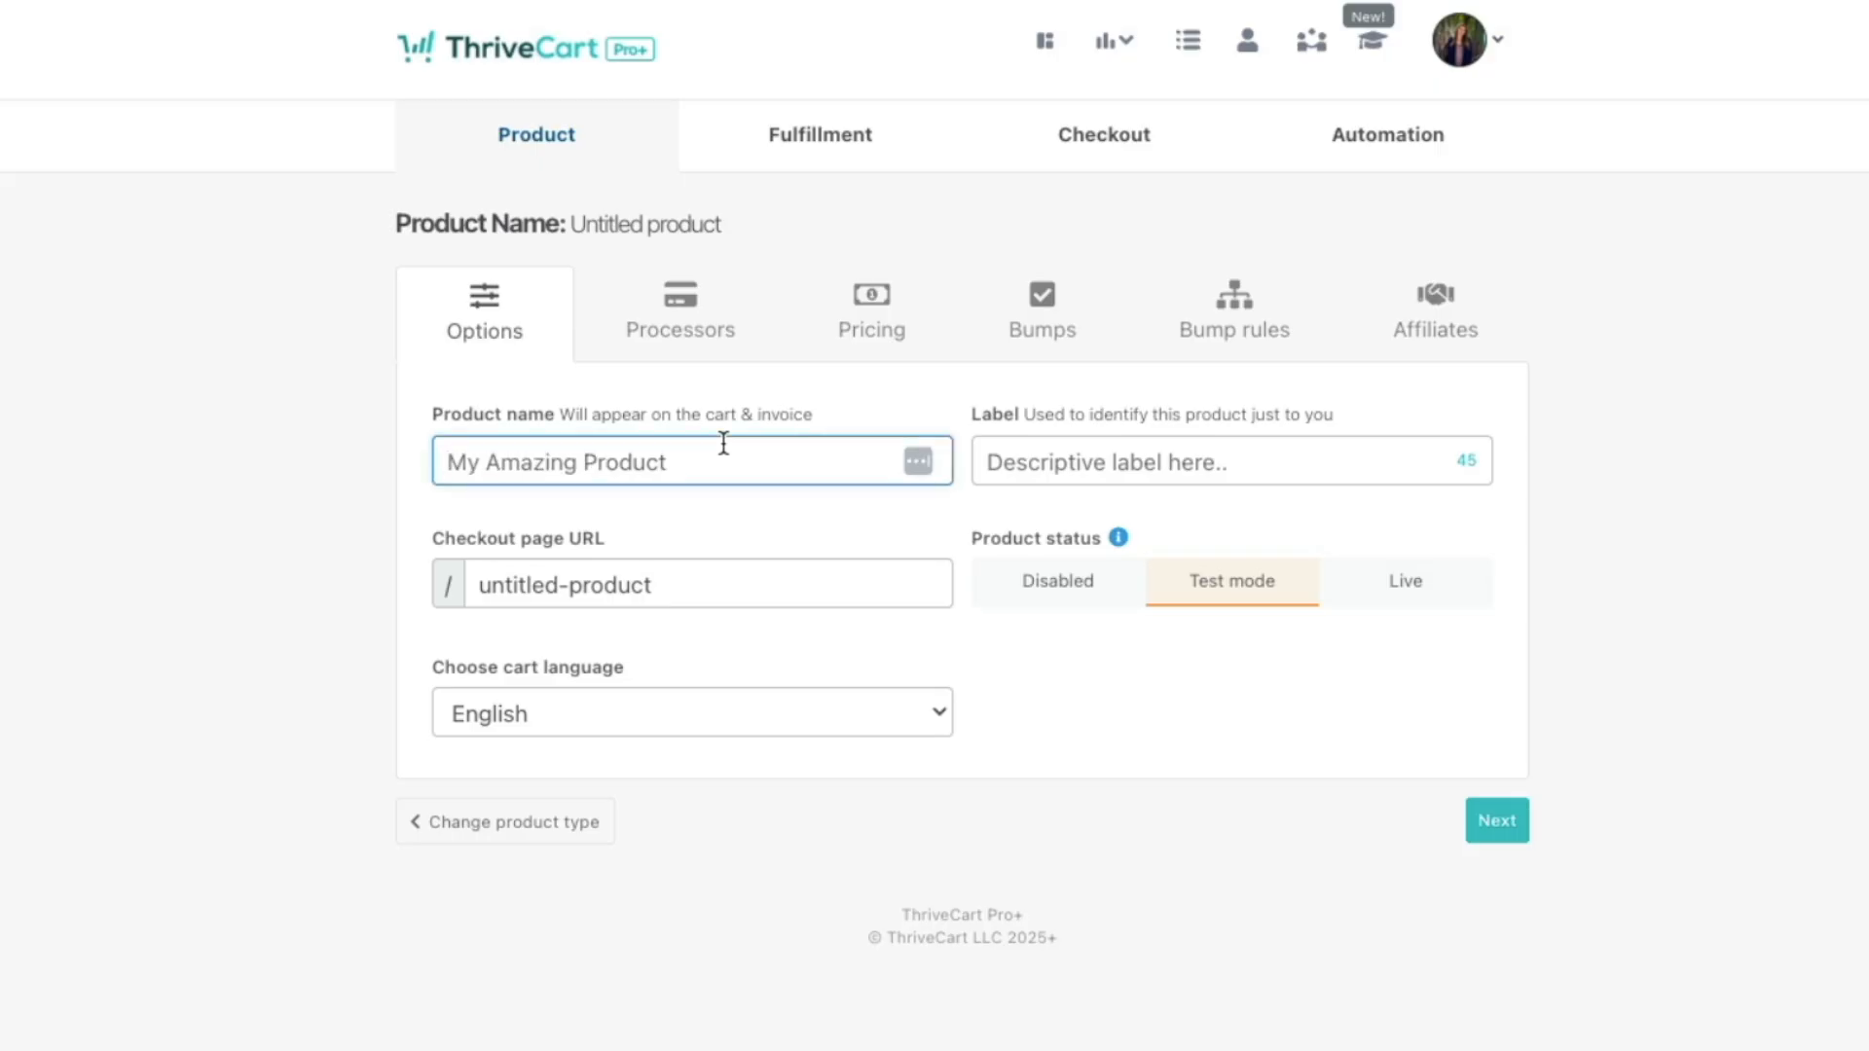
type("Sour")
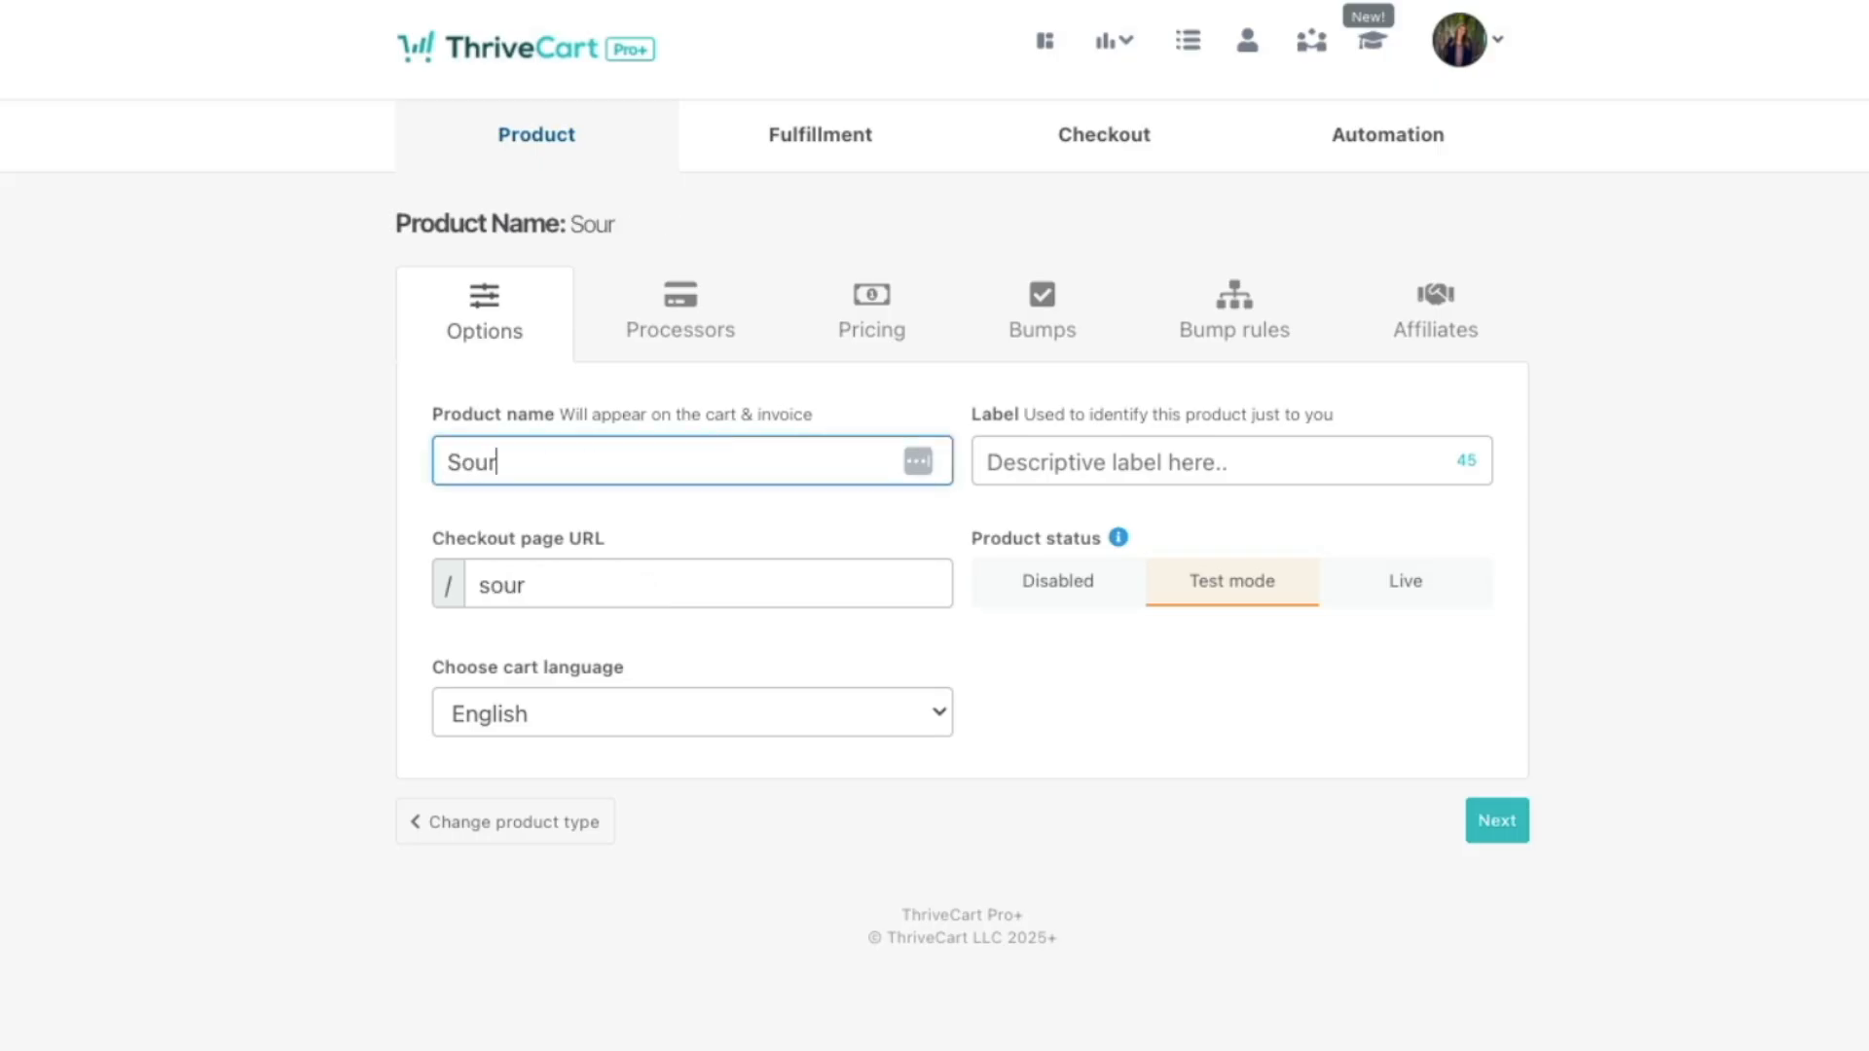
type("dough For Beginners Cookbook")
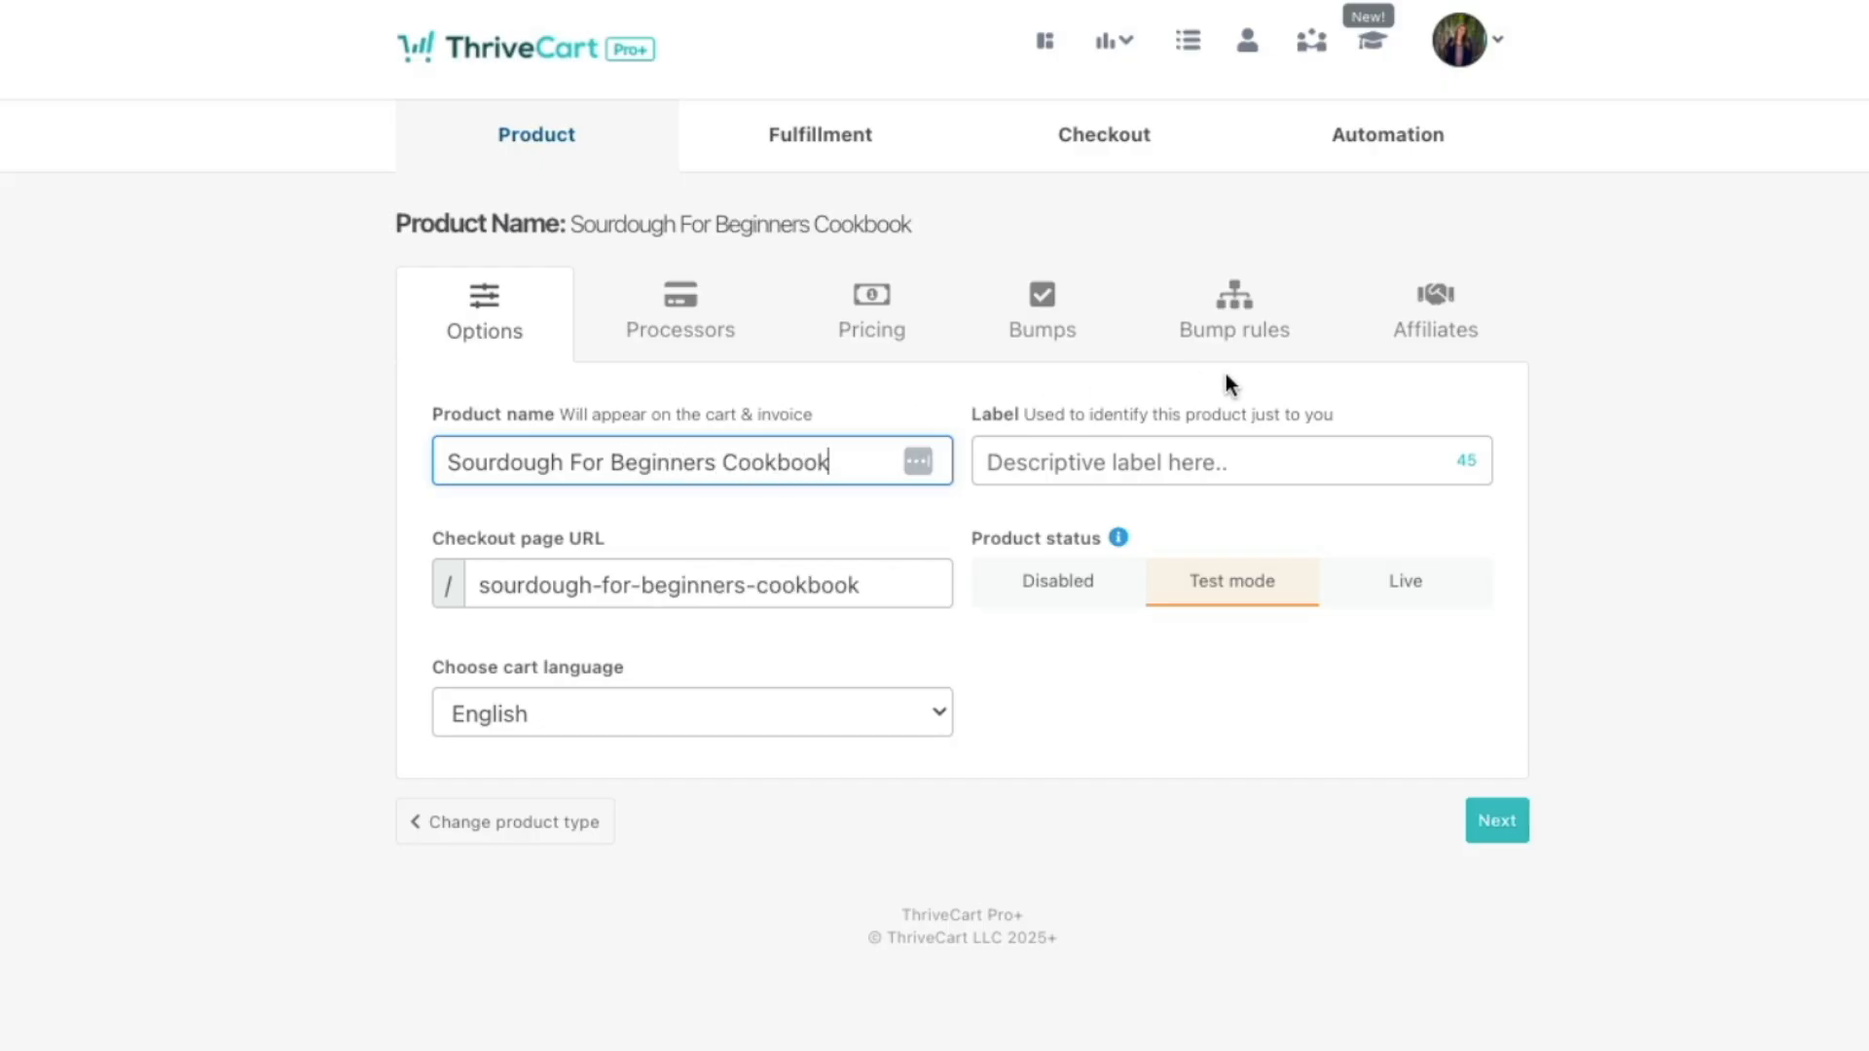
key("Tab")
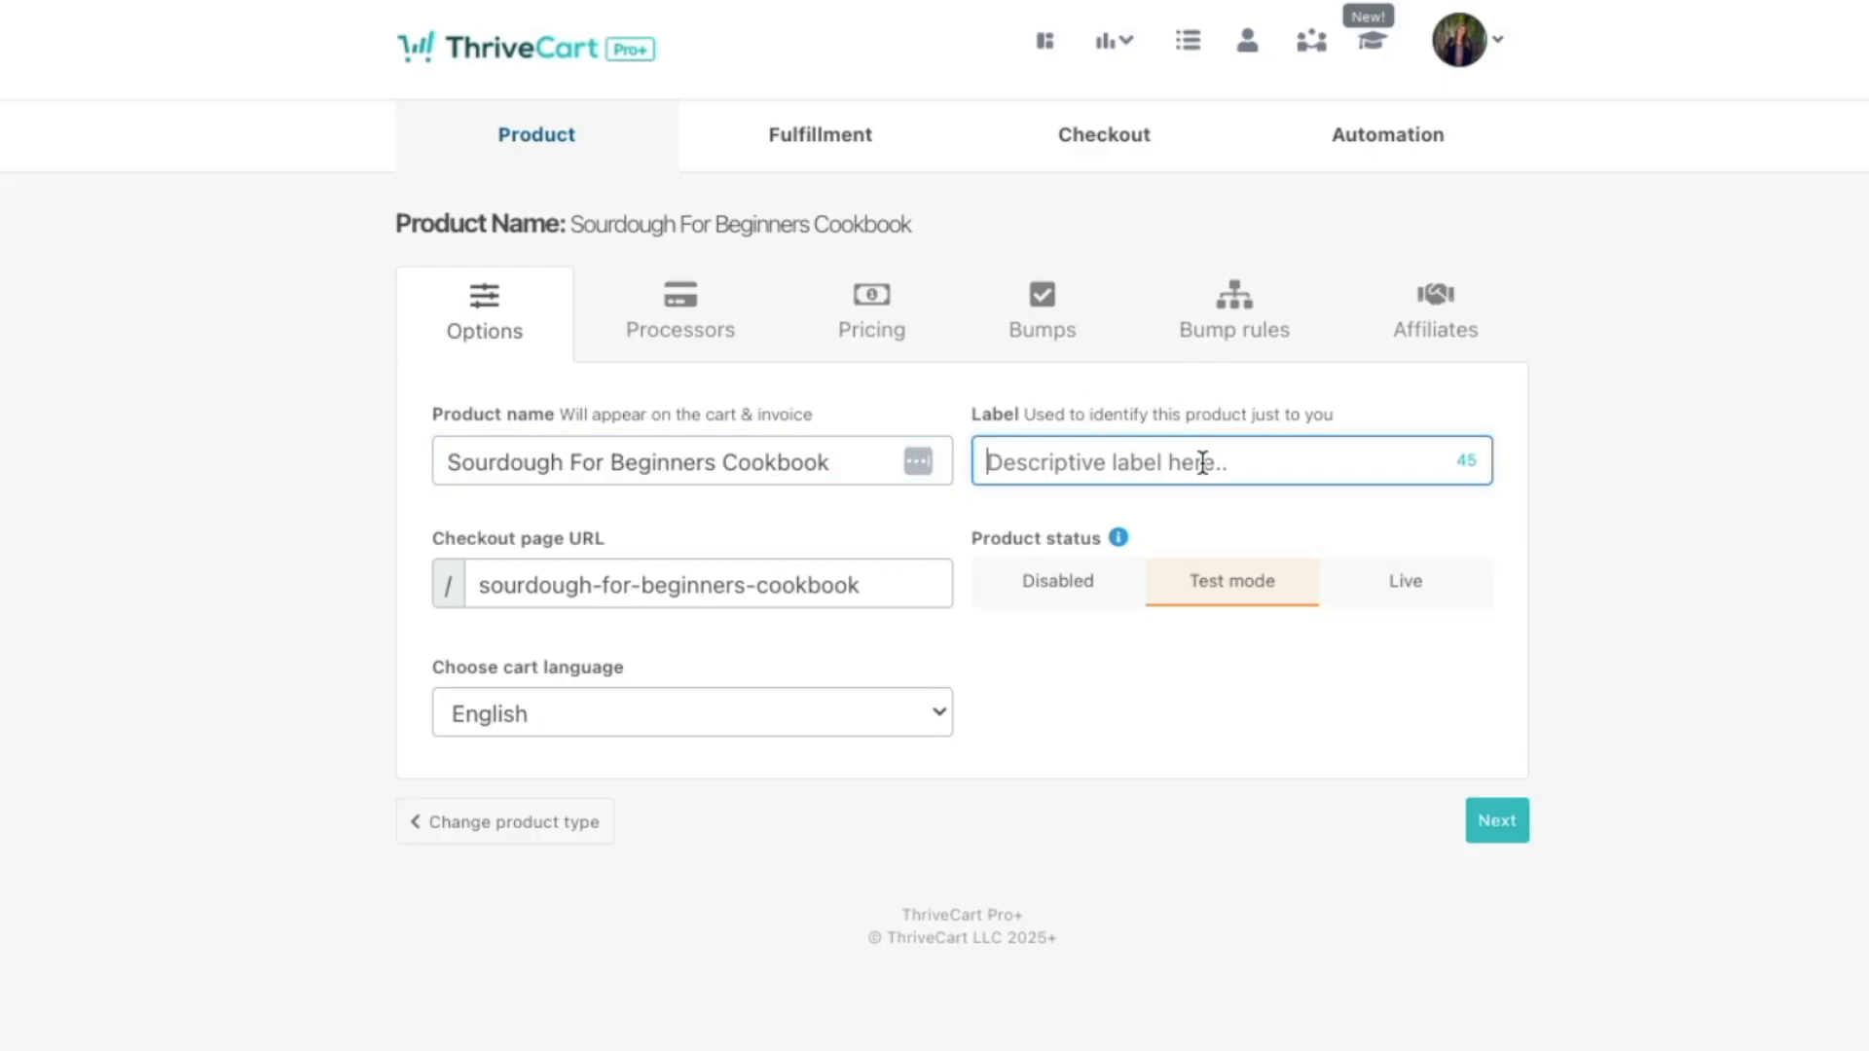
type("Sour")
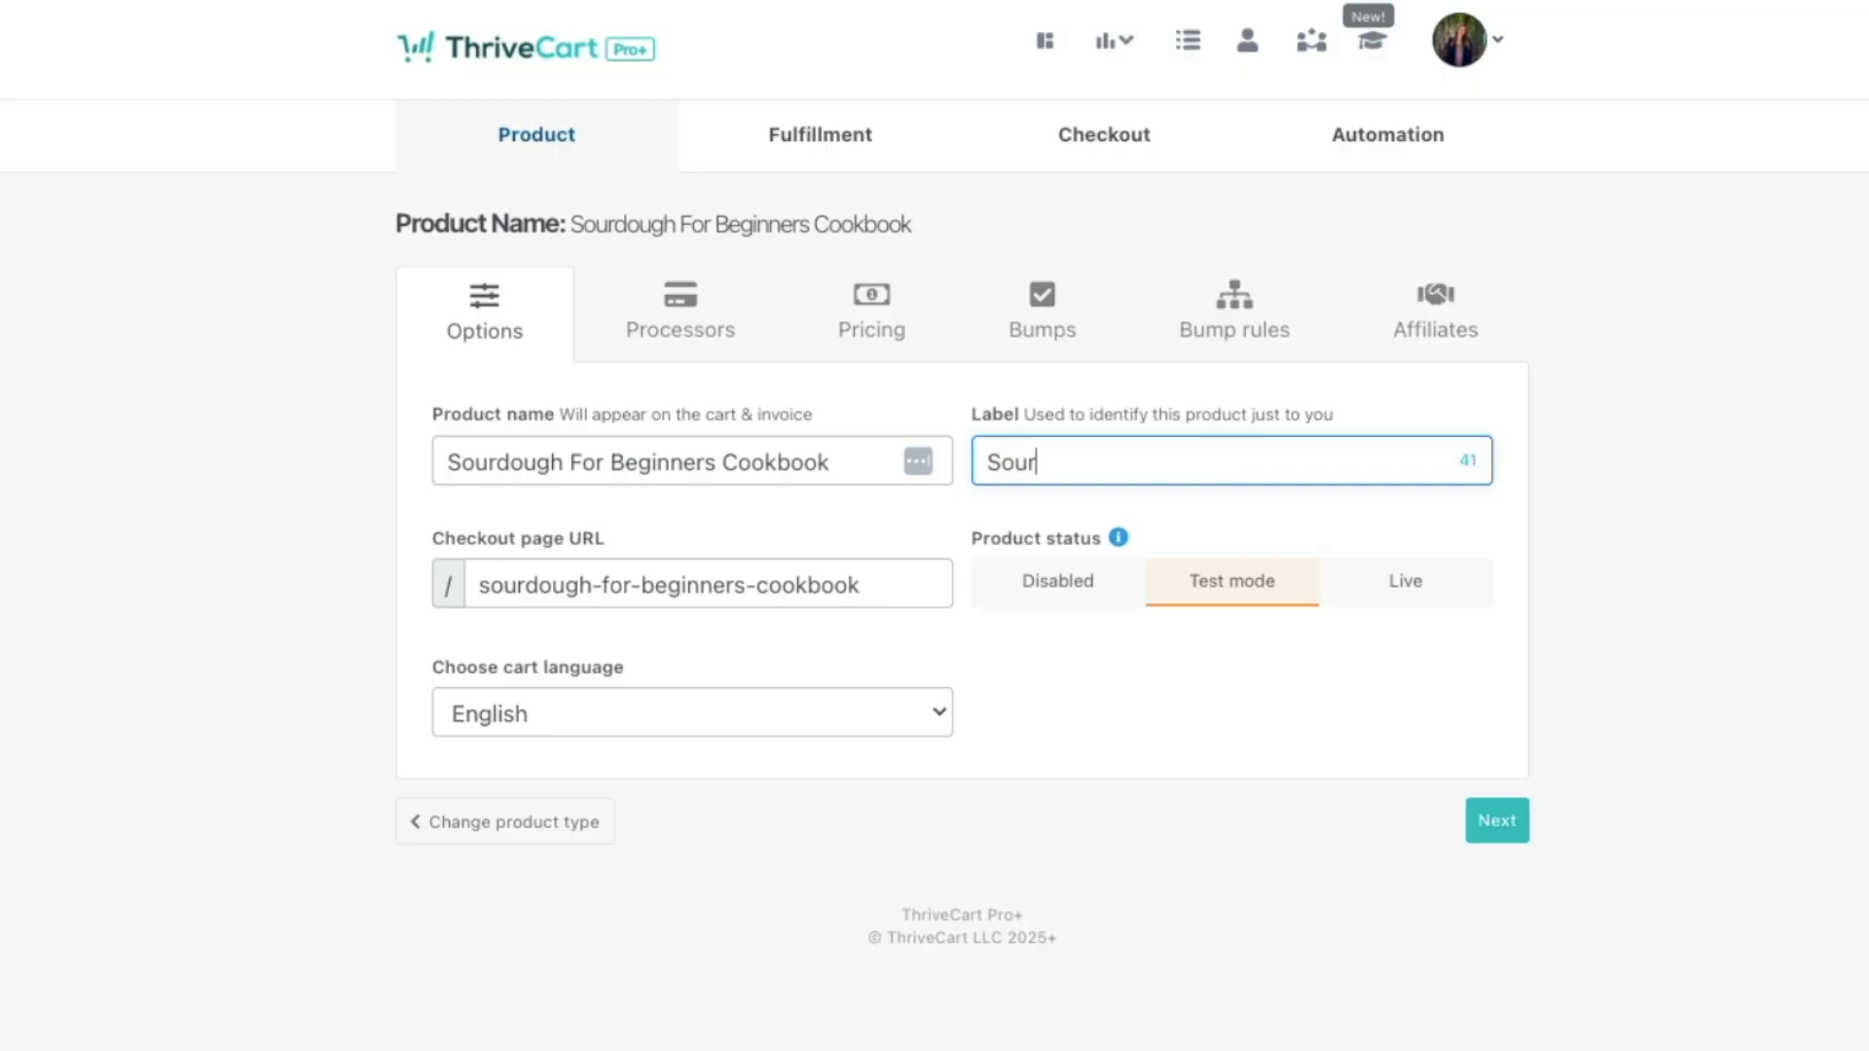
type("dough Cookbook")
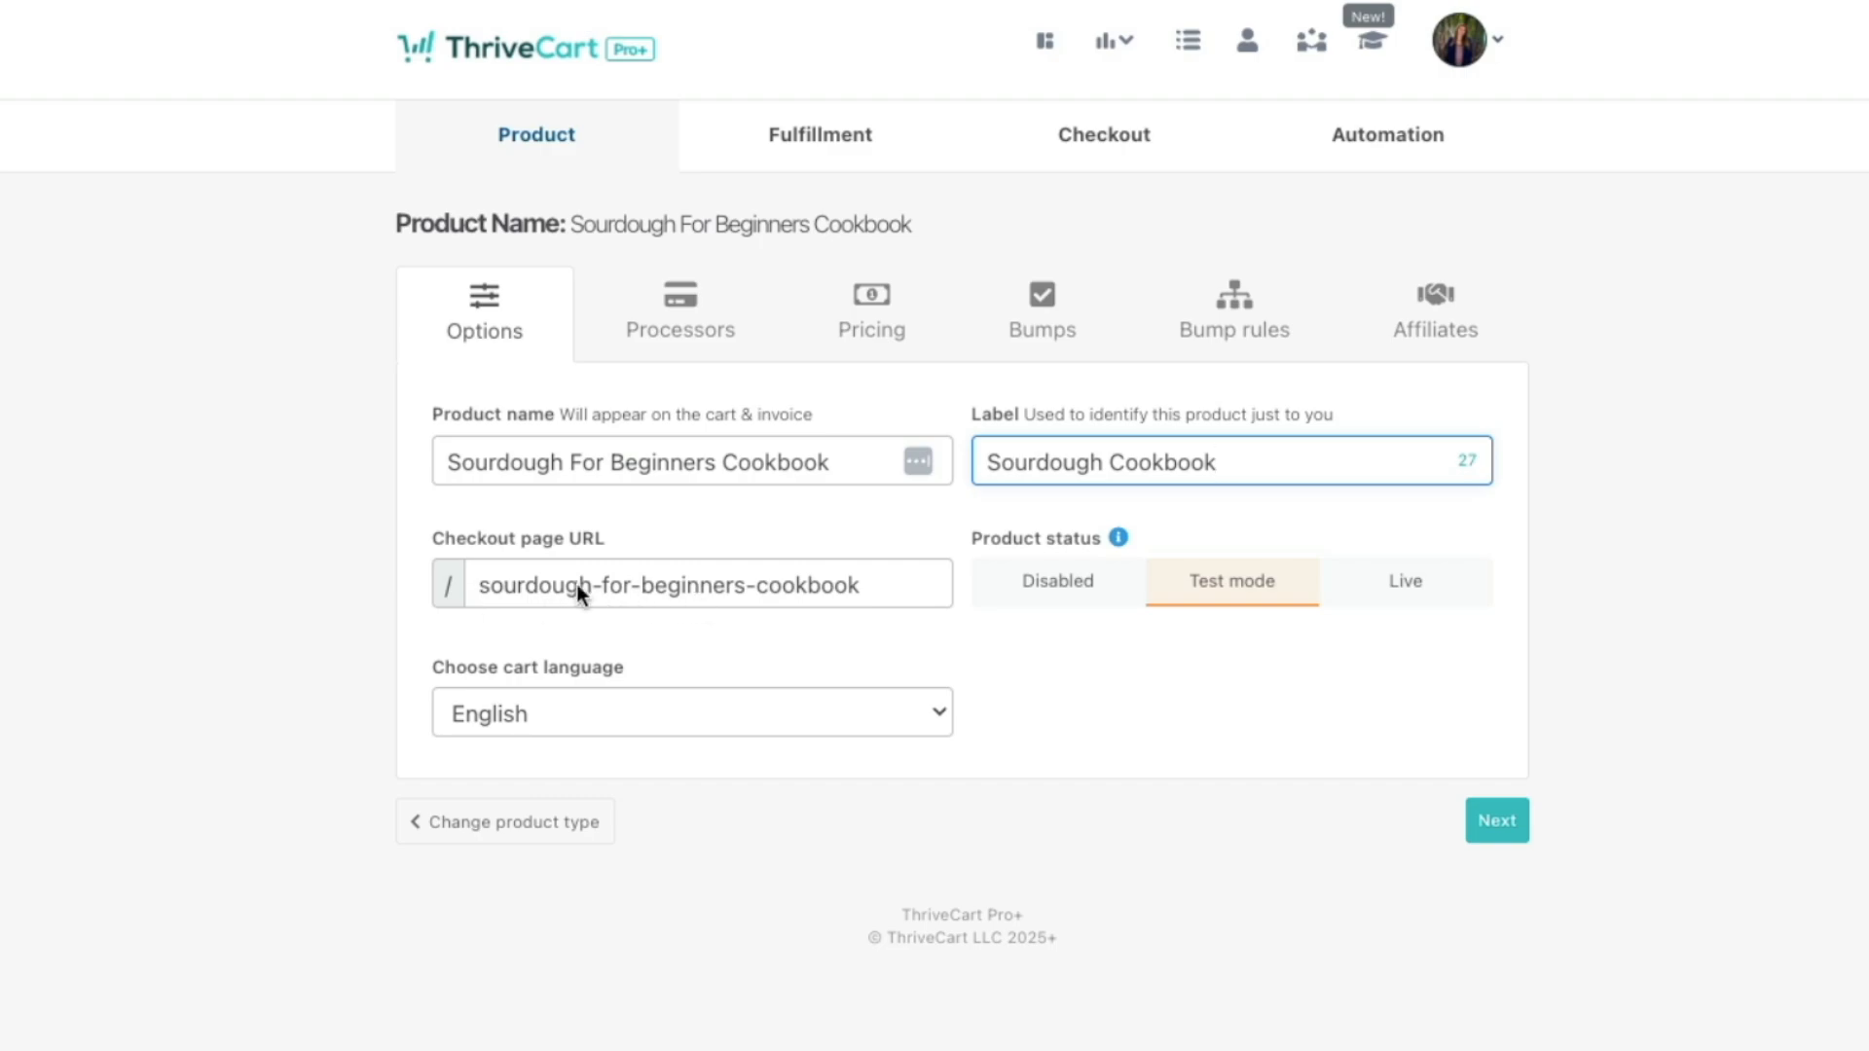
left_click(767, 586)
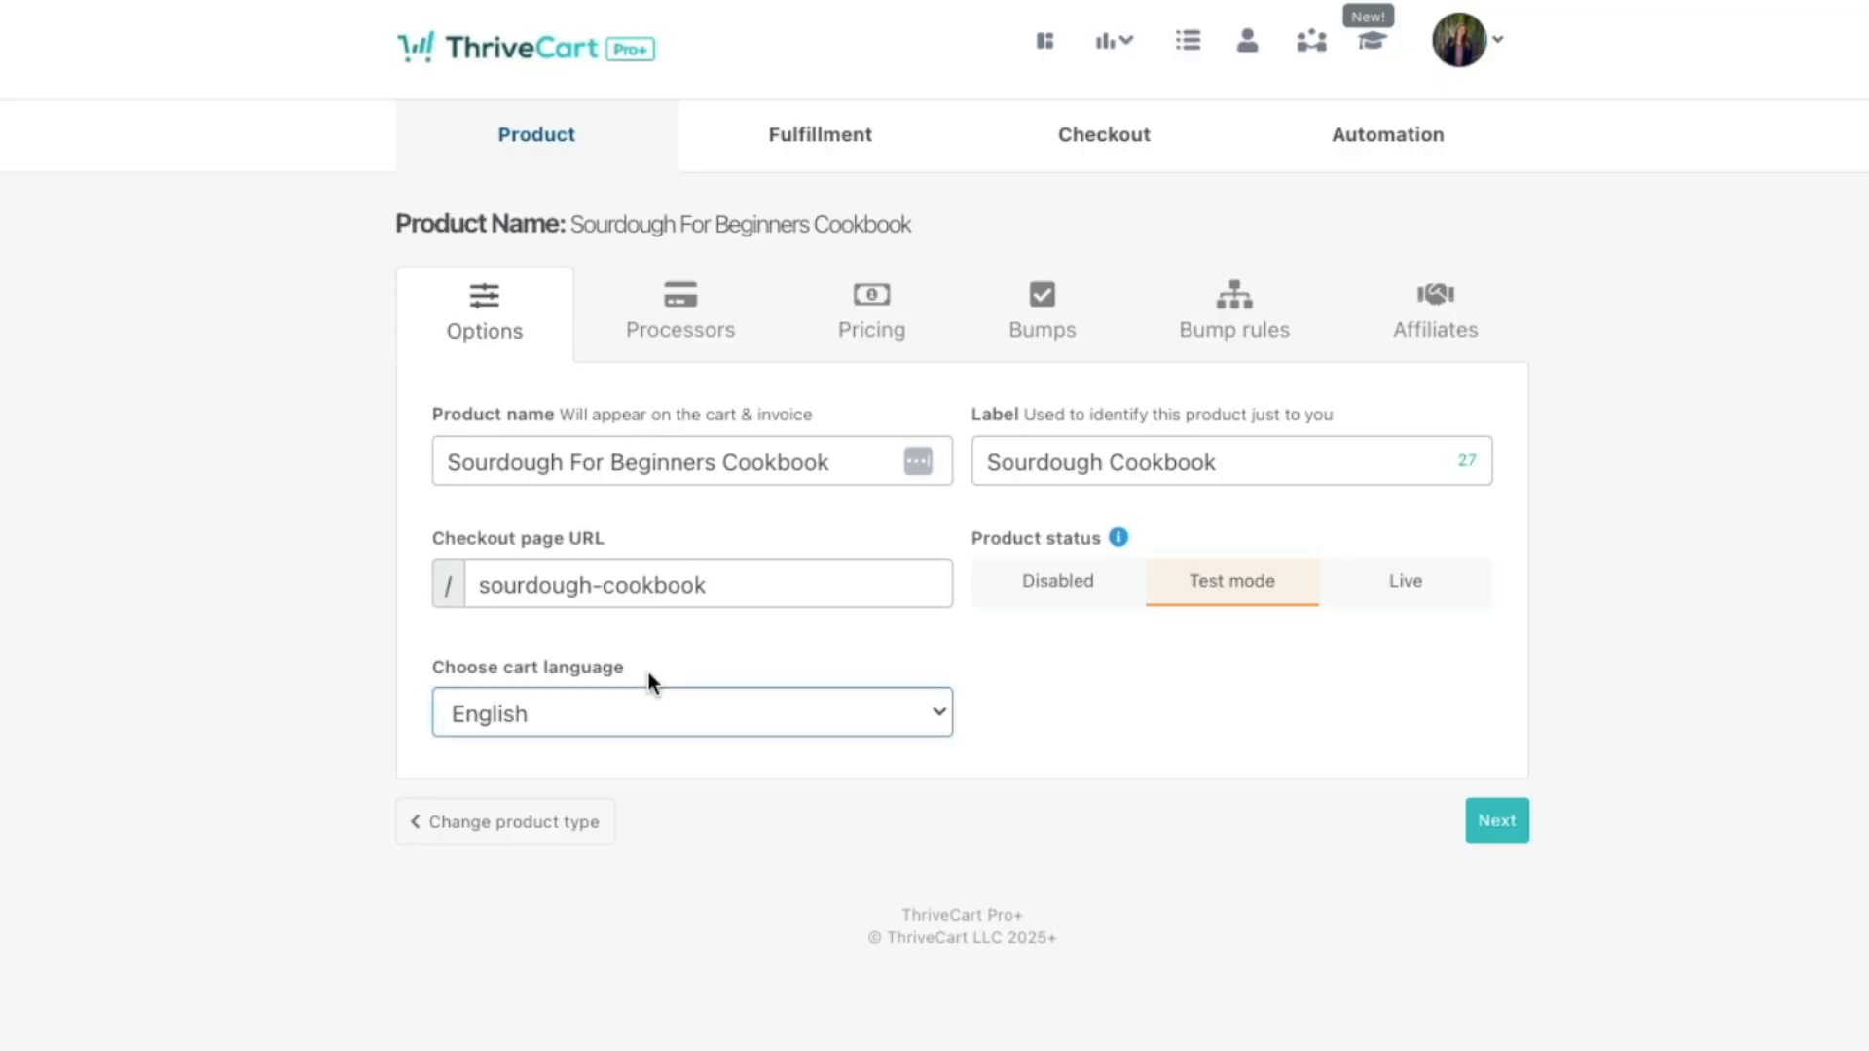
Step: Keep English as cart language and Test mode, then continue to payment processors
left_click(651, 703)
left_click(651, 704)
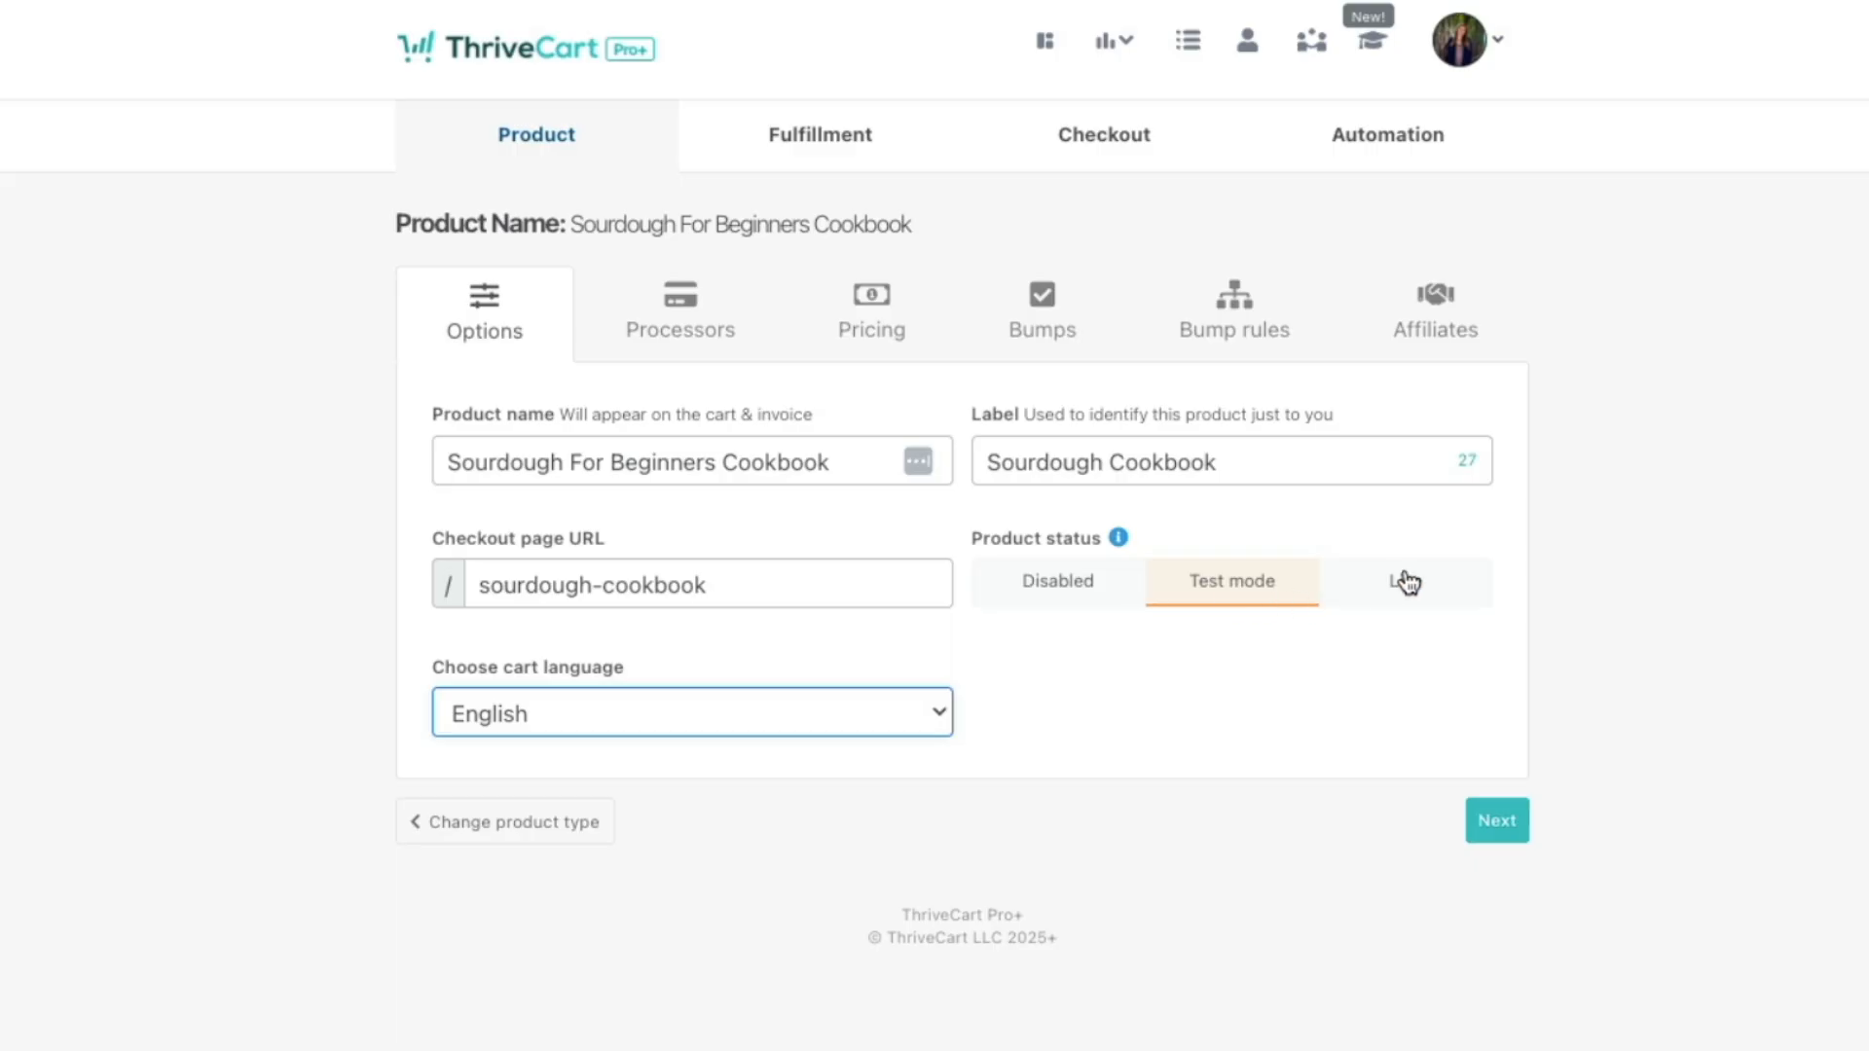
left_click(1207, 586)
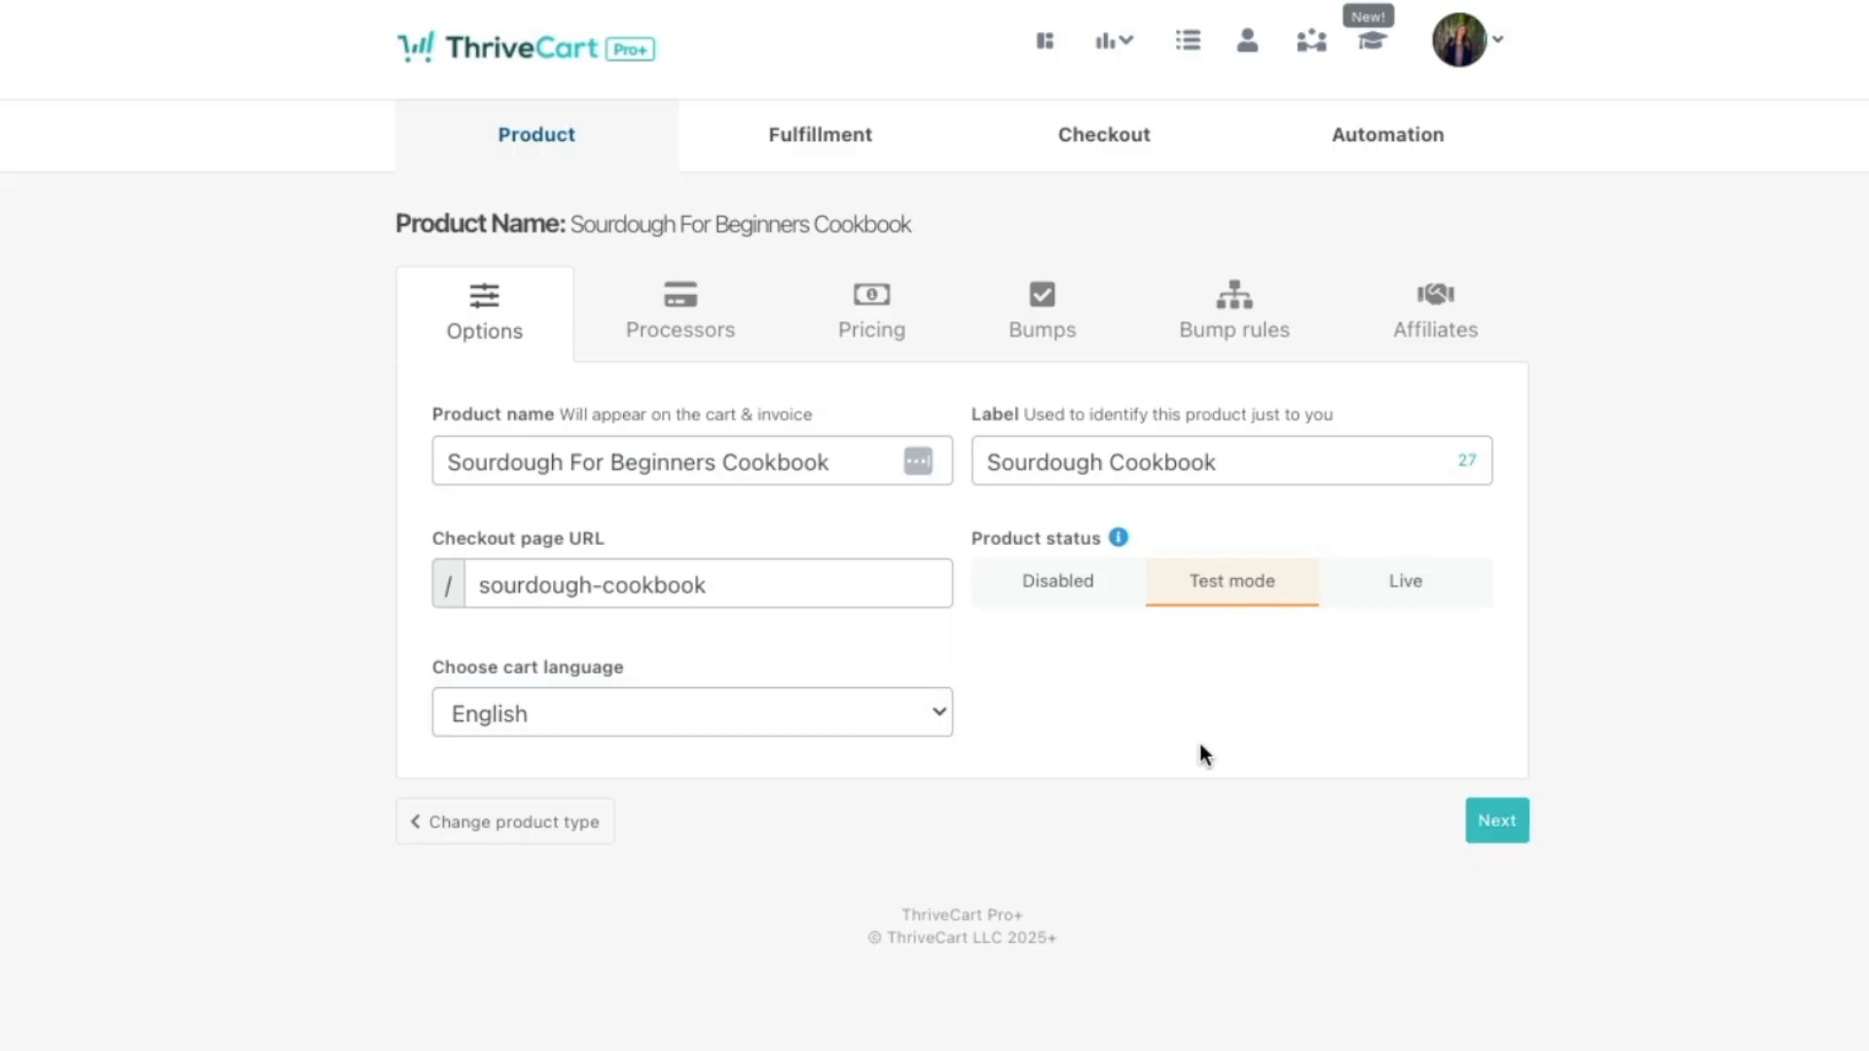
left_click(1513, 831)
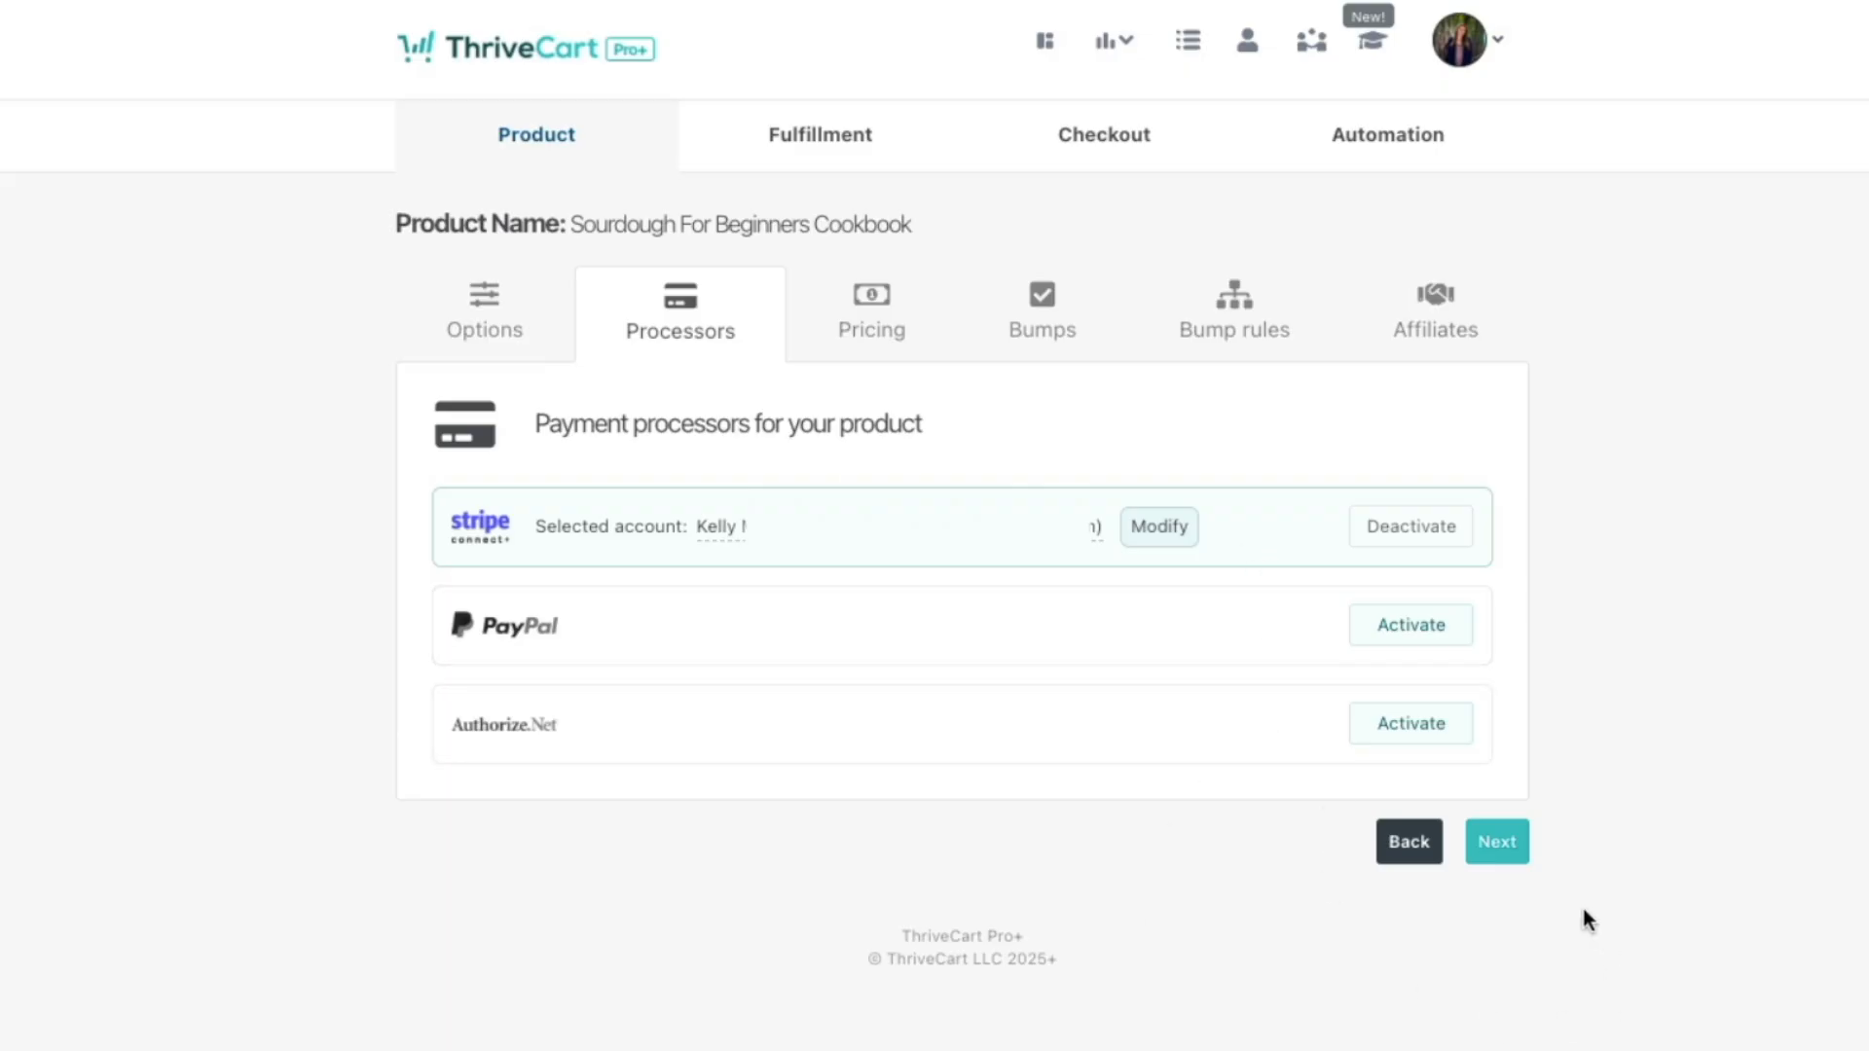
Step: Set up a One-time fee product price of 19.99
left_click(1502, 841)
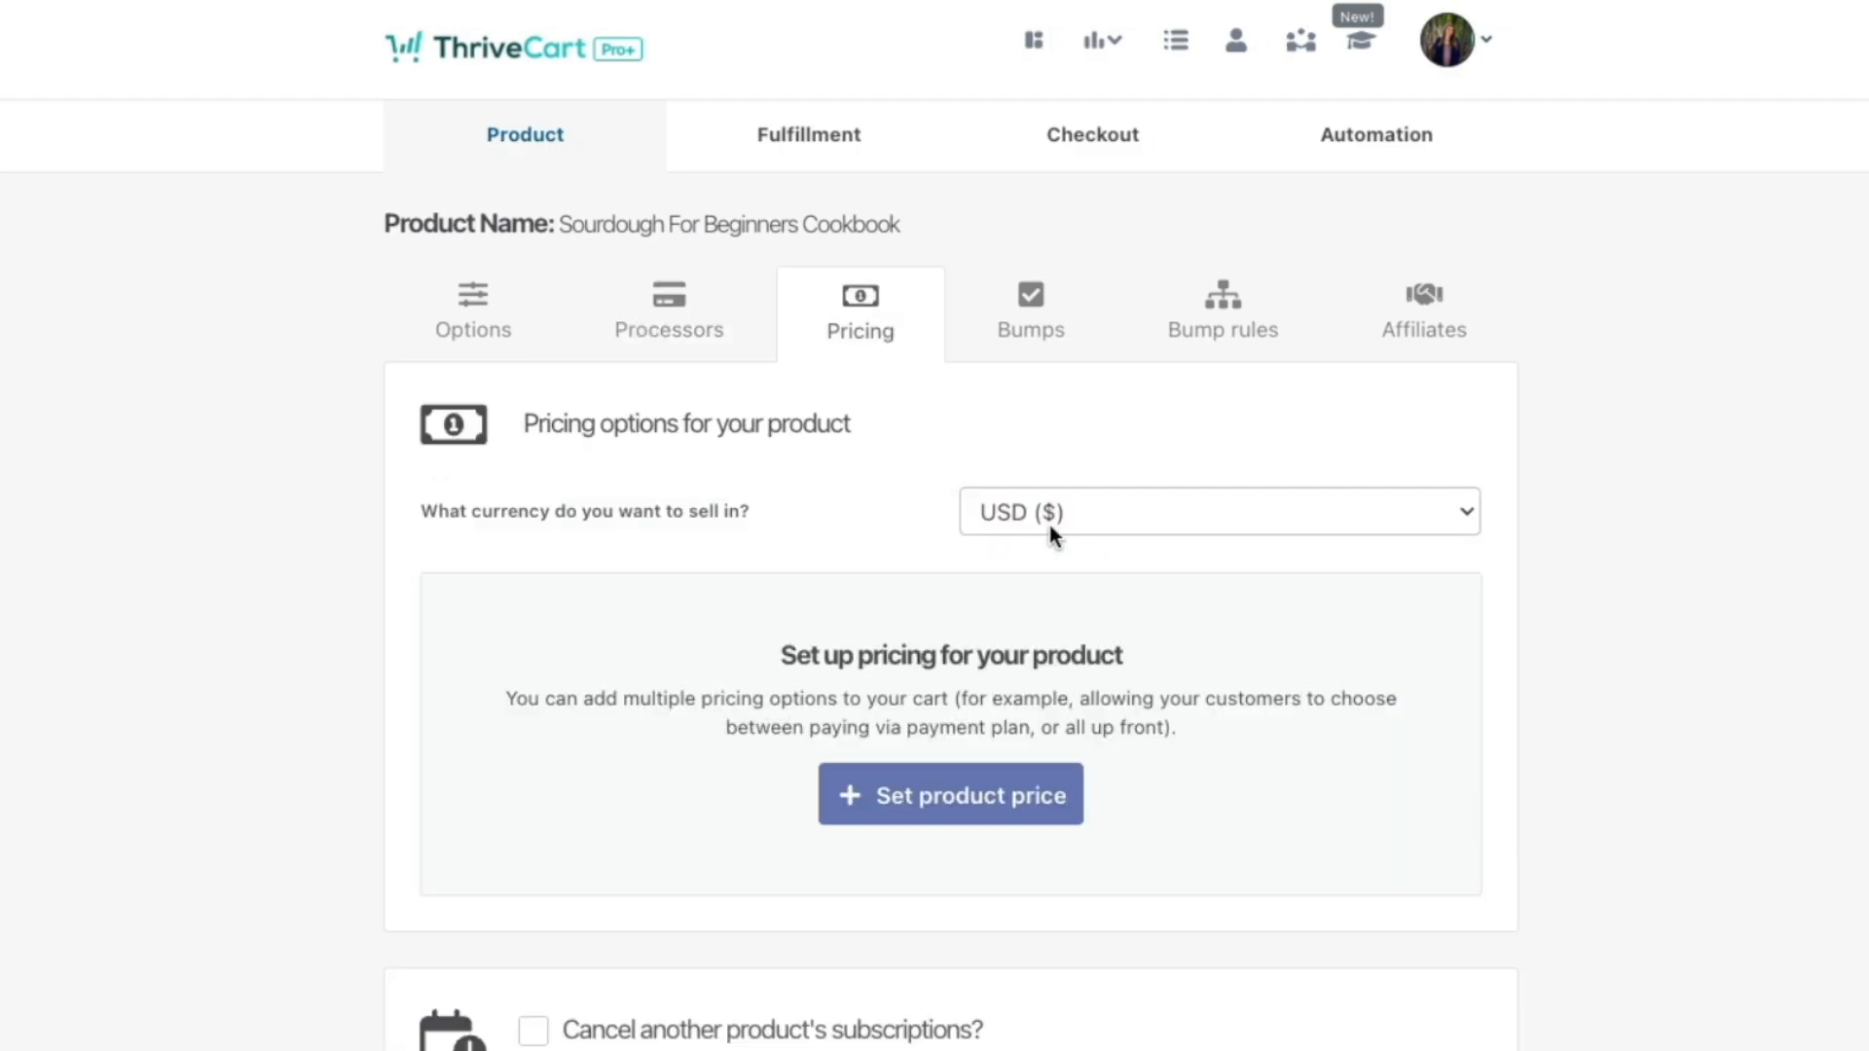
scroll(683, 710, "down", 1)
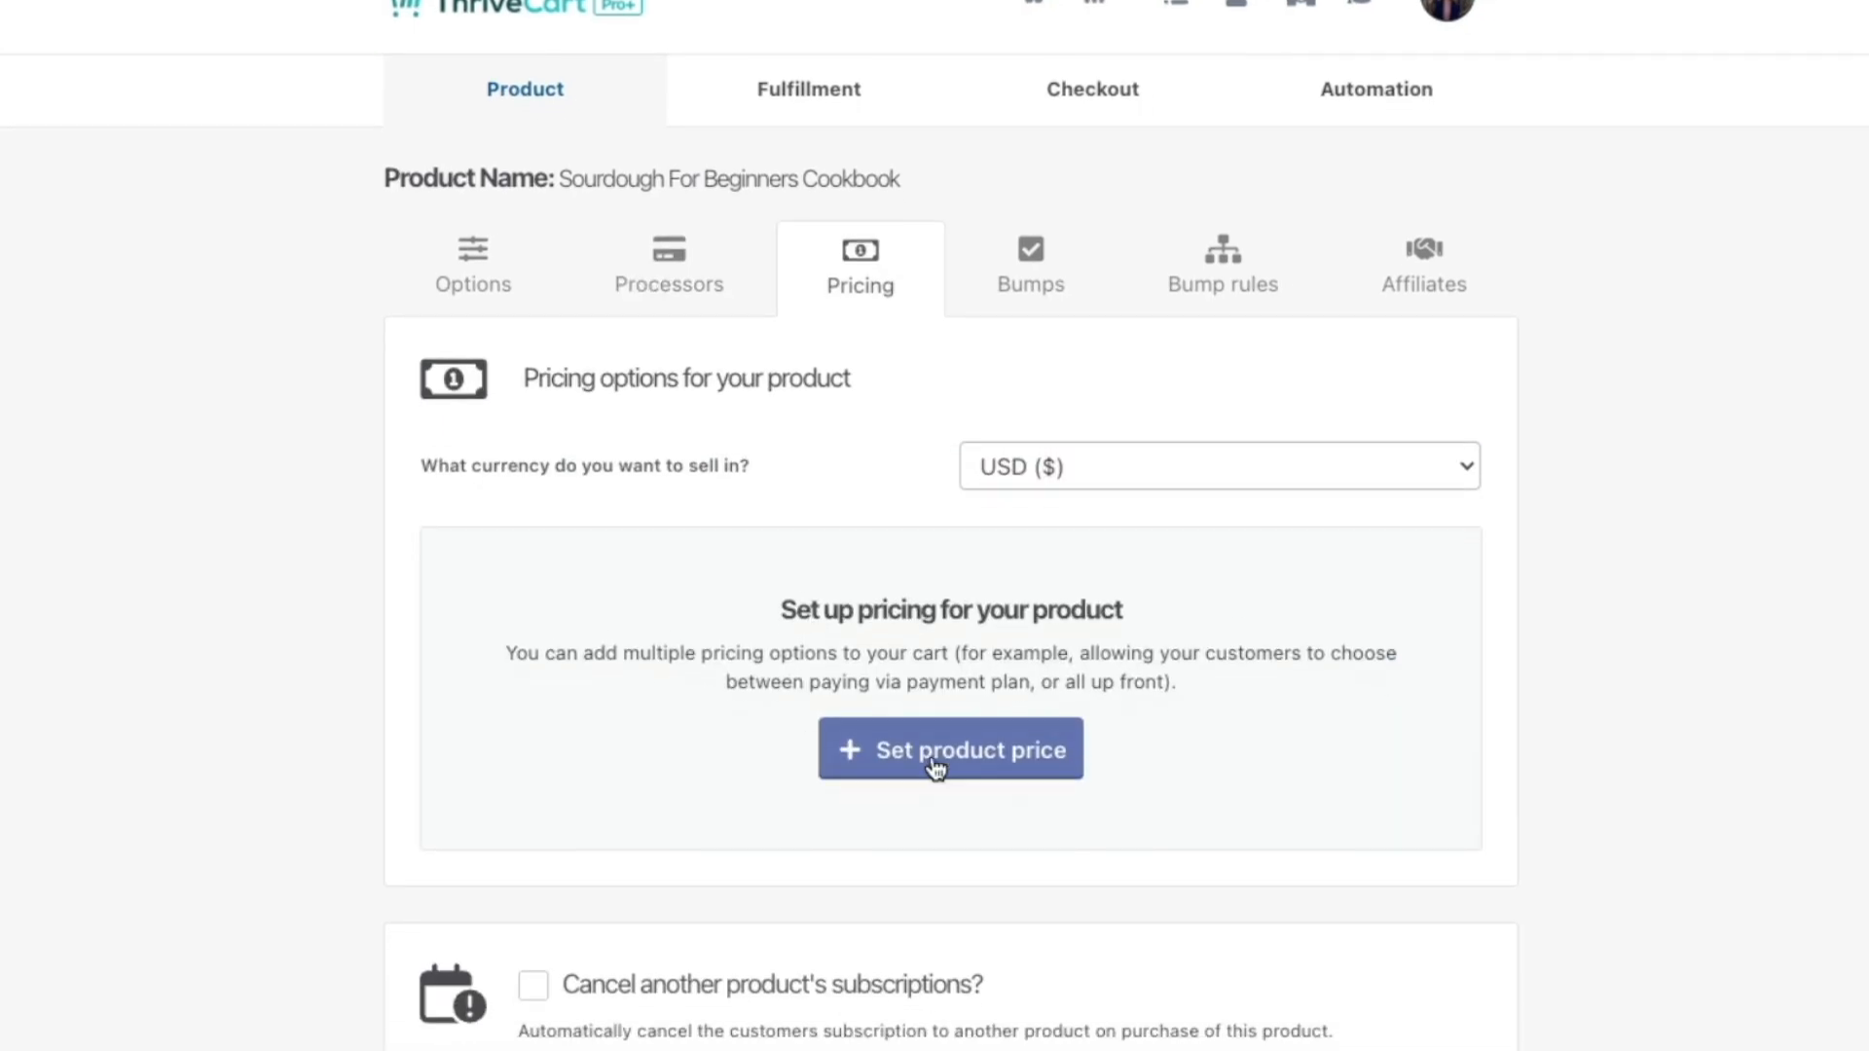
left_click(958, 769)
left_click(937, 274)
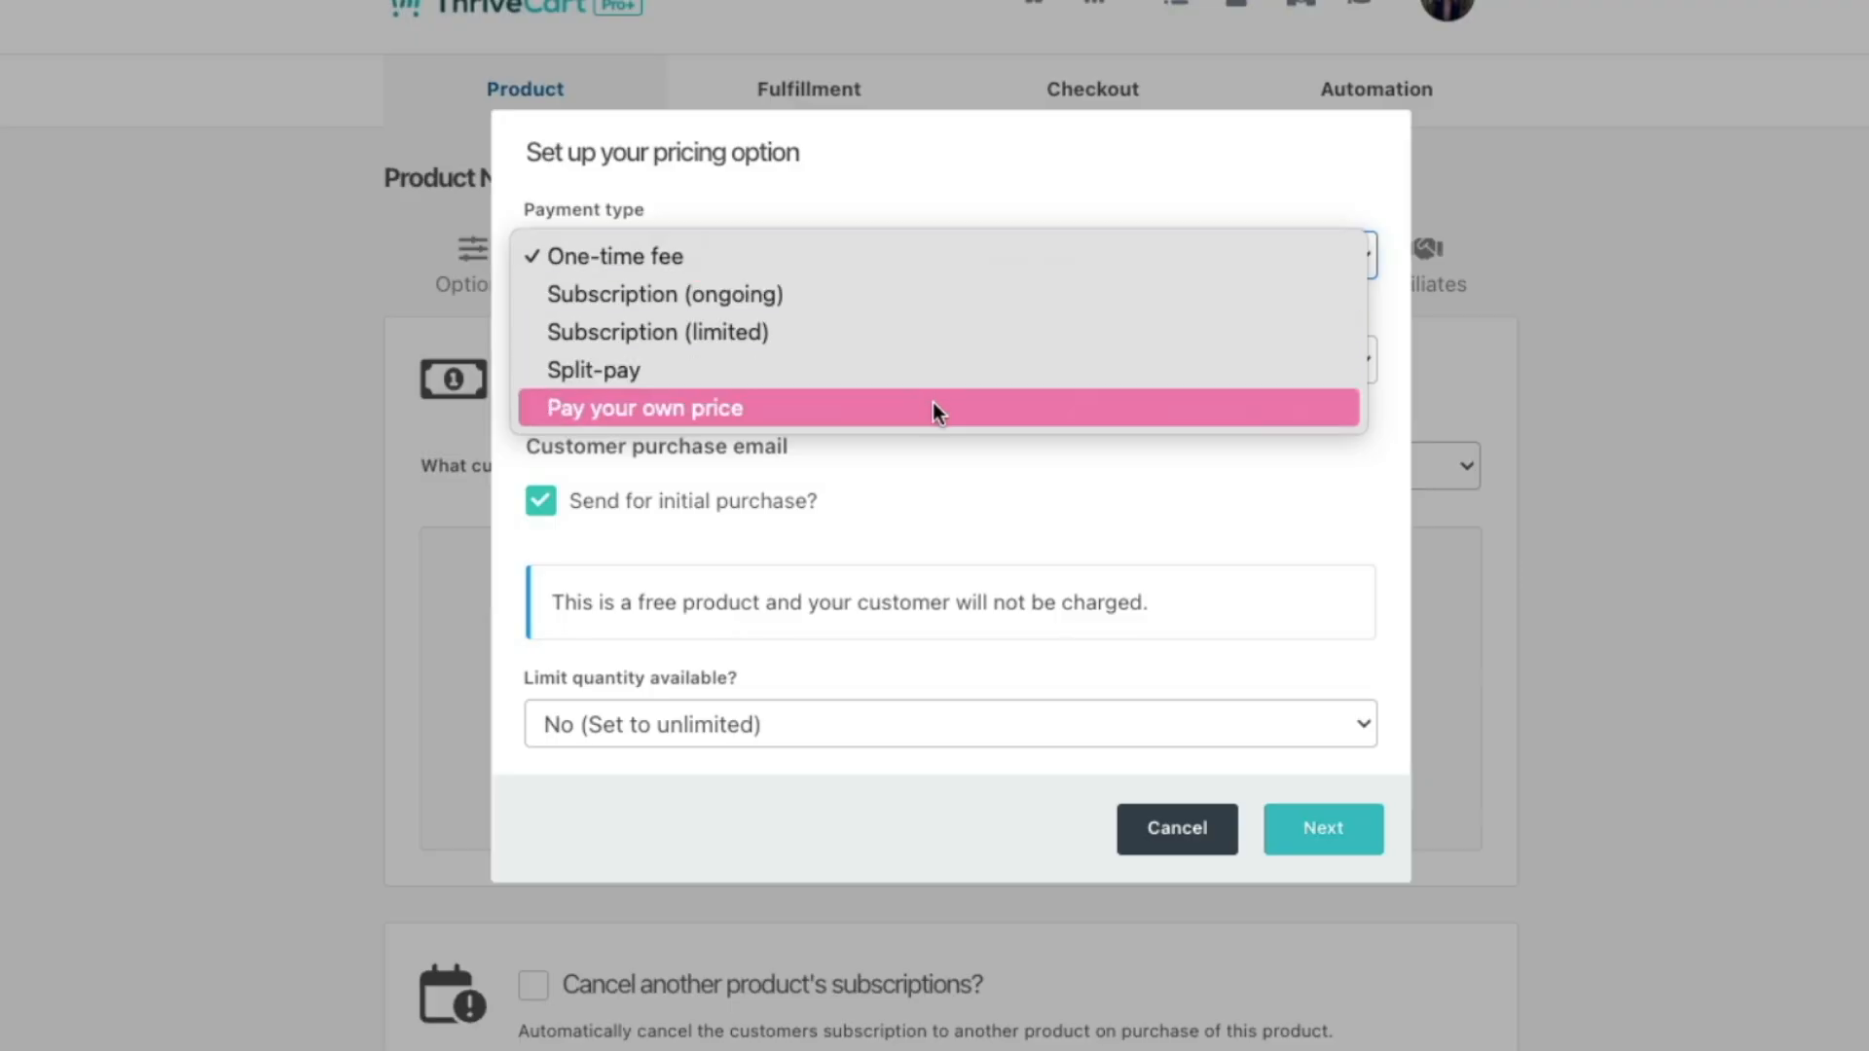
left_click(962, 498)
left_click(766, 358)
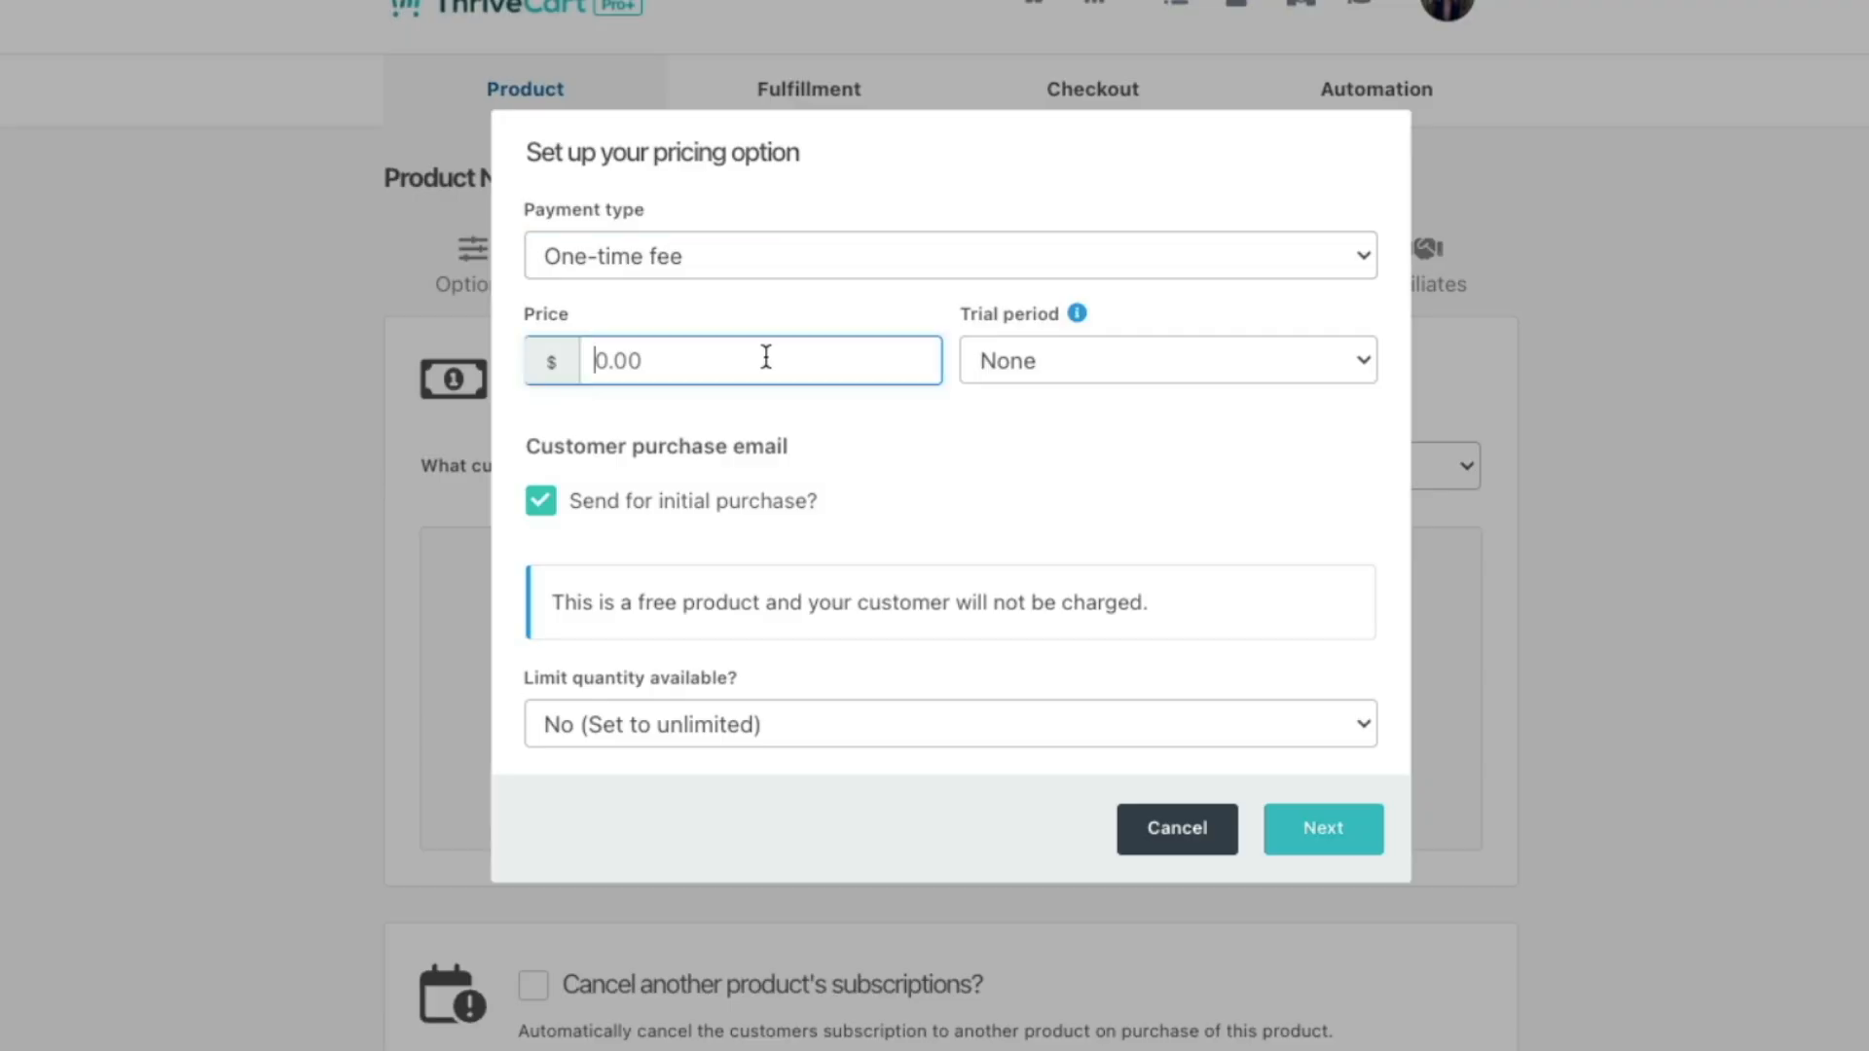
type("19.99")
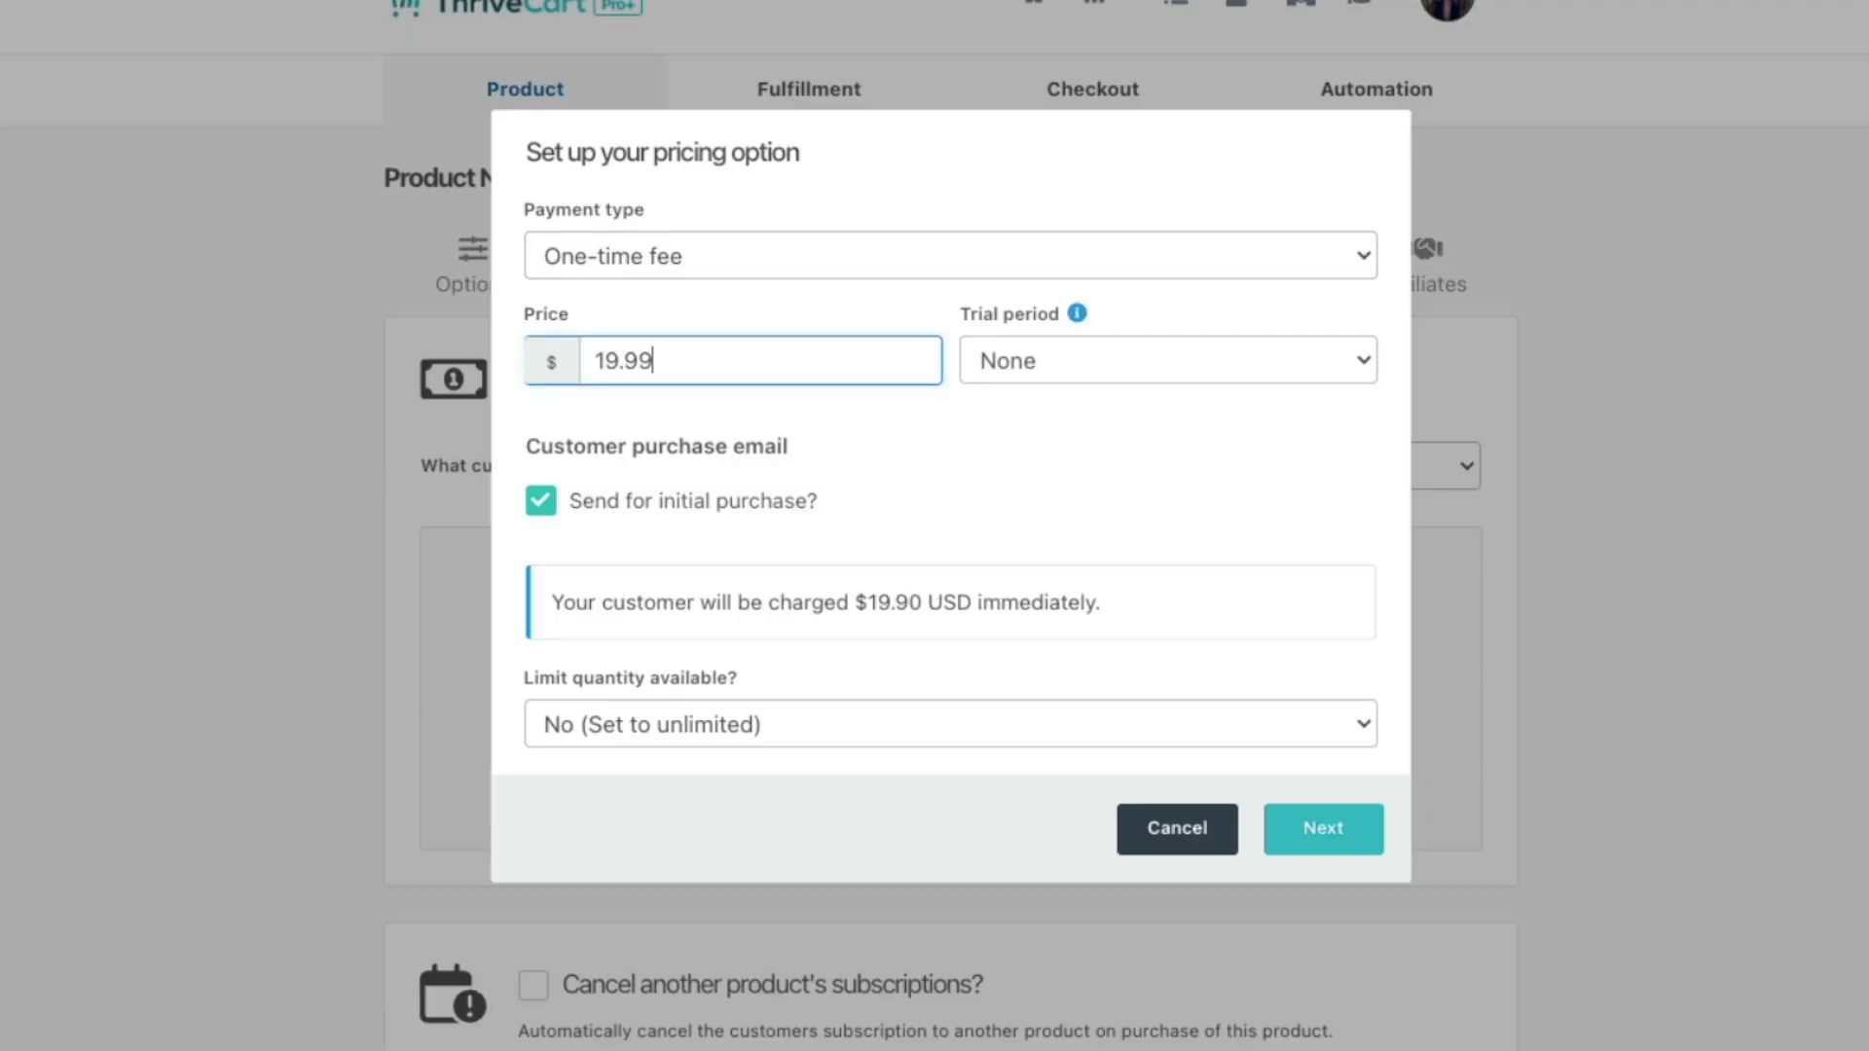
Step: Leave the trial at None and the quantity unlimited, then continue to naming
left_click(1080, 365)
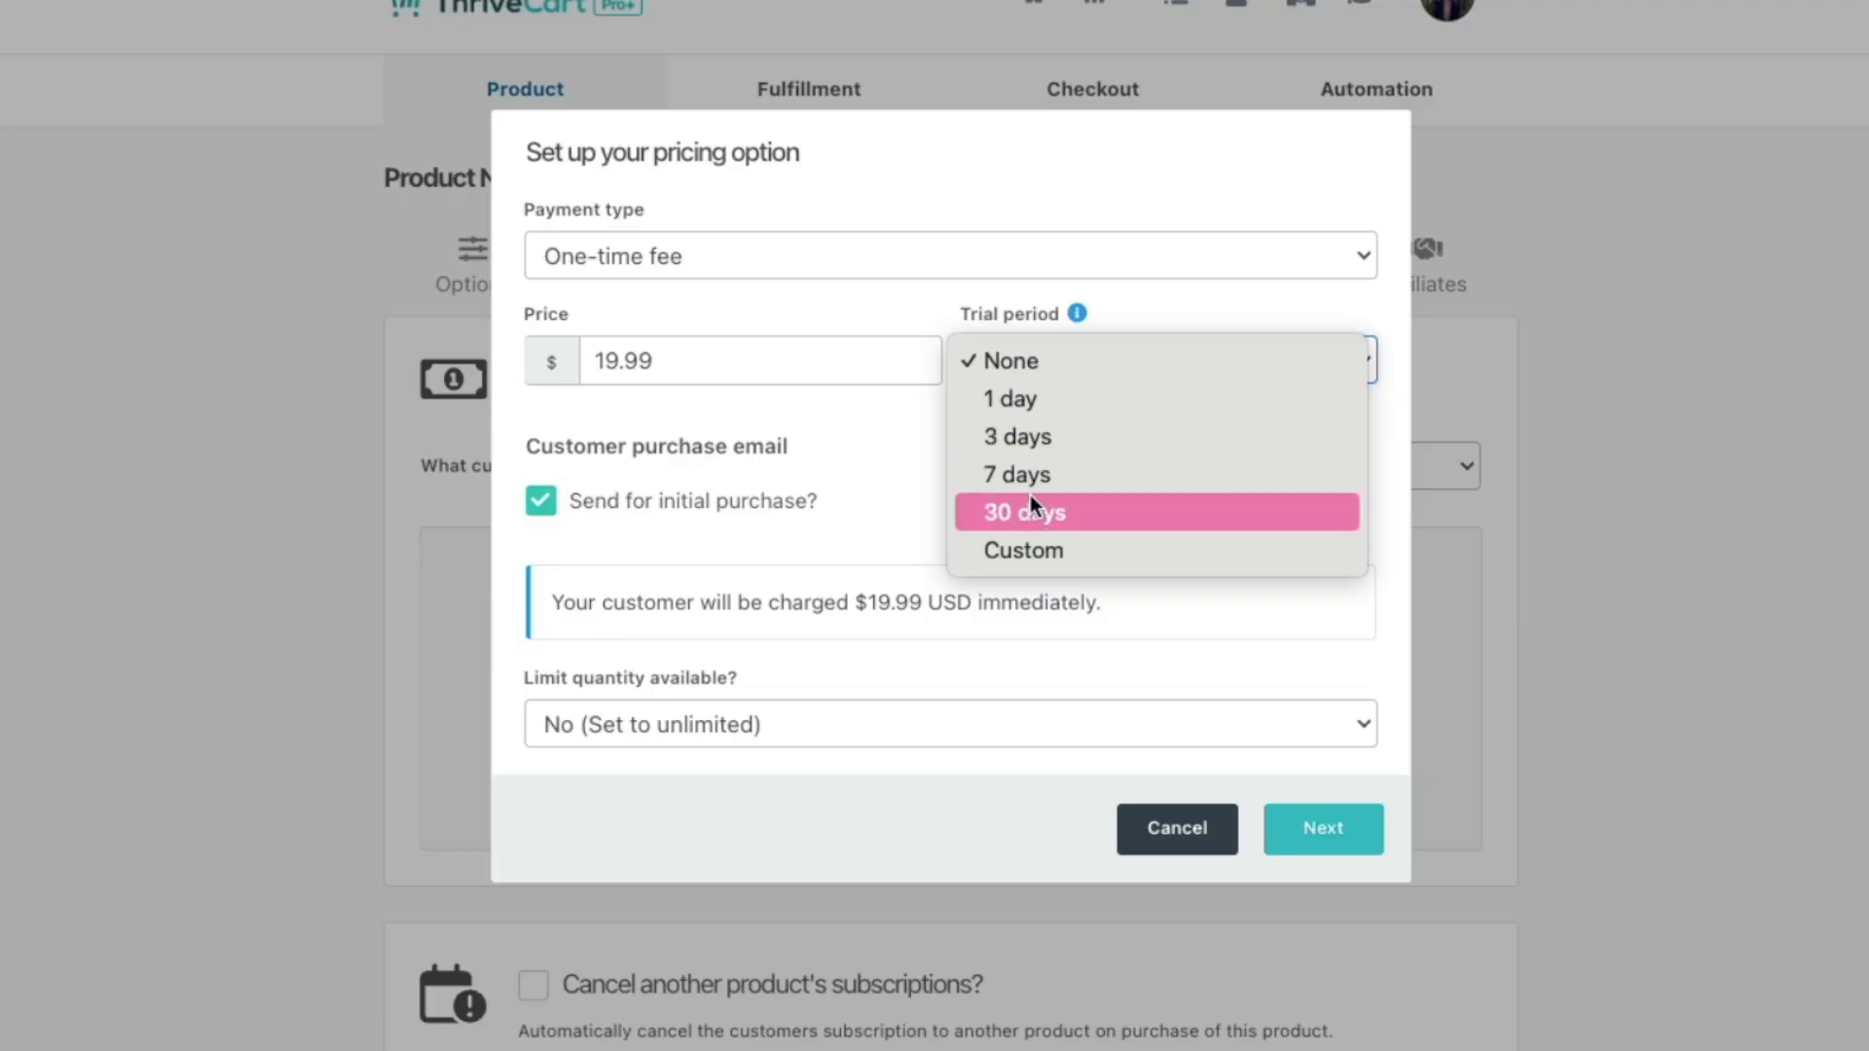
left_click(912, 473)
left_click(540, 506)
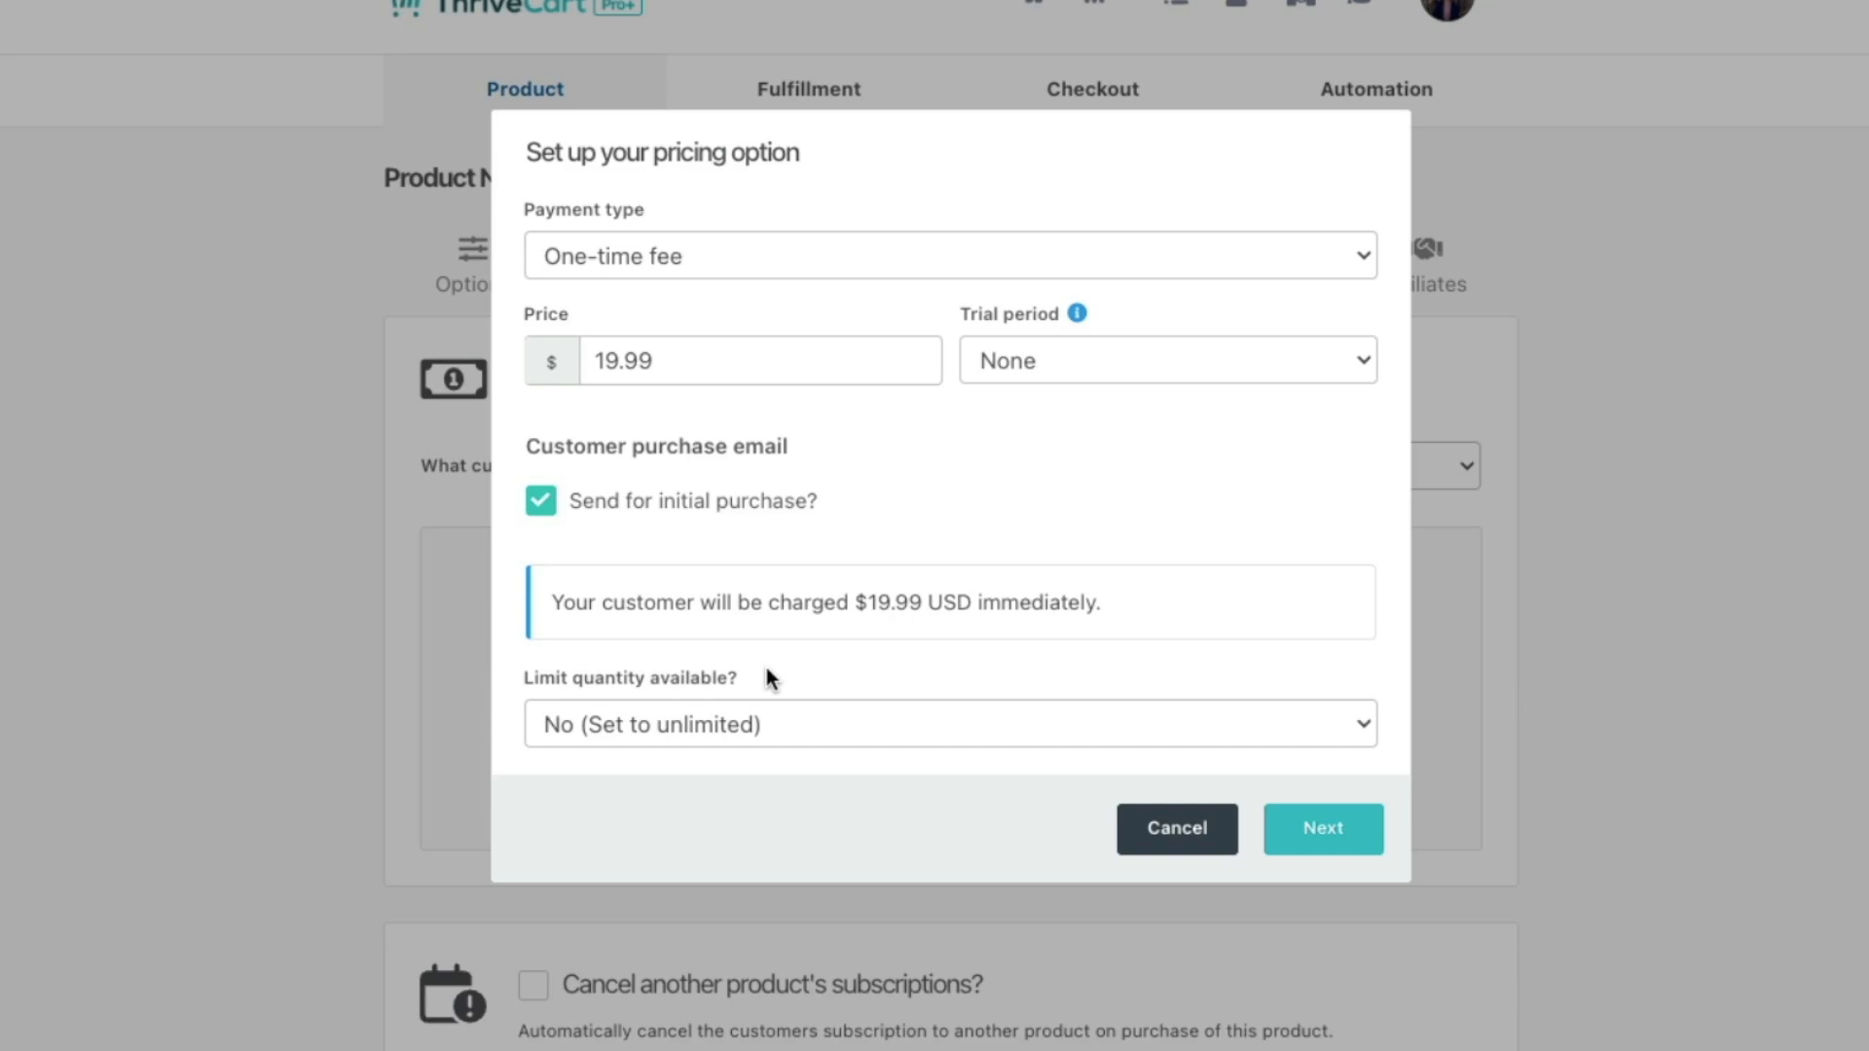
left_click(833, 740)
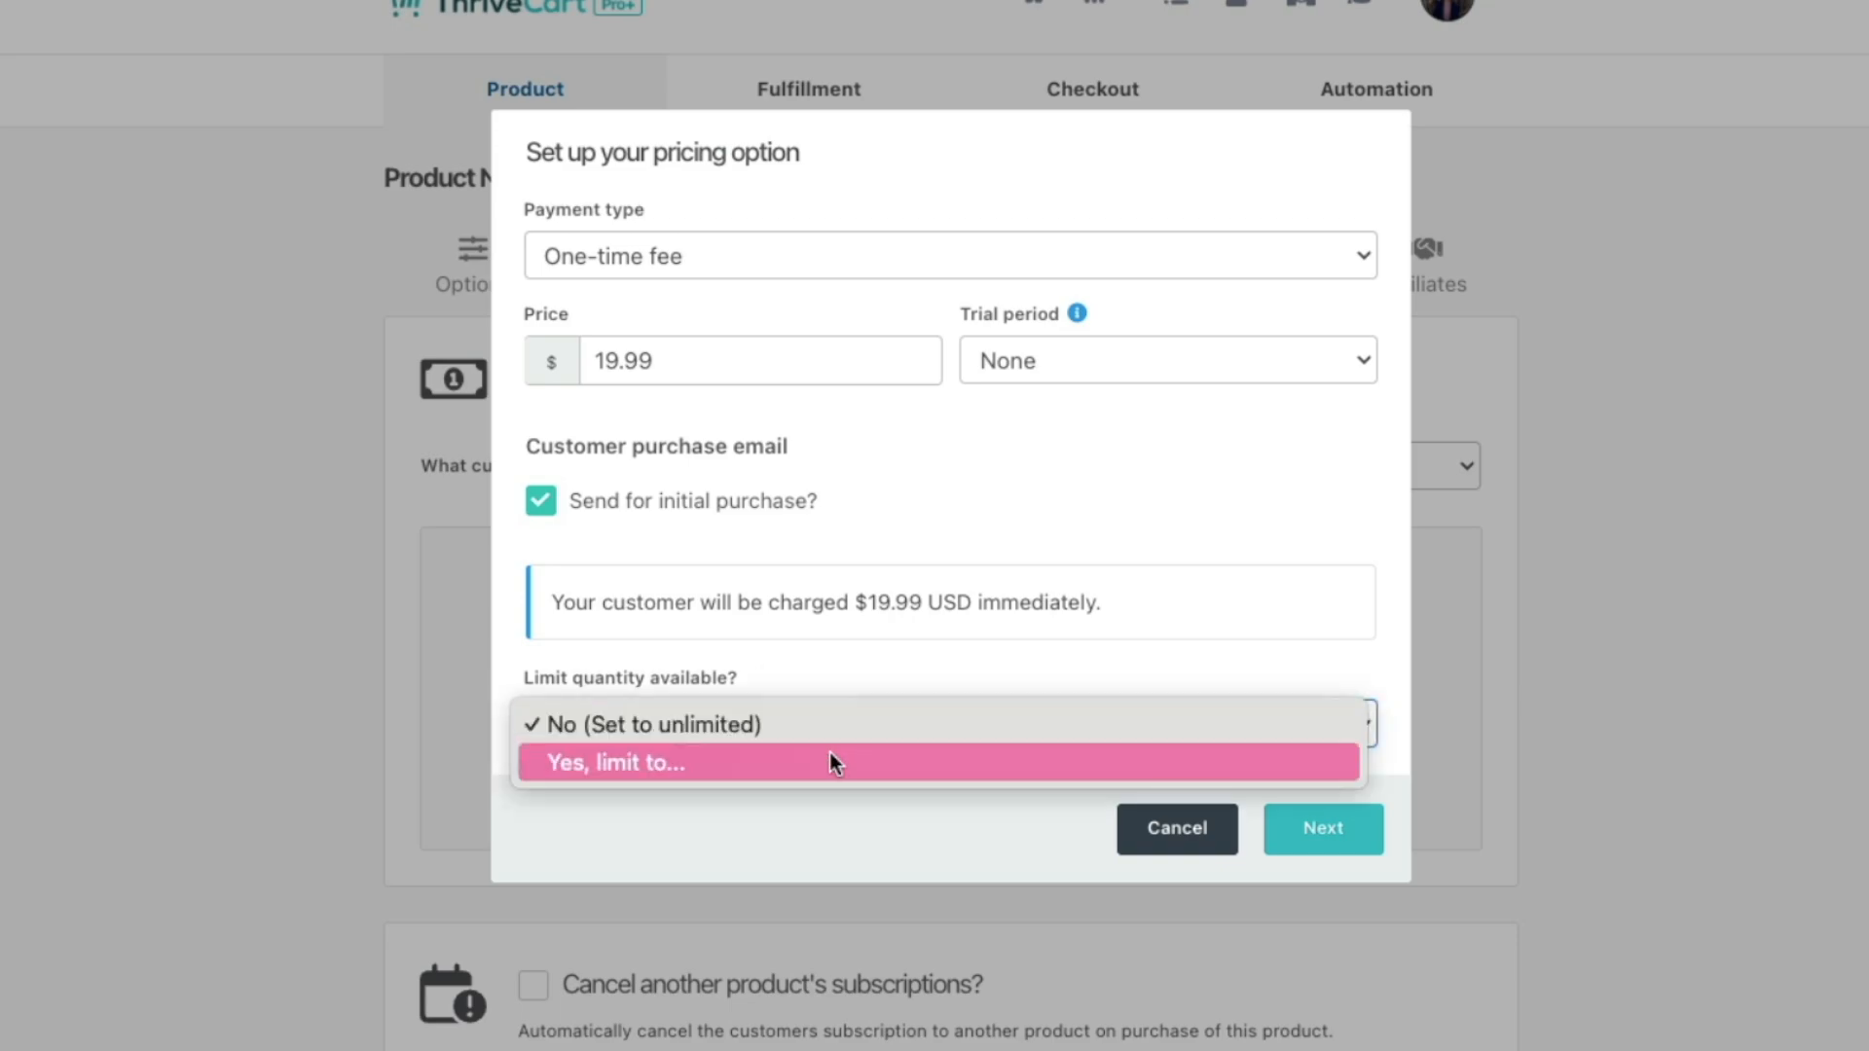
left_click(799, 750)
left_click(1075, 735)
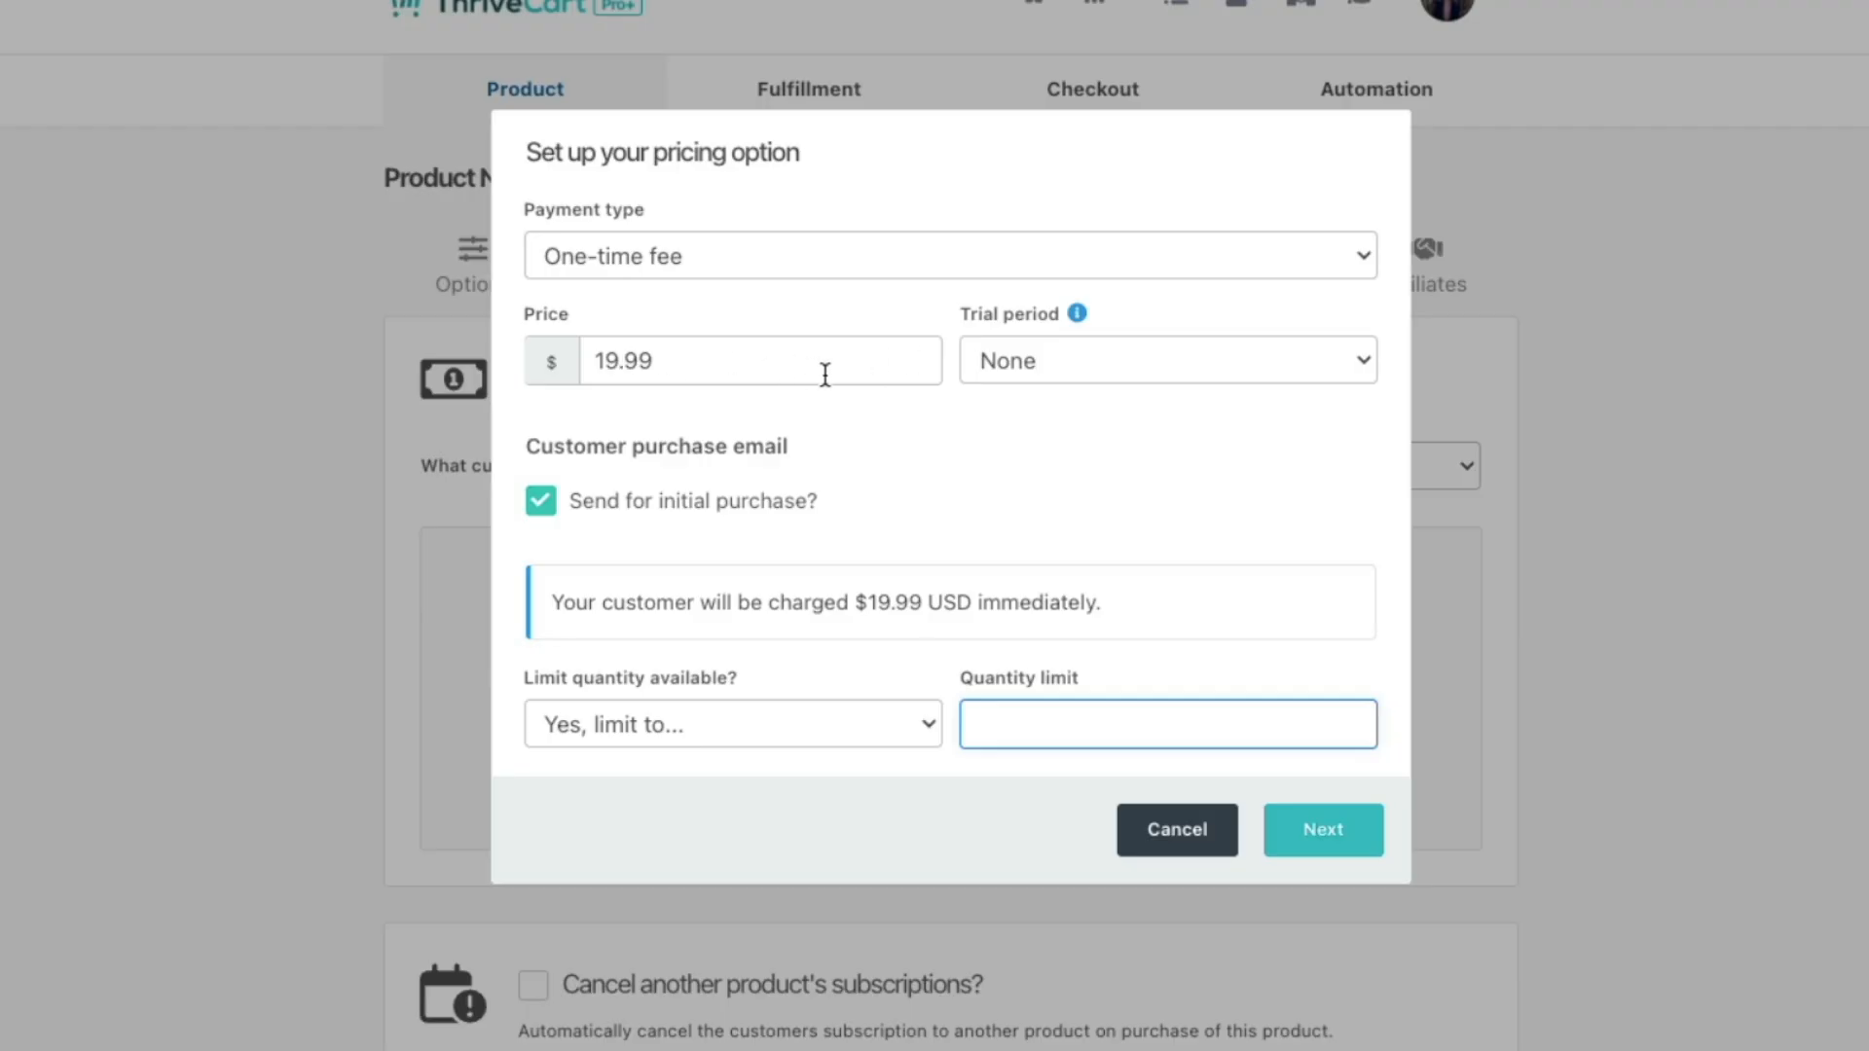
type("100")
left_click(981, 787)
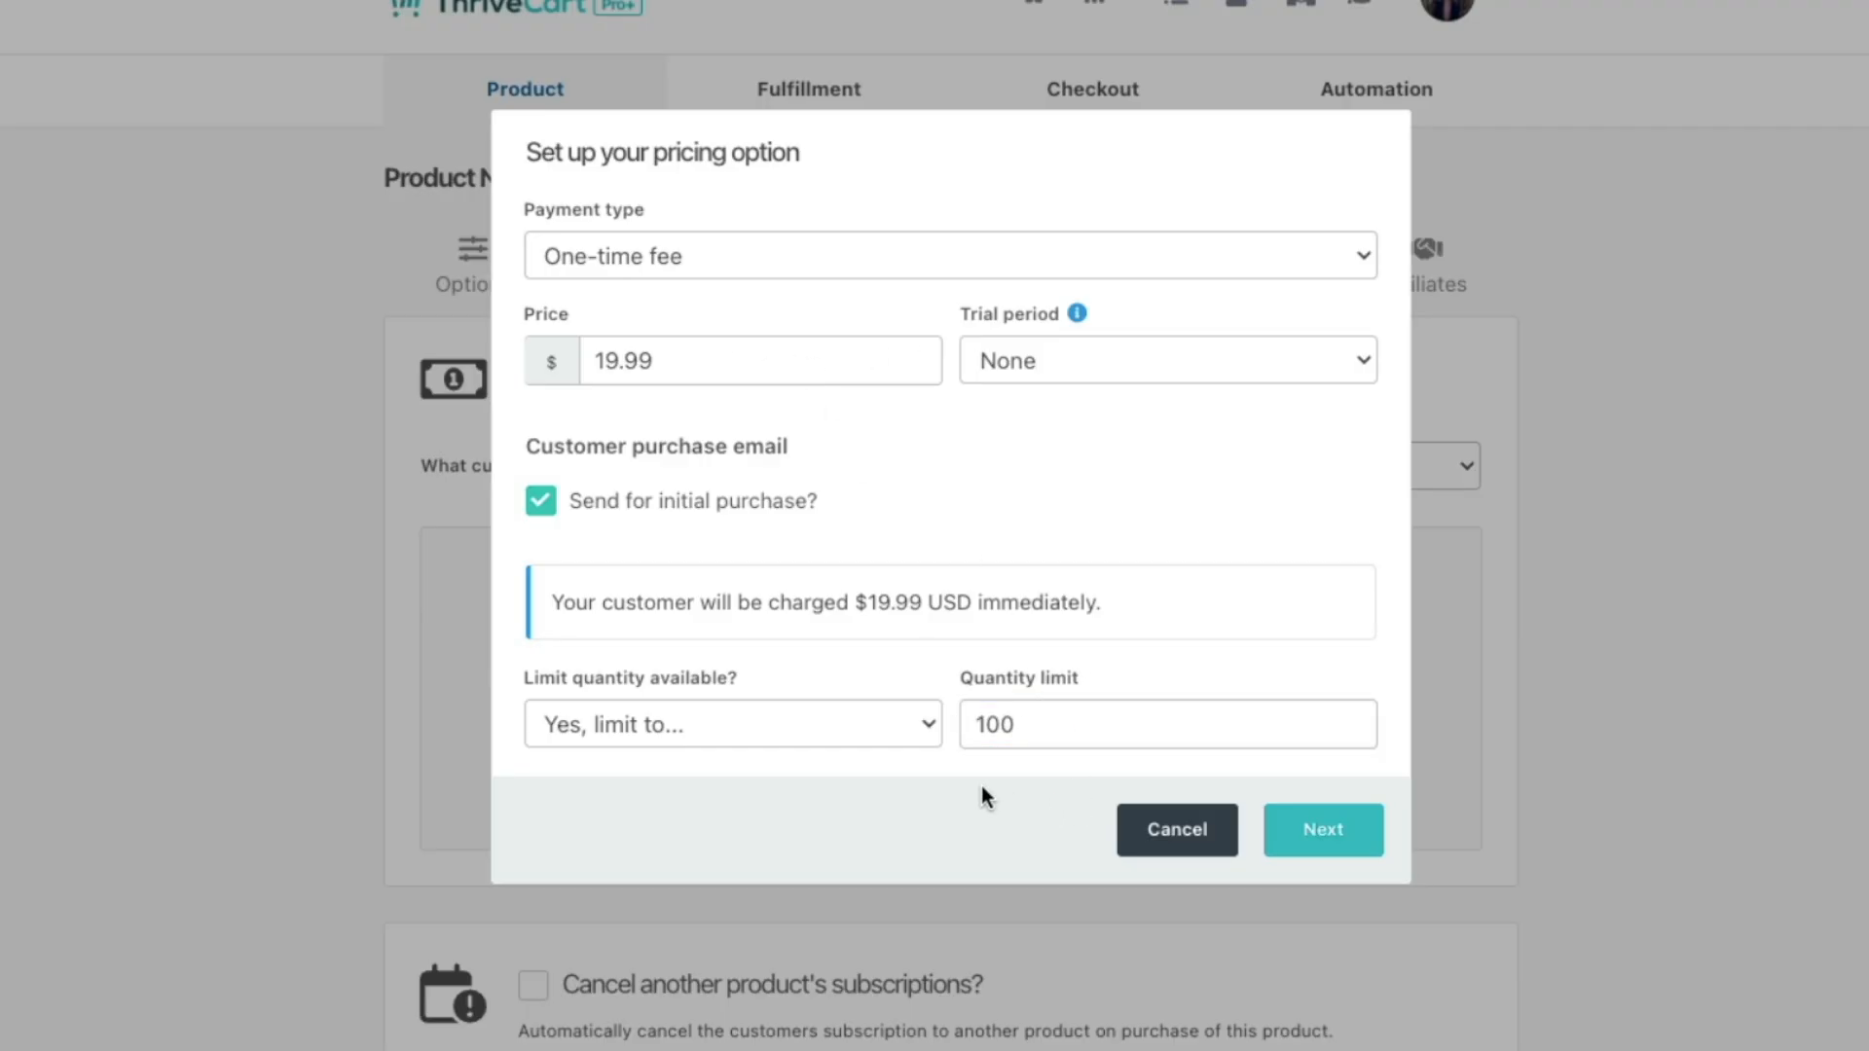
left_click(874, 732)
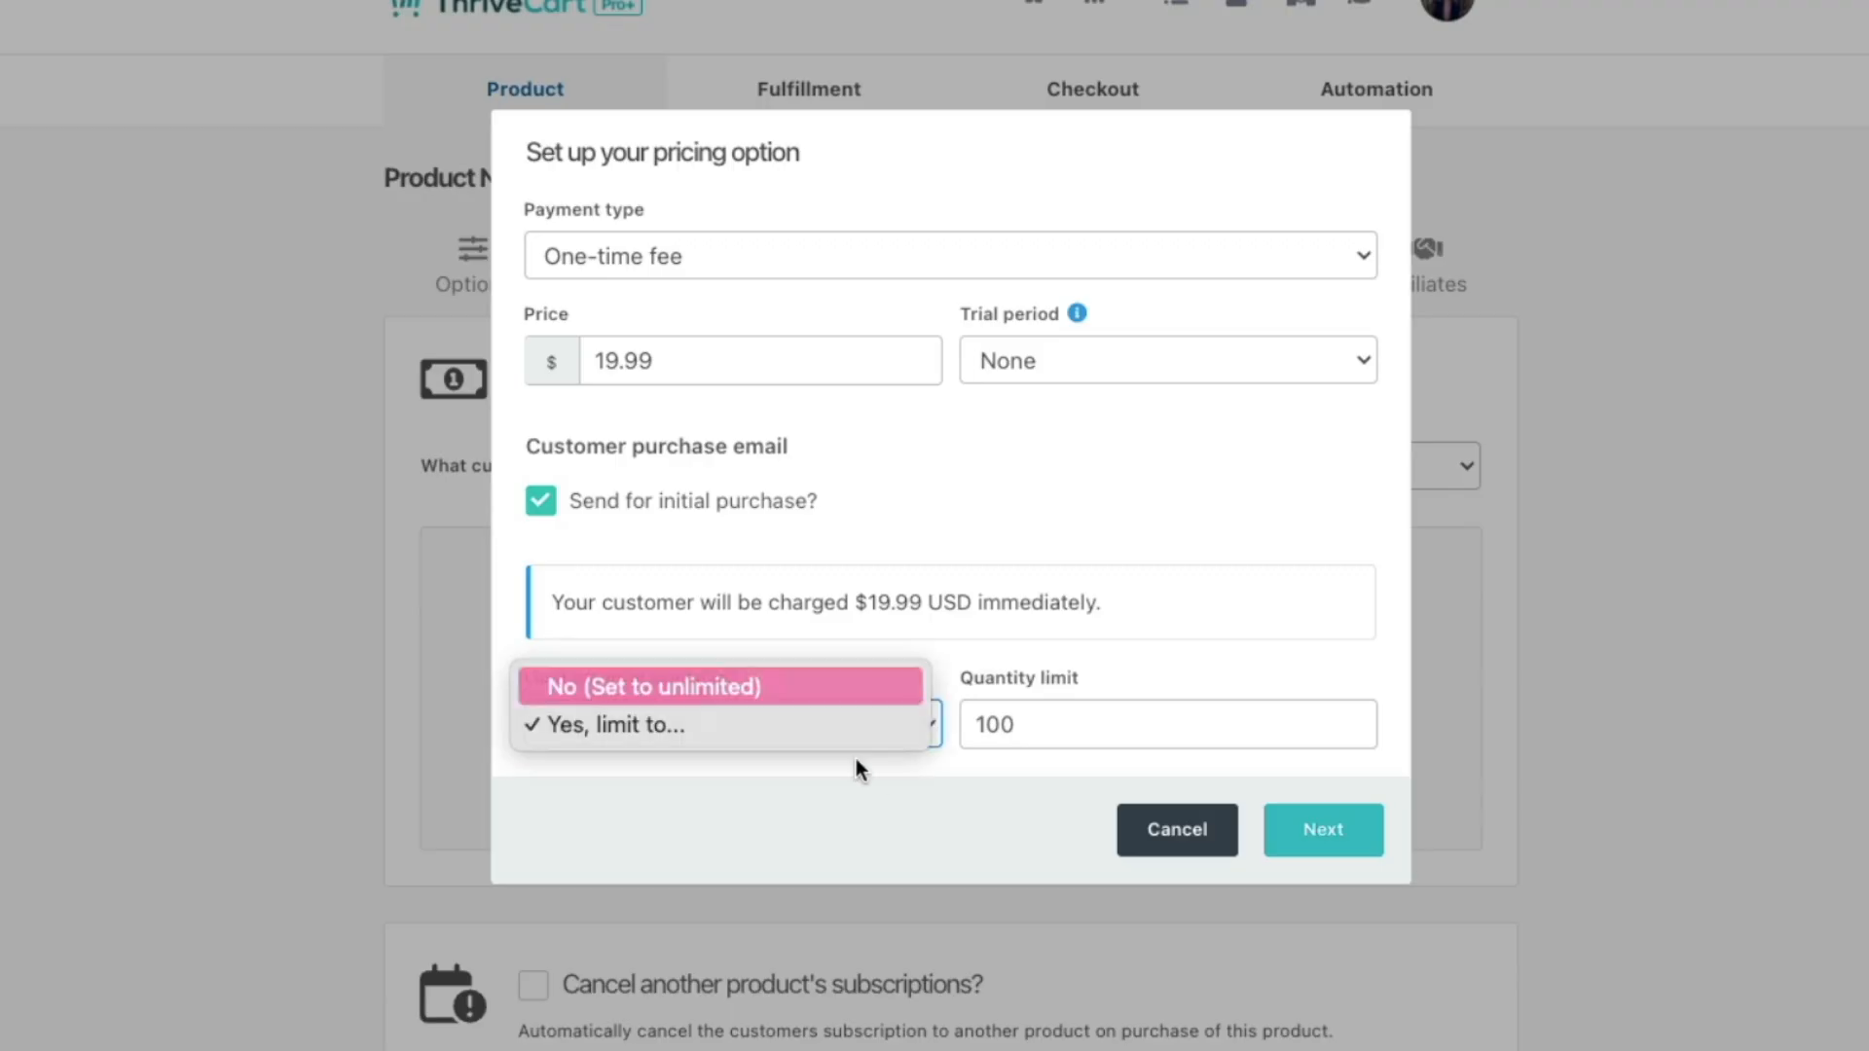
left_click(759, 681)
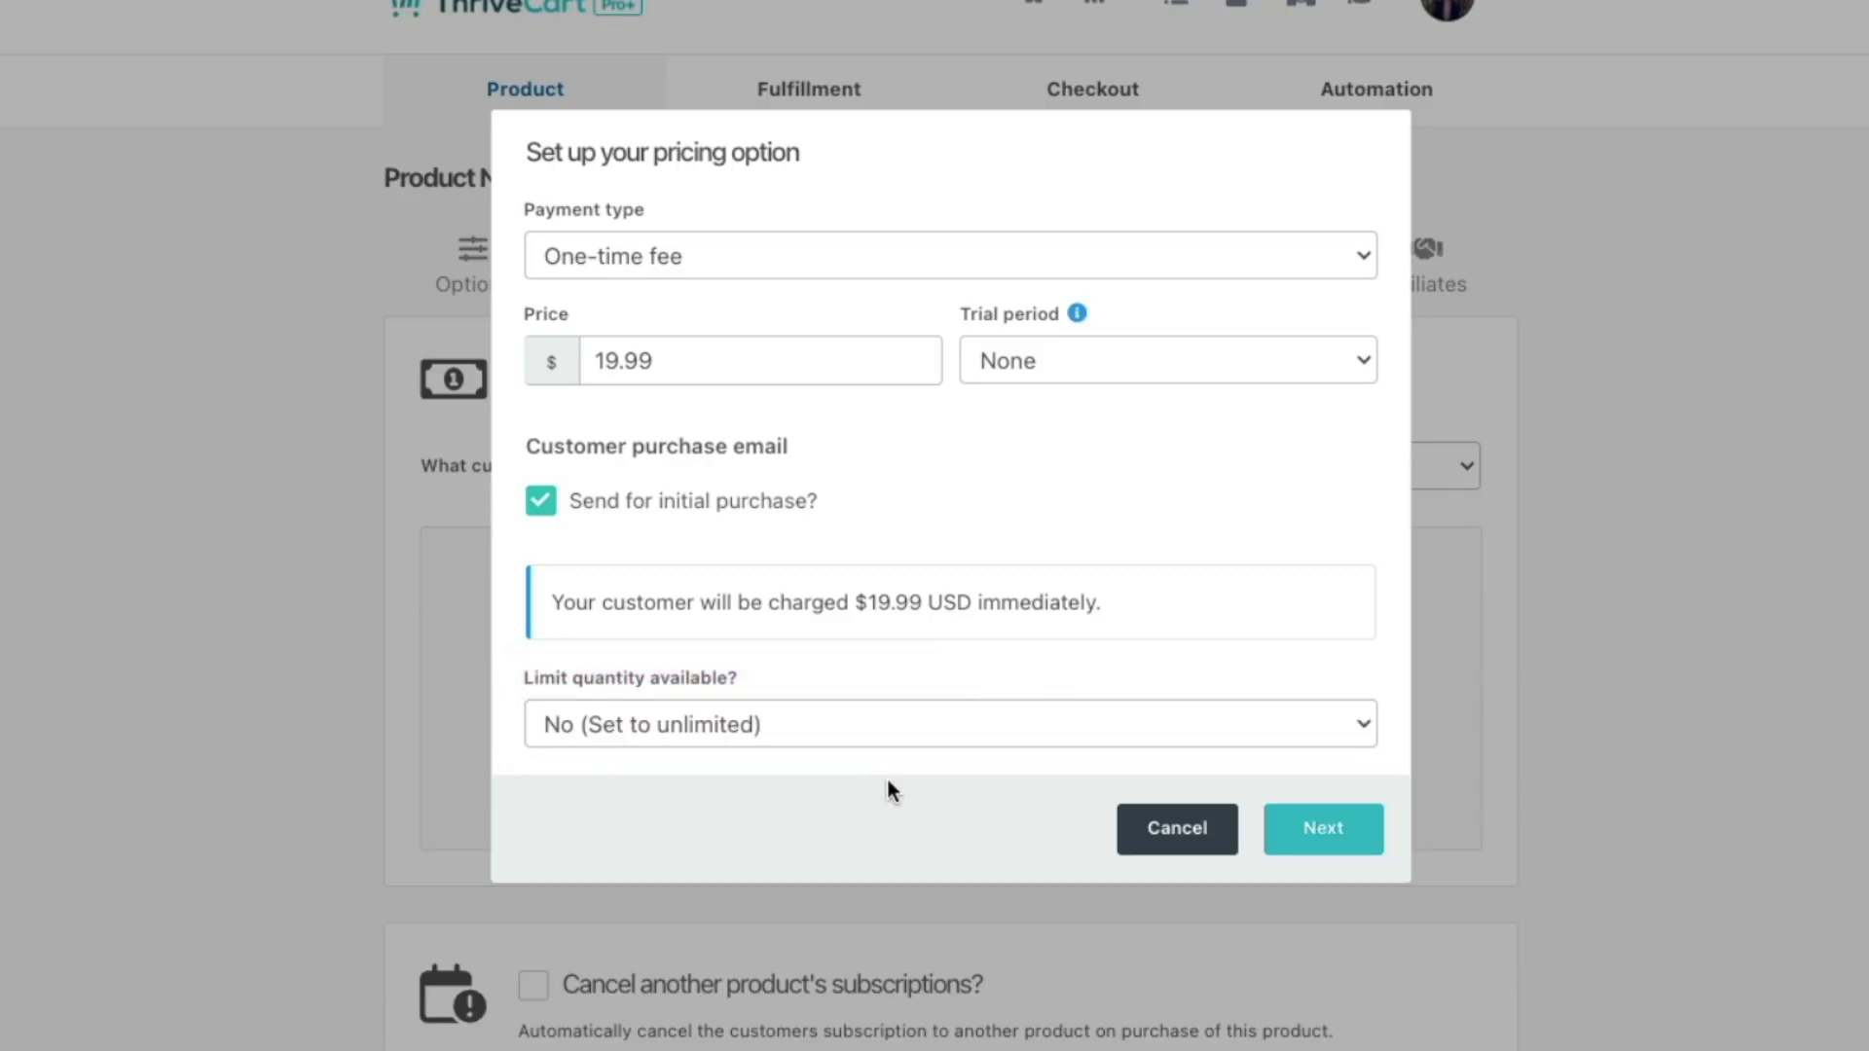
left_click(1324, 827)
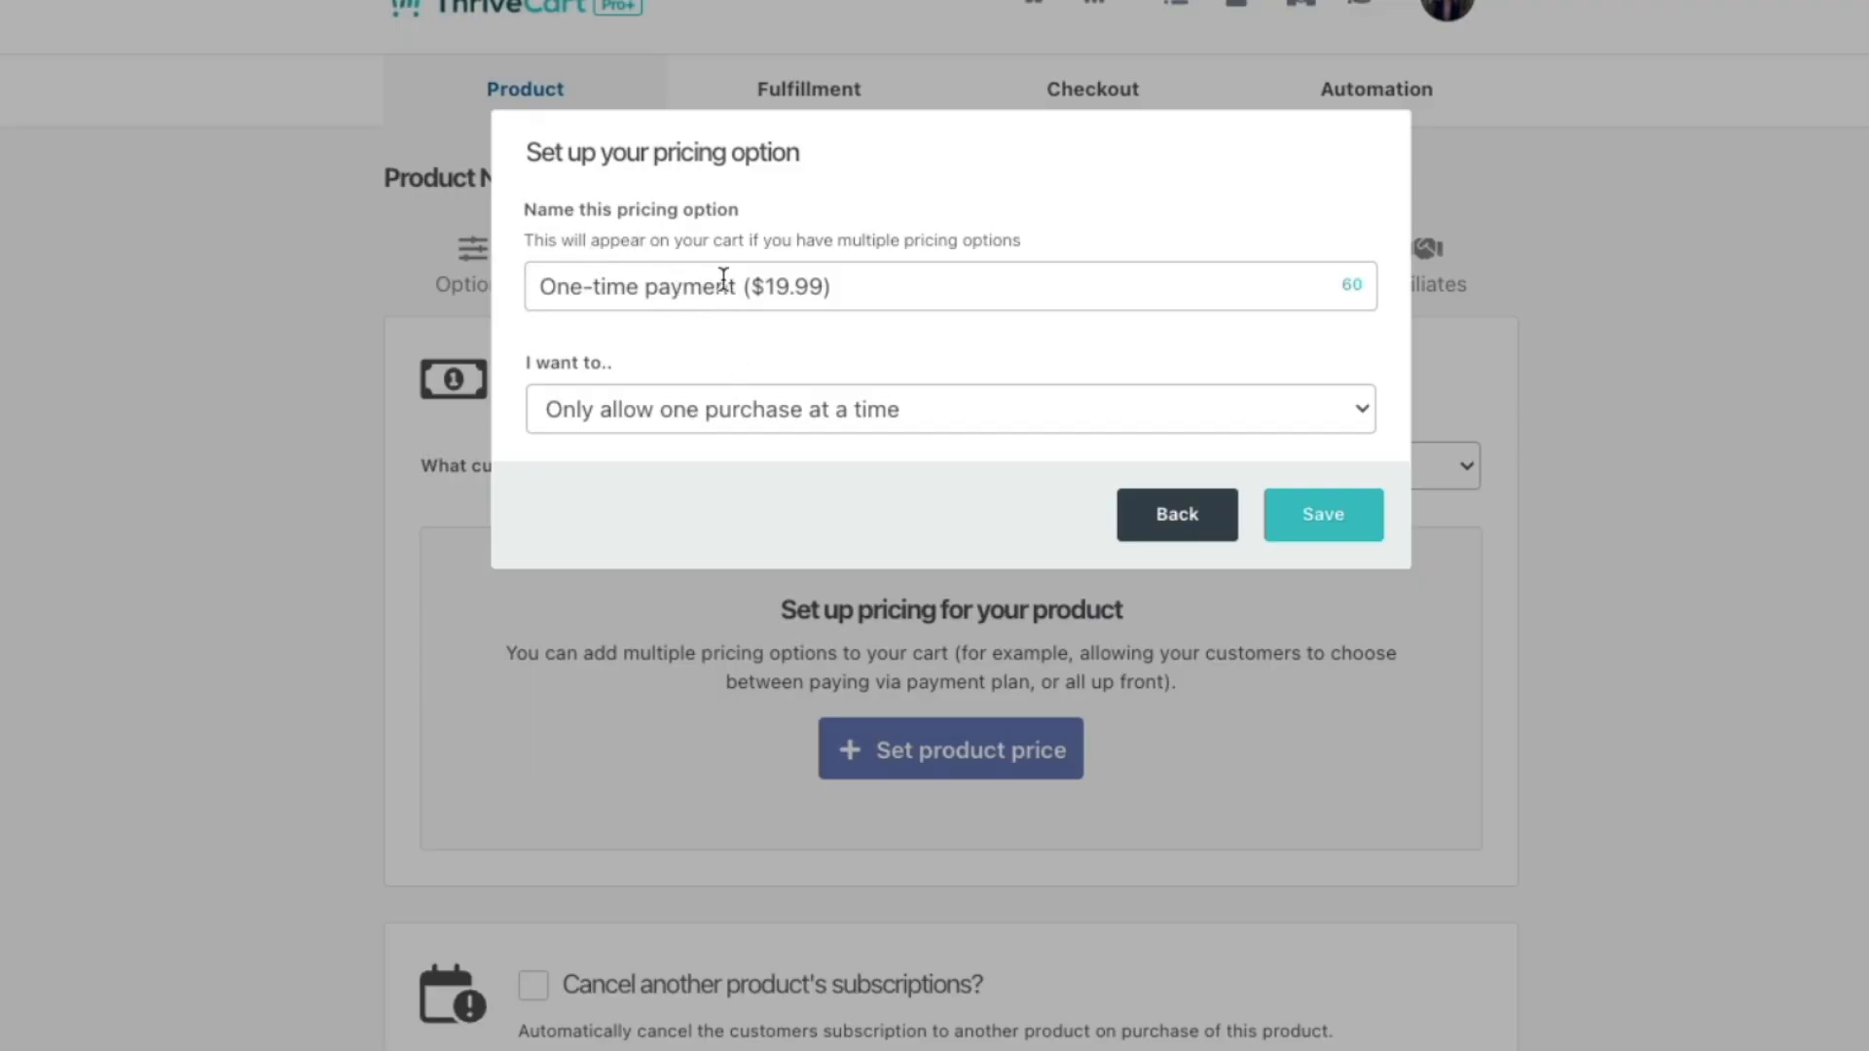
Step: Rename the pricing option to 'FLASH SALE'
left_click_drag(744, 284, 458, 255)
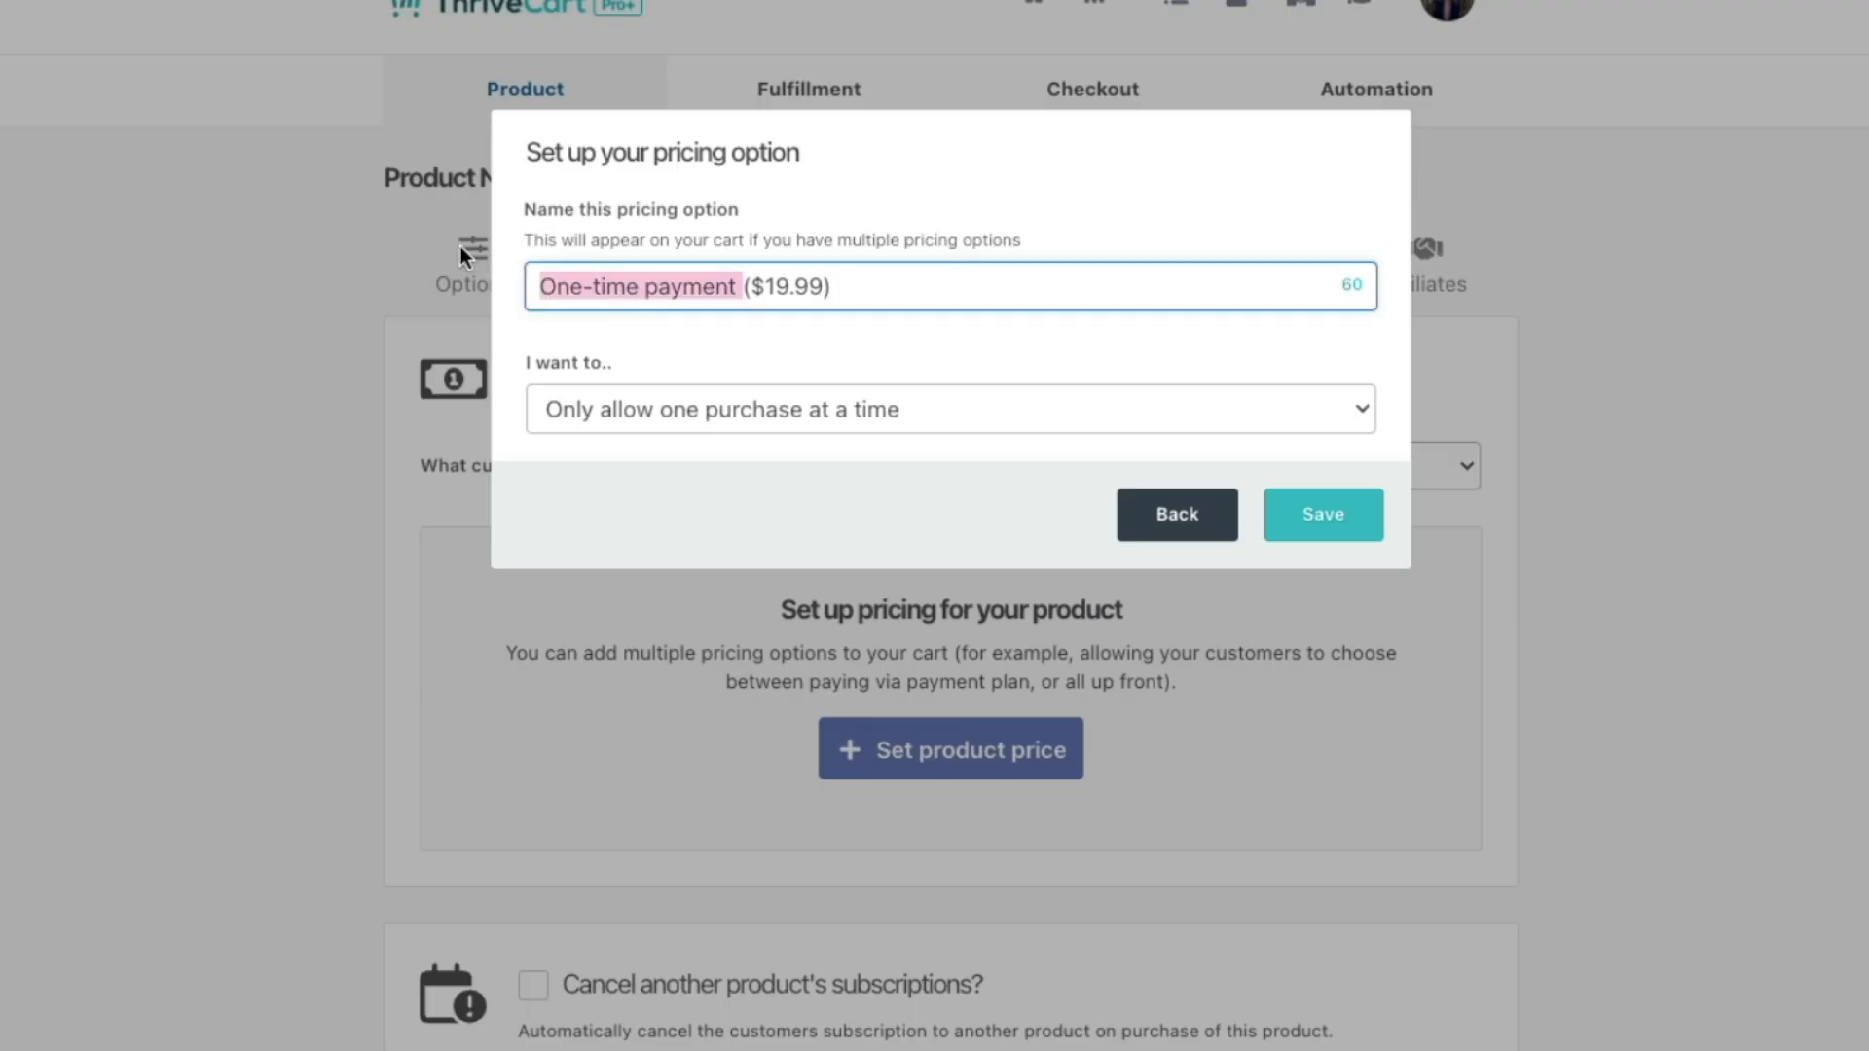
type("BETS")
key("BackSpace")
type("A TESTERS PRICE")
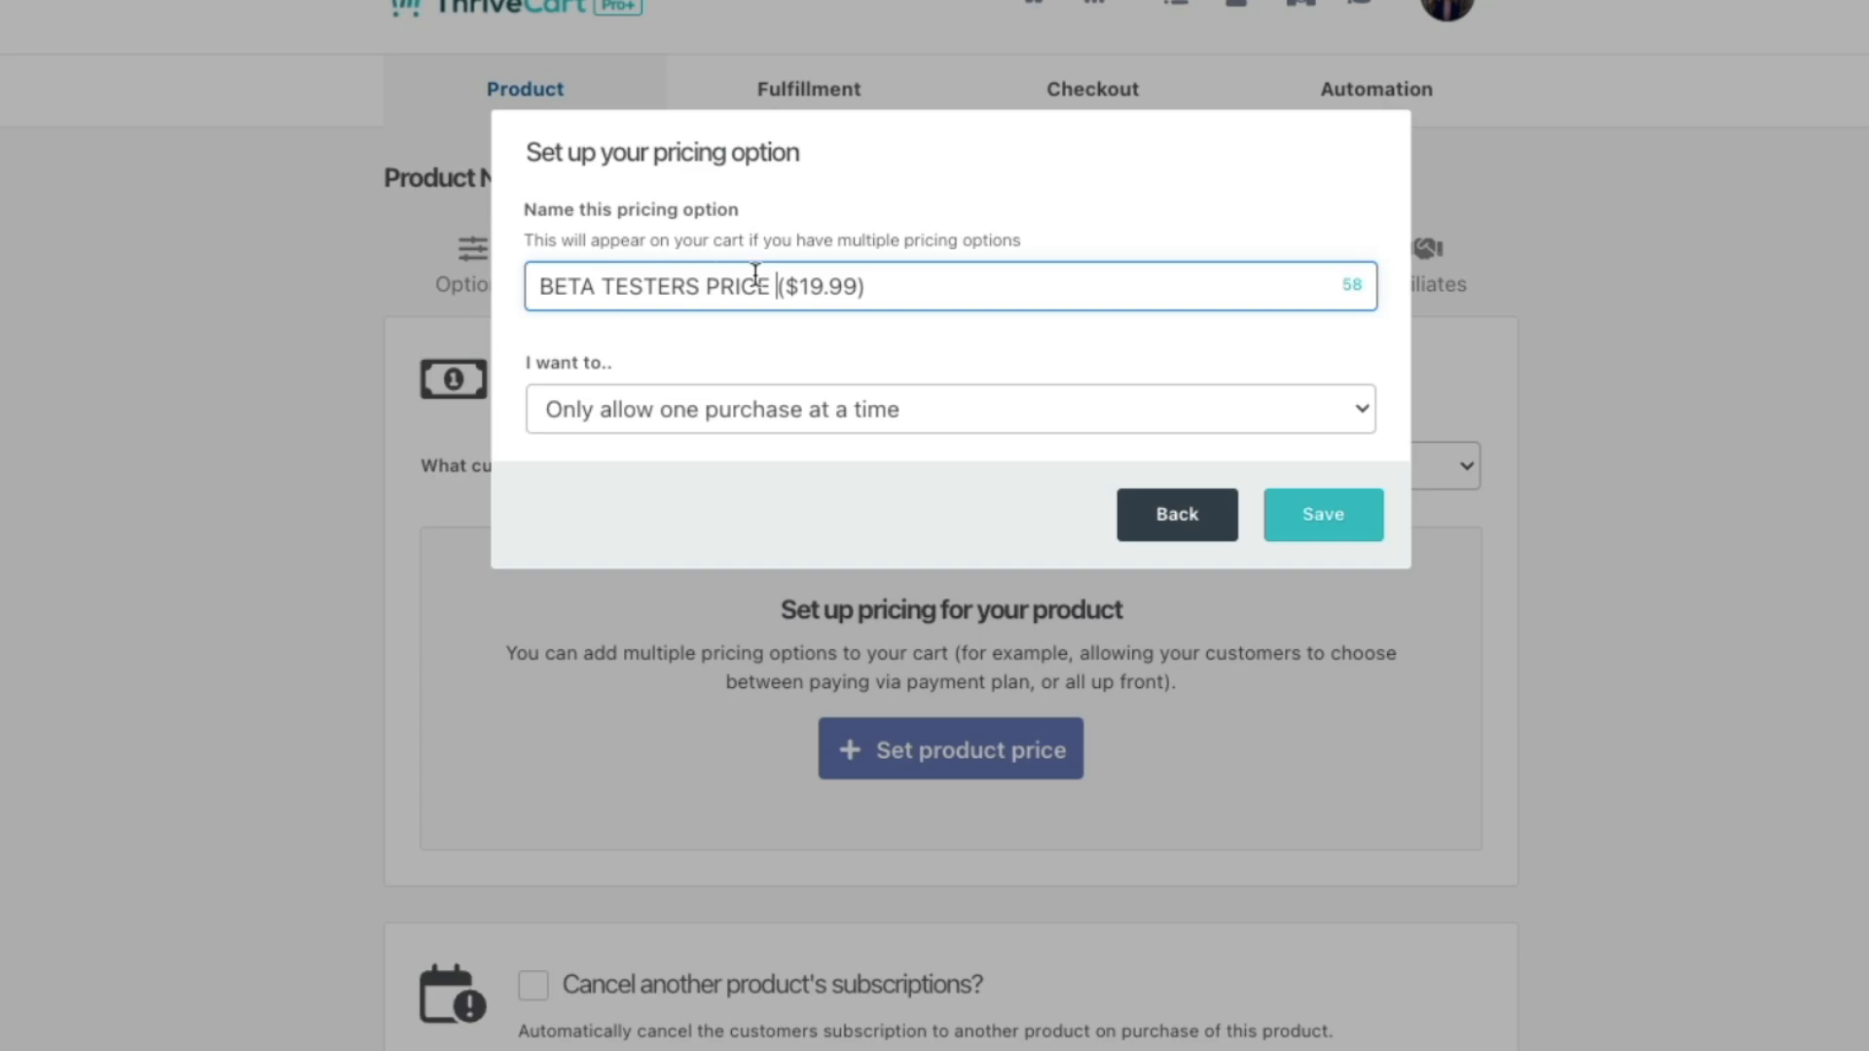
left_click_drag(779, 285, 438, 284)
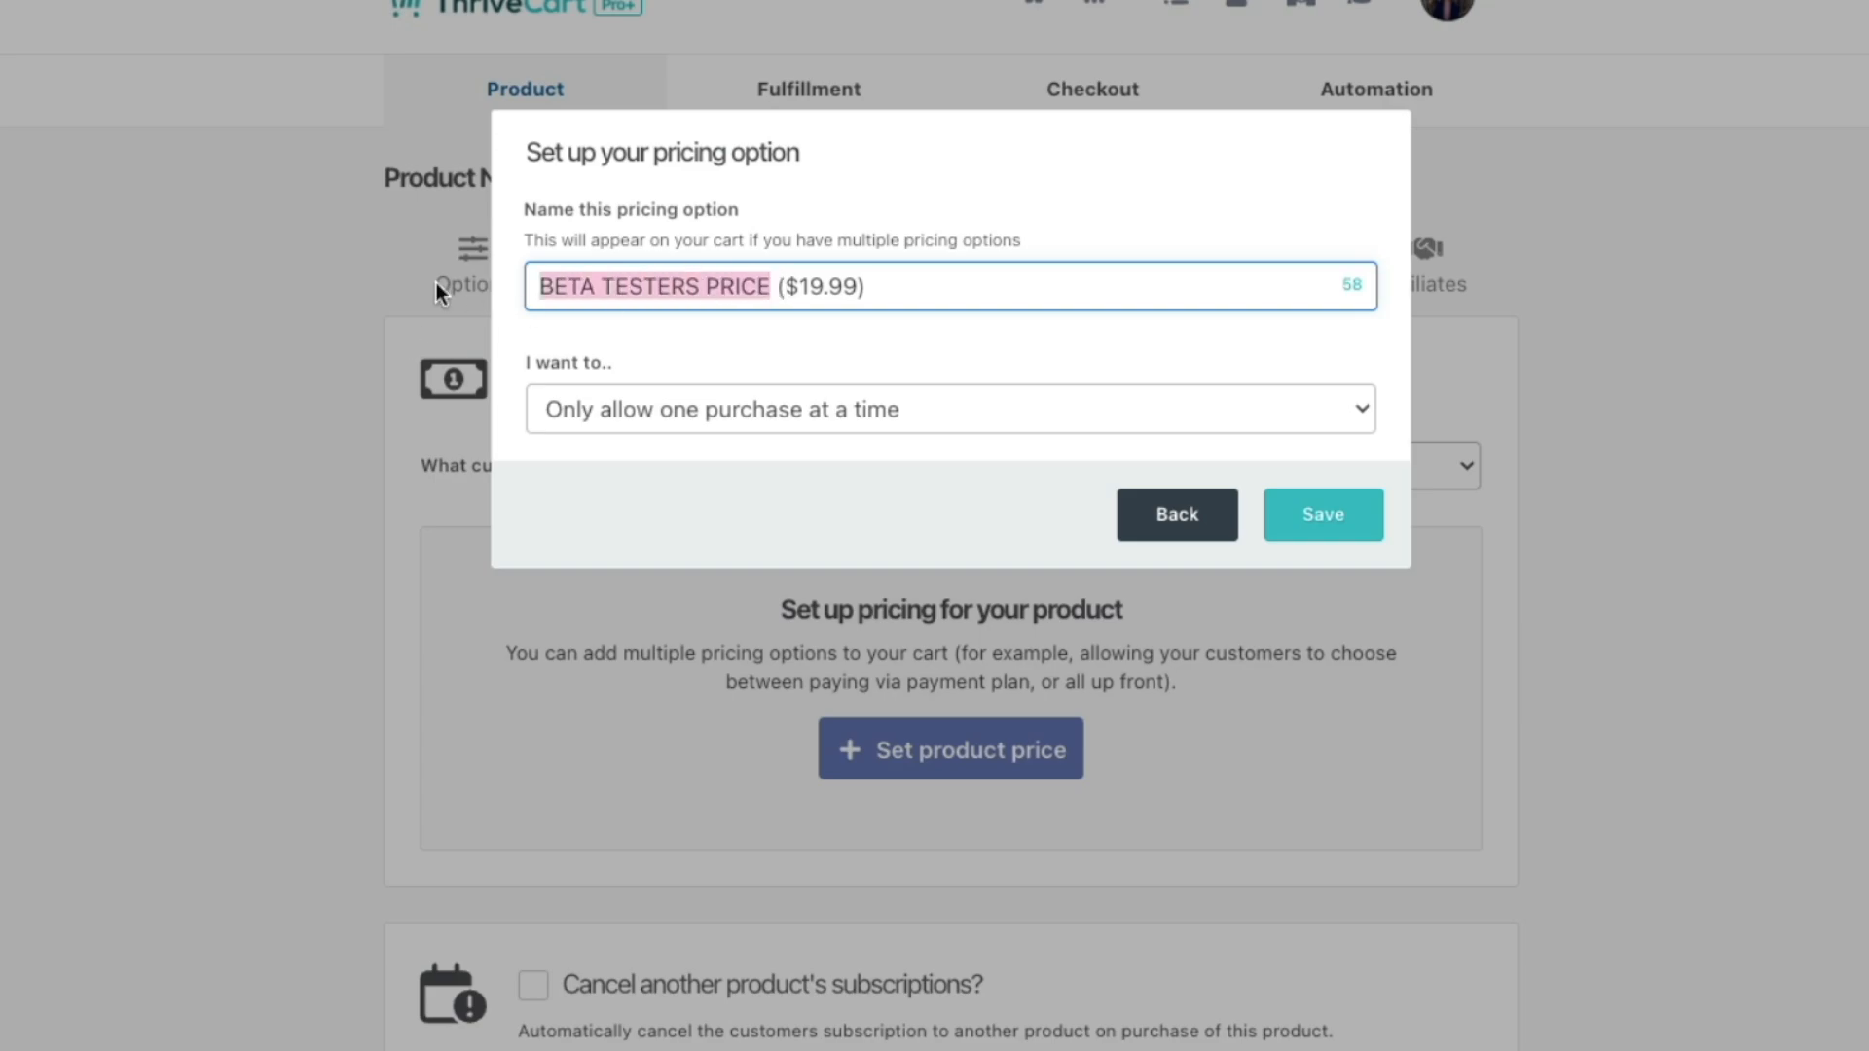
type("F")
type("LASH S")
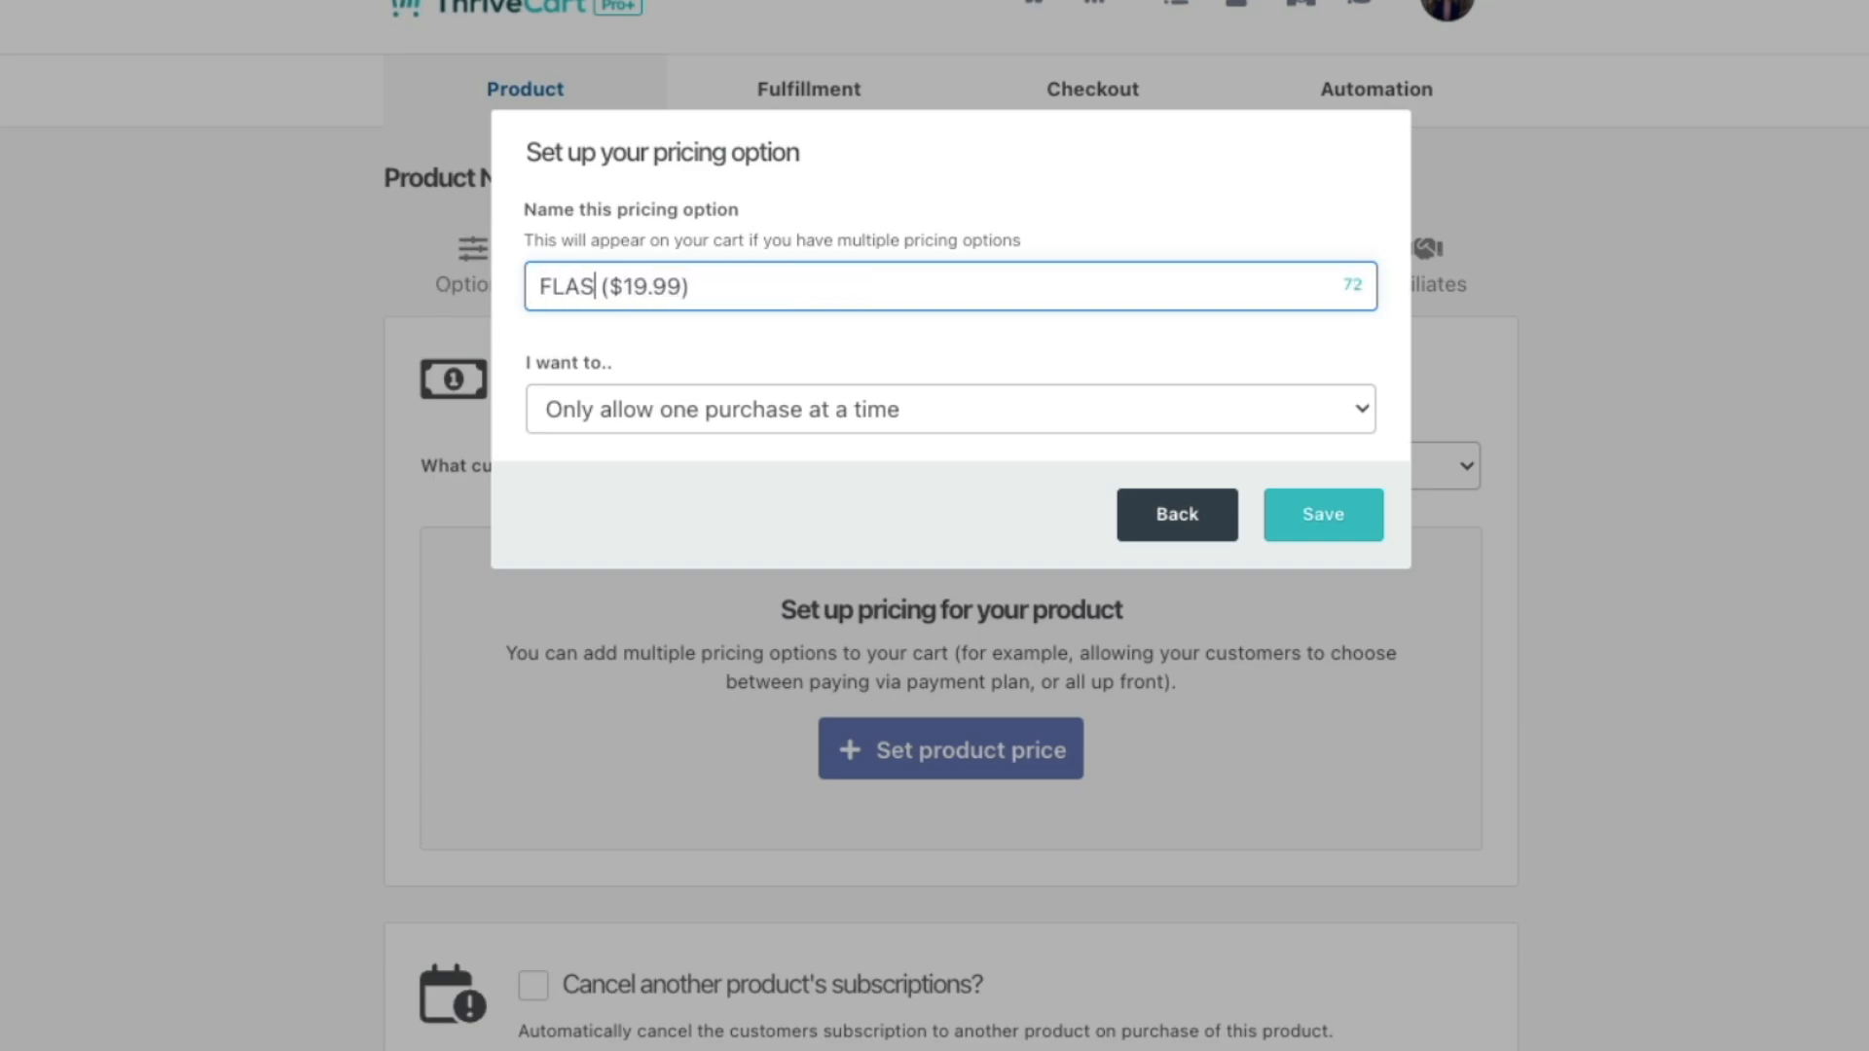
type("ALE")
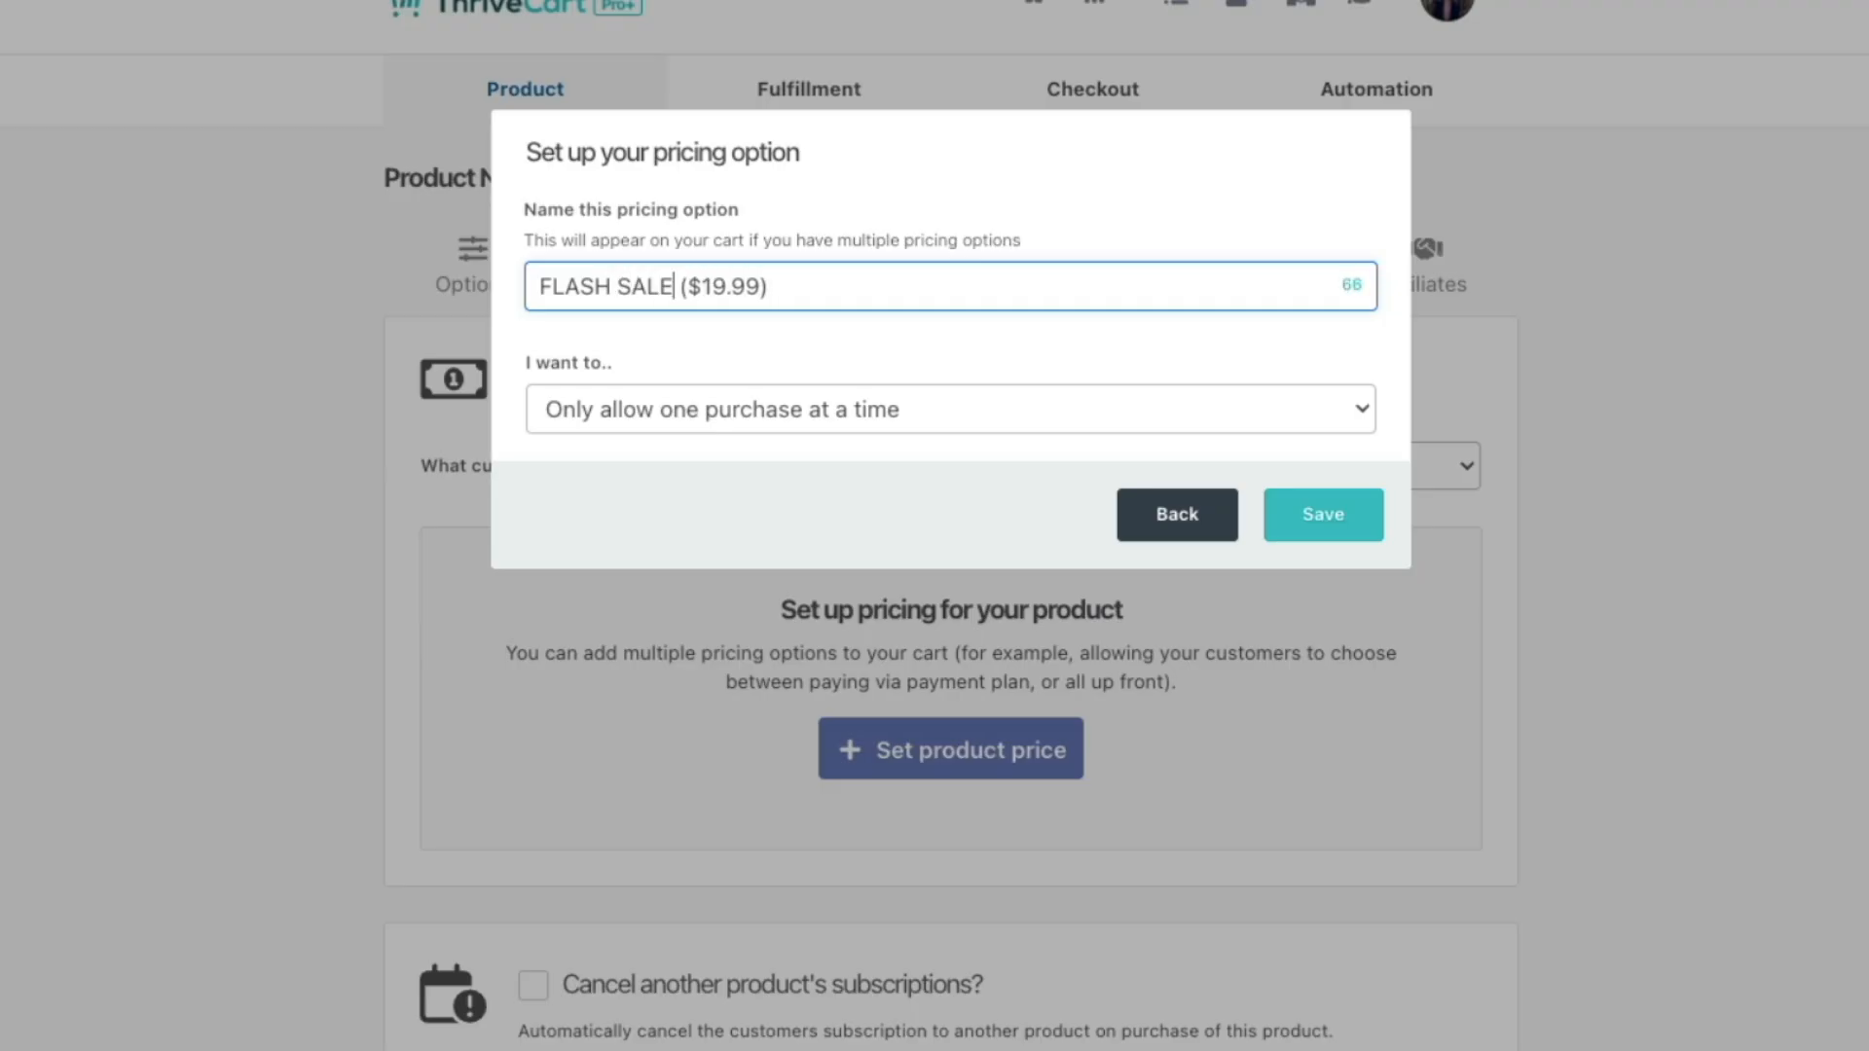
left_click(667, 416)
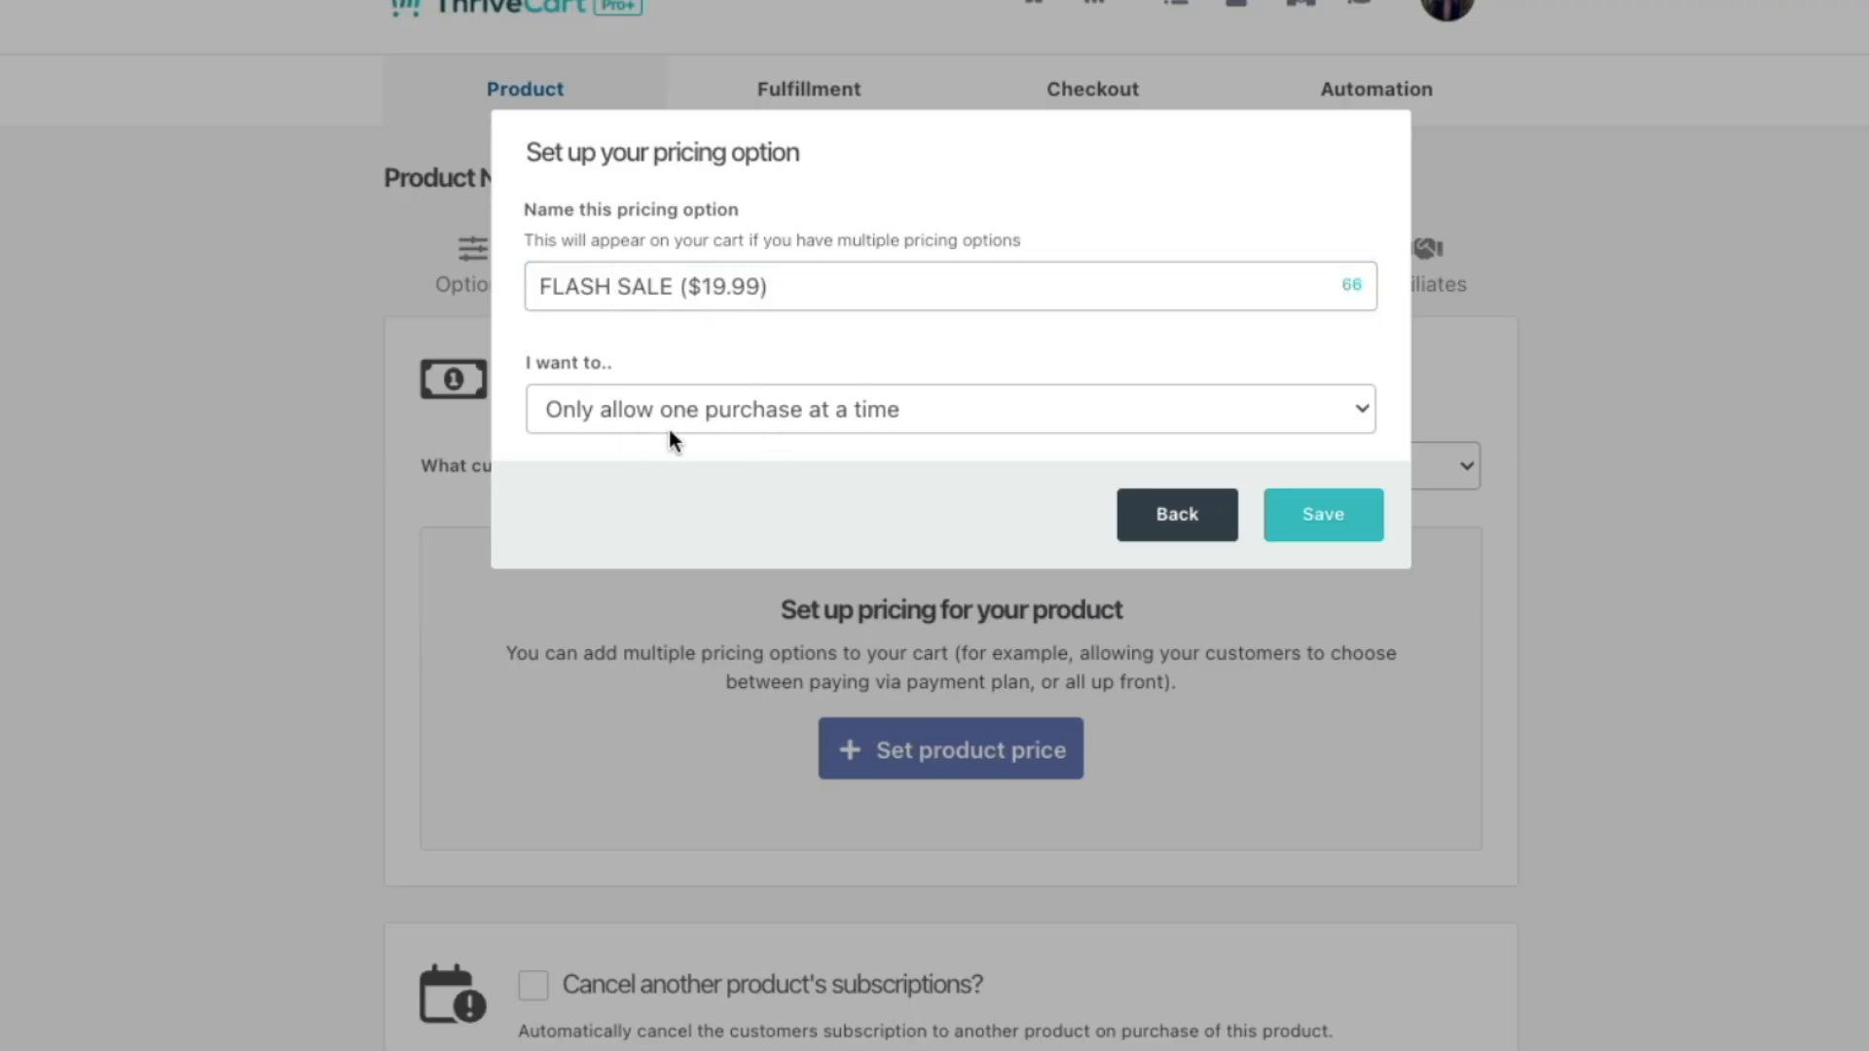
Step: Allow multiple purchases at once and save the FLASH SALE option
left_click(1026, 417)
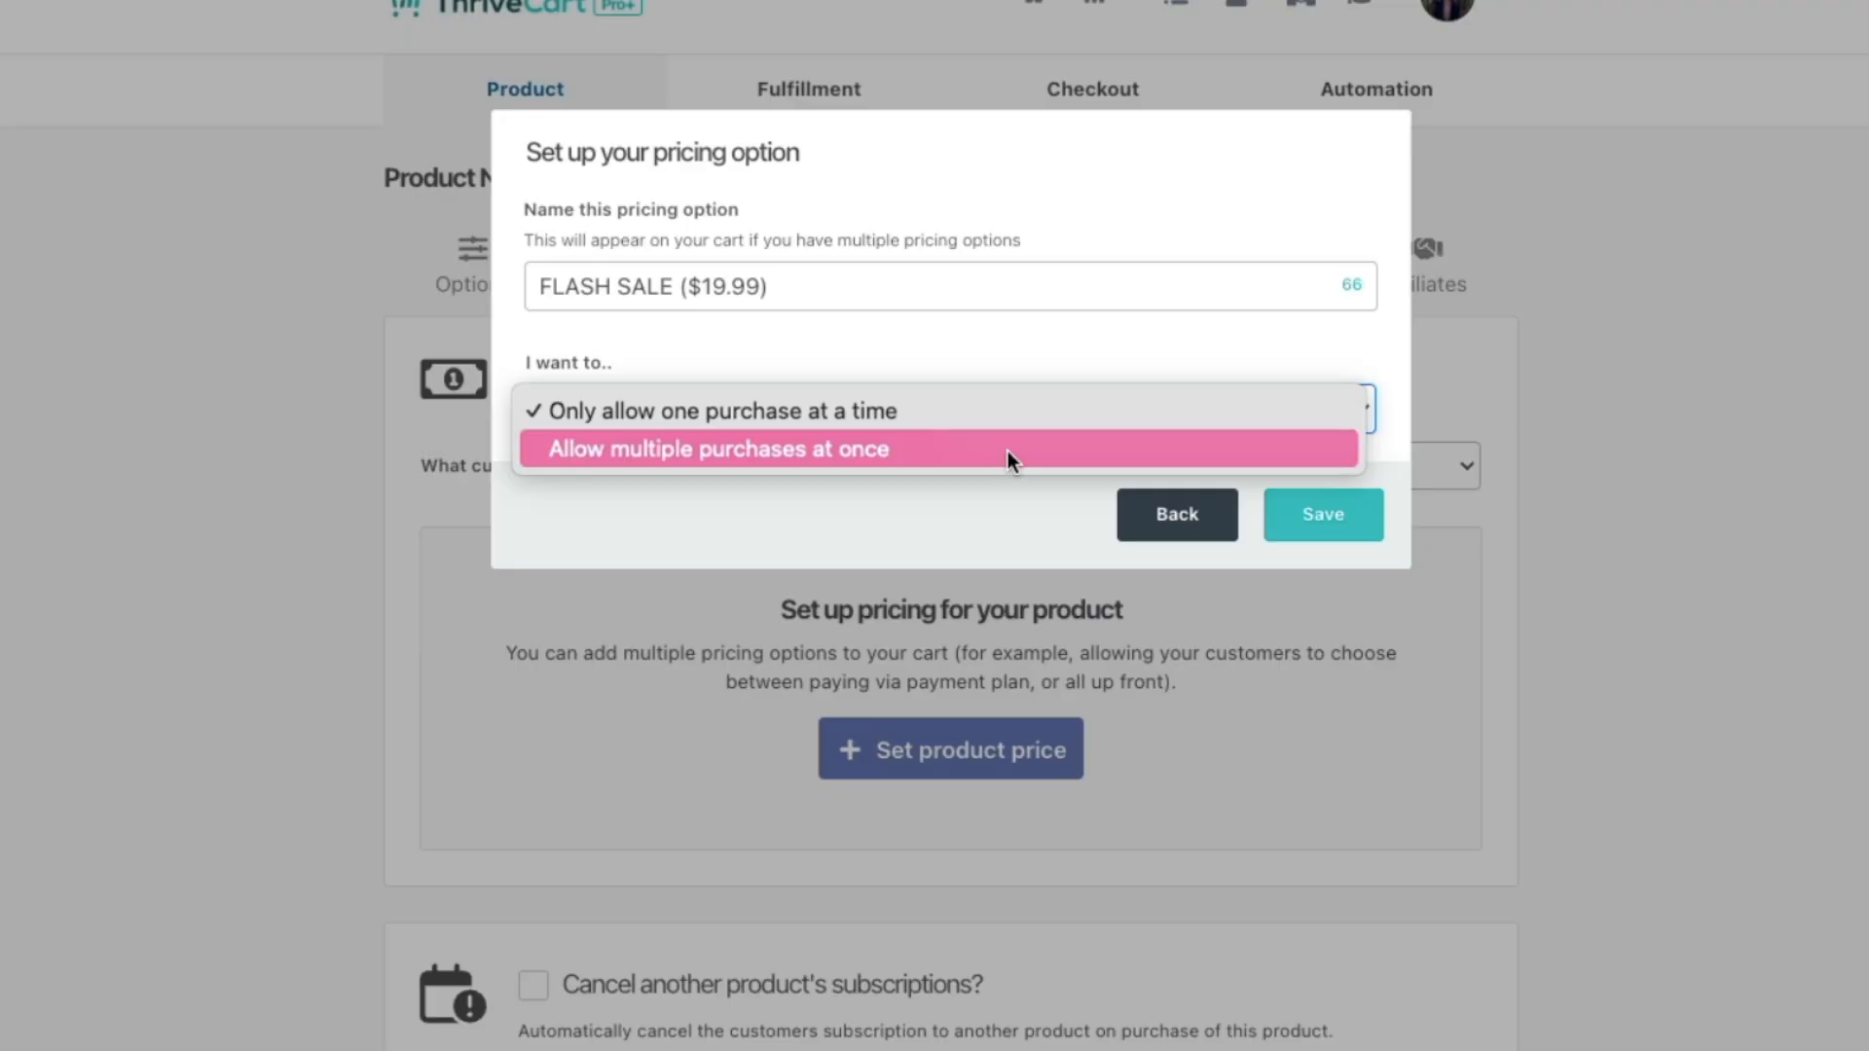
left_click(1008, 451)
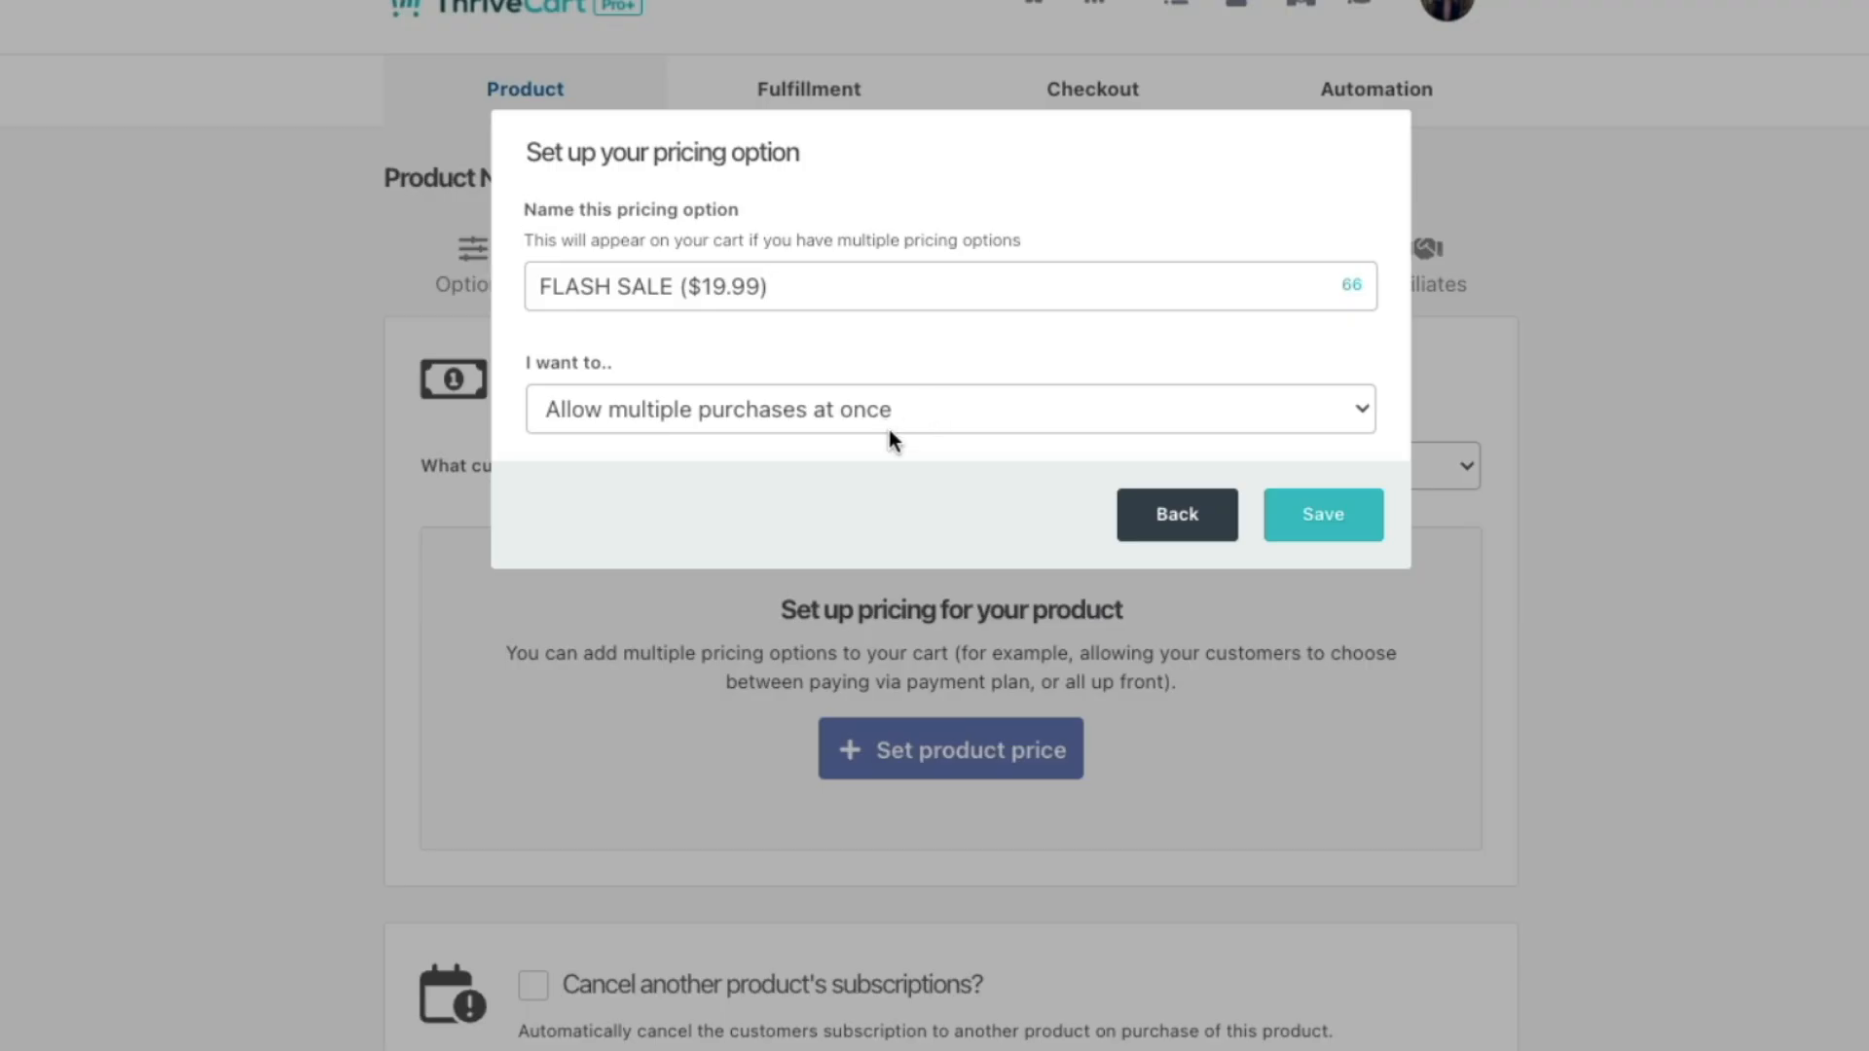
left_click(1309, 527)
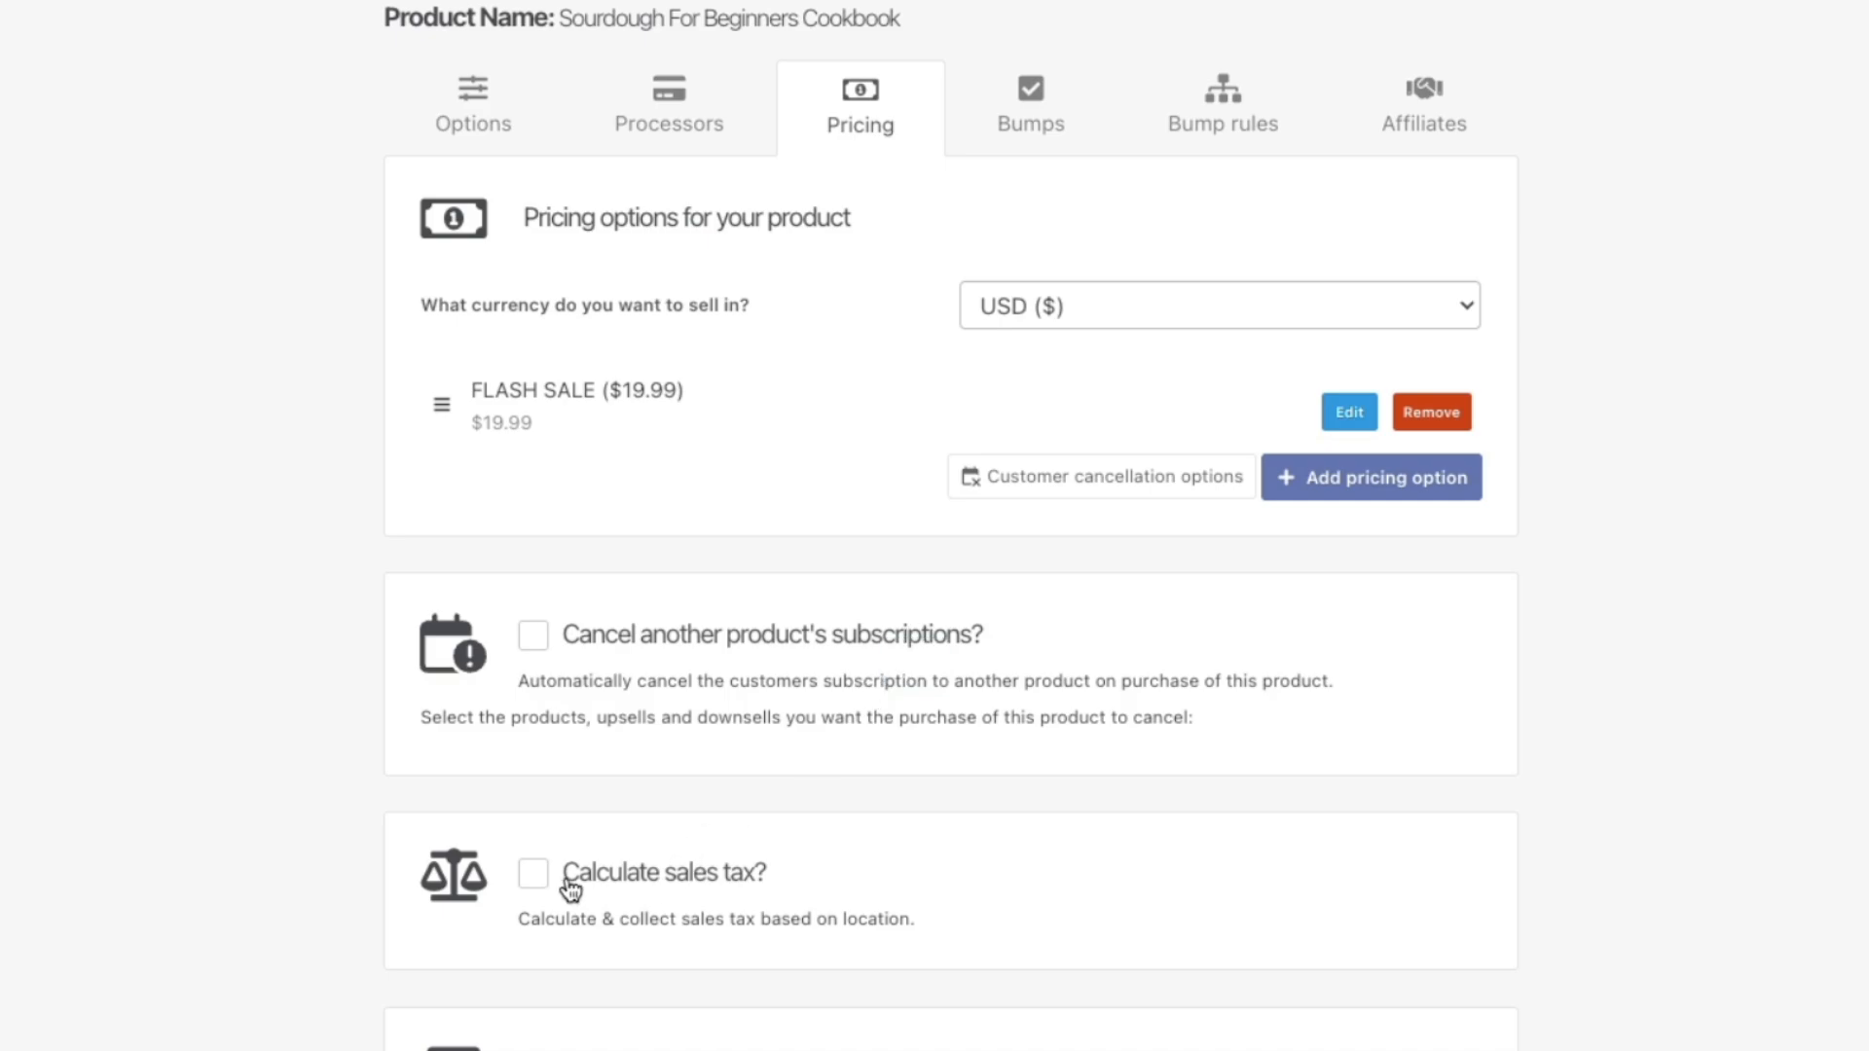
Step: Turn on sales tax using ThriveCart simple sales tax with product category Books
left_click(532, 874)
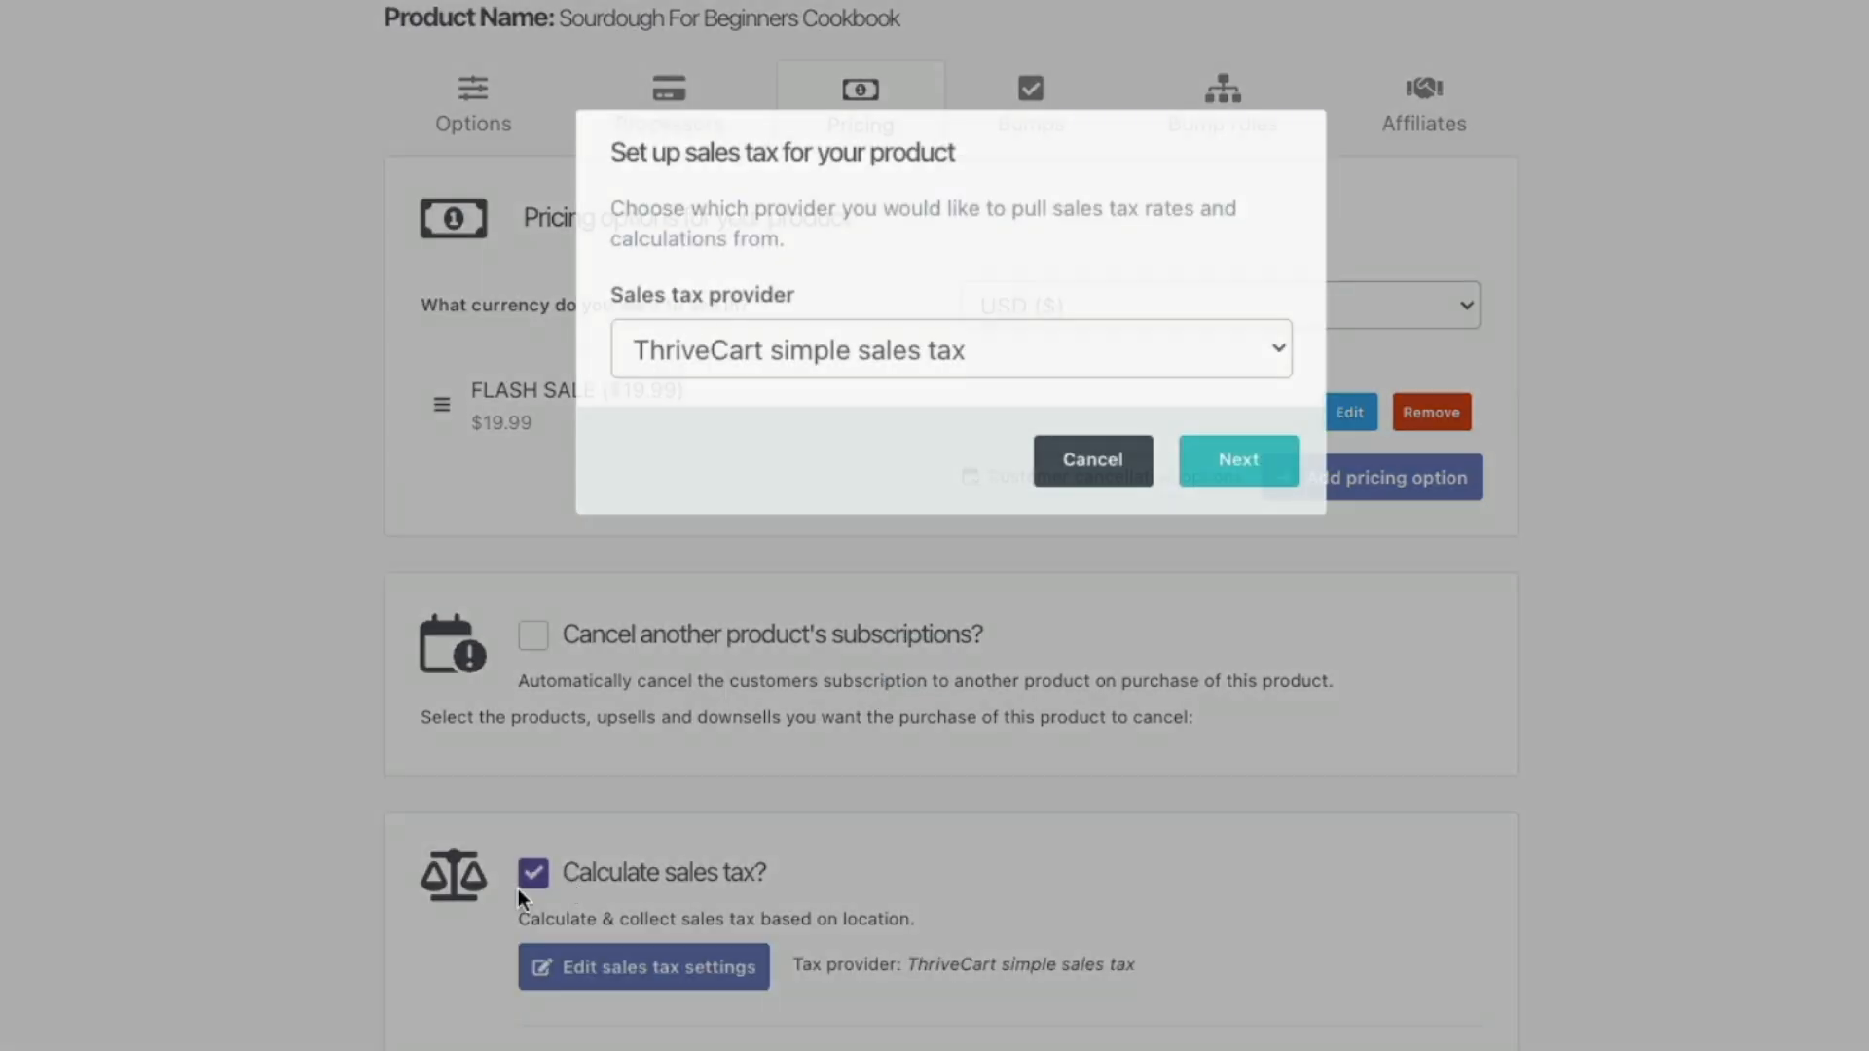
left_click(1043, 353)
left_click(1045, 347)
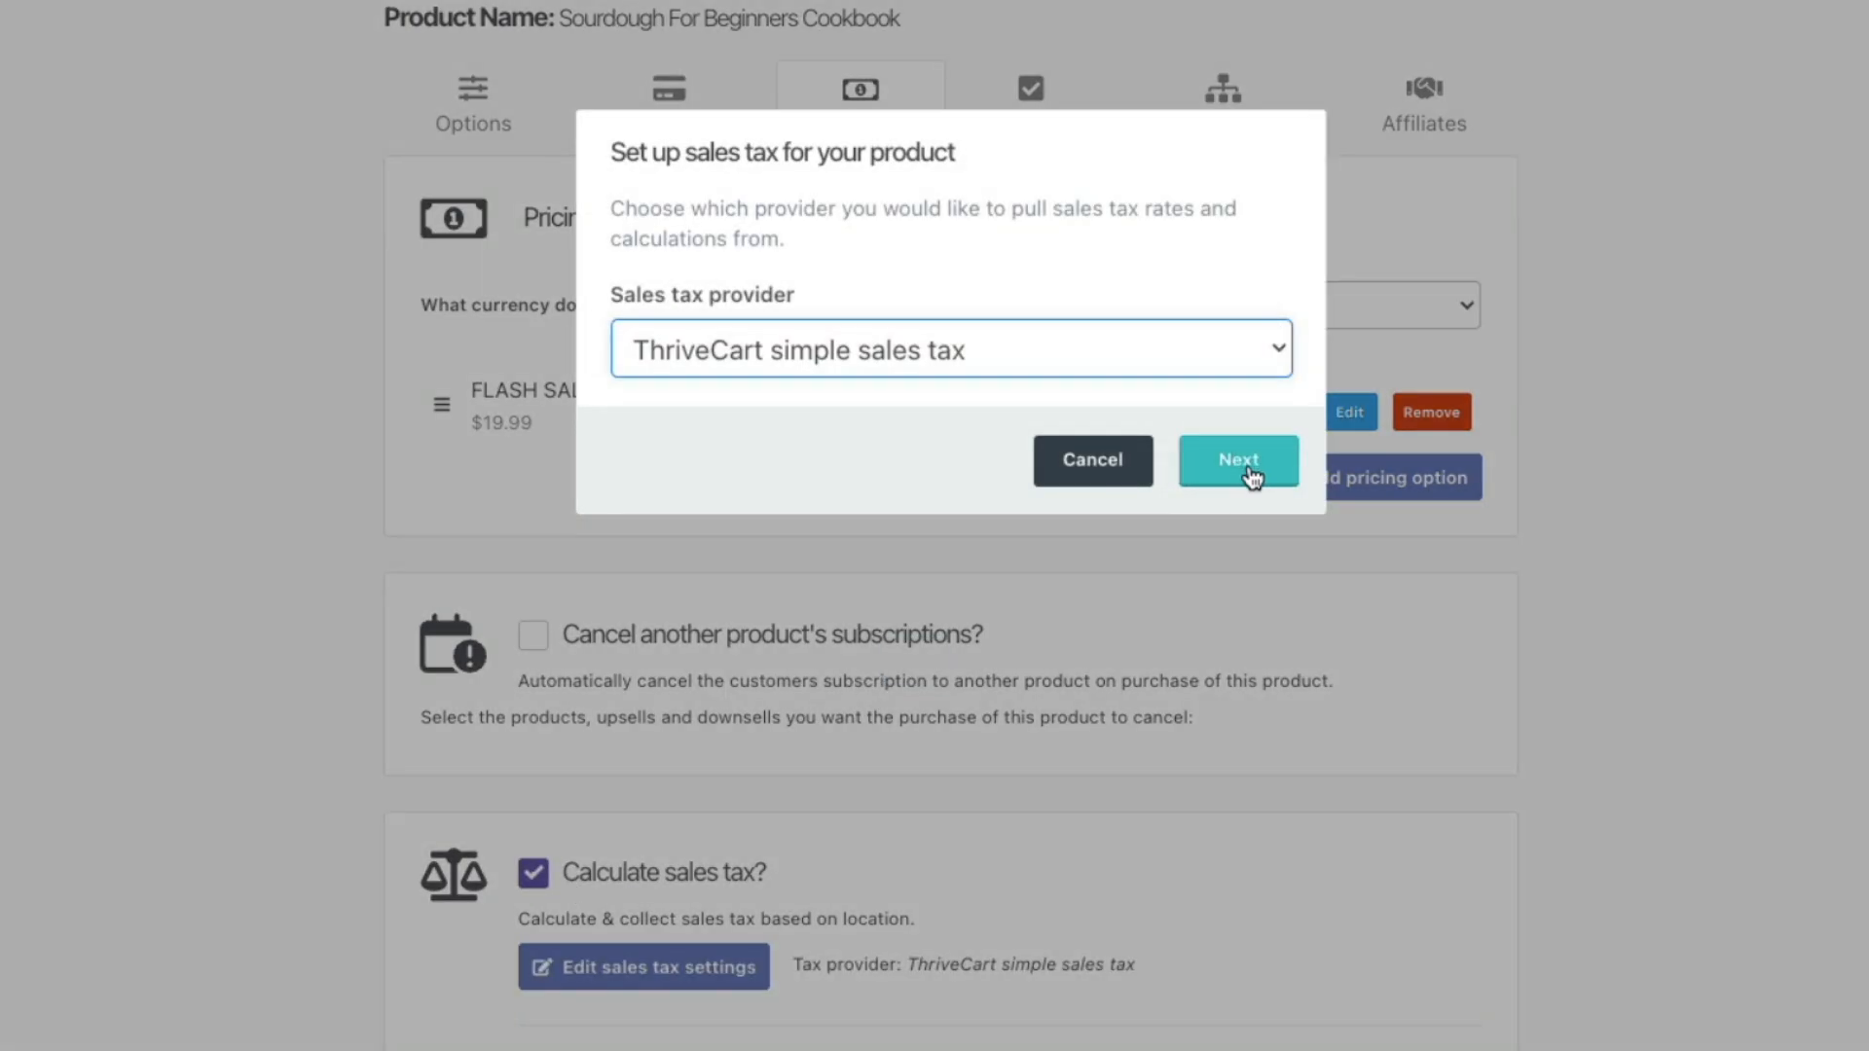
left_click(1229, 484)
left_click(865, 350)
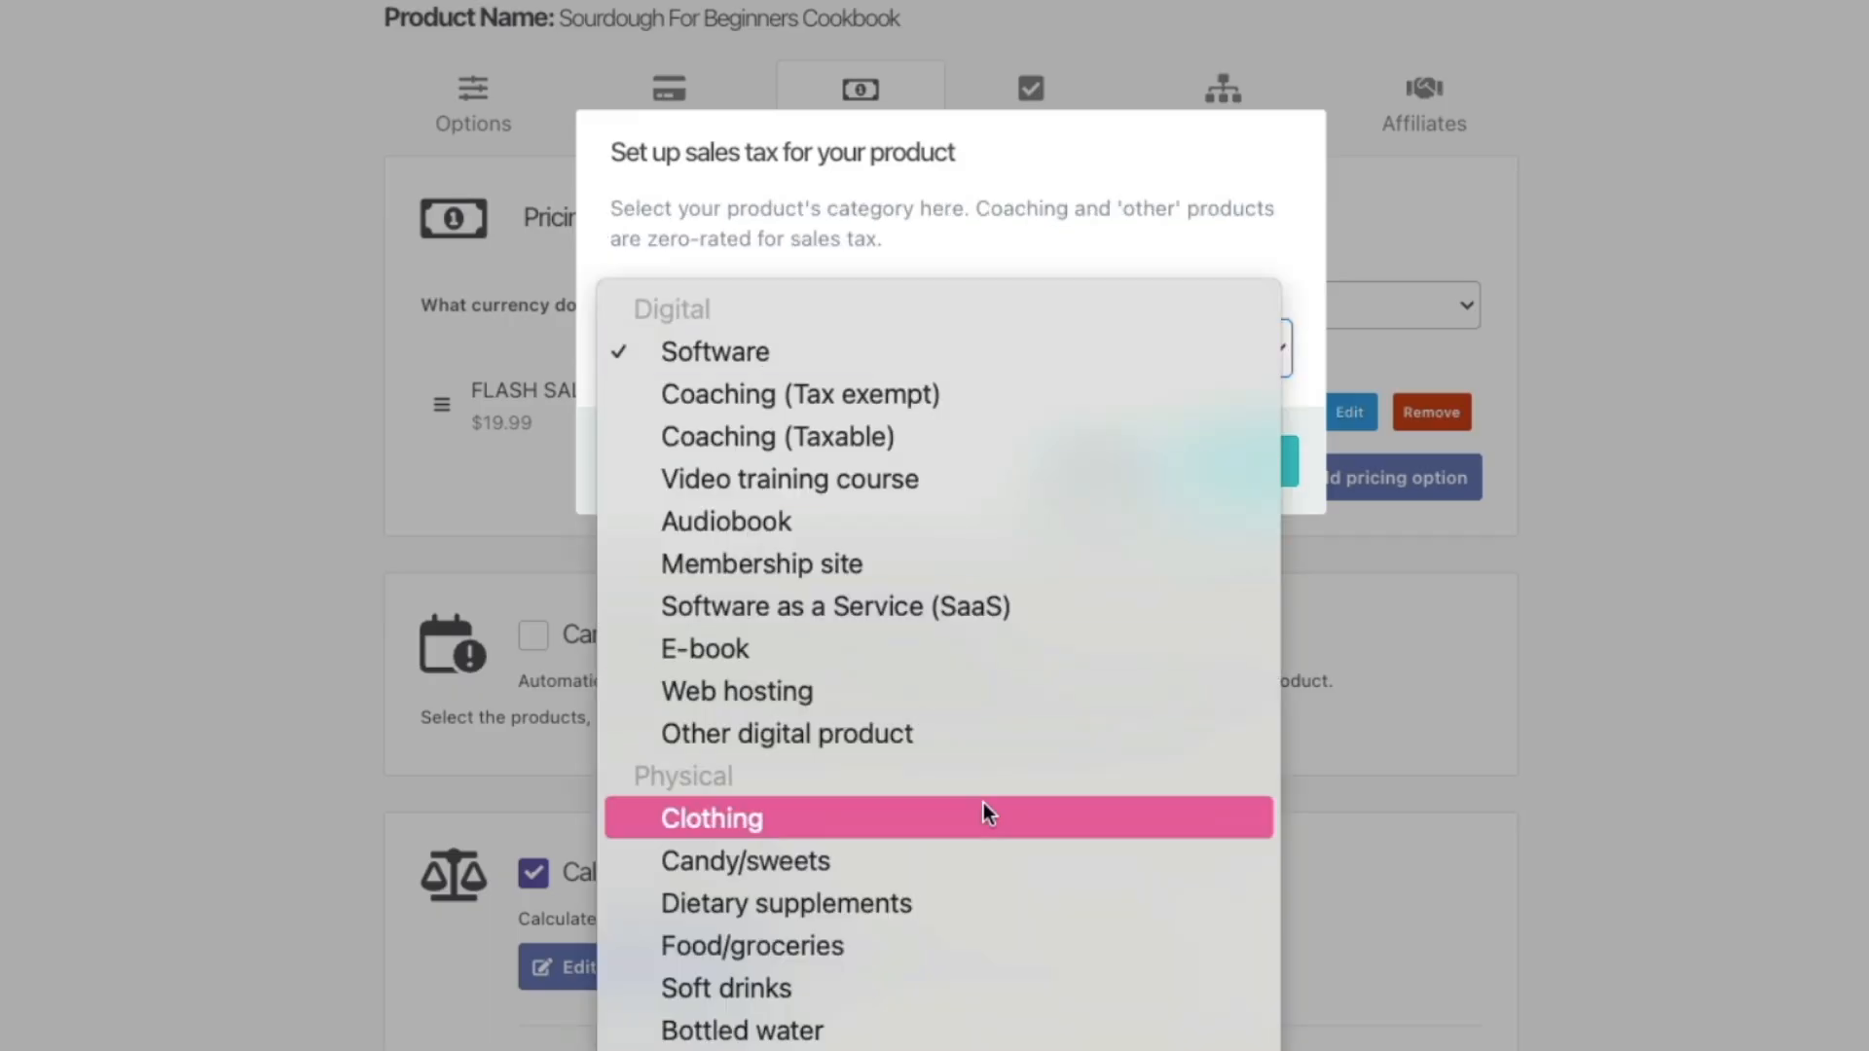
scroll(983, 814, "down", 2)
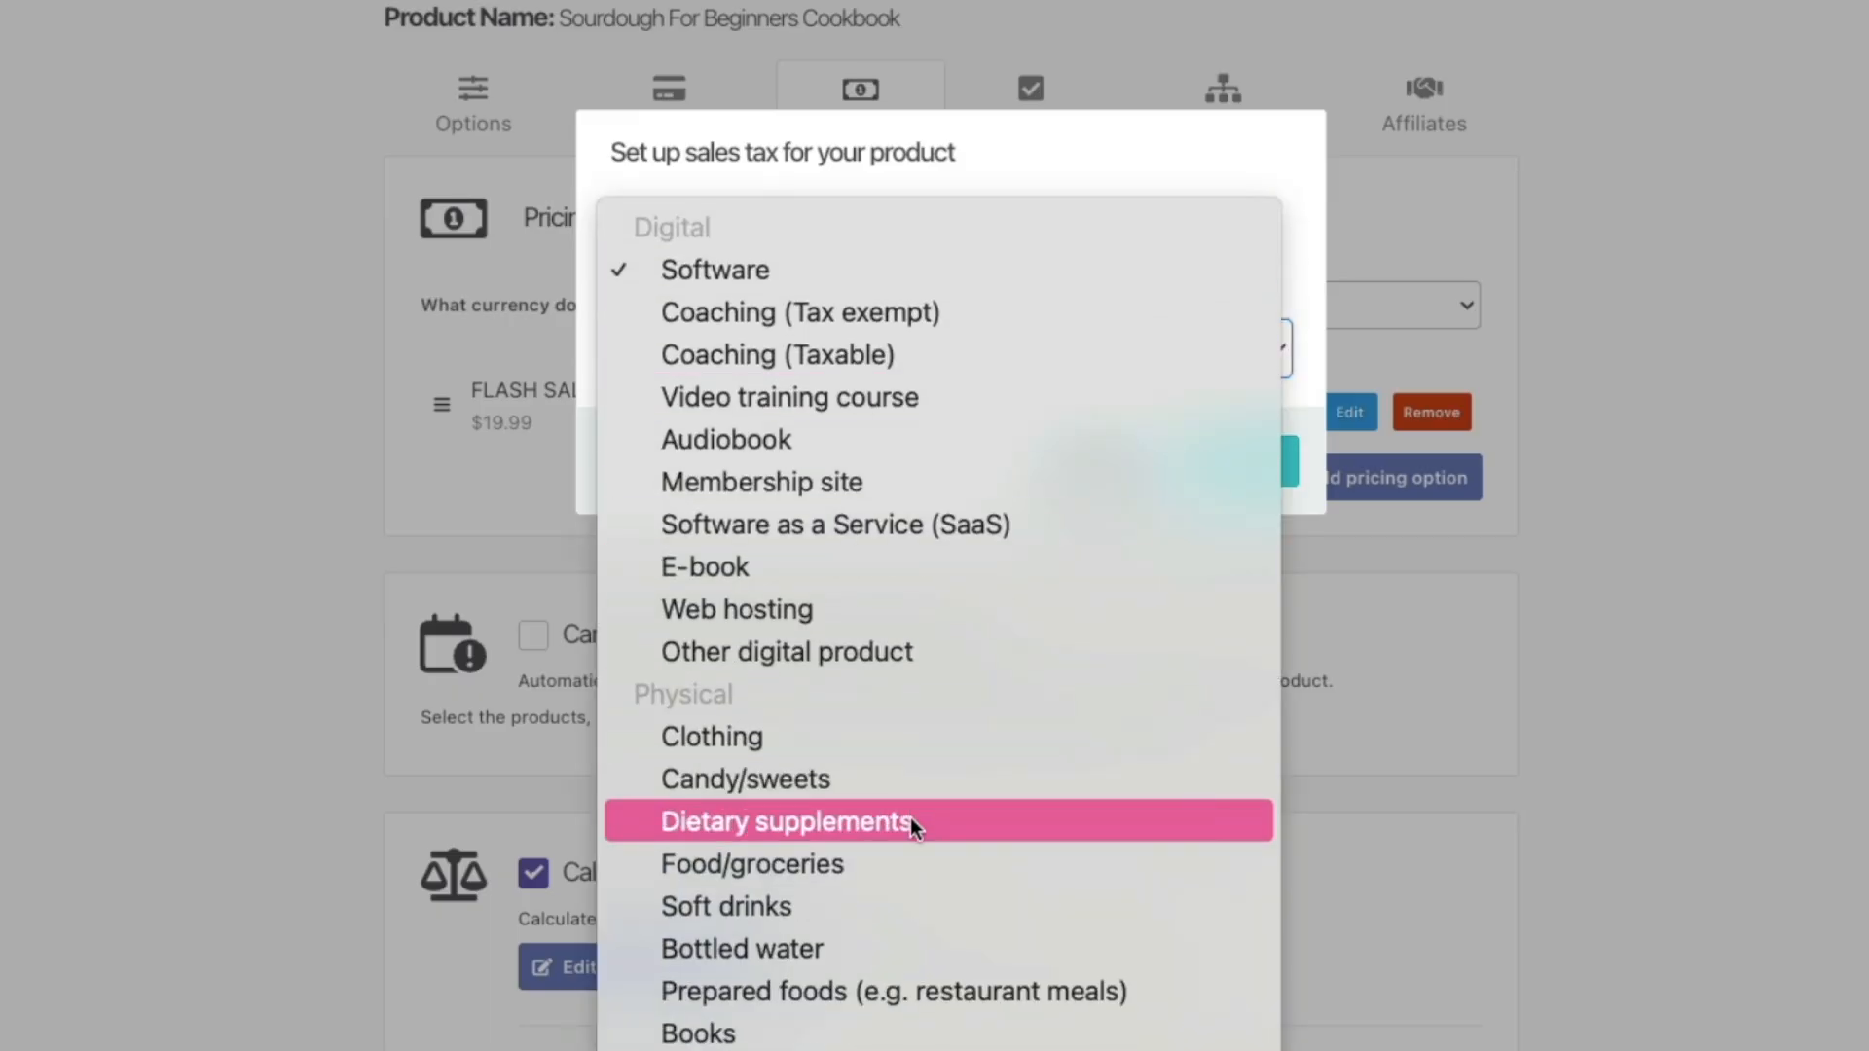
left_click(909, 1037)
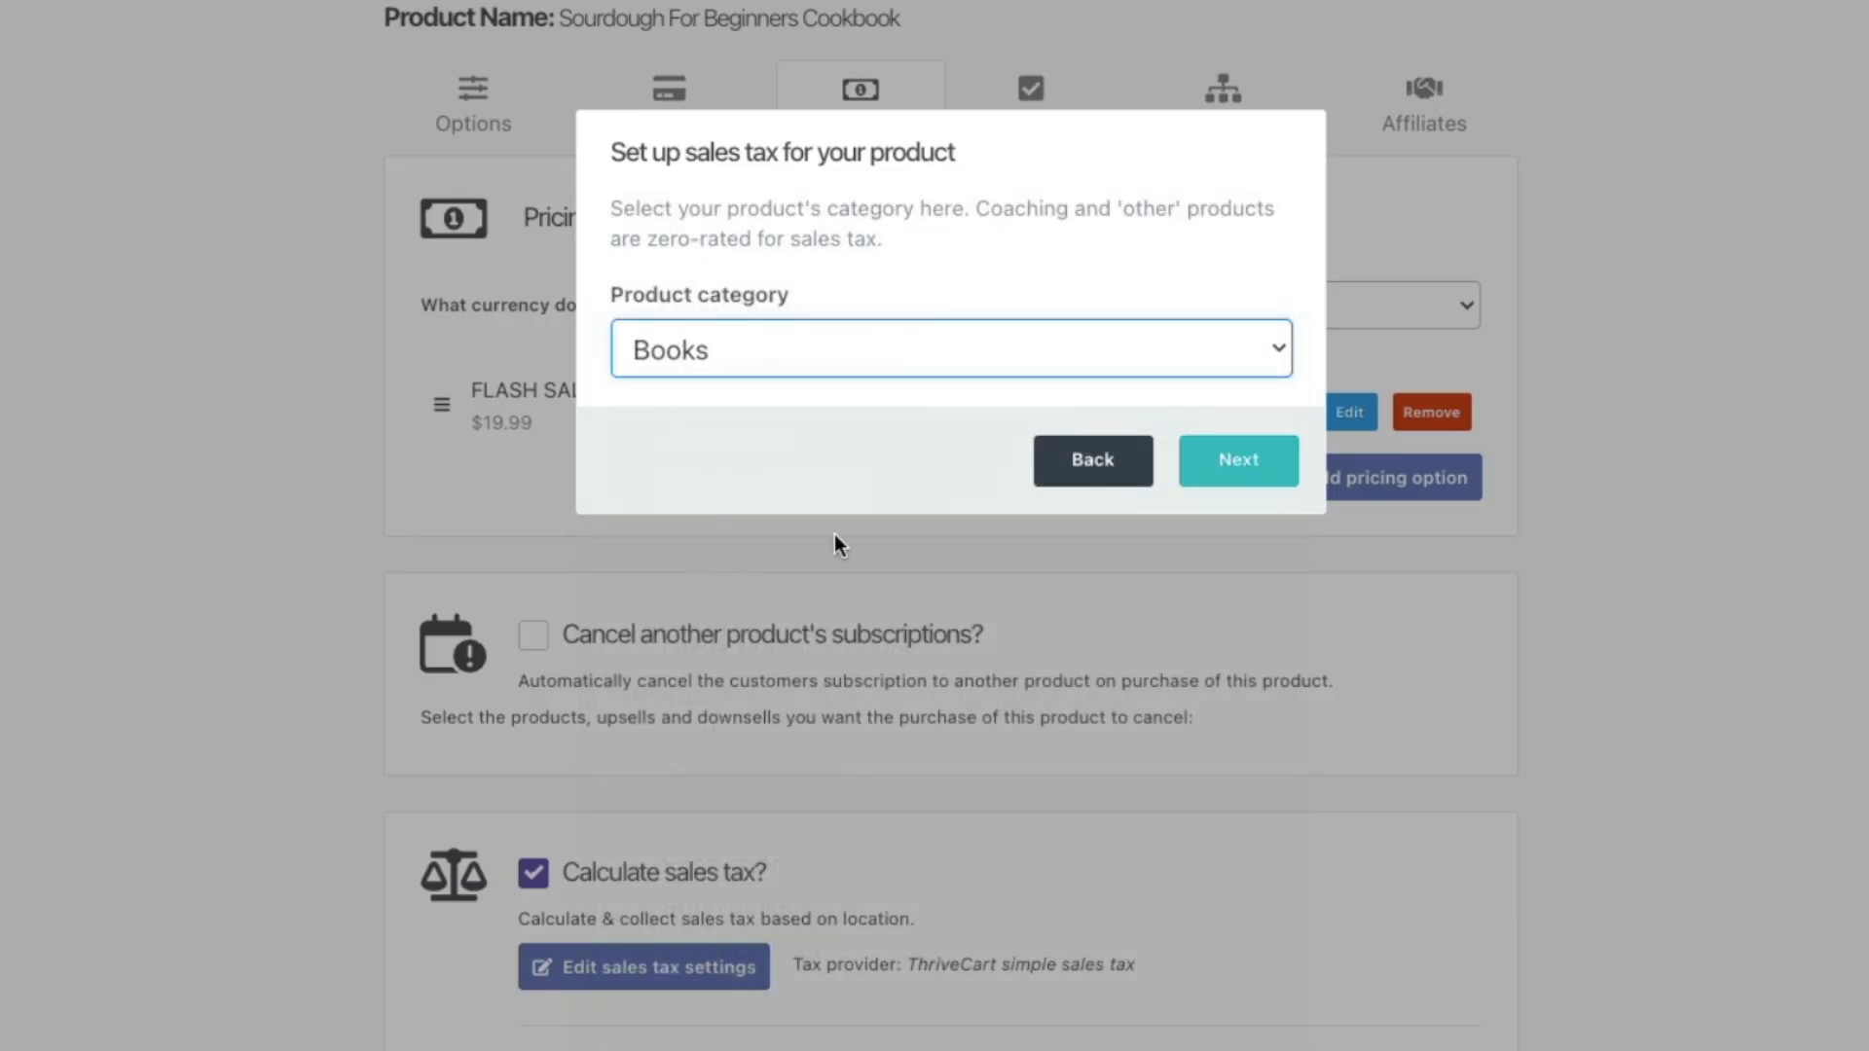
Step: Confirm the Florida, United States seller address, save, and keep tax added to price
left_click(1234, 456)
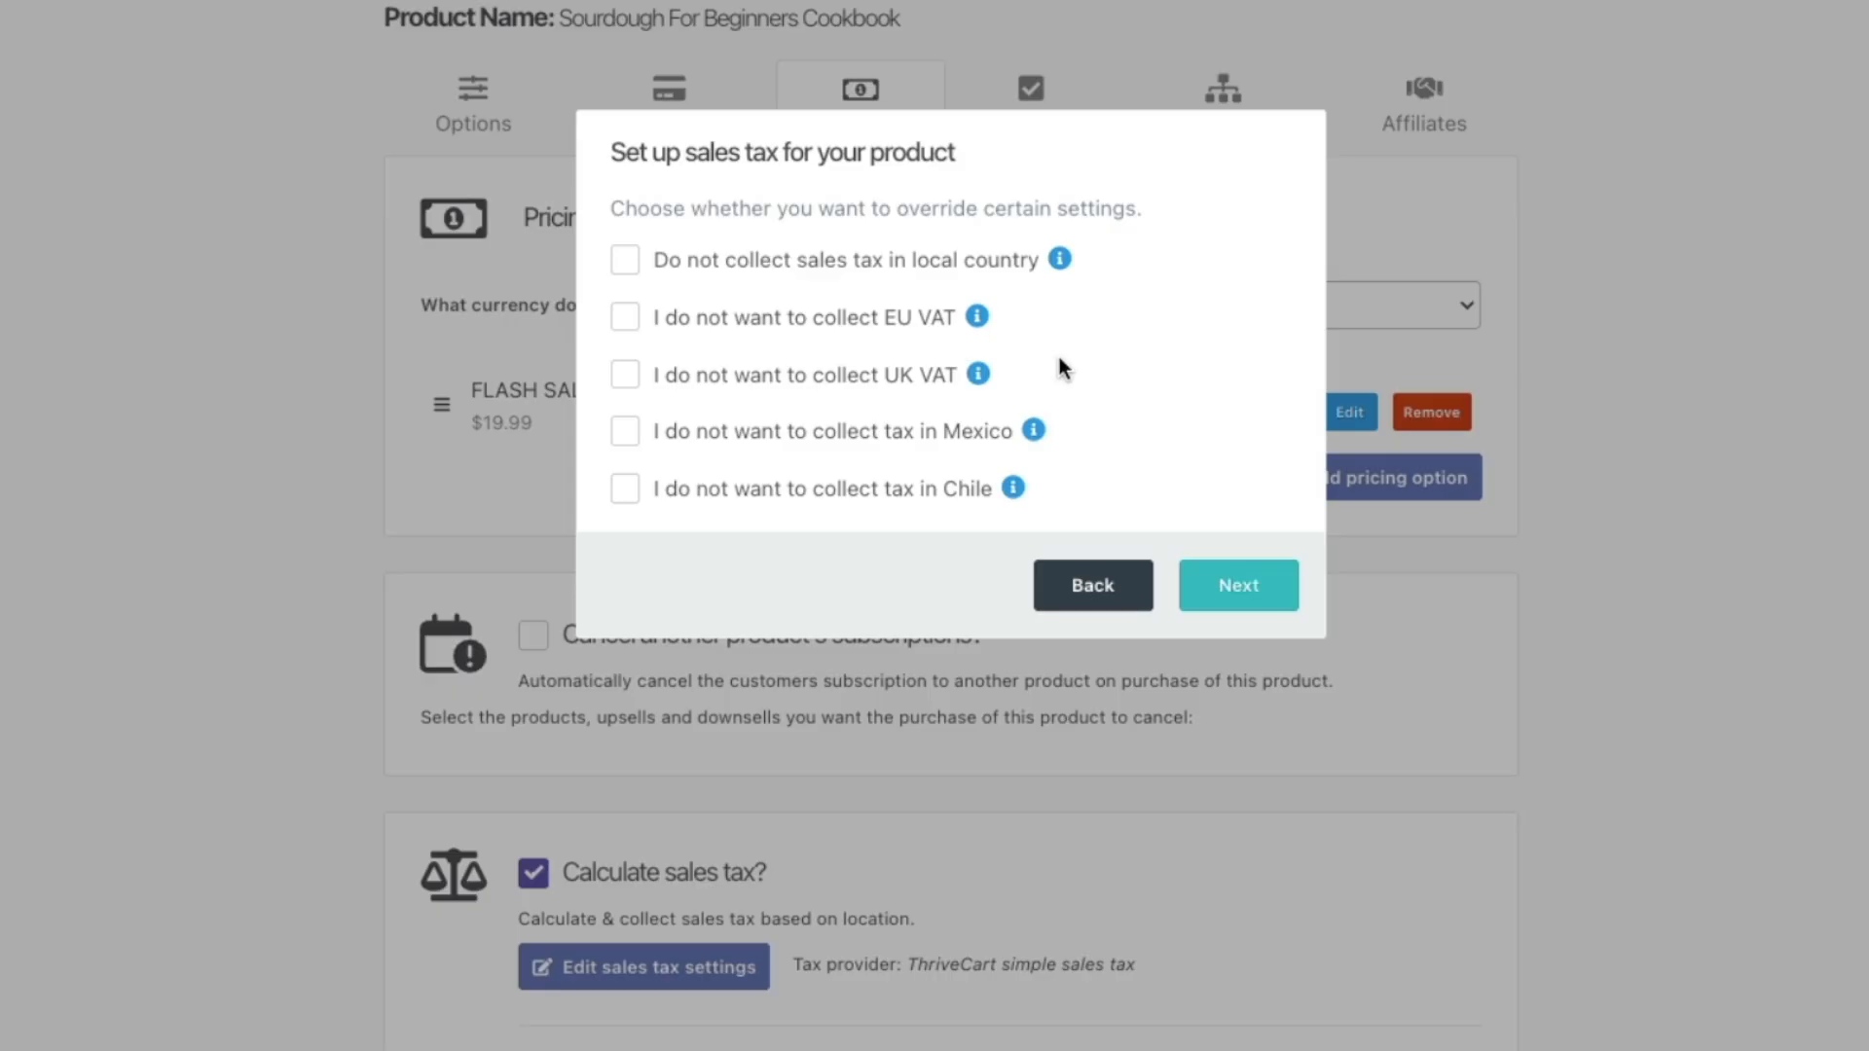
left_click(1228, 596)
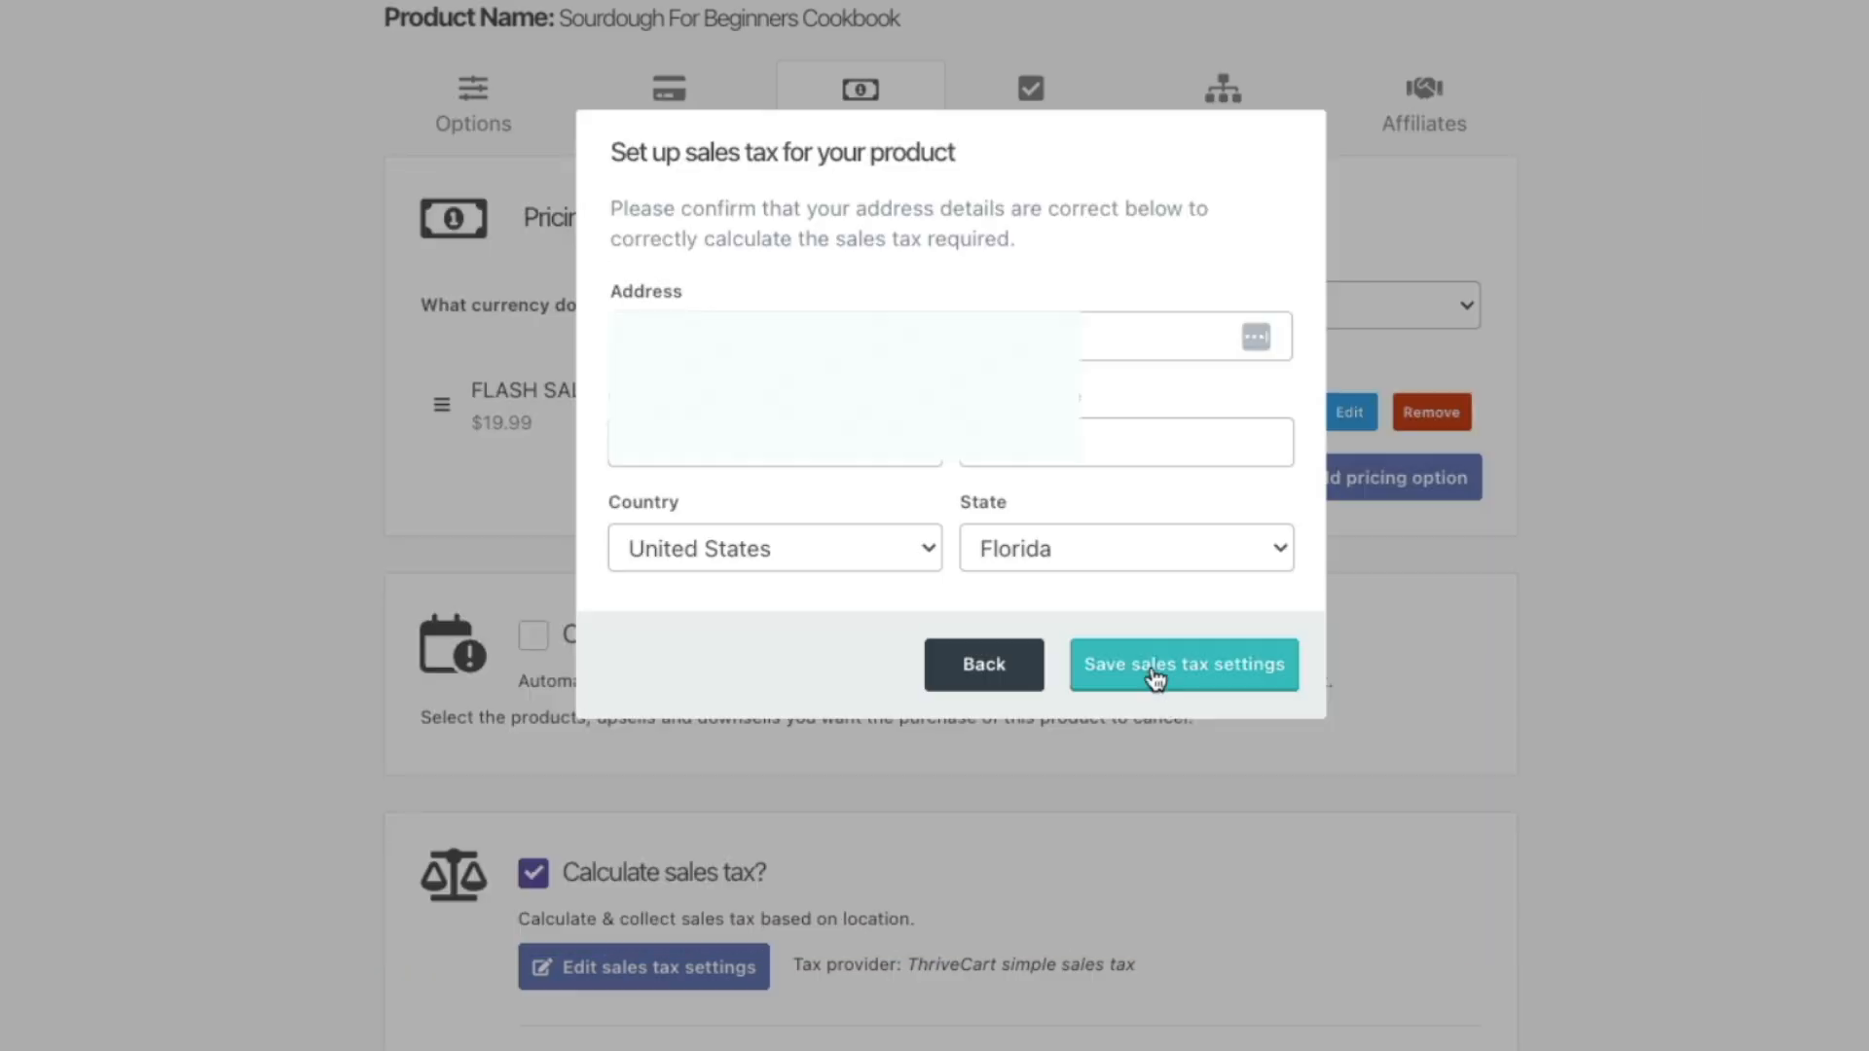
left_click(710, 901)
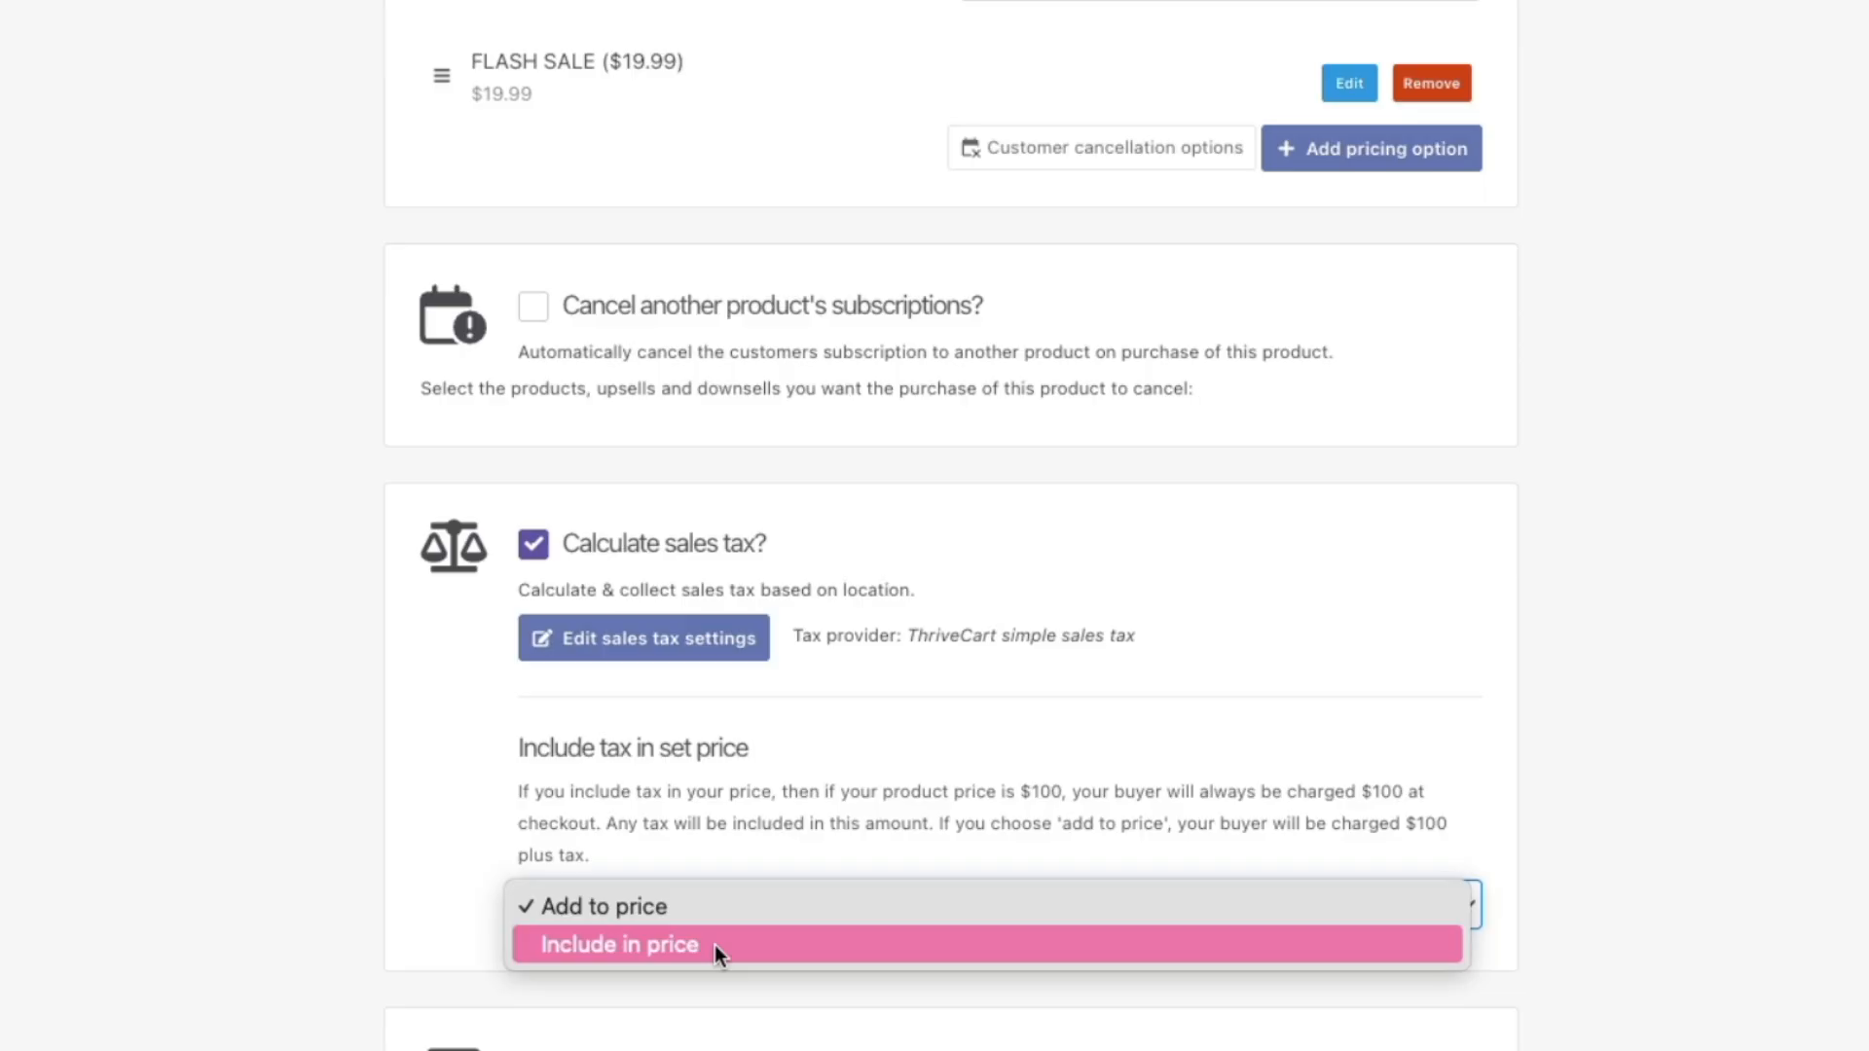
left_click(1587, 913)
left_click(1258, 943)
scroll(822, 897, "down", 2)
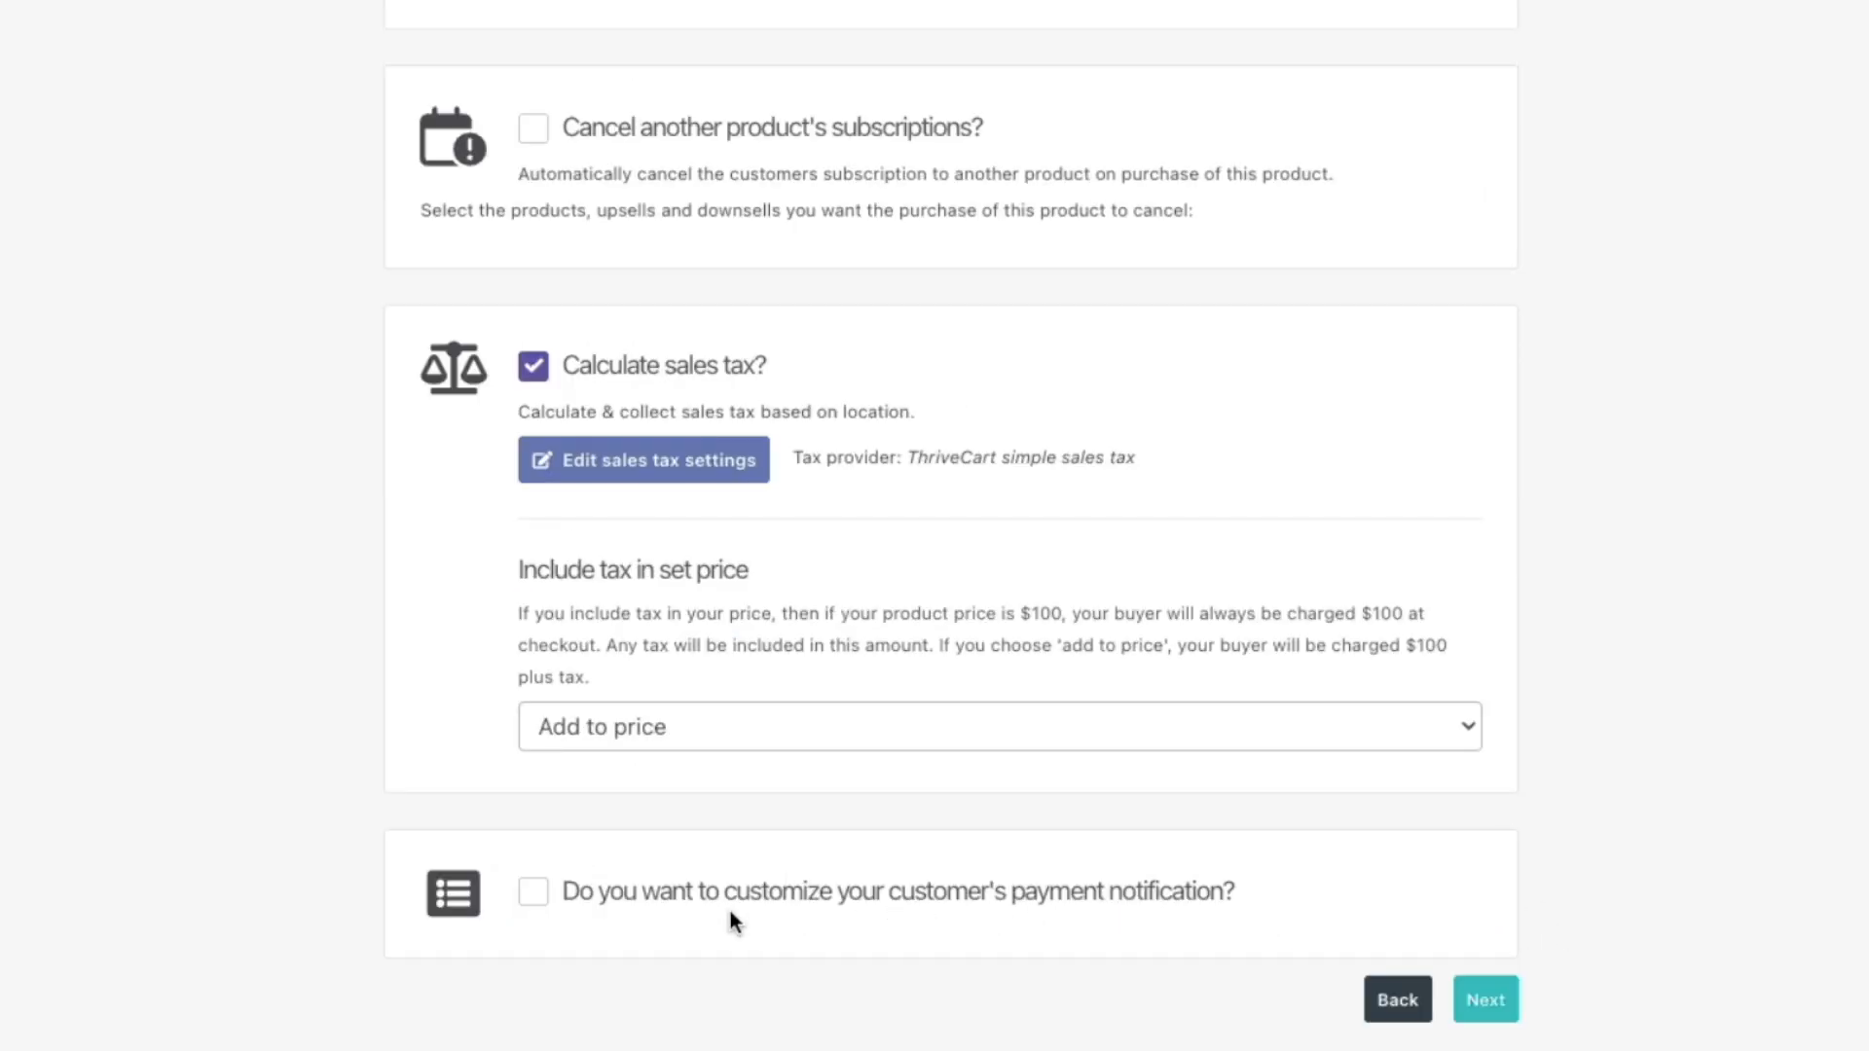
Step: Customize the customer payment notification with the Detailed layout and save the design
left_click(963, 896)
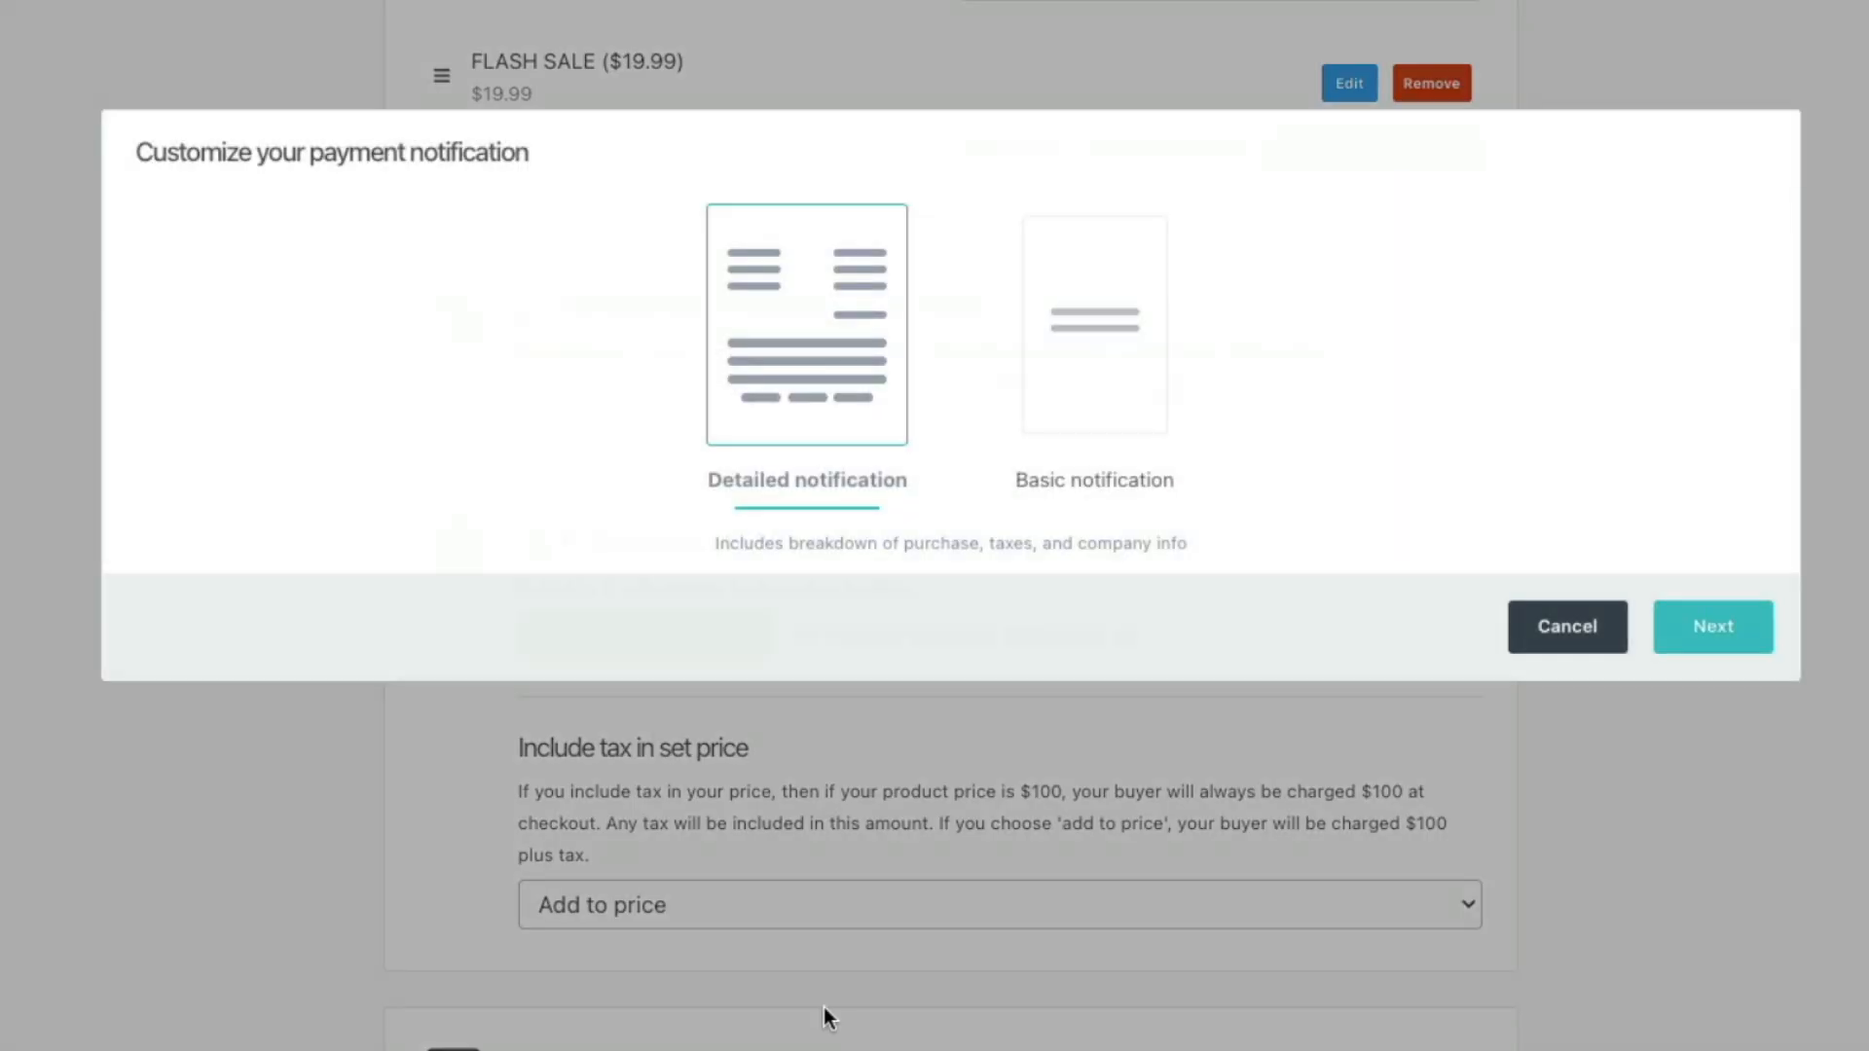
left_click(1088, 389)
left_click(787, 389)
left_click(1723, 634)
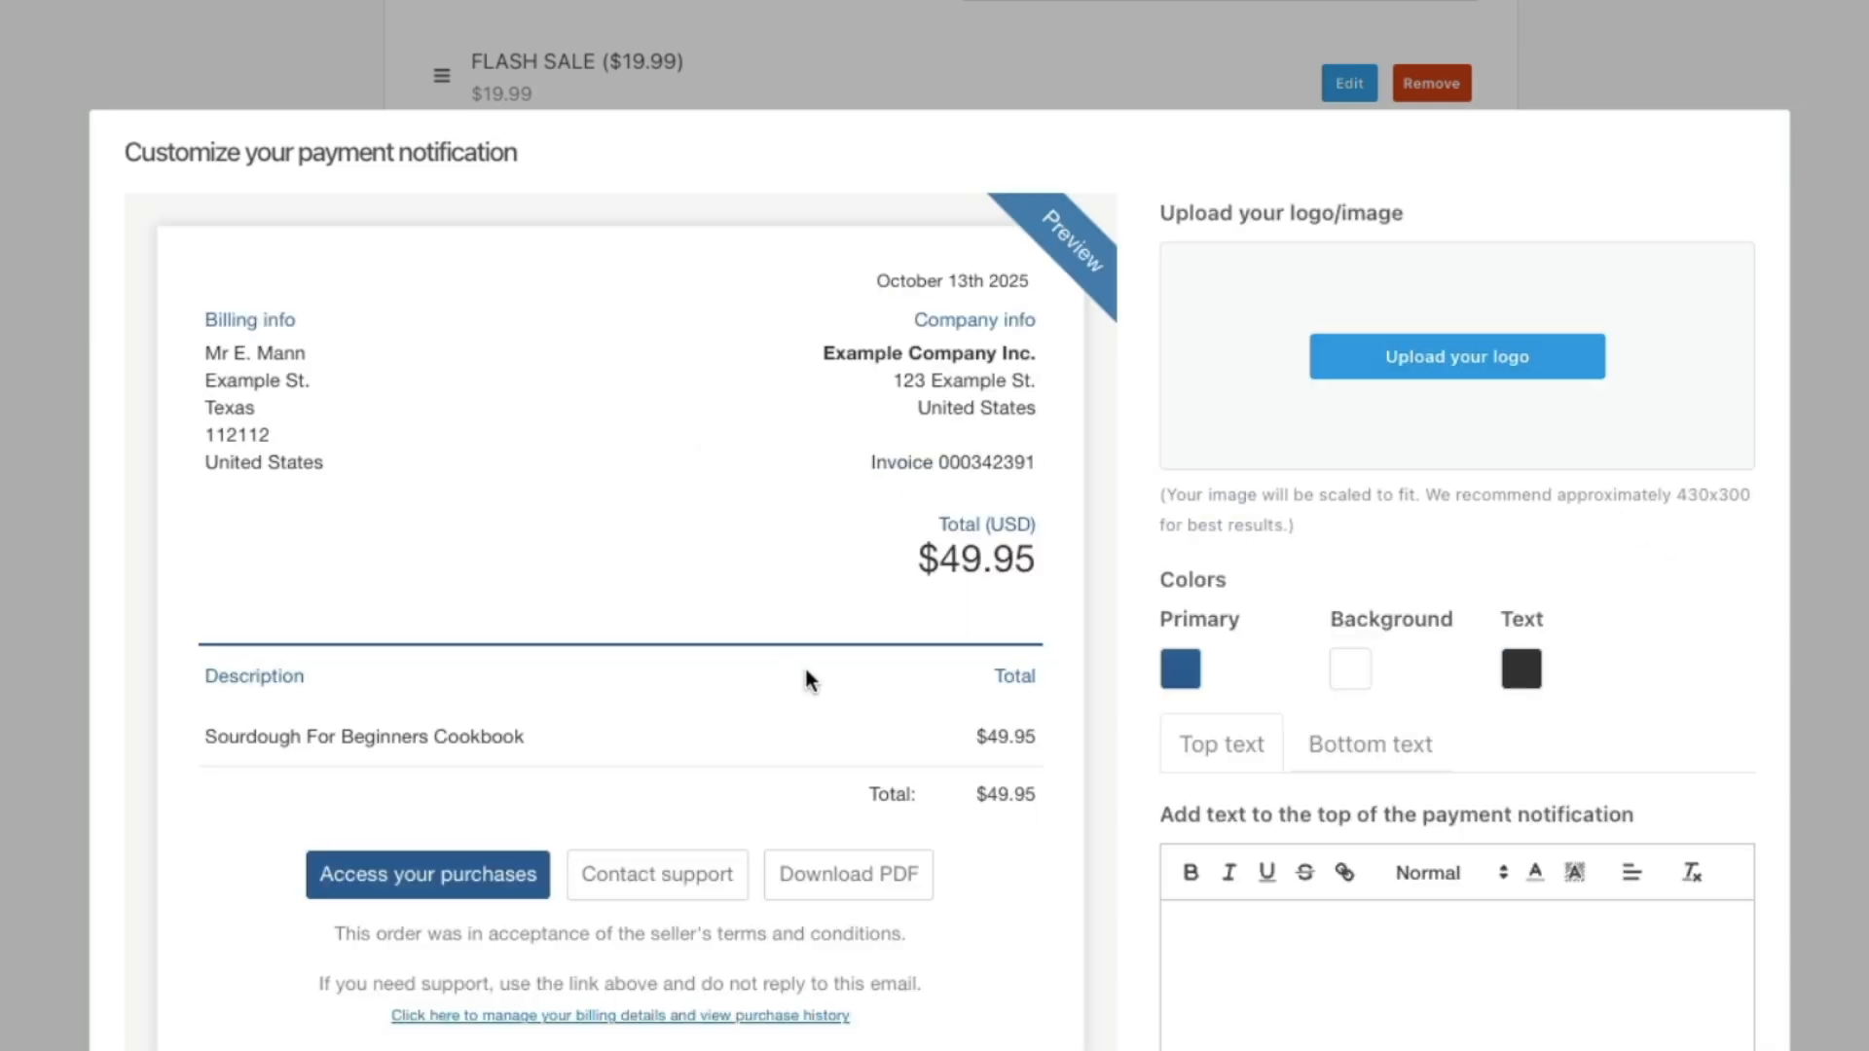
scroll(977, 647, "down", 3)
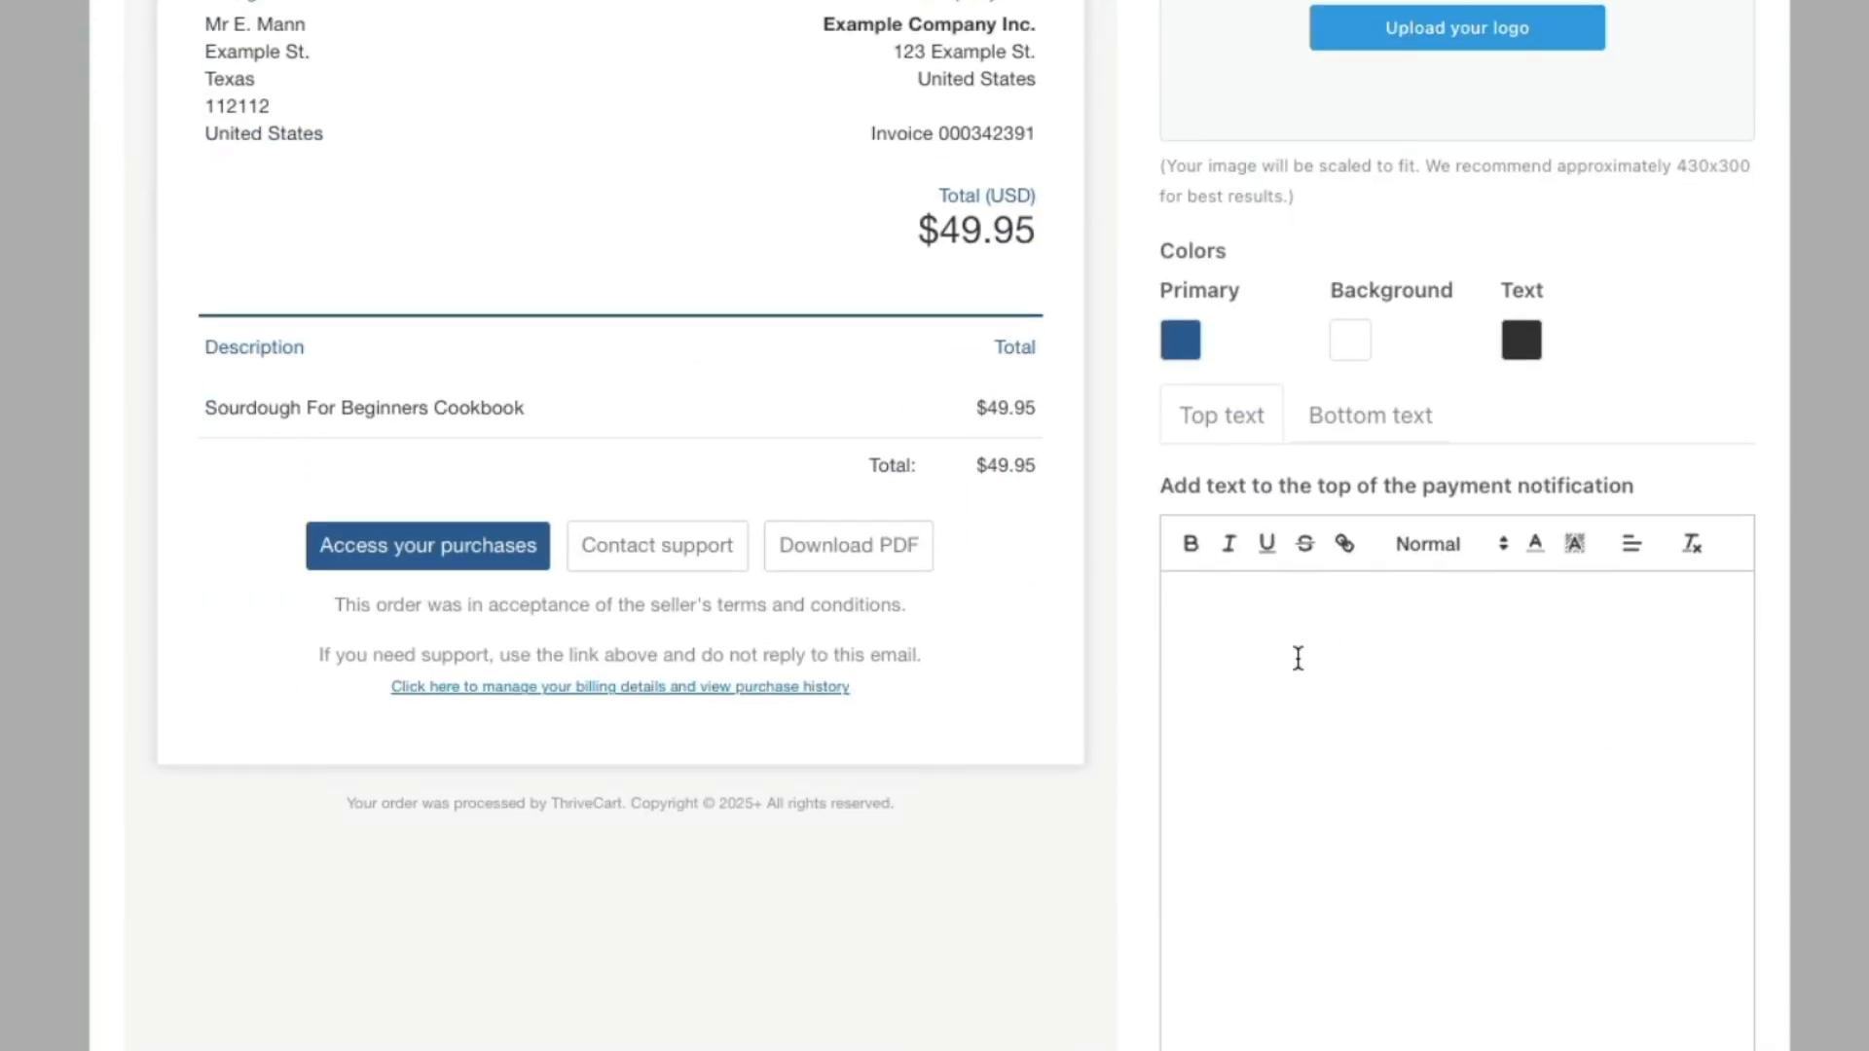
scroll(1123, 680, "up", 3)
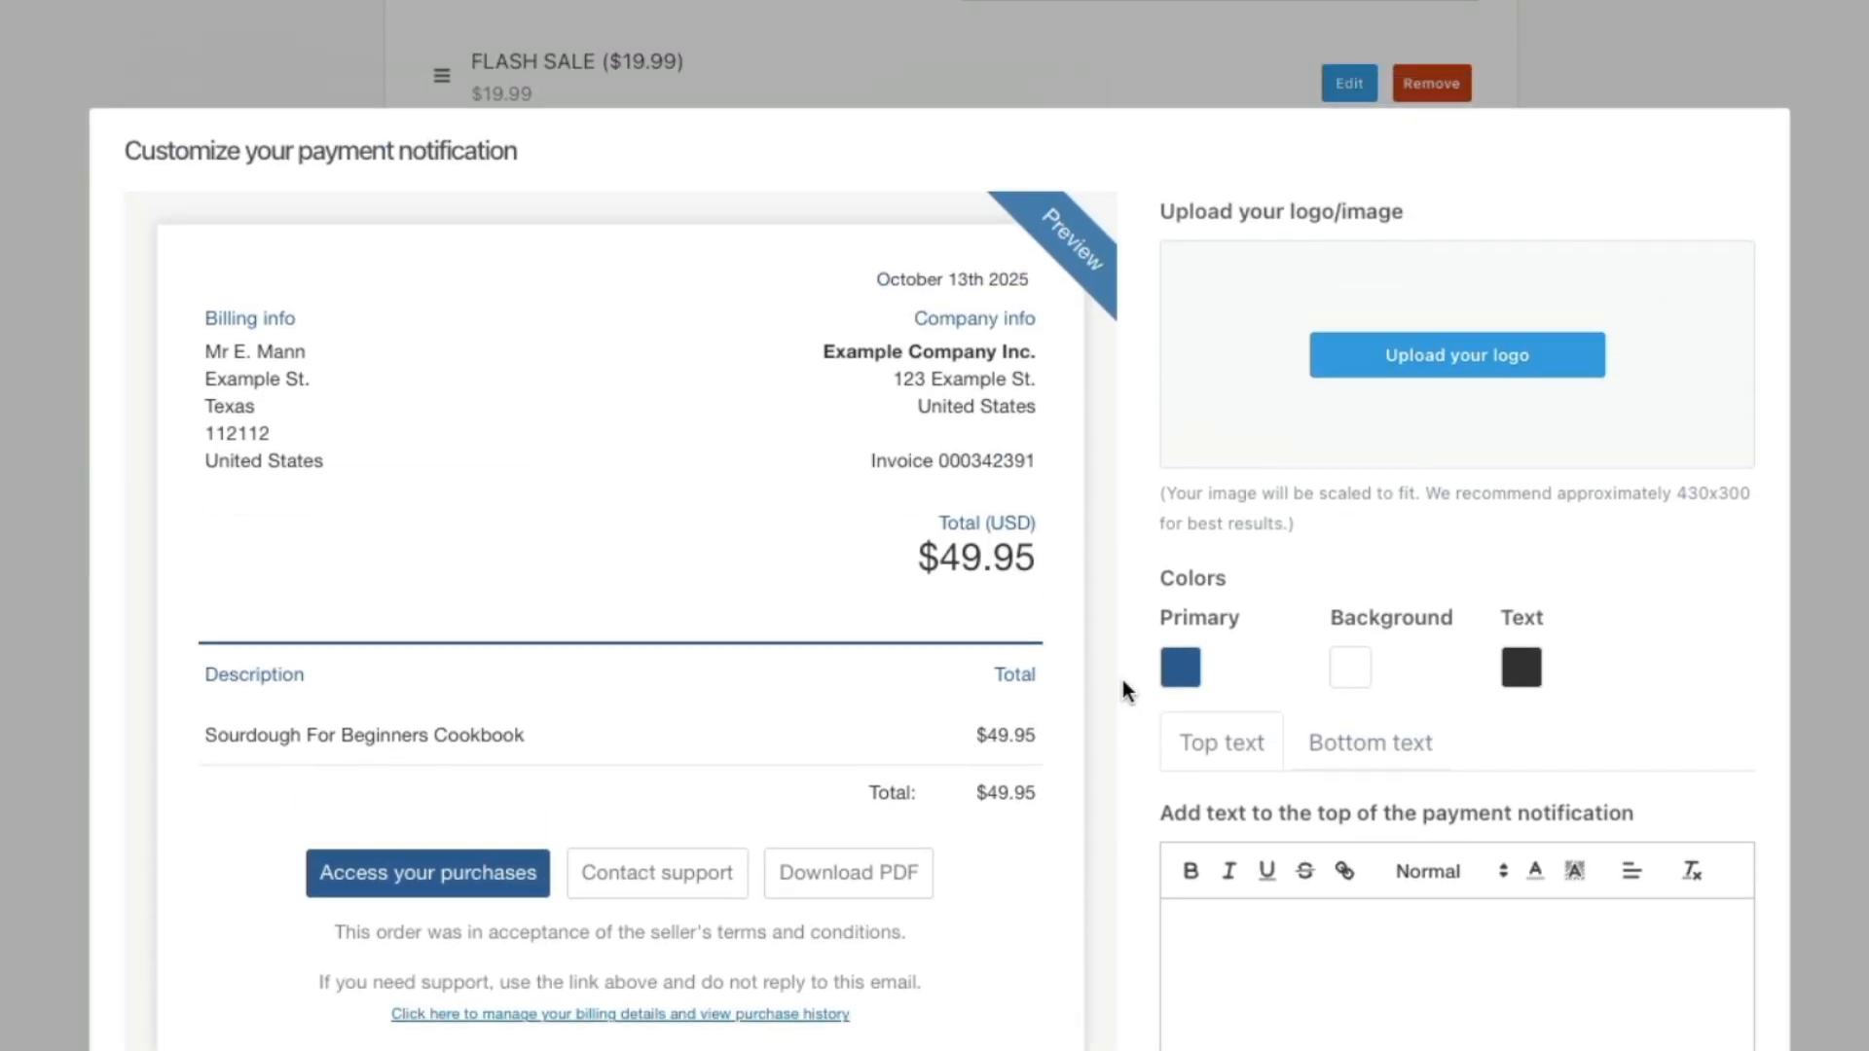
scroll(1124, 679, "down", 1)
scroll(1181, 530, "down", 5)
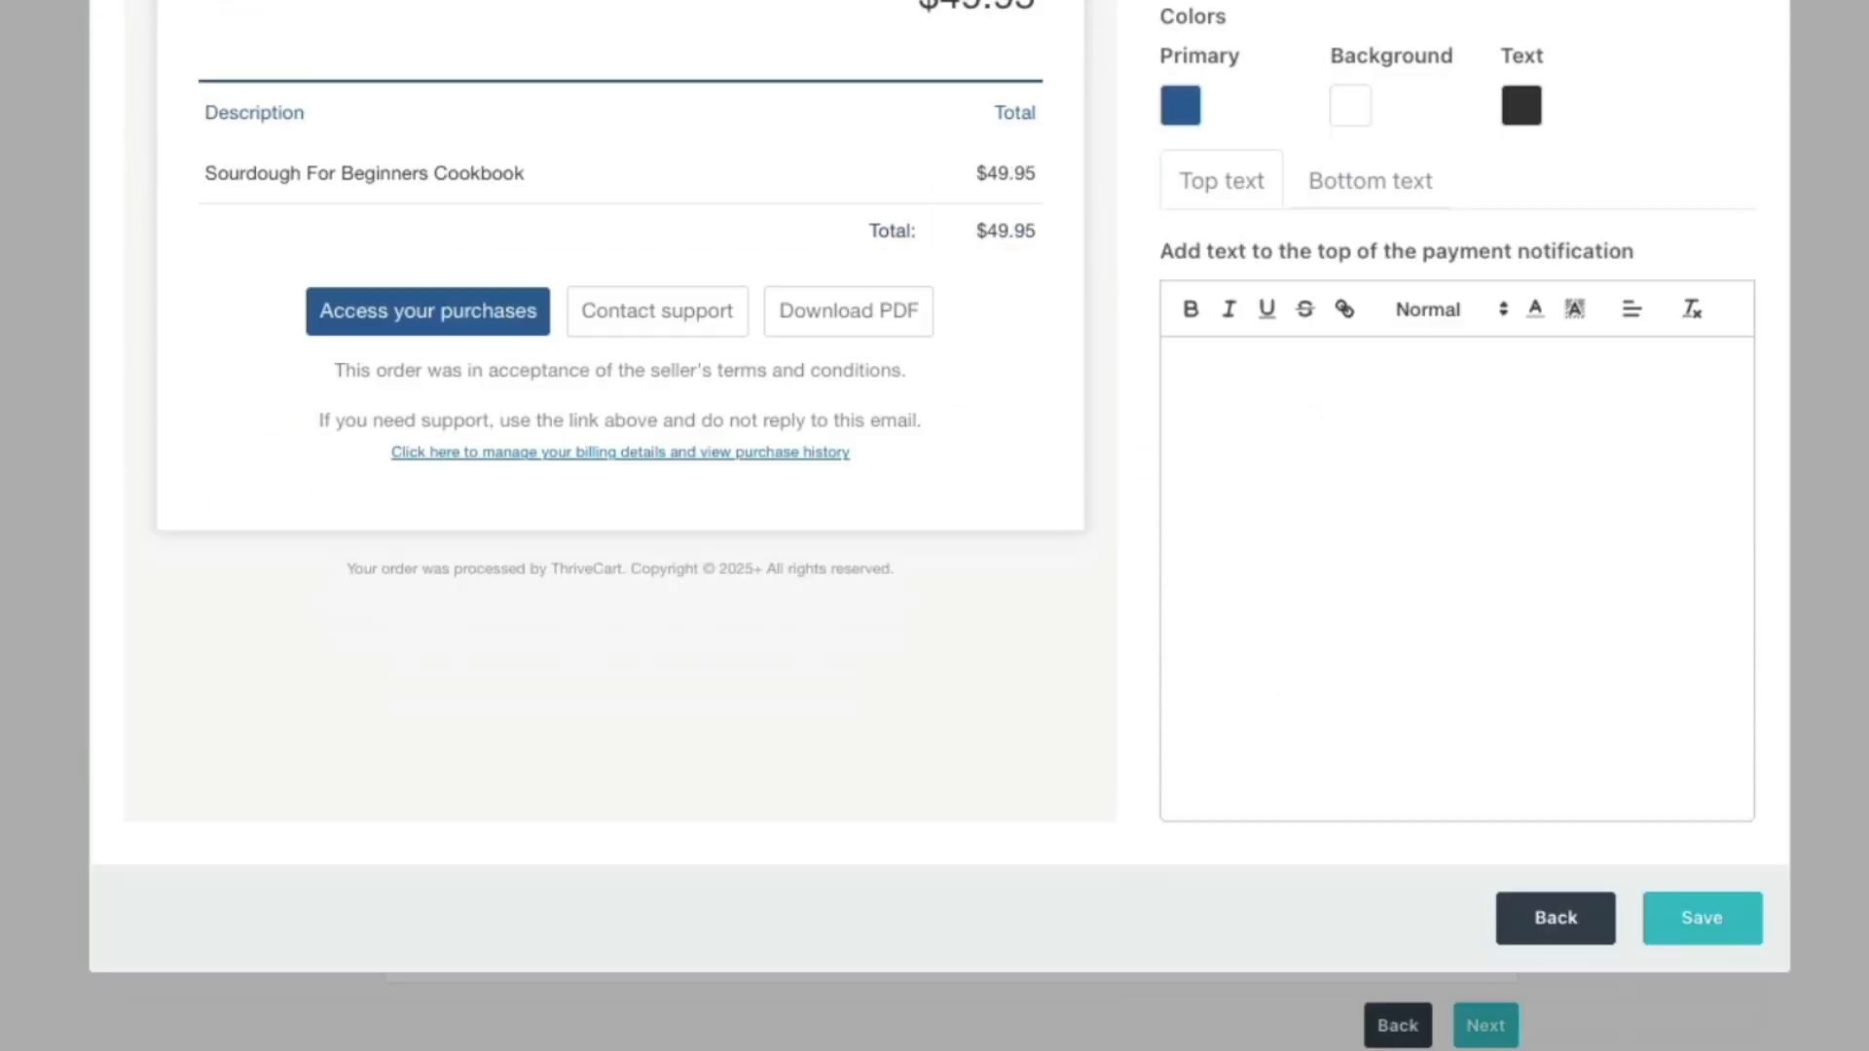
left_click(1721, 928)
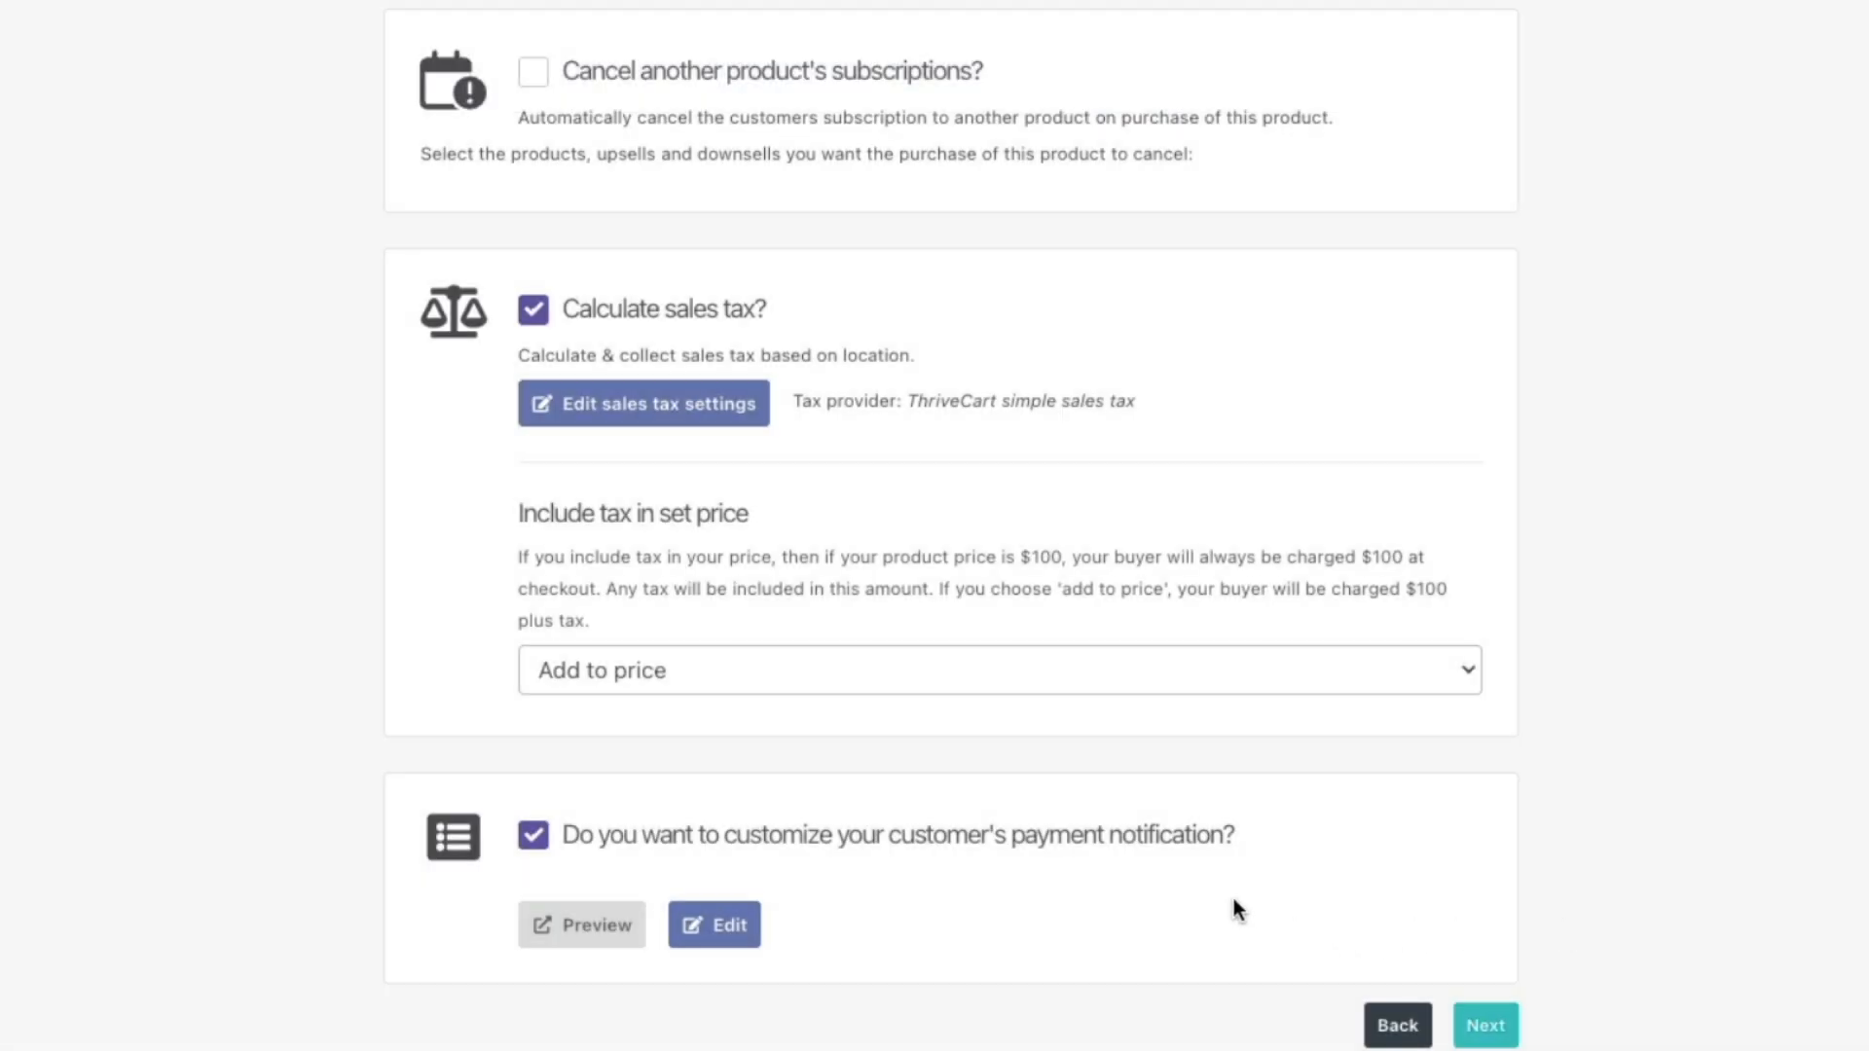
left_click(1486, 1026)
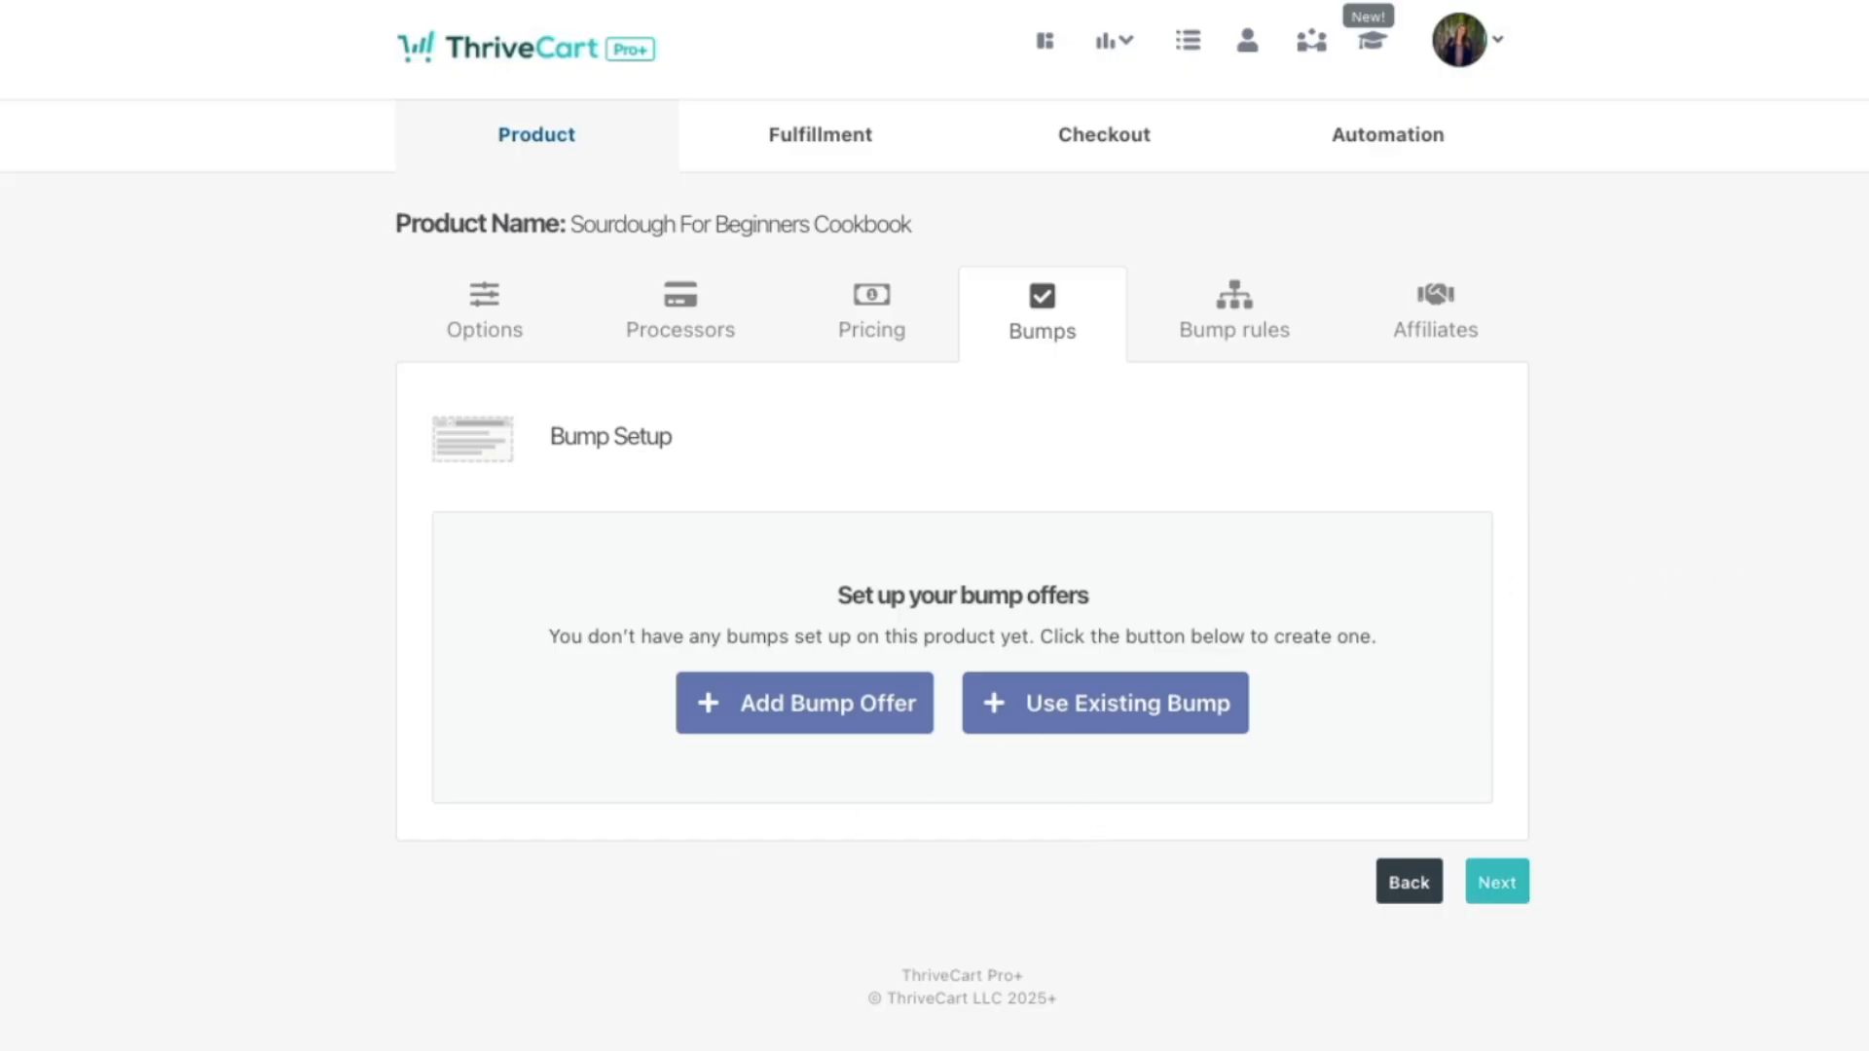
Step: Skip bump offers without adding any, moving to the Show/Hide bump rules step
left_click(1508, 883)
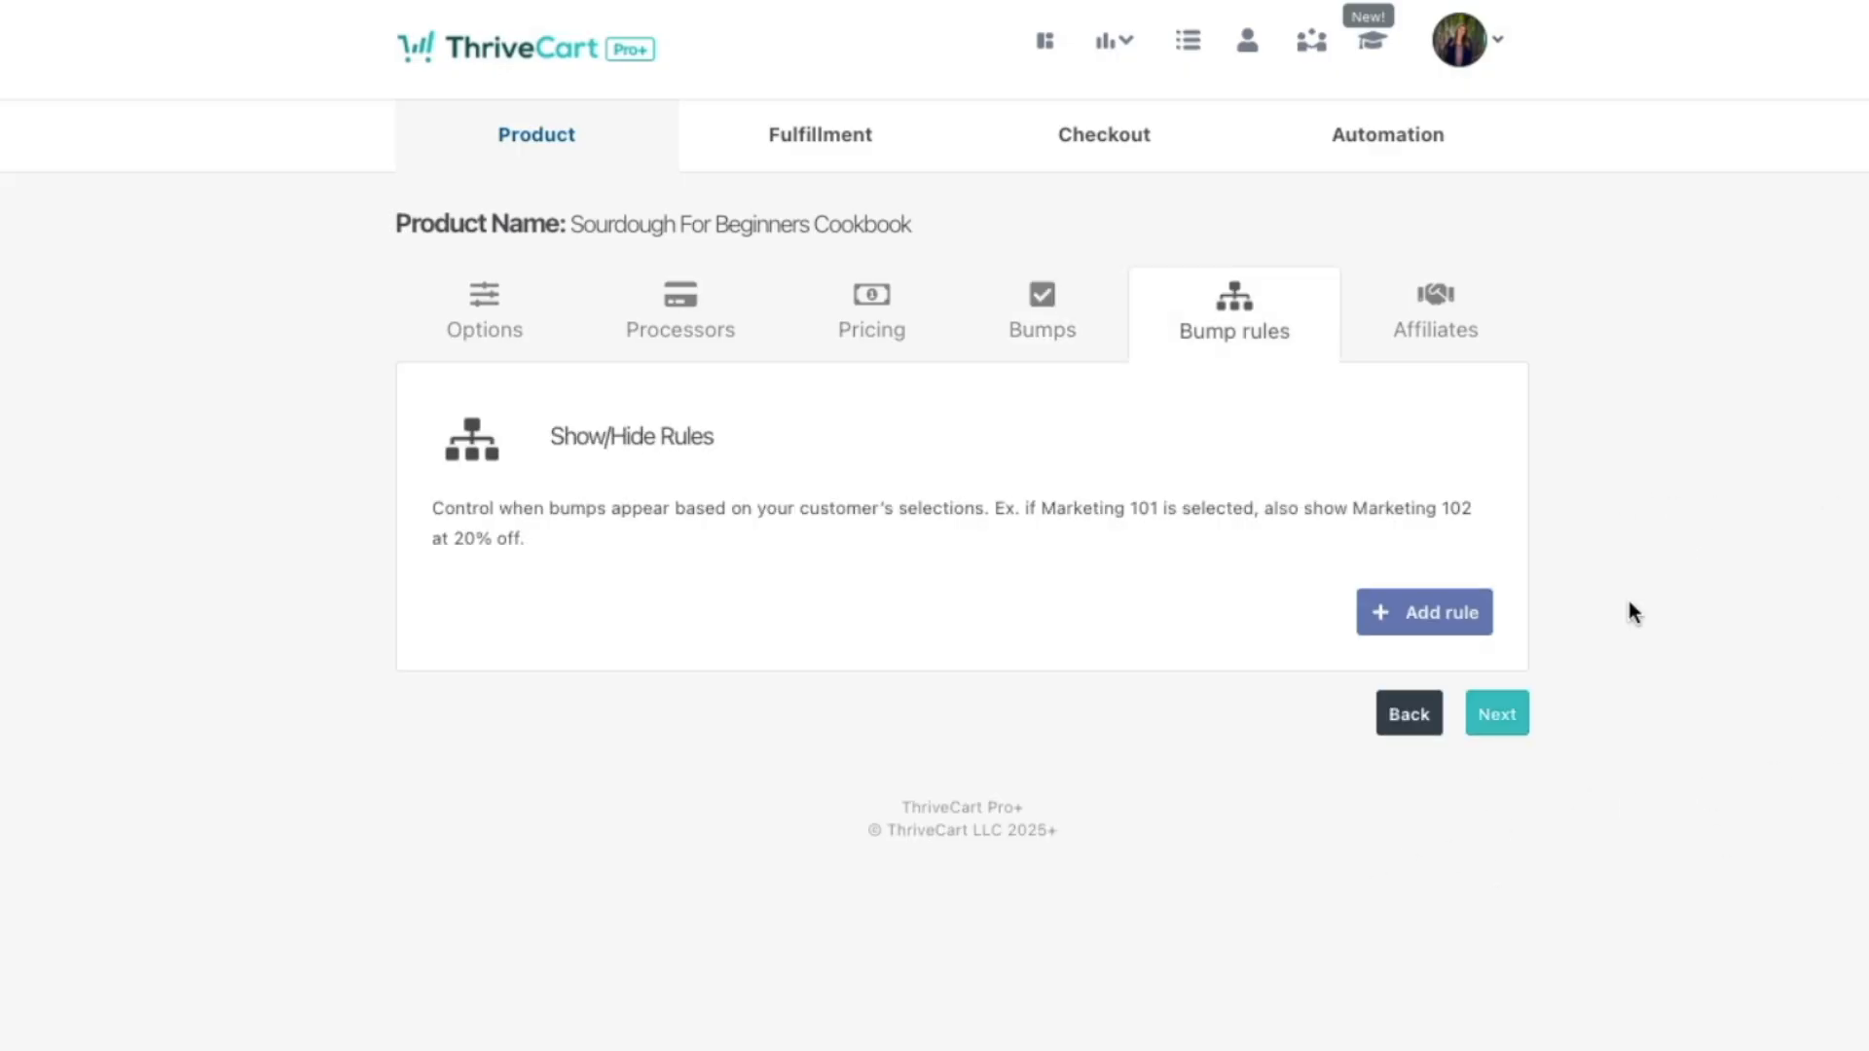
Step: Let affiliates promote the cookbook at a 20% commission, due after 14 days
left_click(1499, 731)
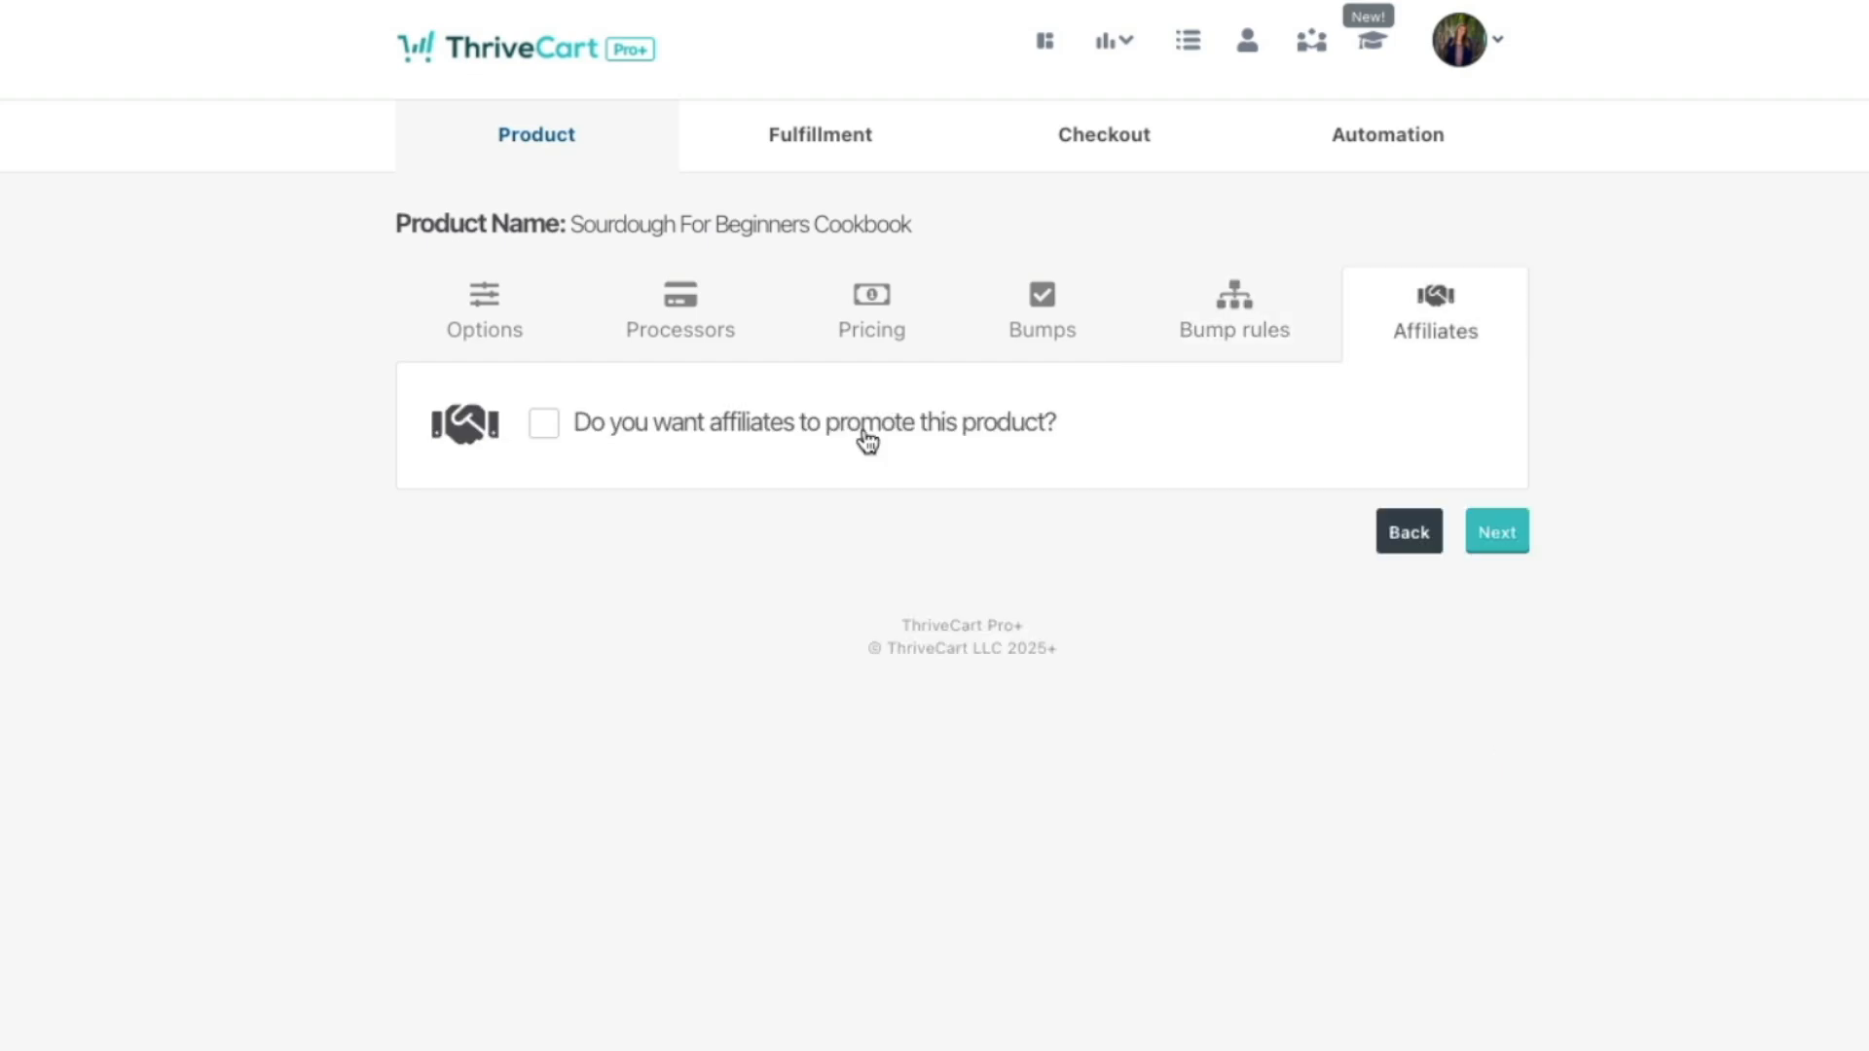
left_click(672, 426)
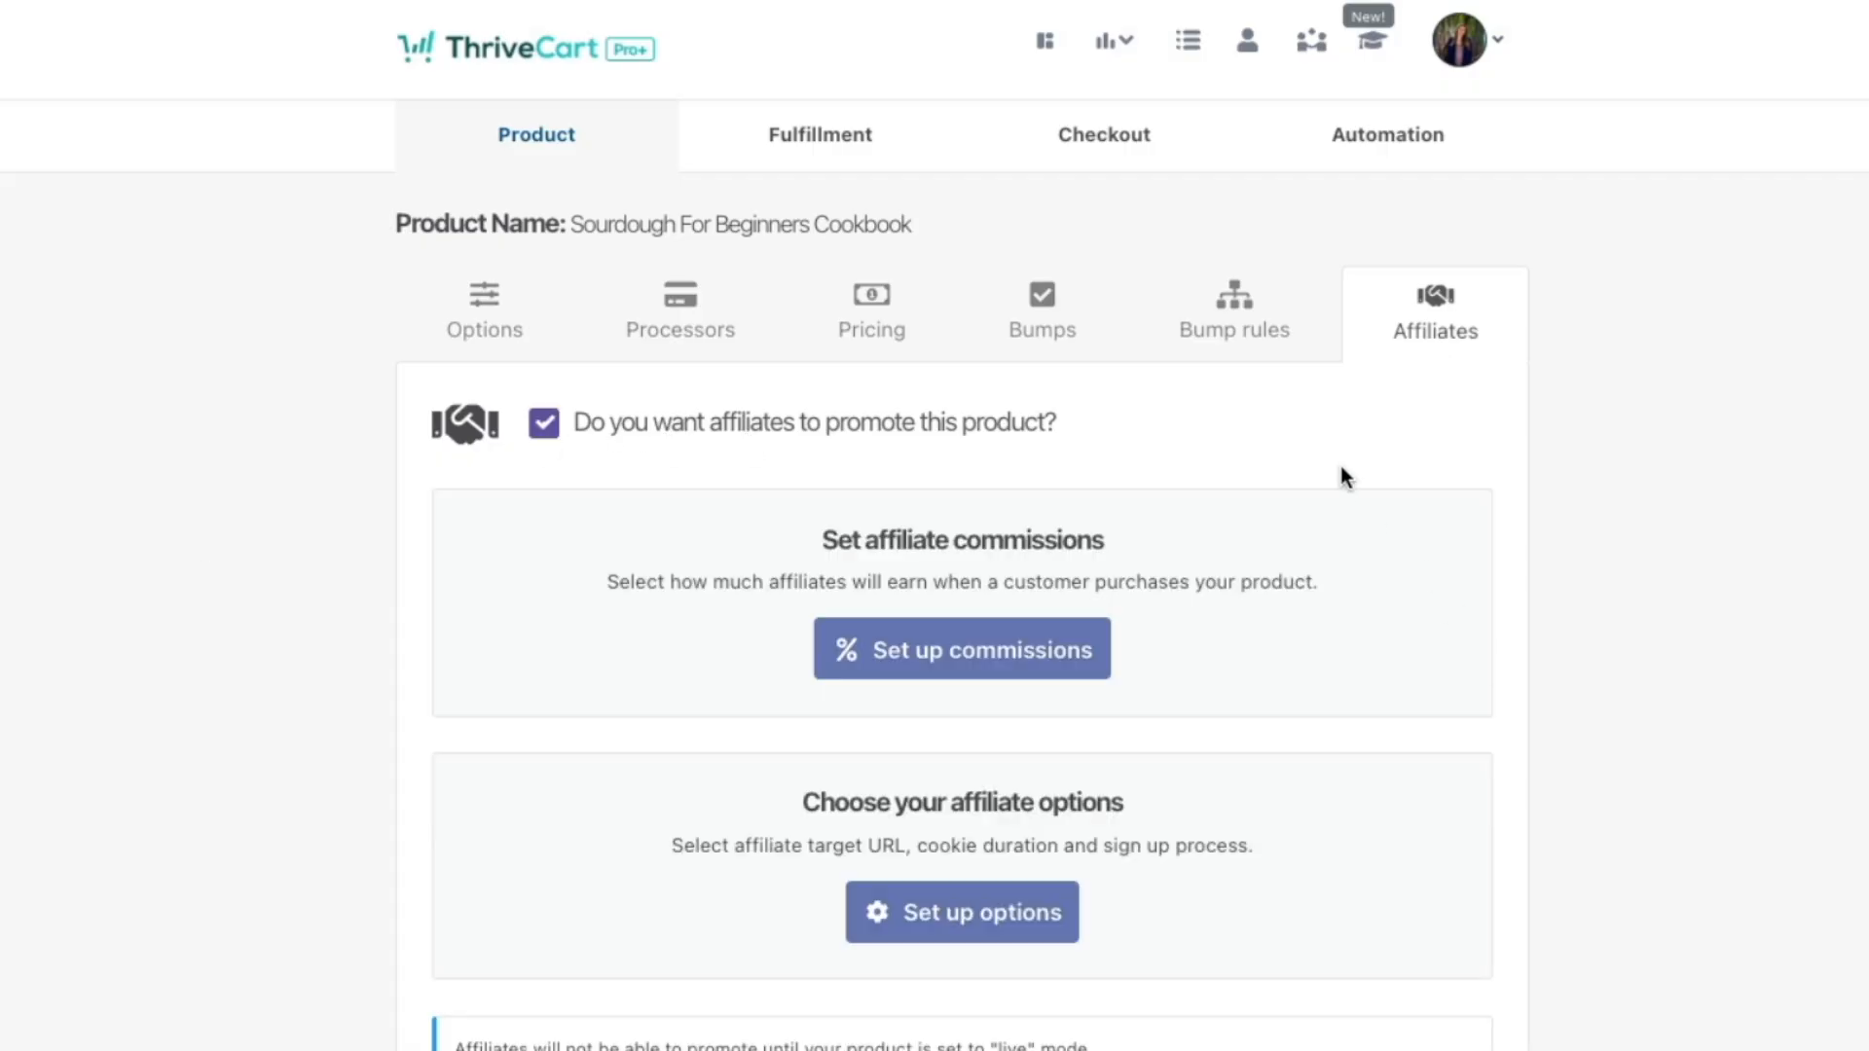
left_click(1032, 652)
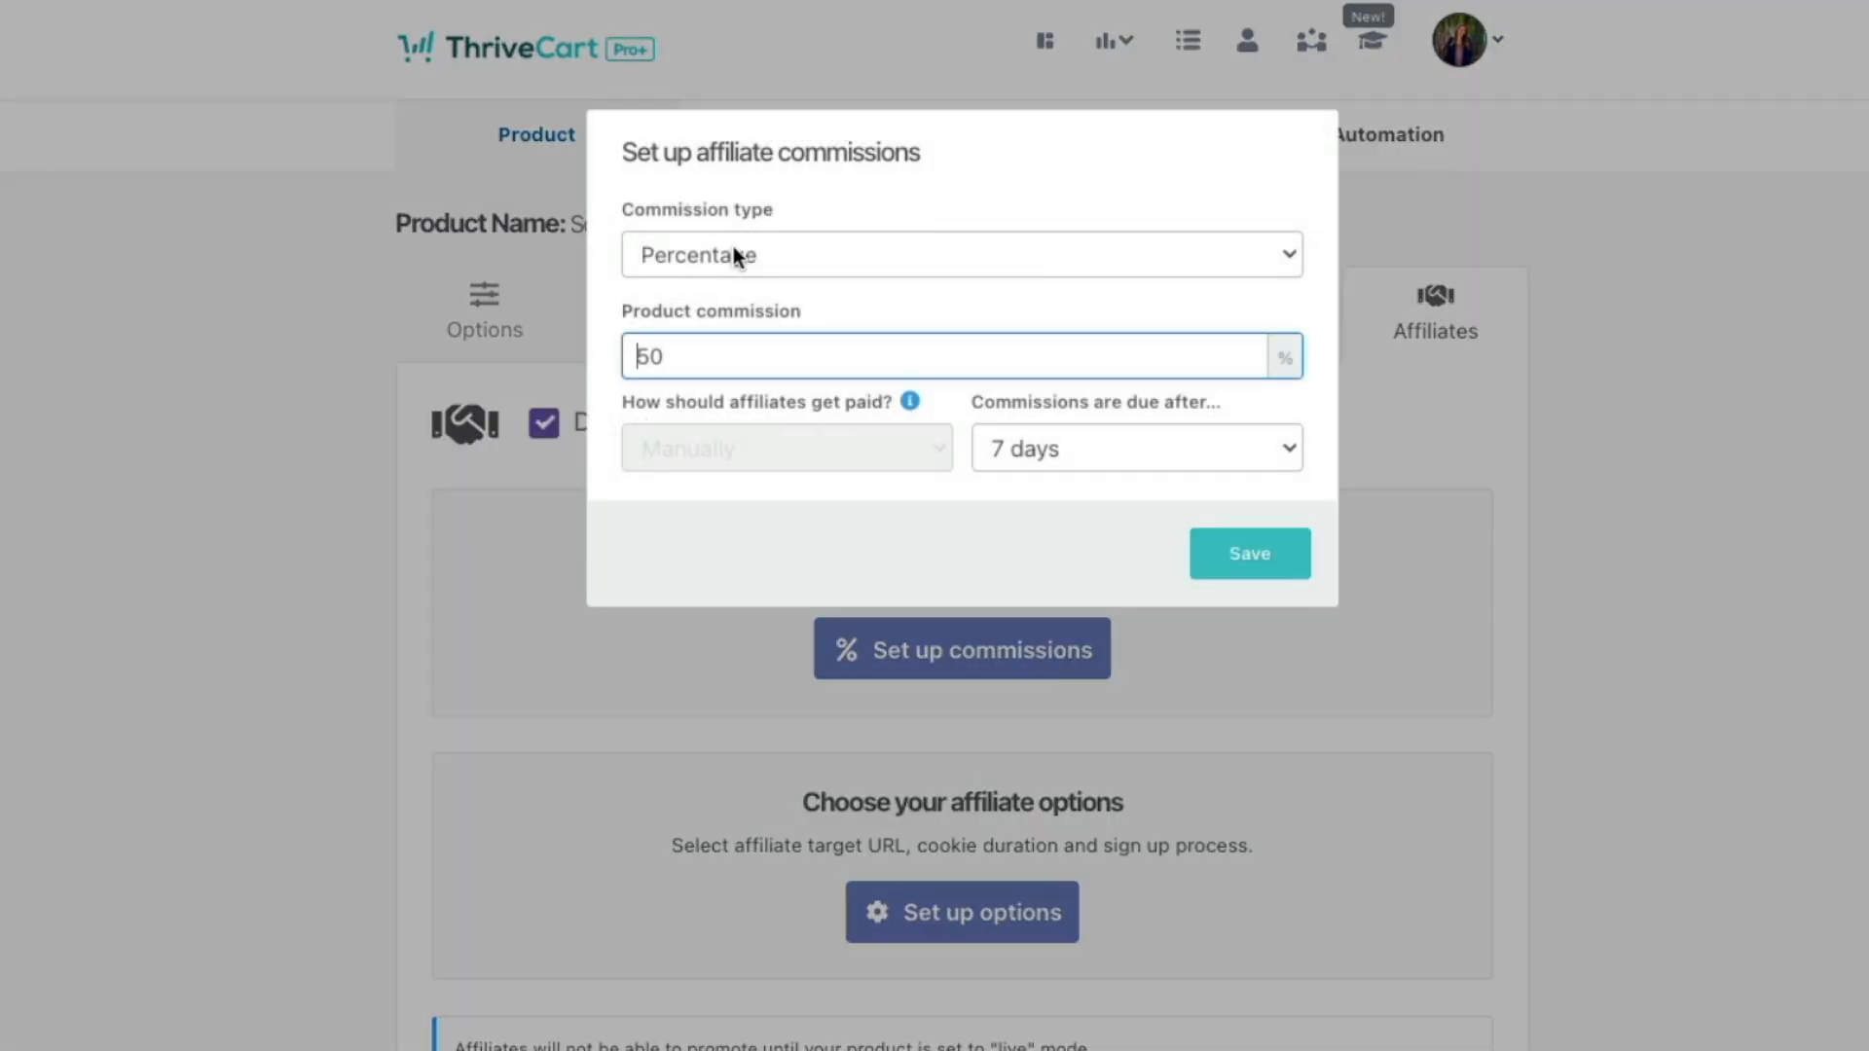
left_click_drag(730, 367, 598, 364)
type("20")
left_click(1131, 452)
left_click(1122, 493)
left_click(1047, 513)
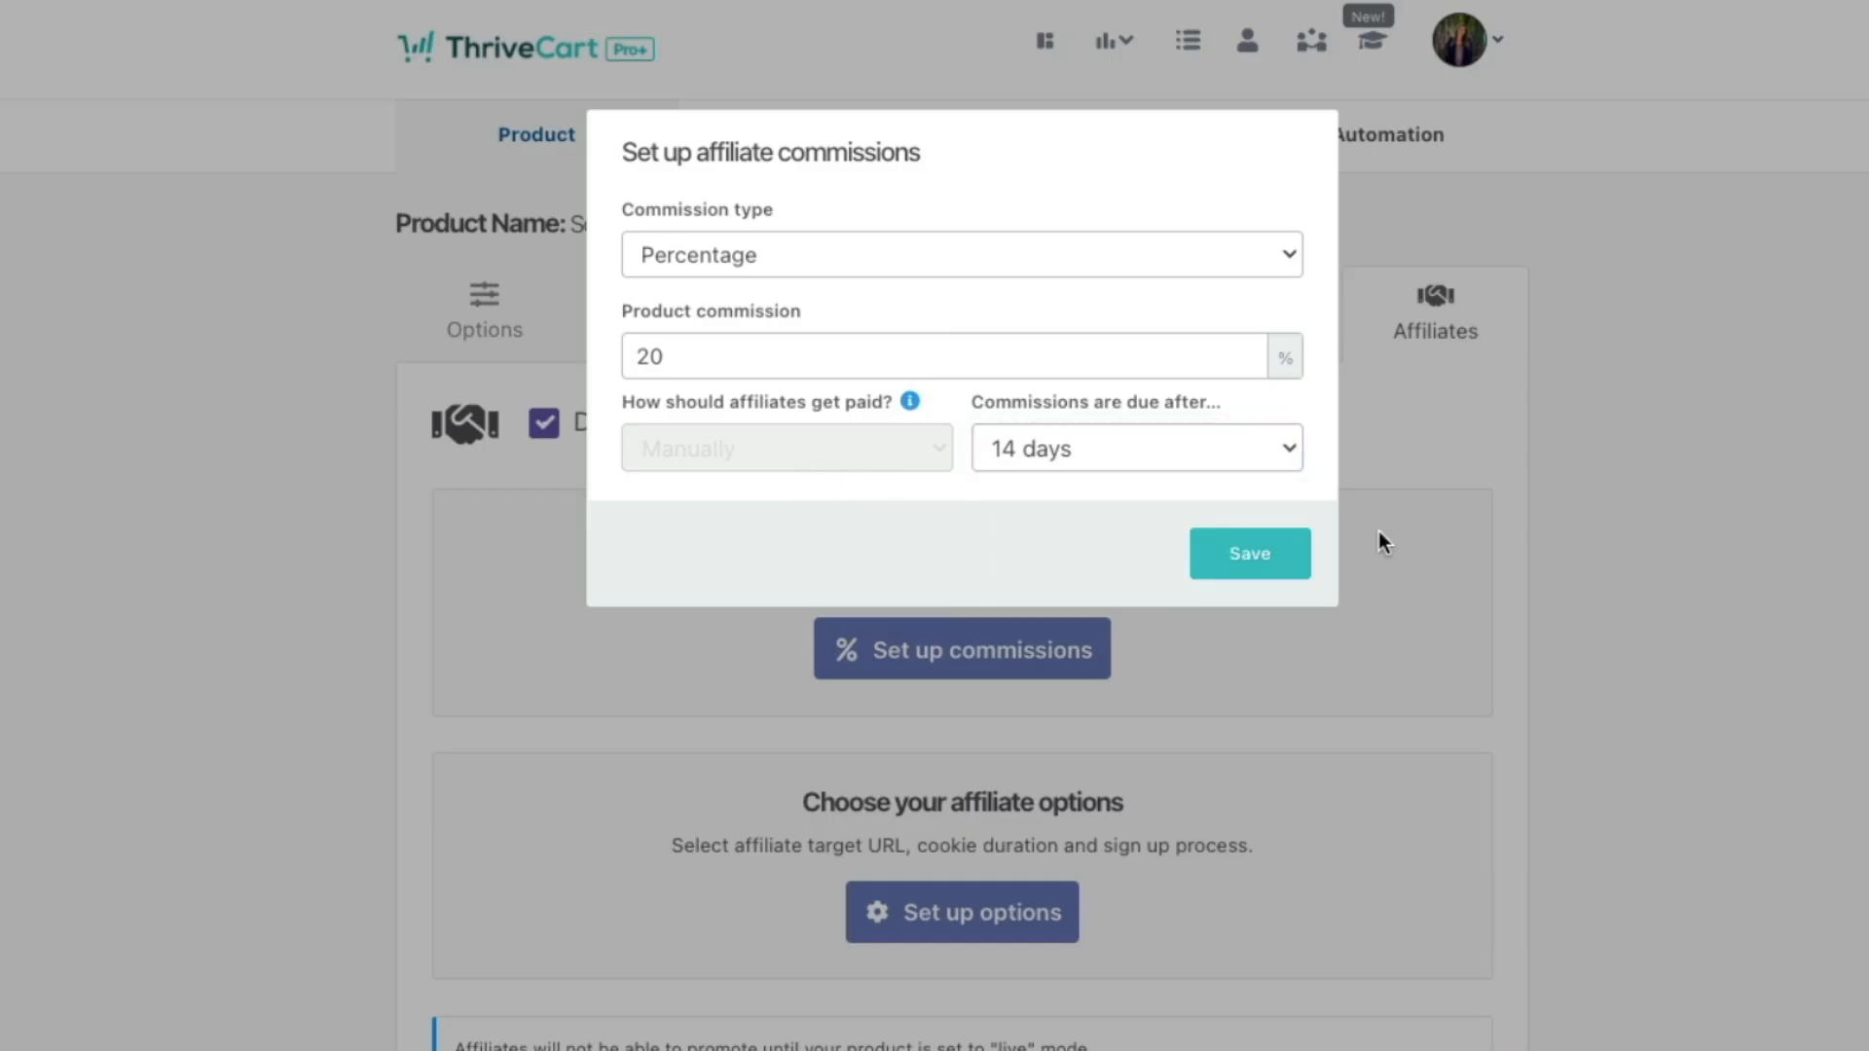
left_click(1262, 570)
left_click(936, 933)
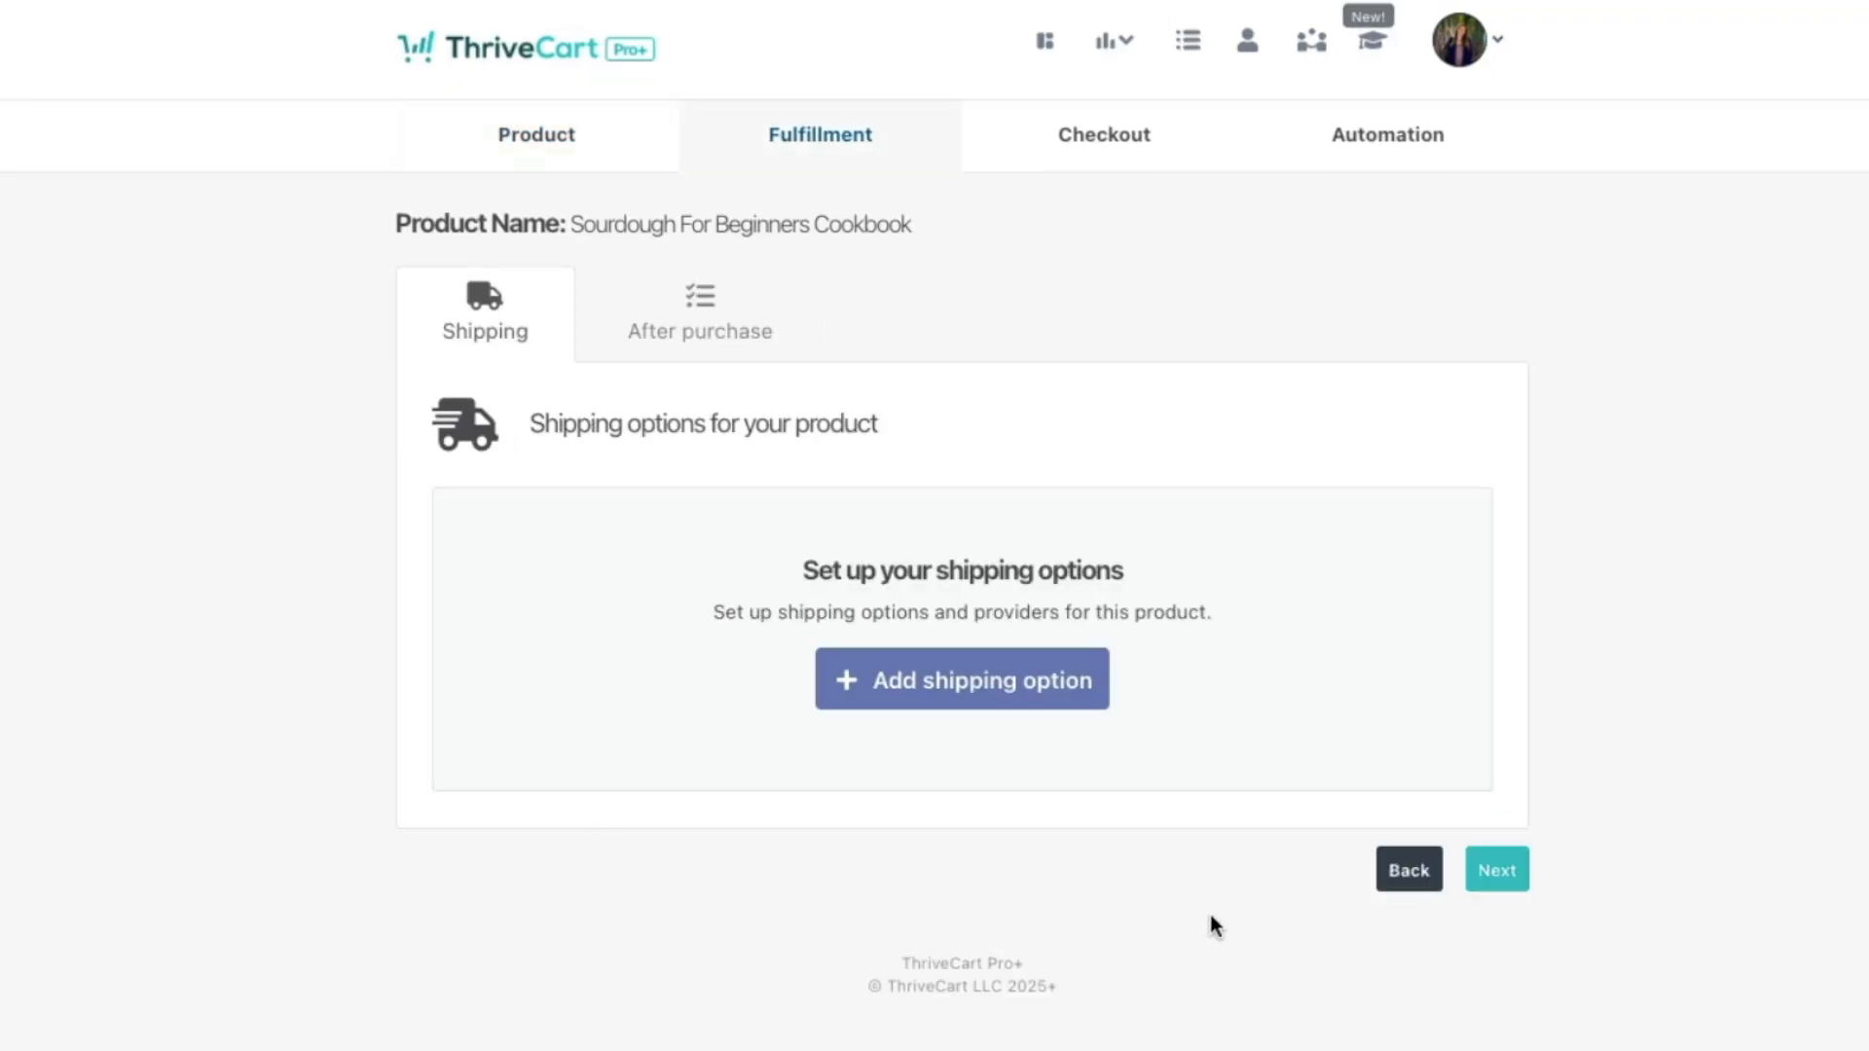
Step: Add a manual-shipping option weighing 25 oz with dimensions in inches
left_click(1007, 684)
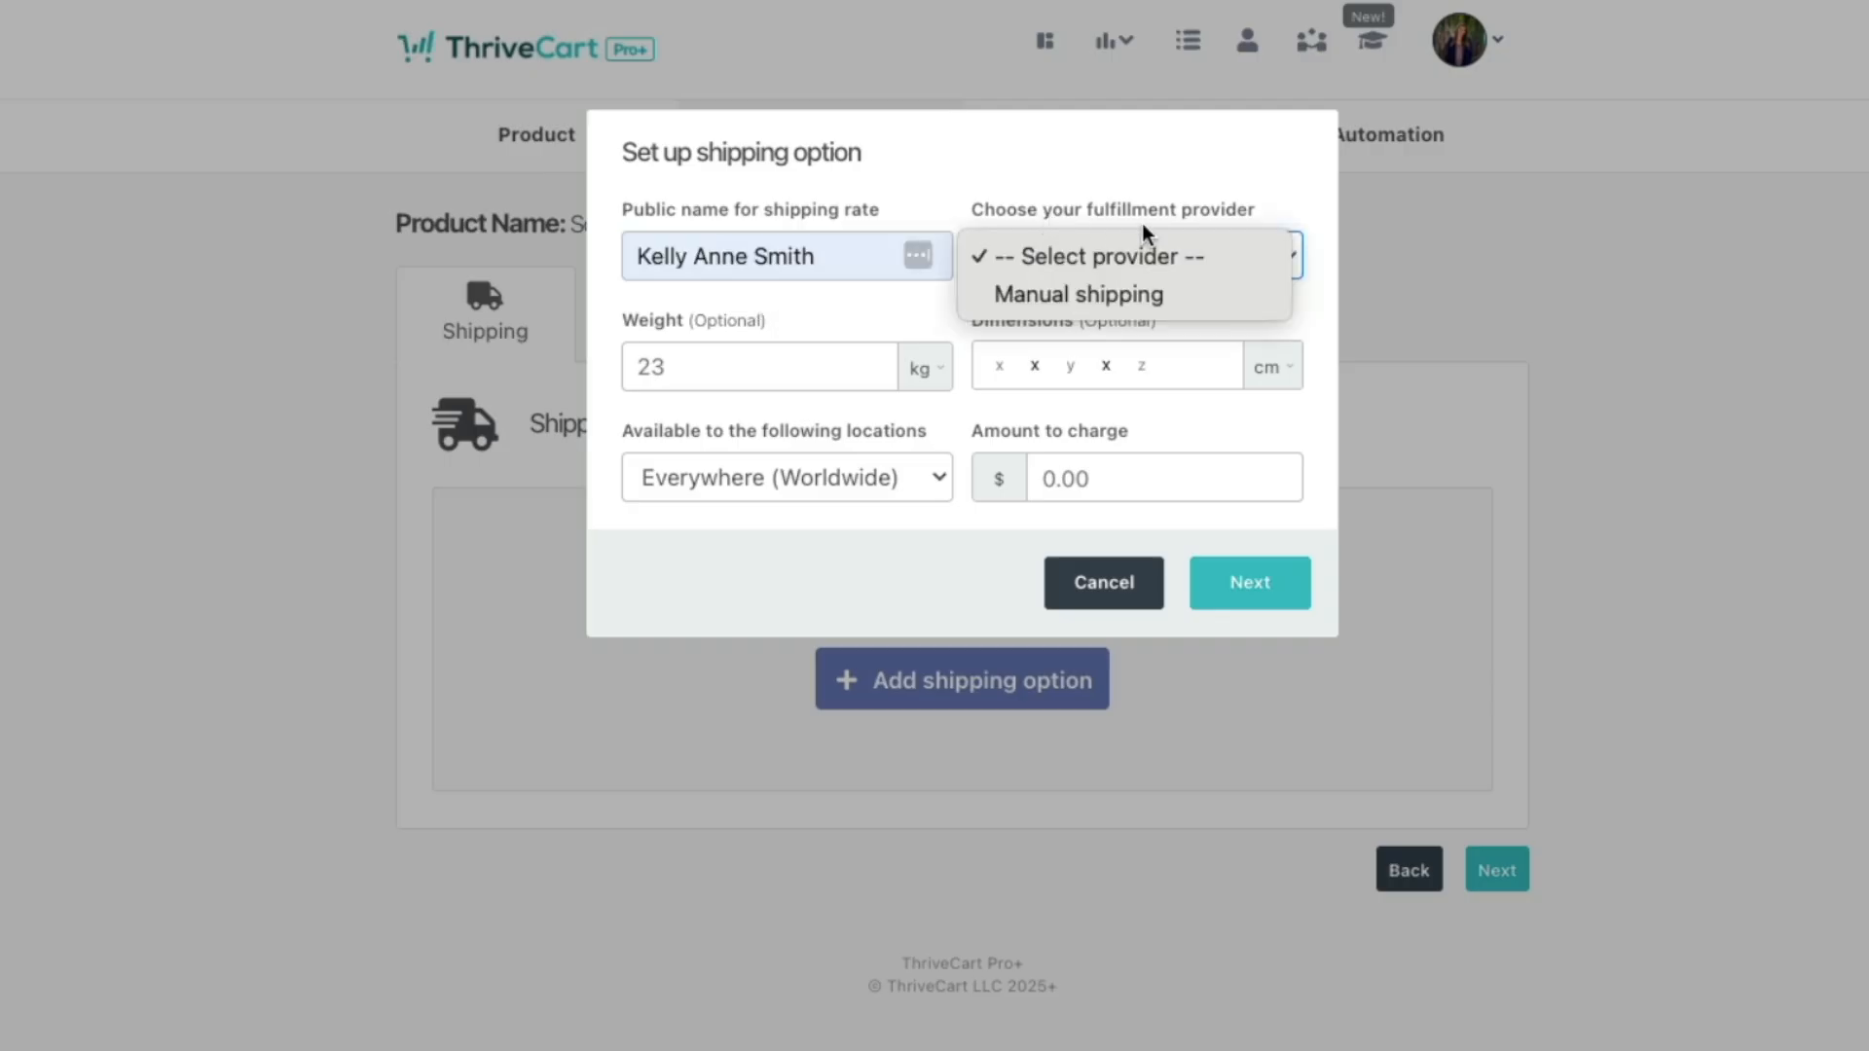
left_click(1141, 294)
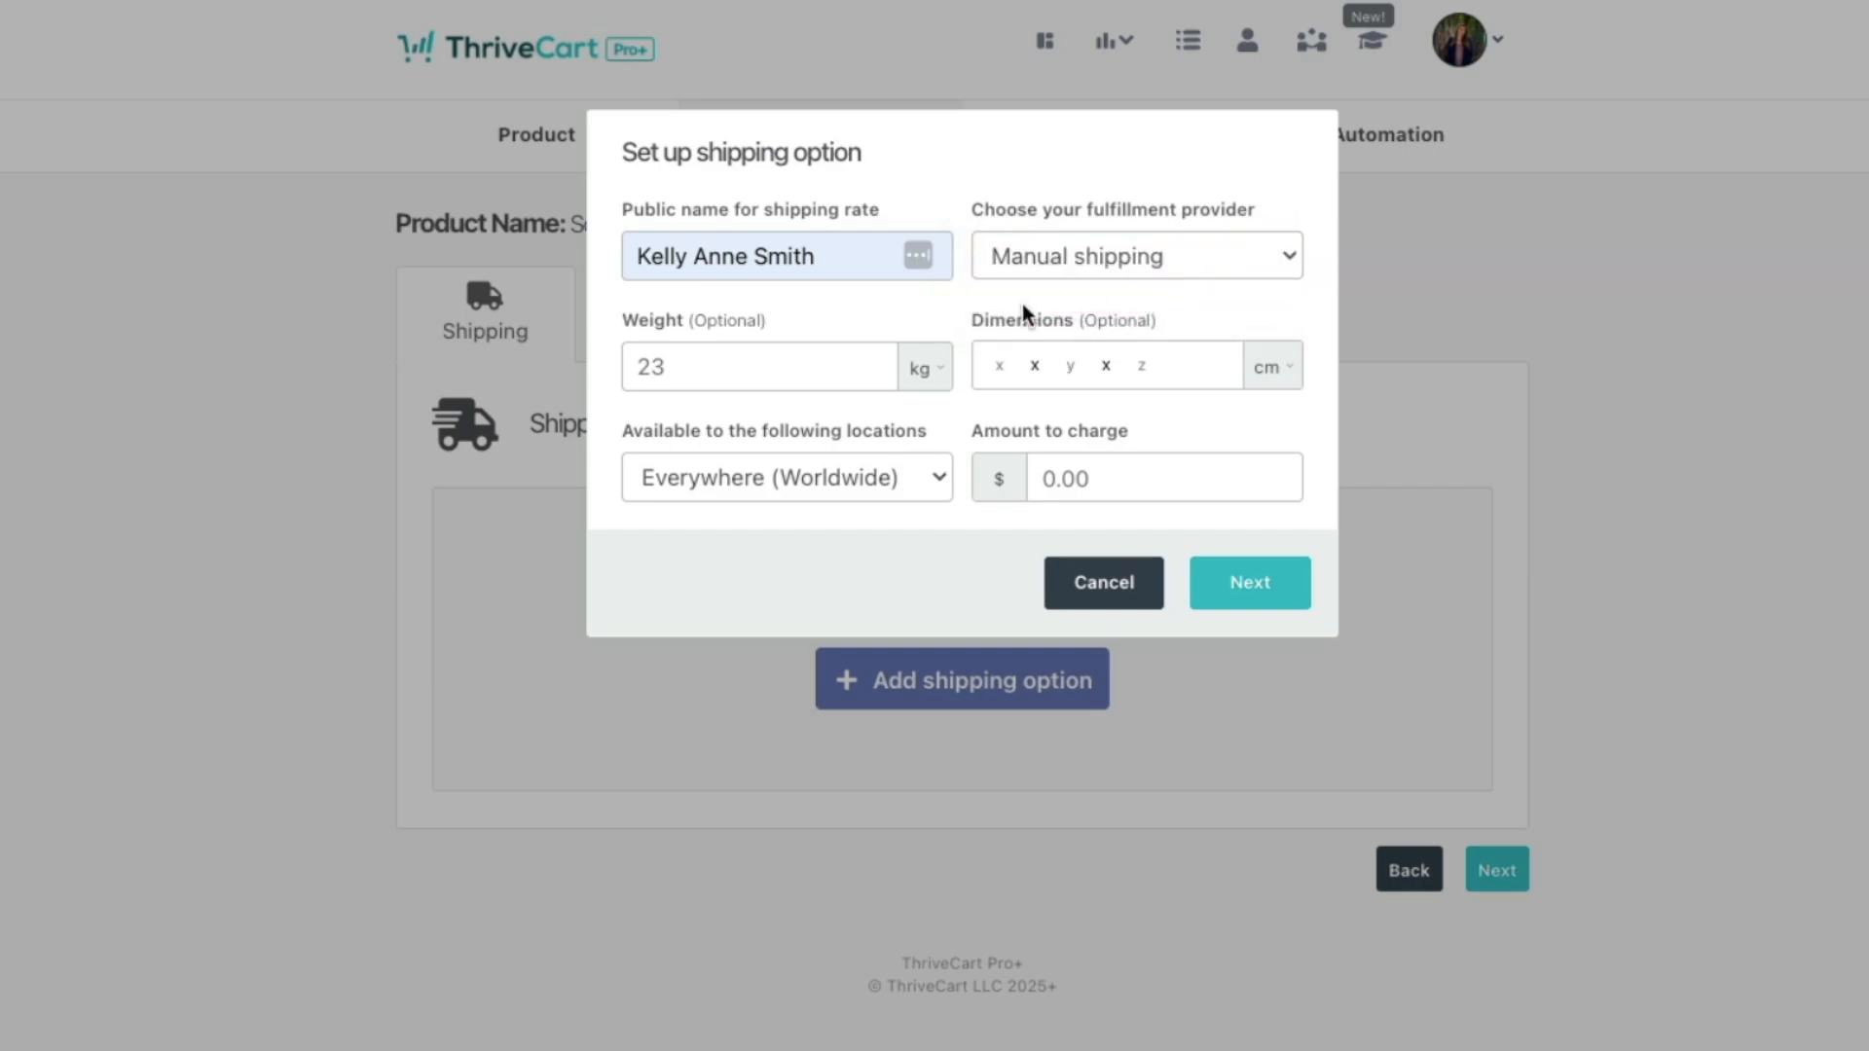
left_click(697, 360)
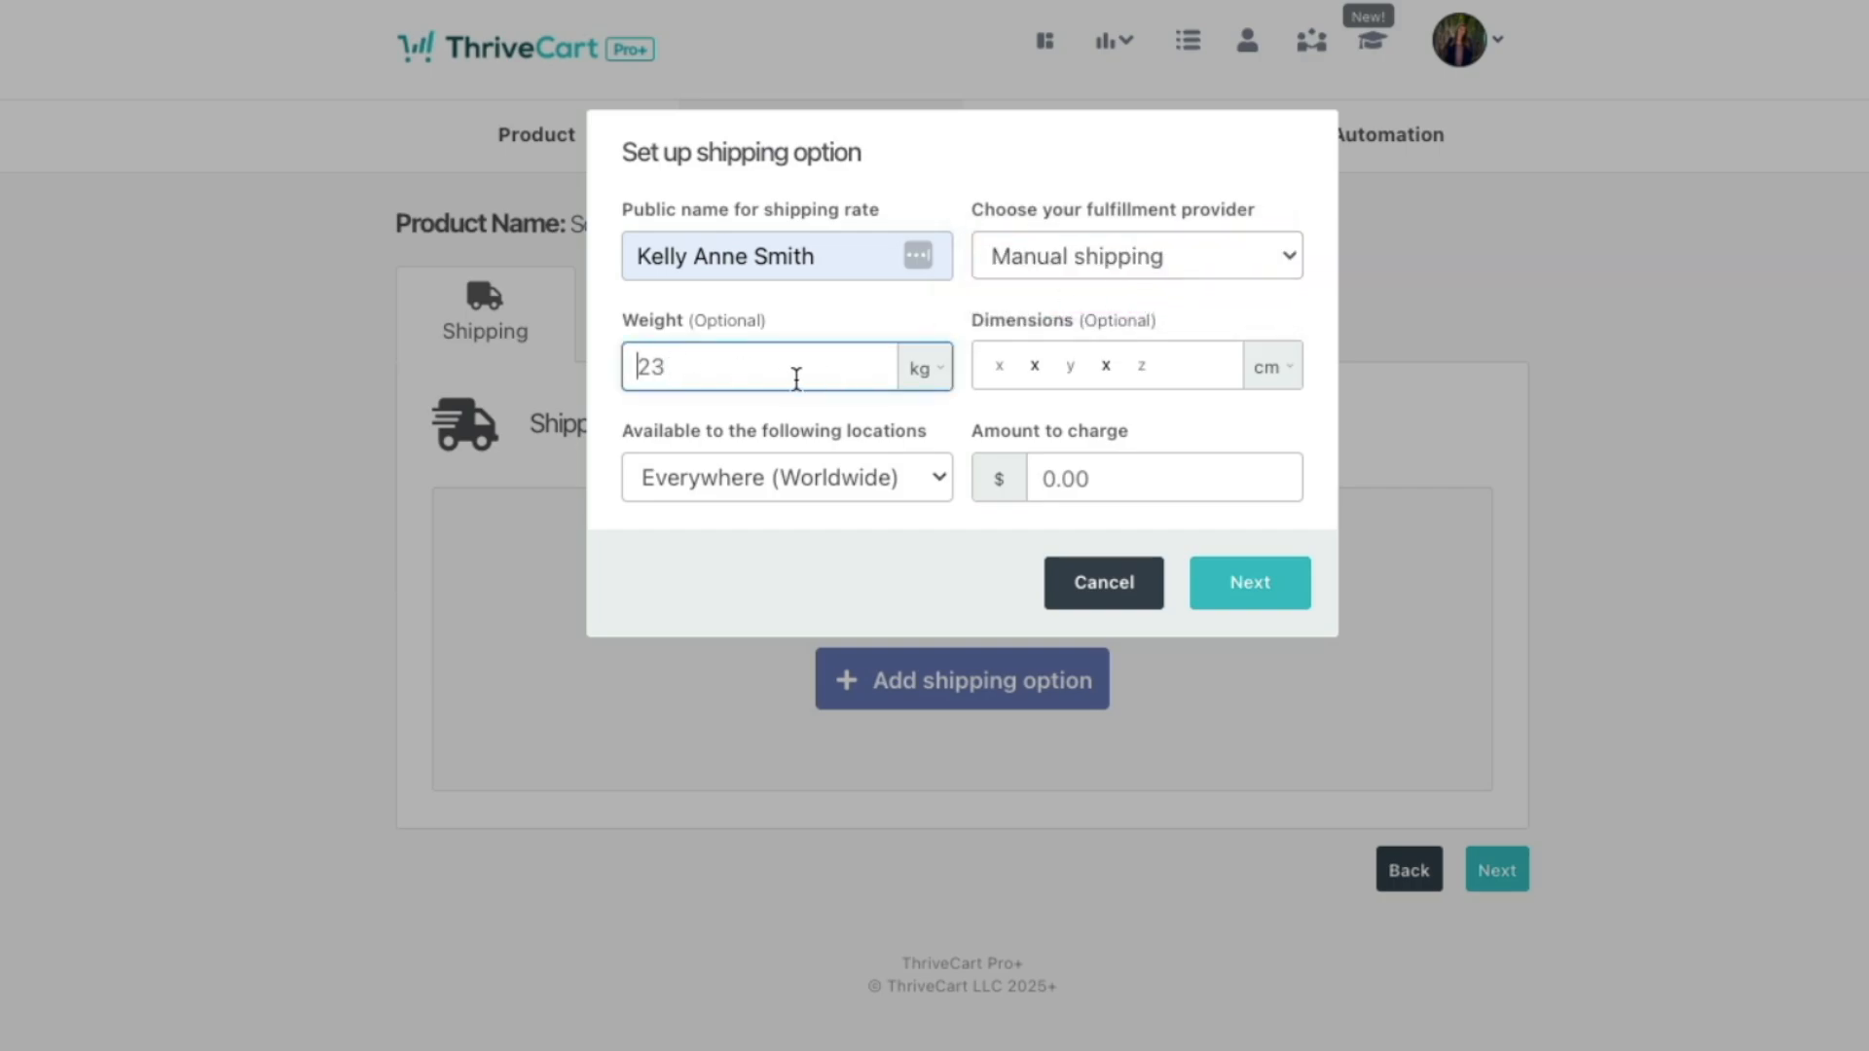
left_click(920, 376)
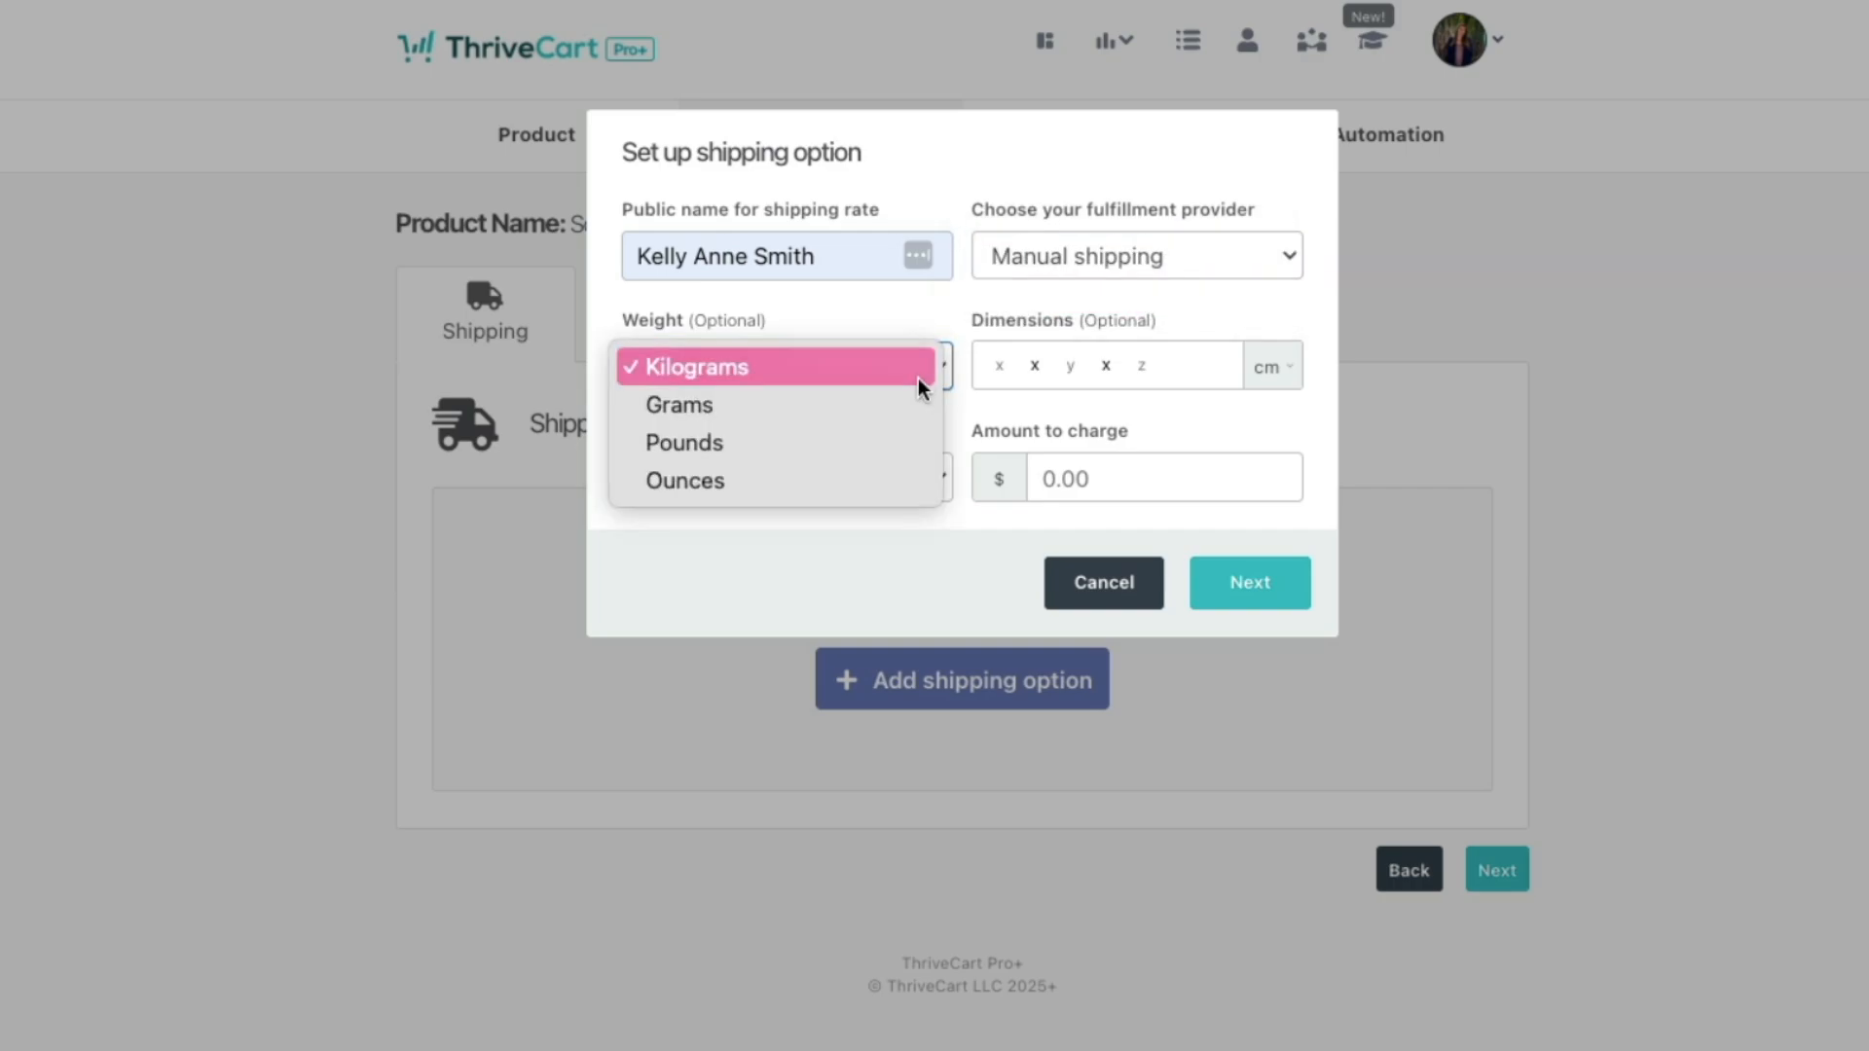
left_click(888, 477)
type("23")
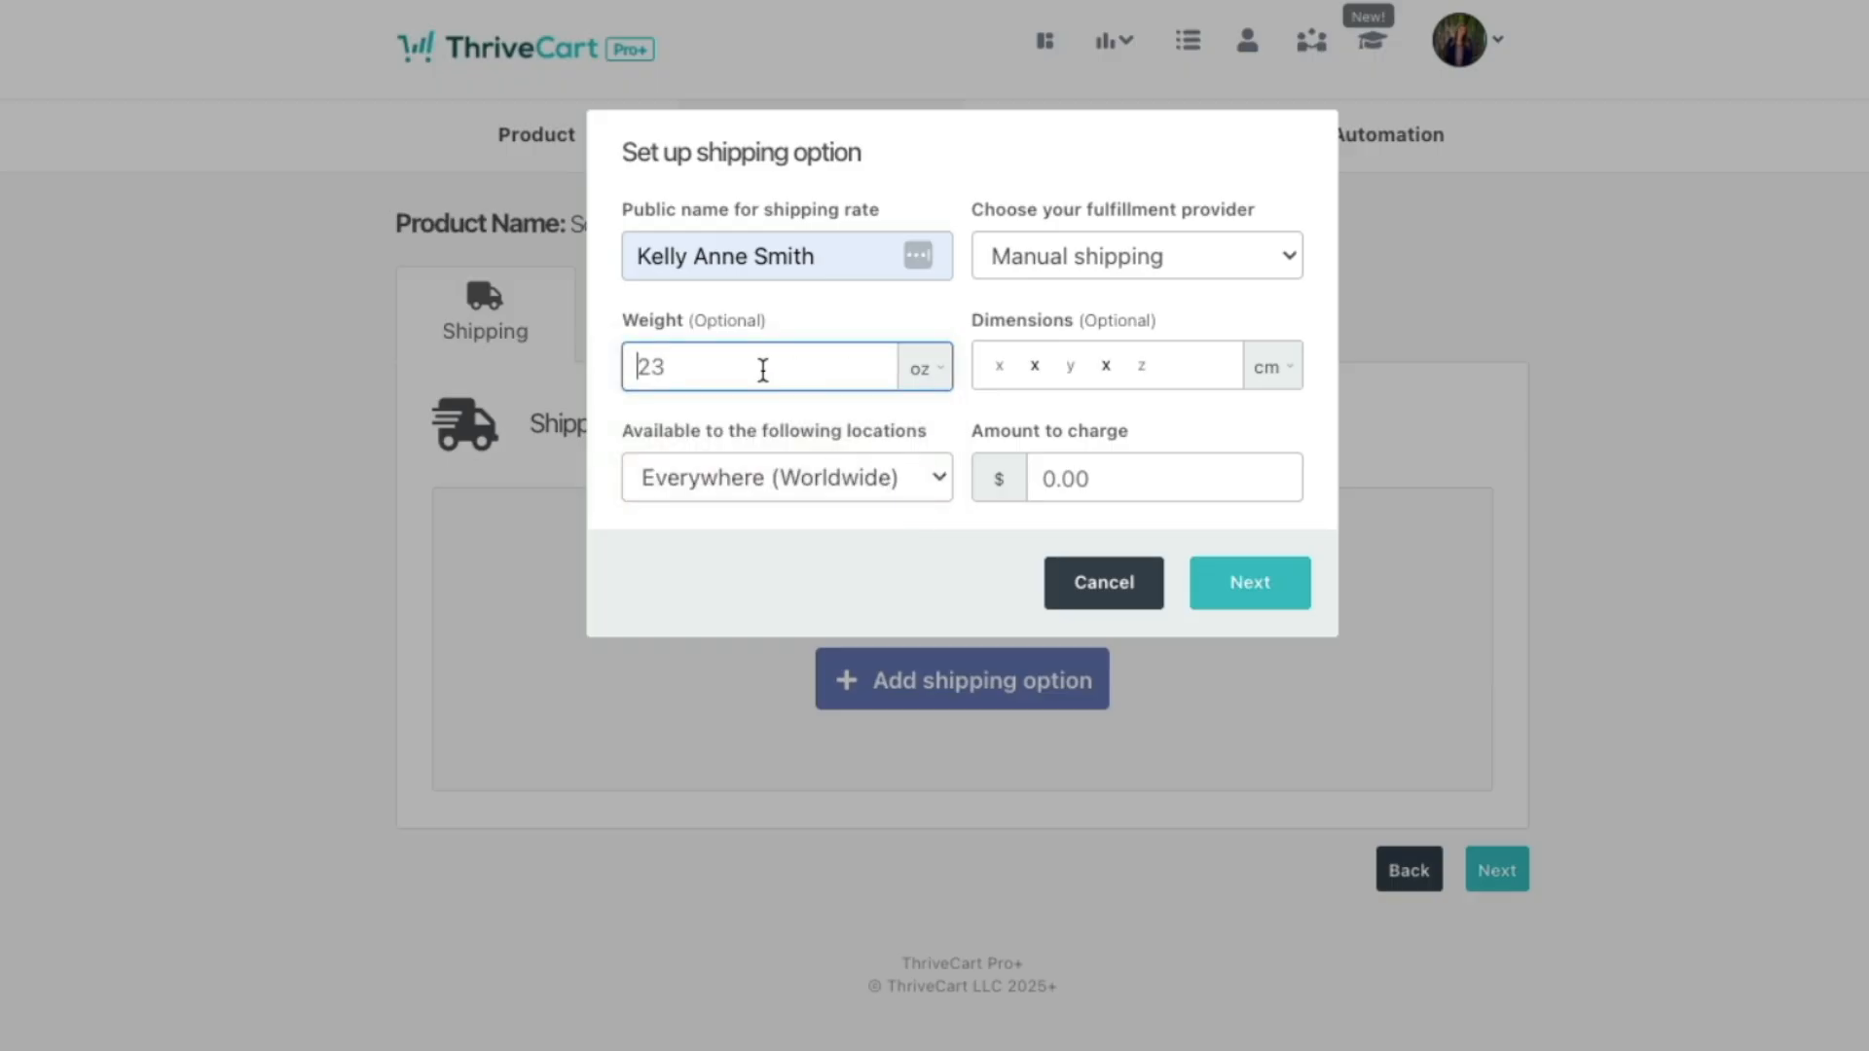
type("25")
left_click(1102, 397)
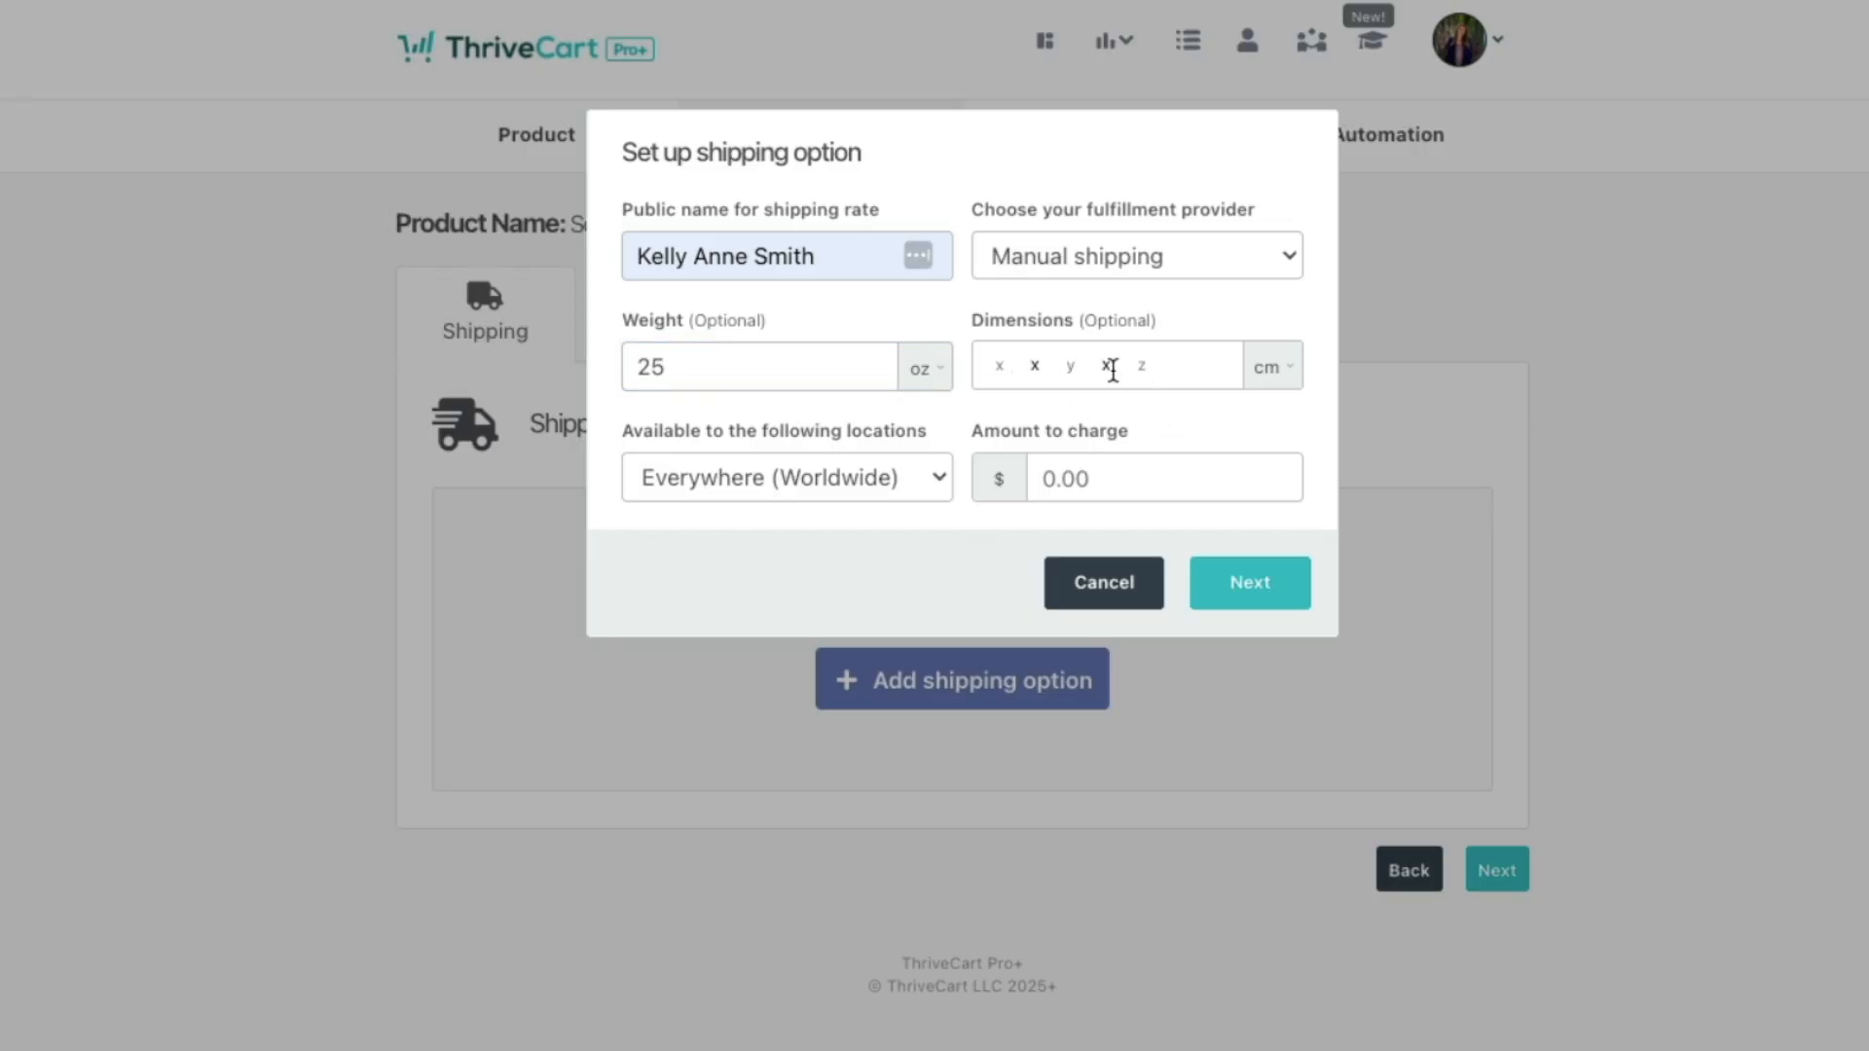
left_click(1283, 367)
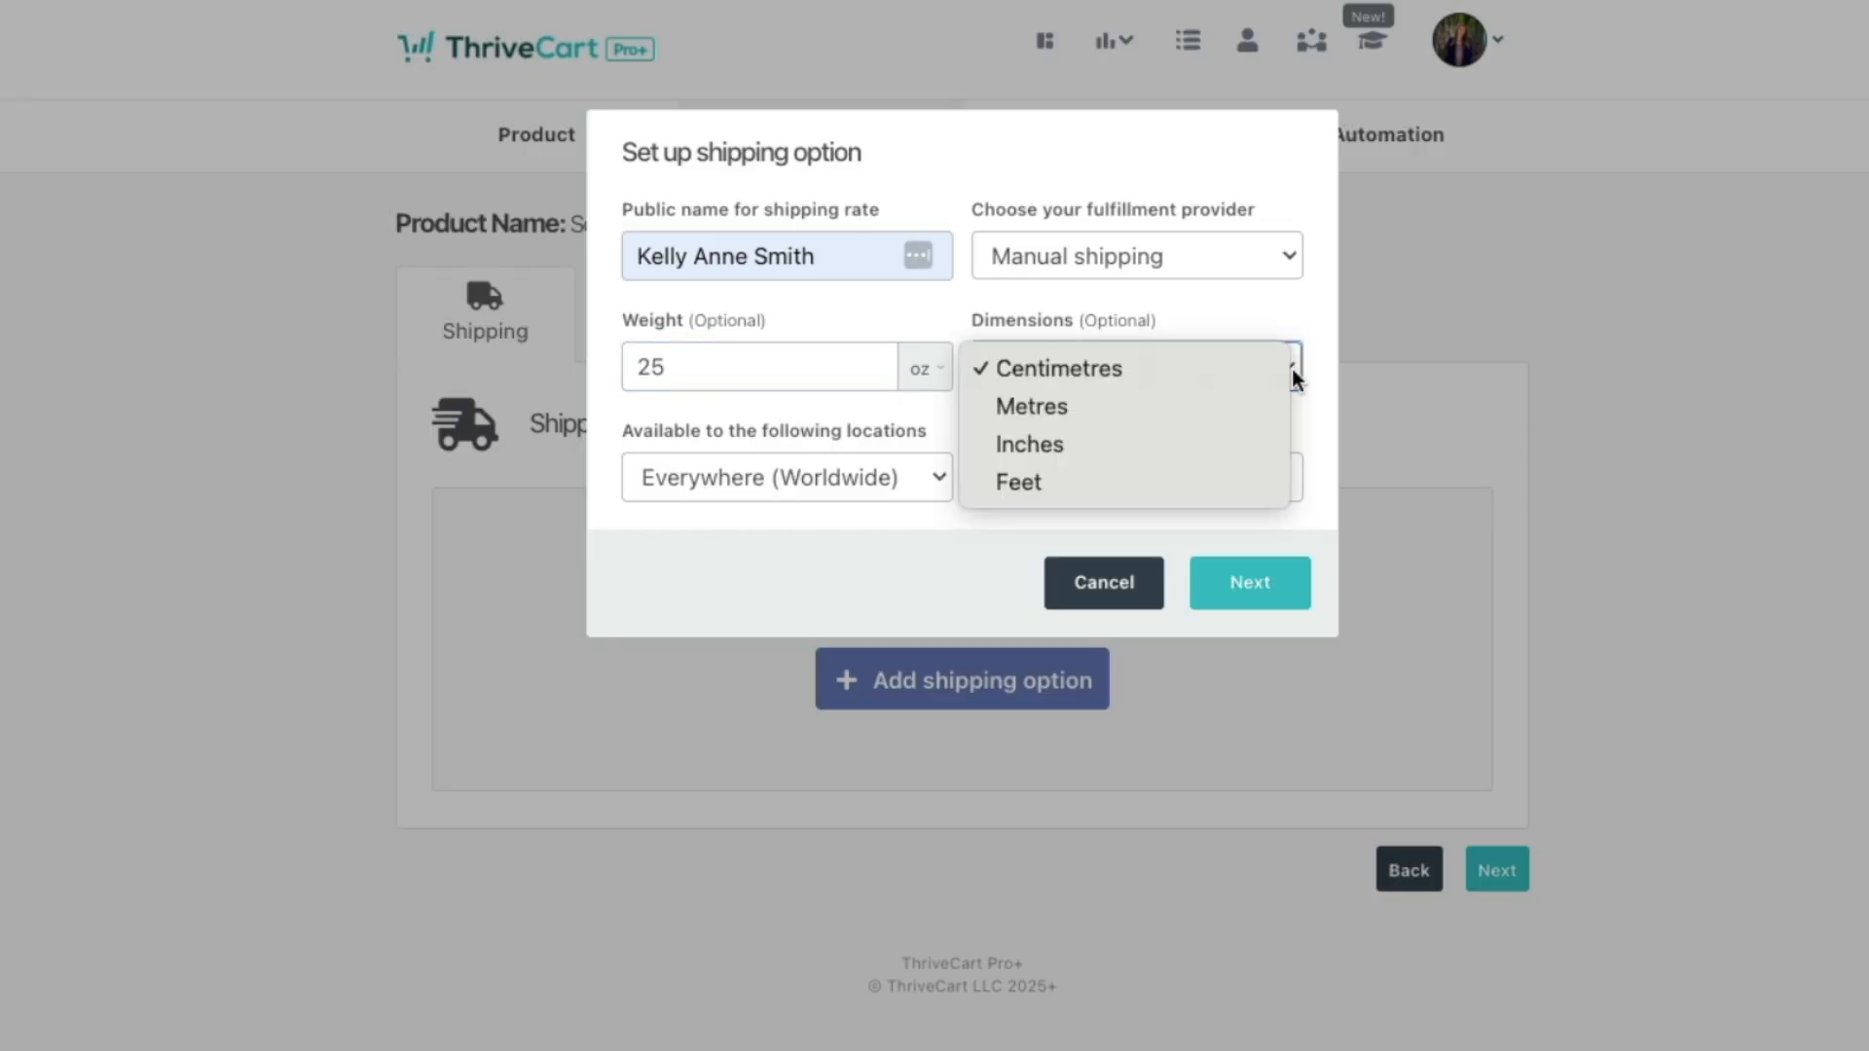
left_click(1160, 433)
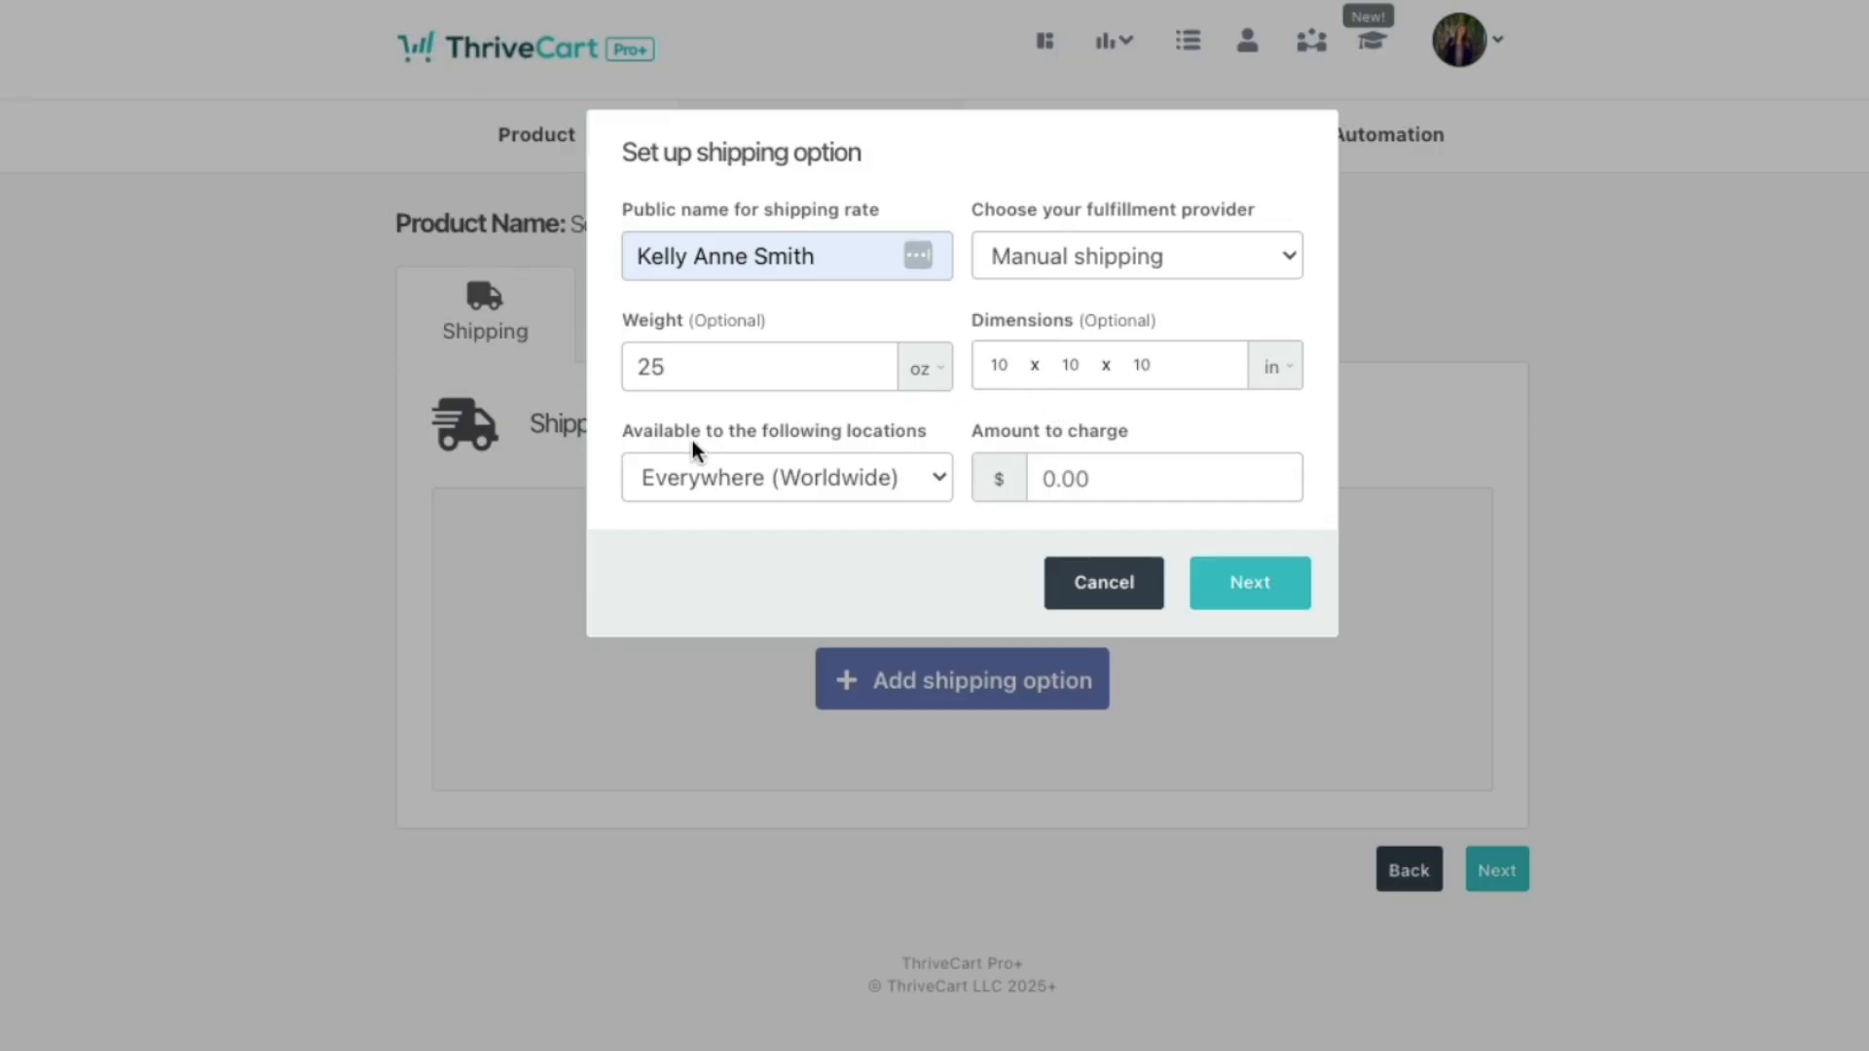
Step: Make the shipping rate available everywhere with a $0.00 charge
left_click(845, 500)
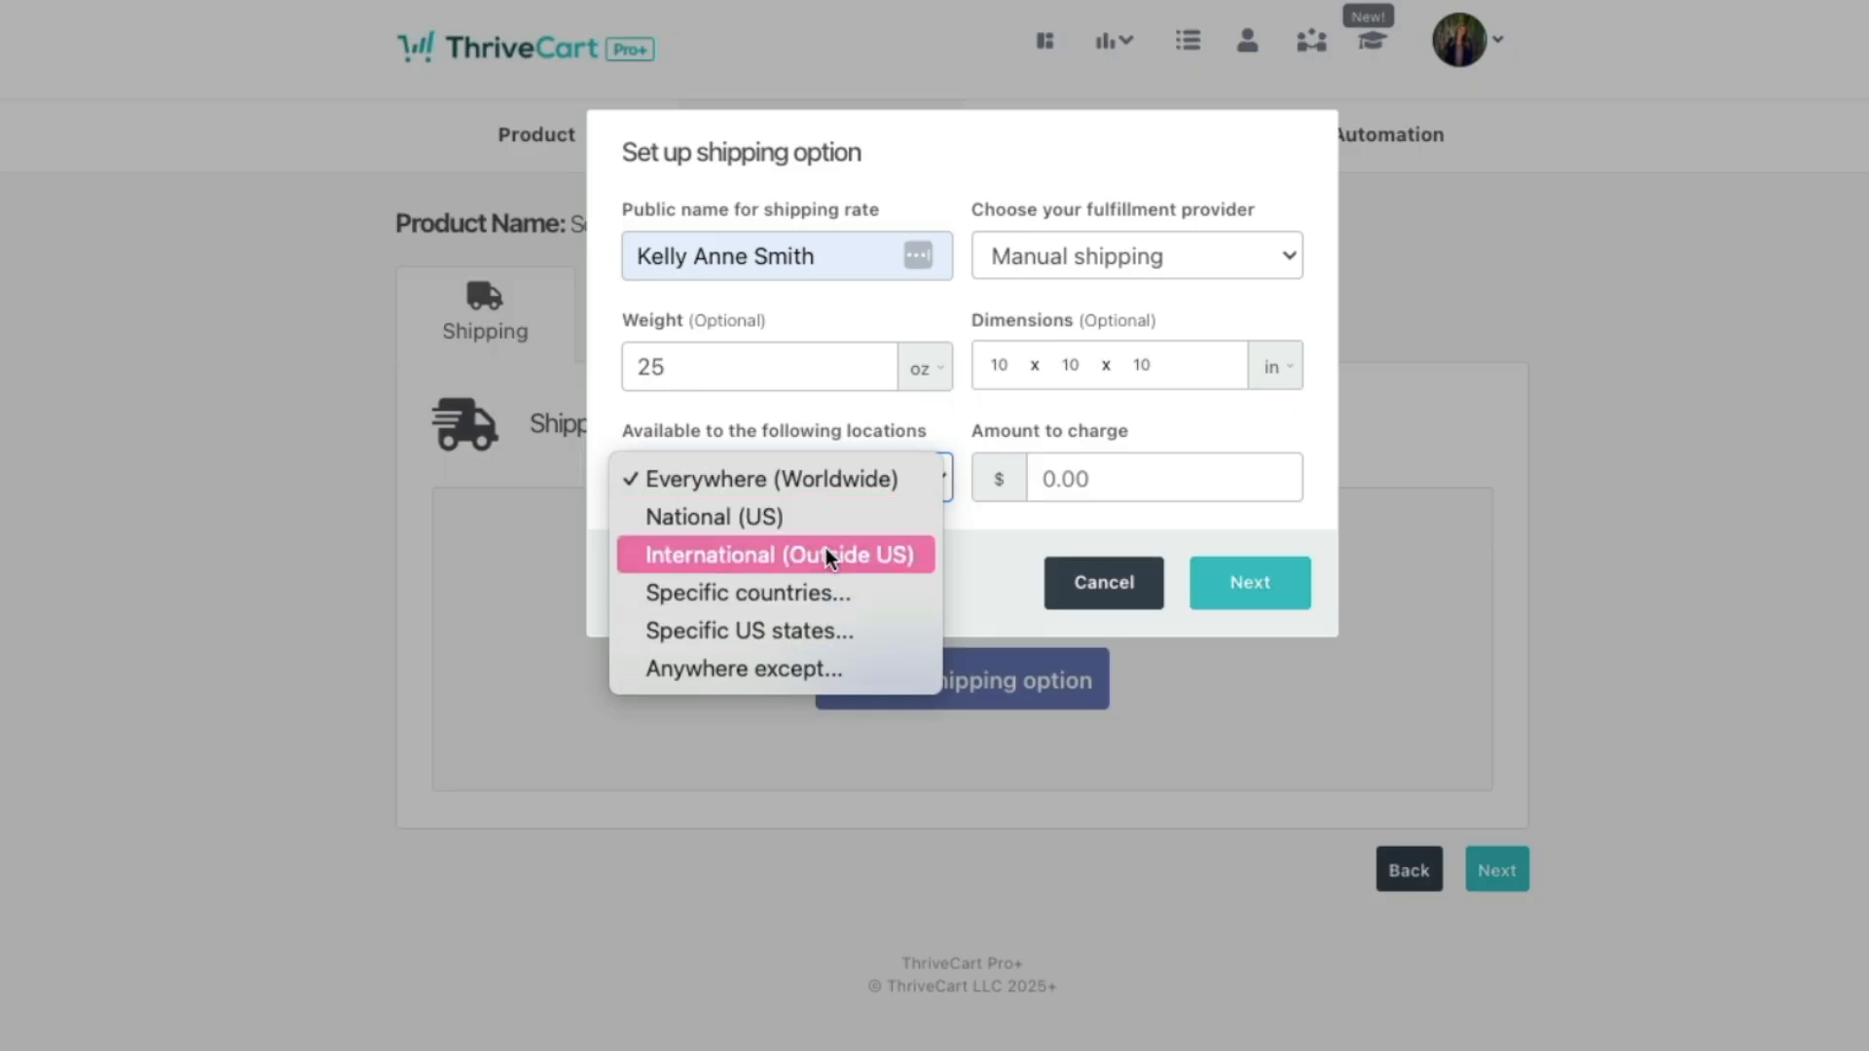
left_click(1093, 491)
left_click(1097, 482)
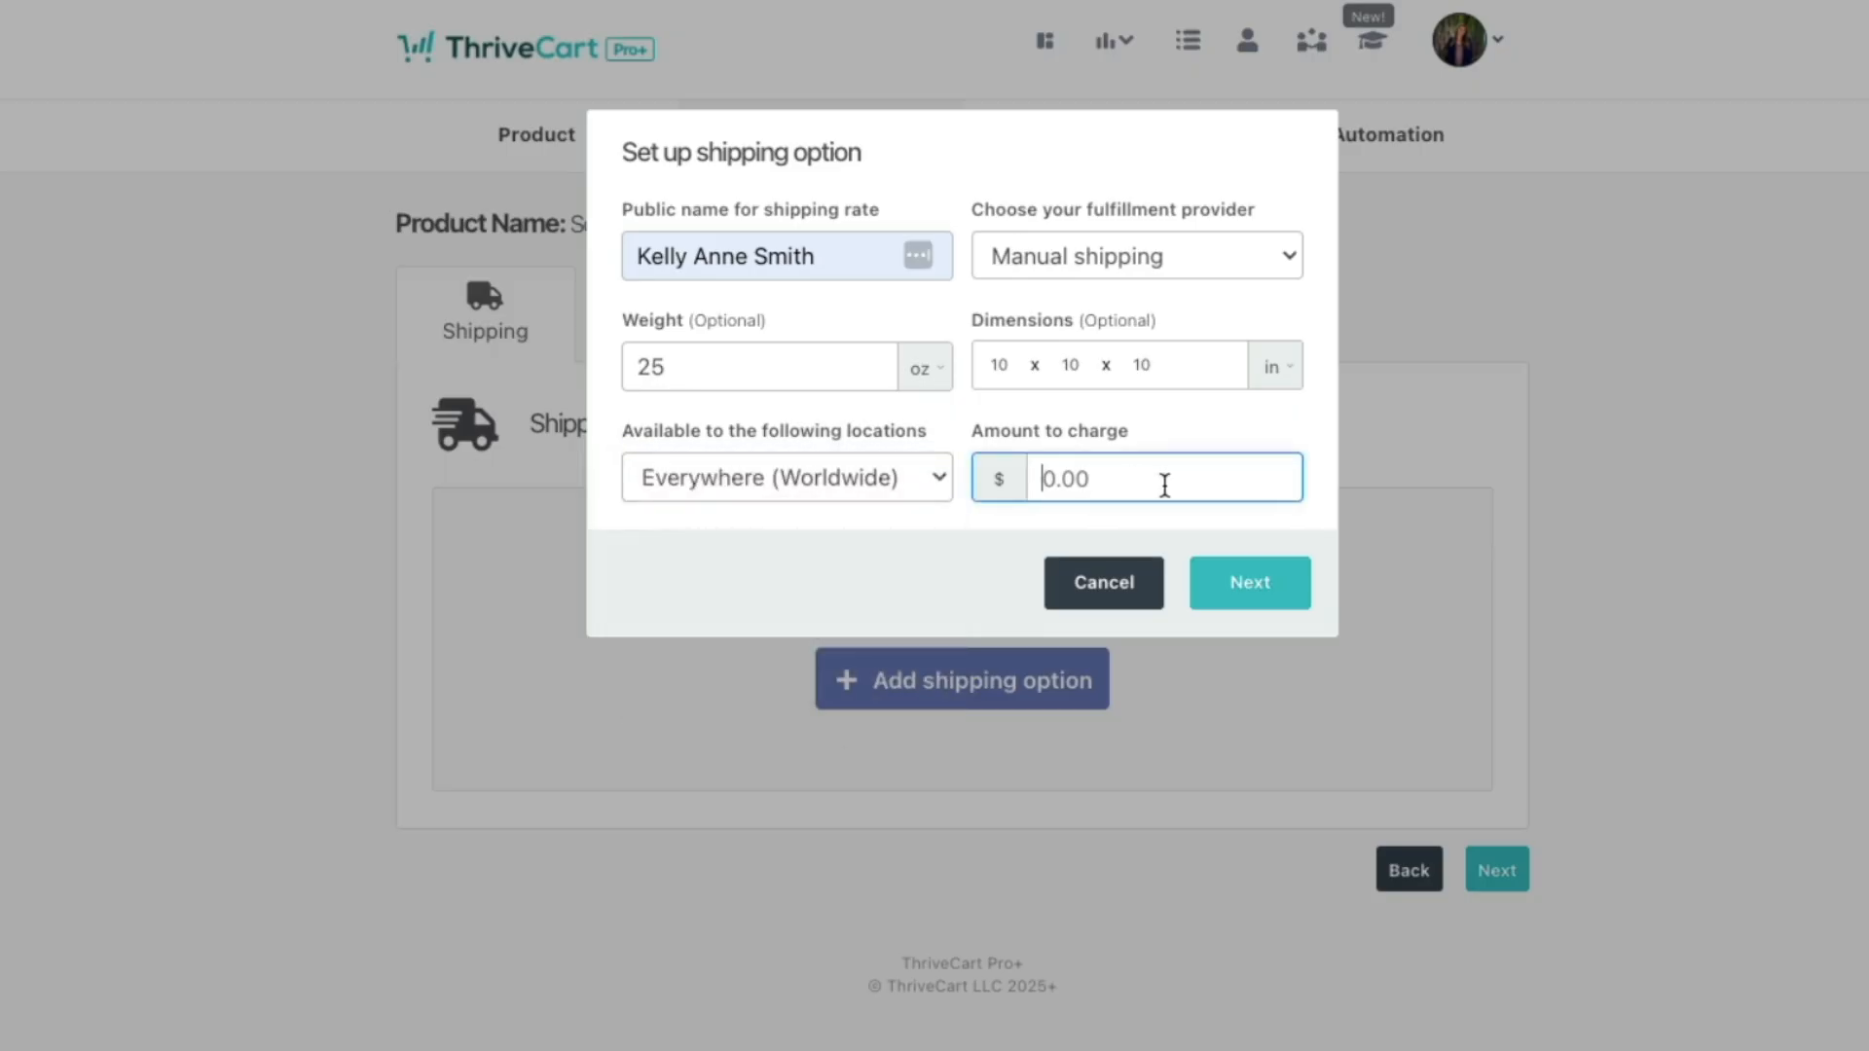
type("10.00")
left_click(995, 550)
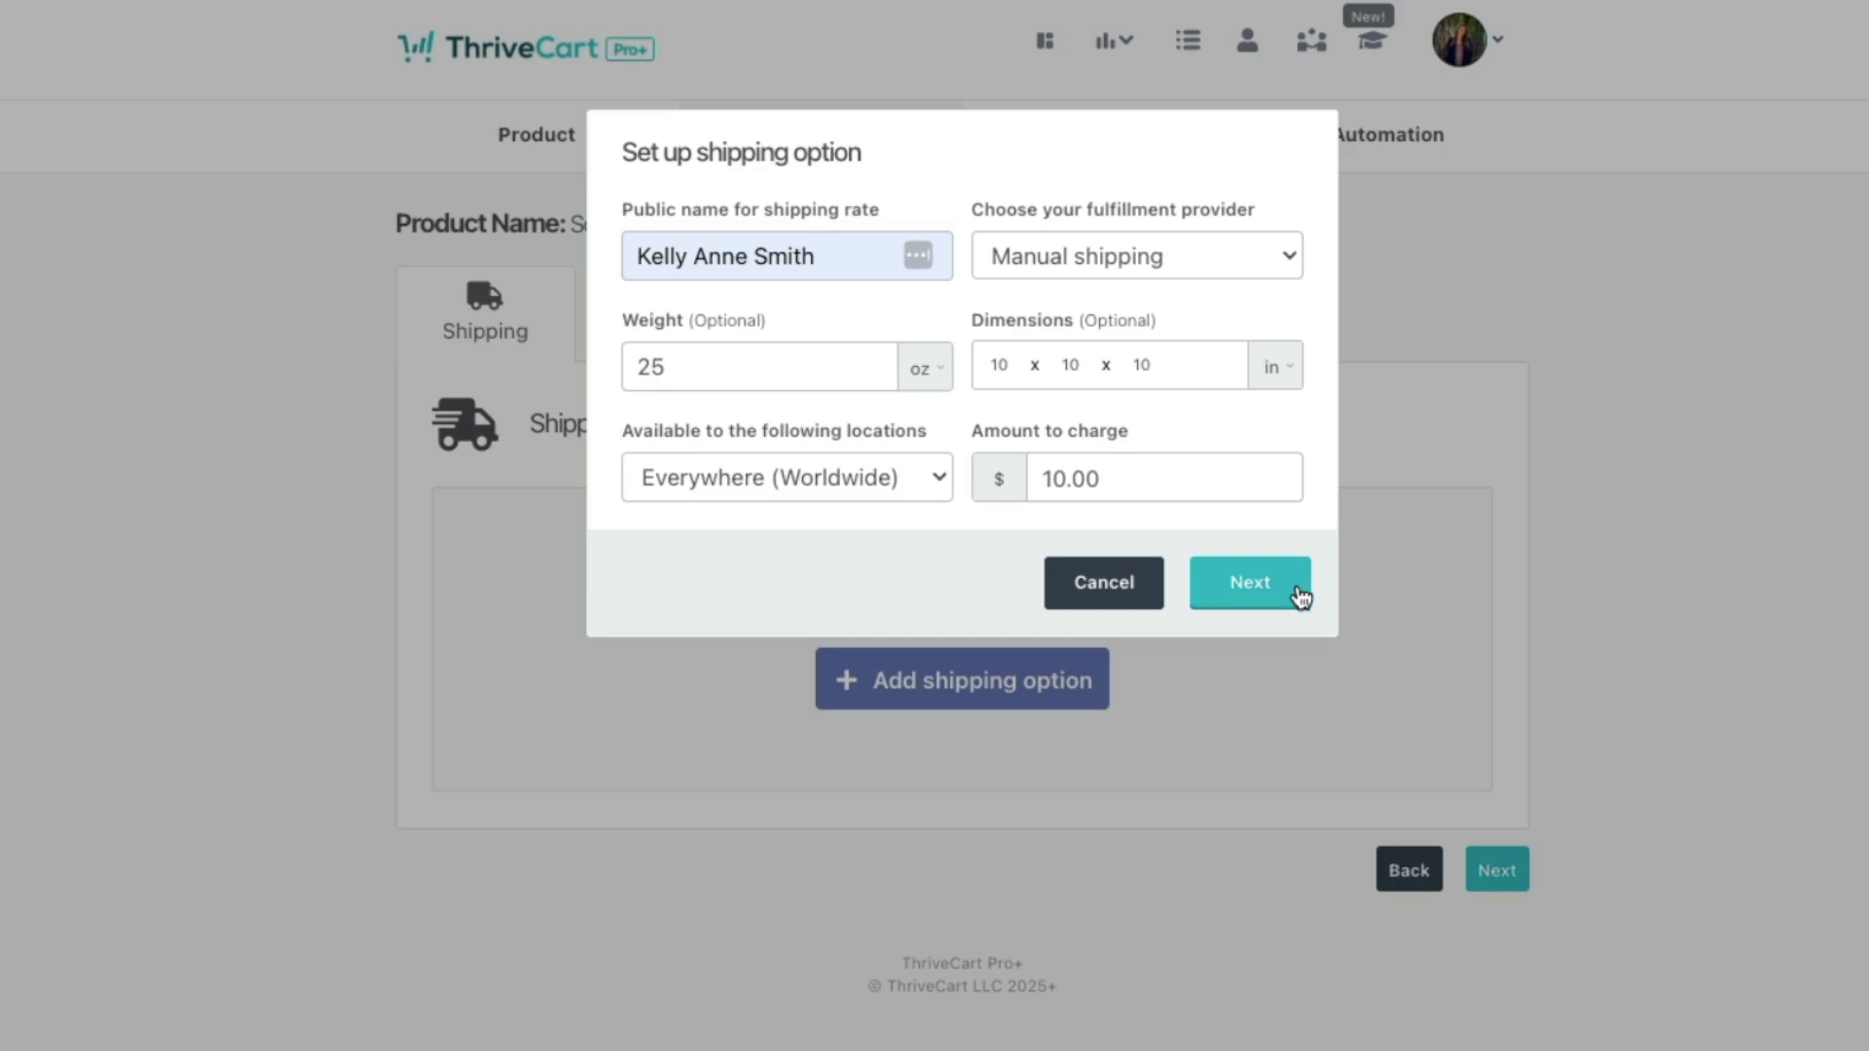
left_click(1120, 487)
key("BackSpace")
key("BackSpace")
key("BackSpace")
key("BackSpace")
key("BackSpace")
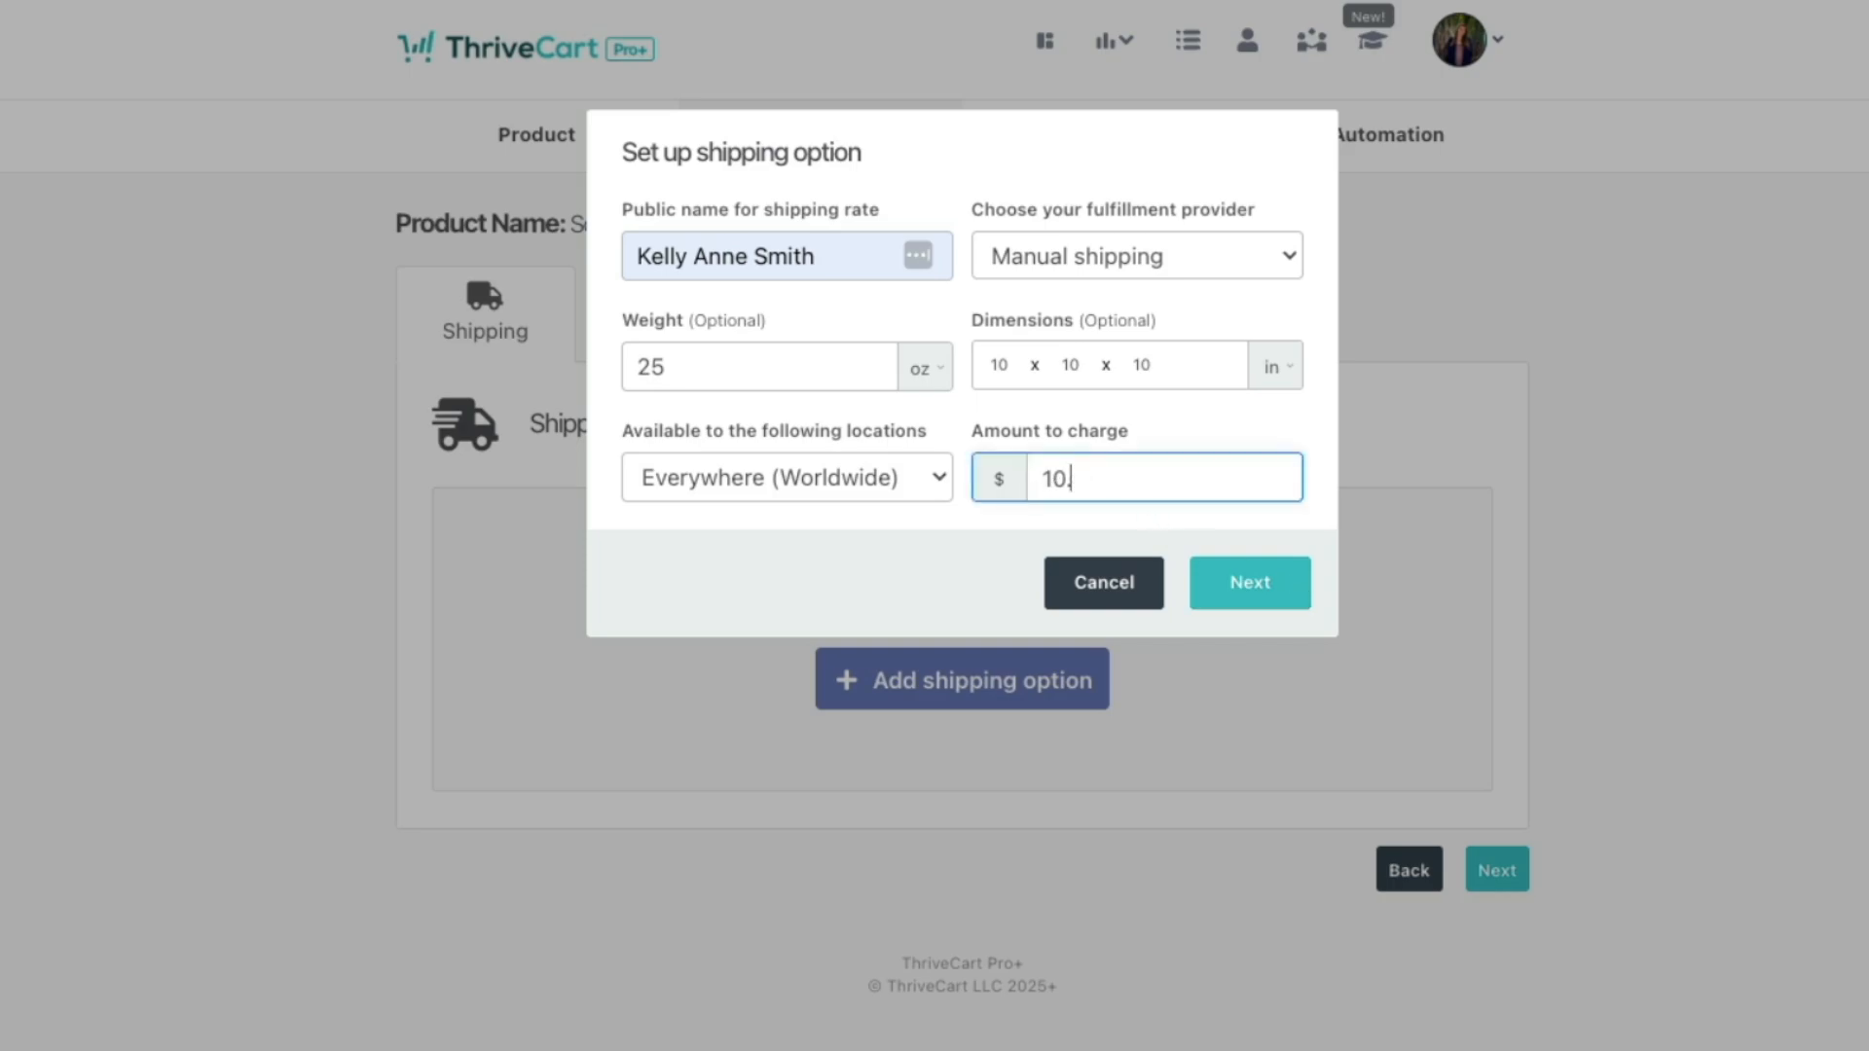
type(".00")
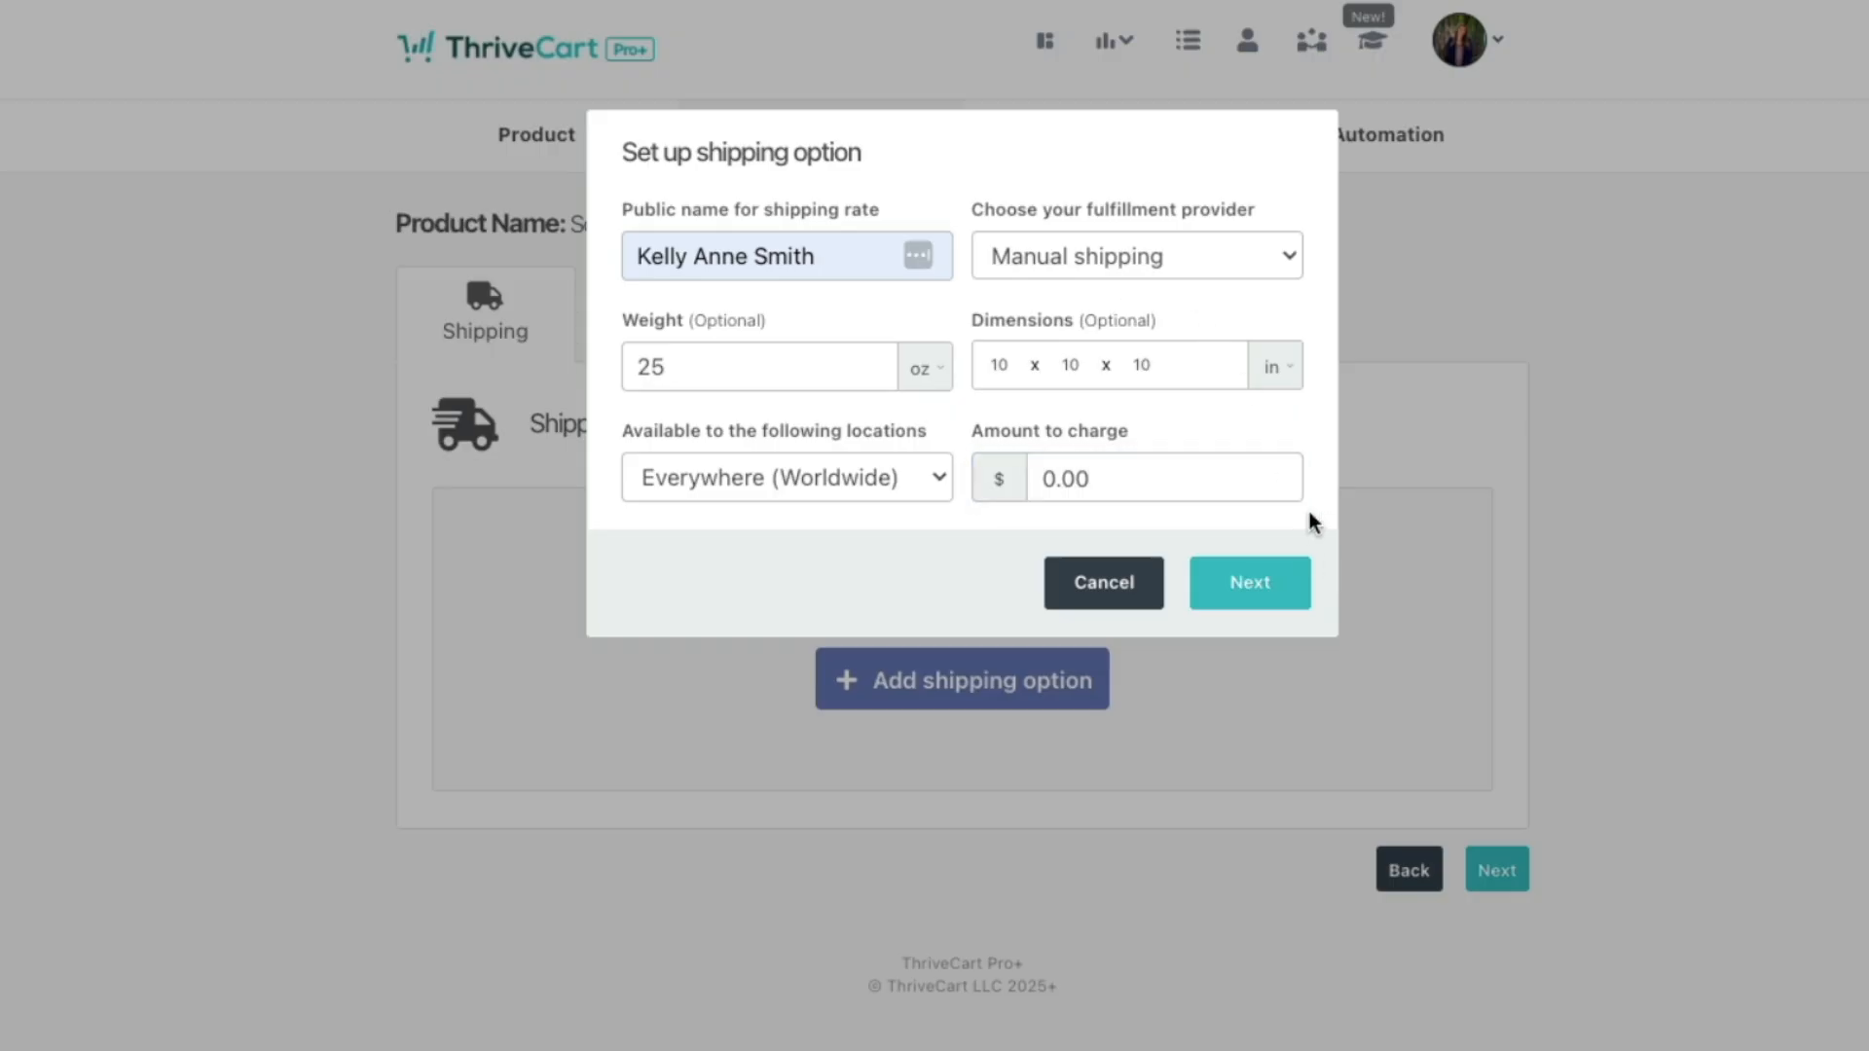
left_click(1234, 592)
Step: Restrict the shipping option to order quantities of 5 or more
left_click(942, 252)
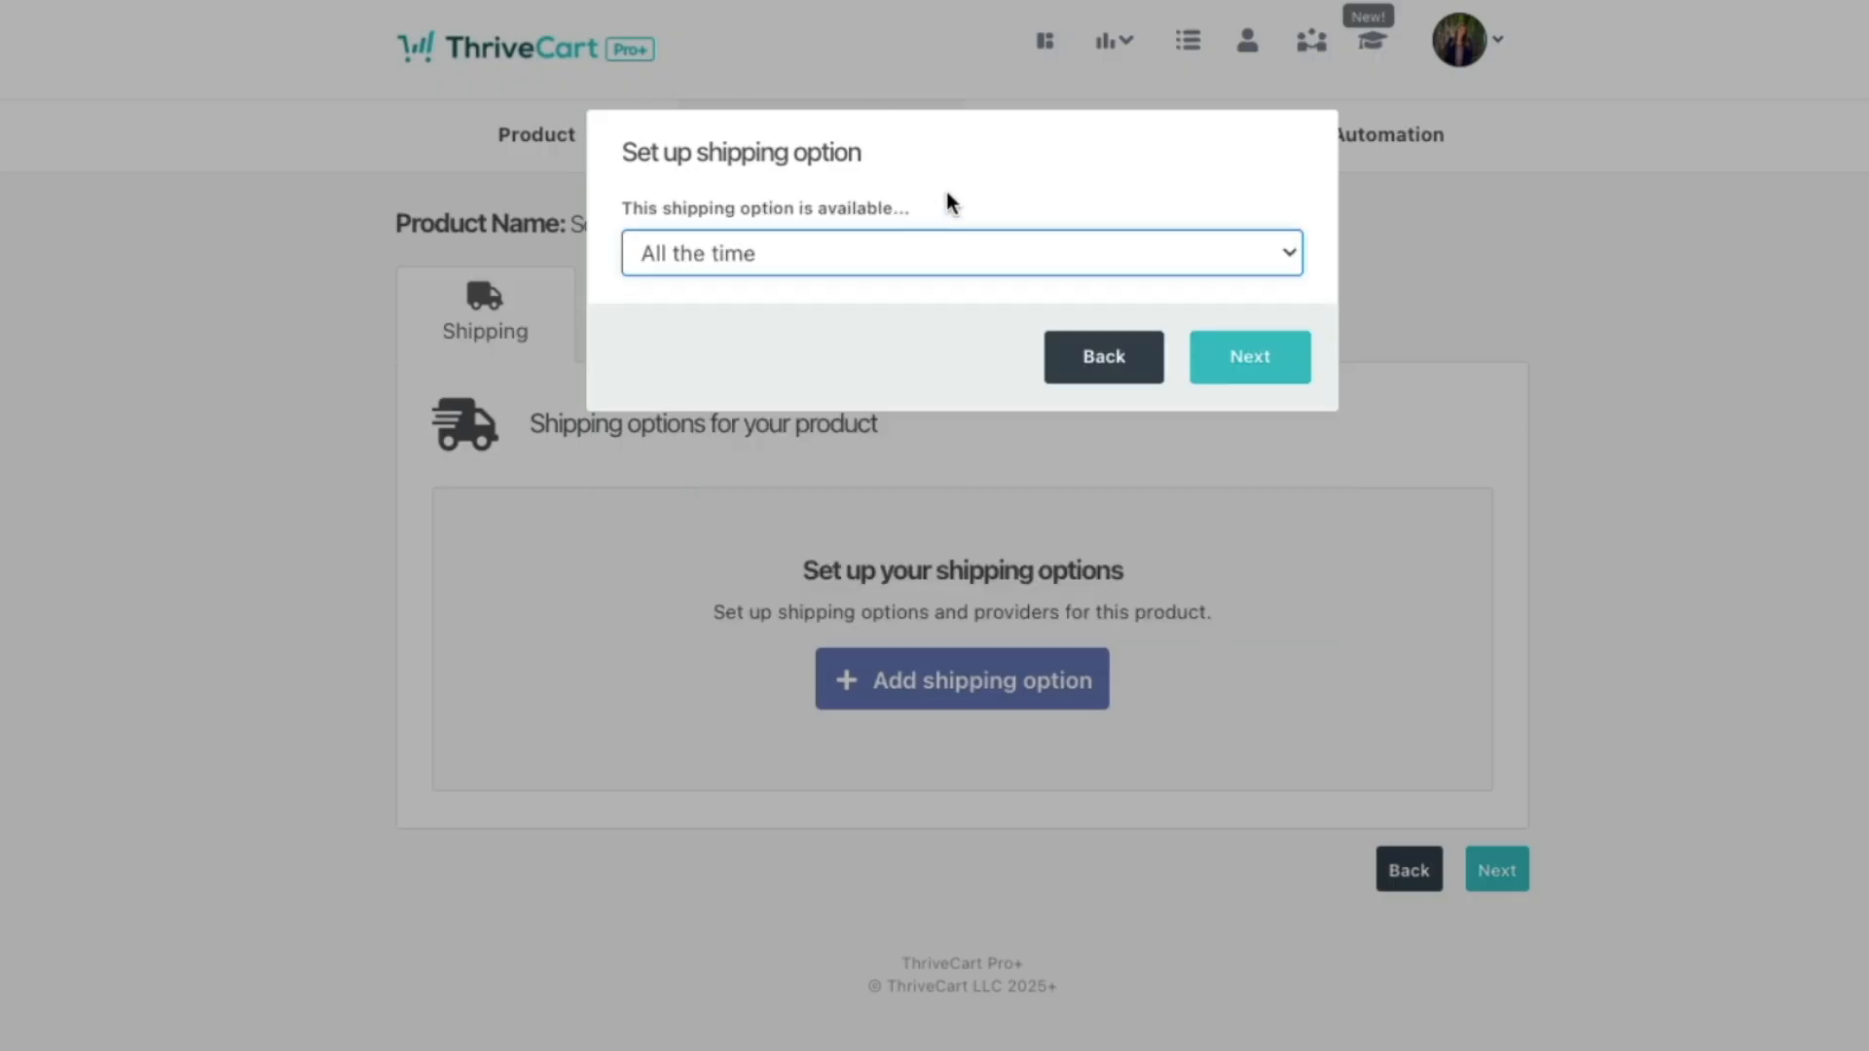
left_click(934, 268)
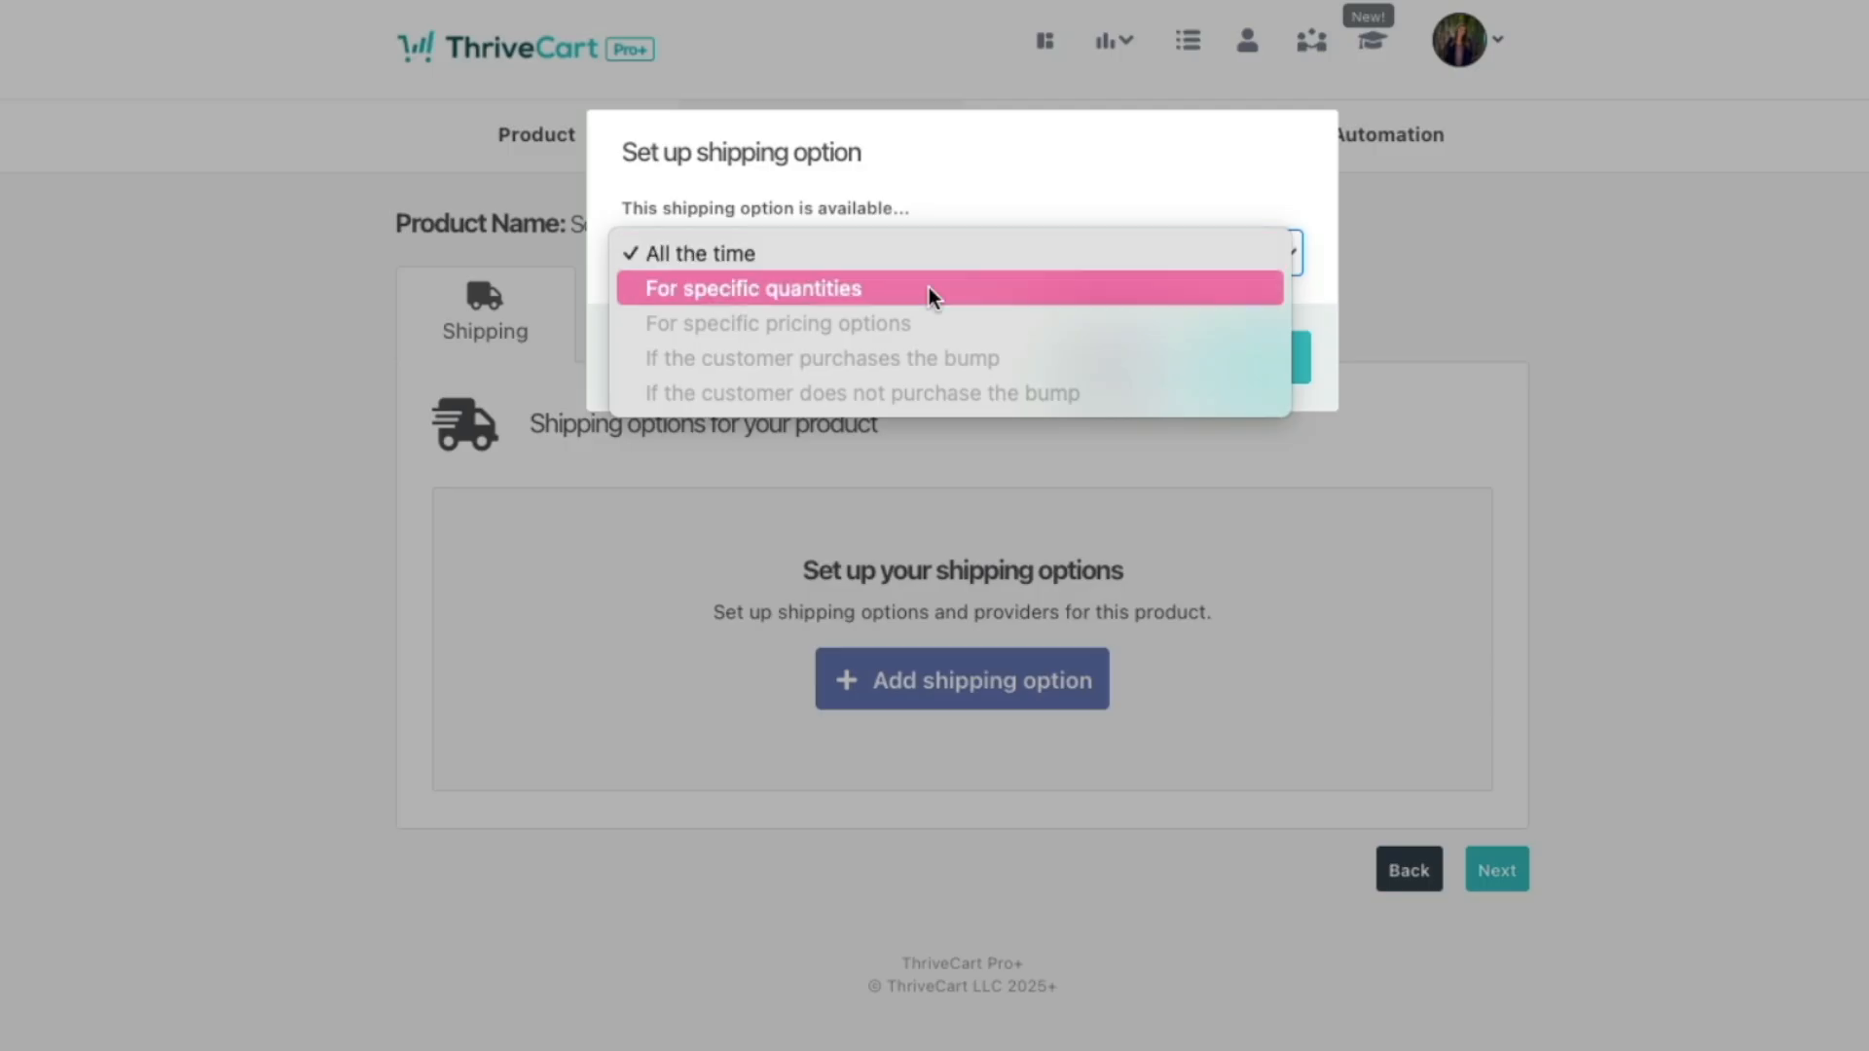
left_click(802, 289)
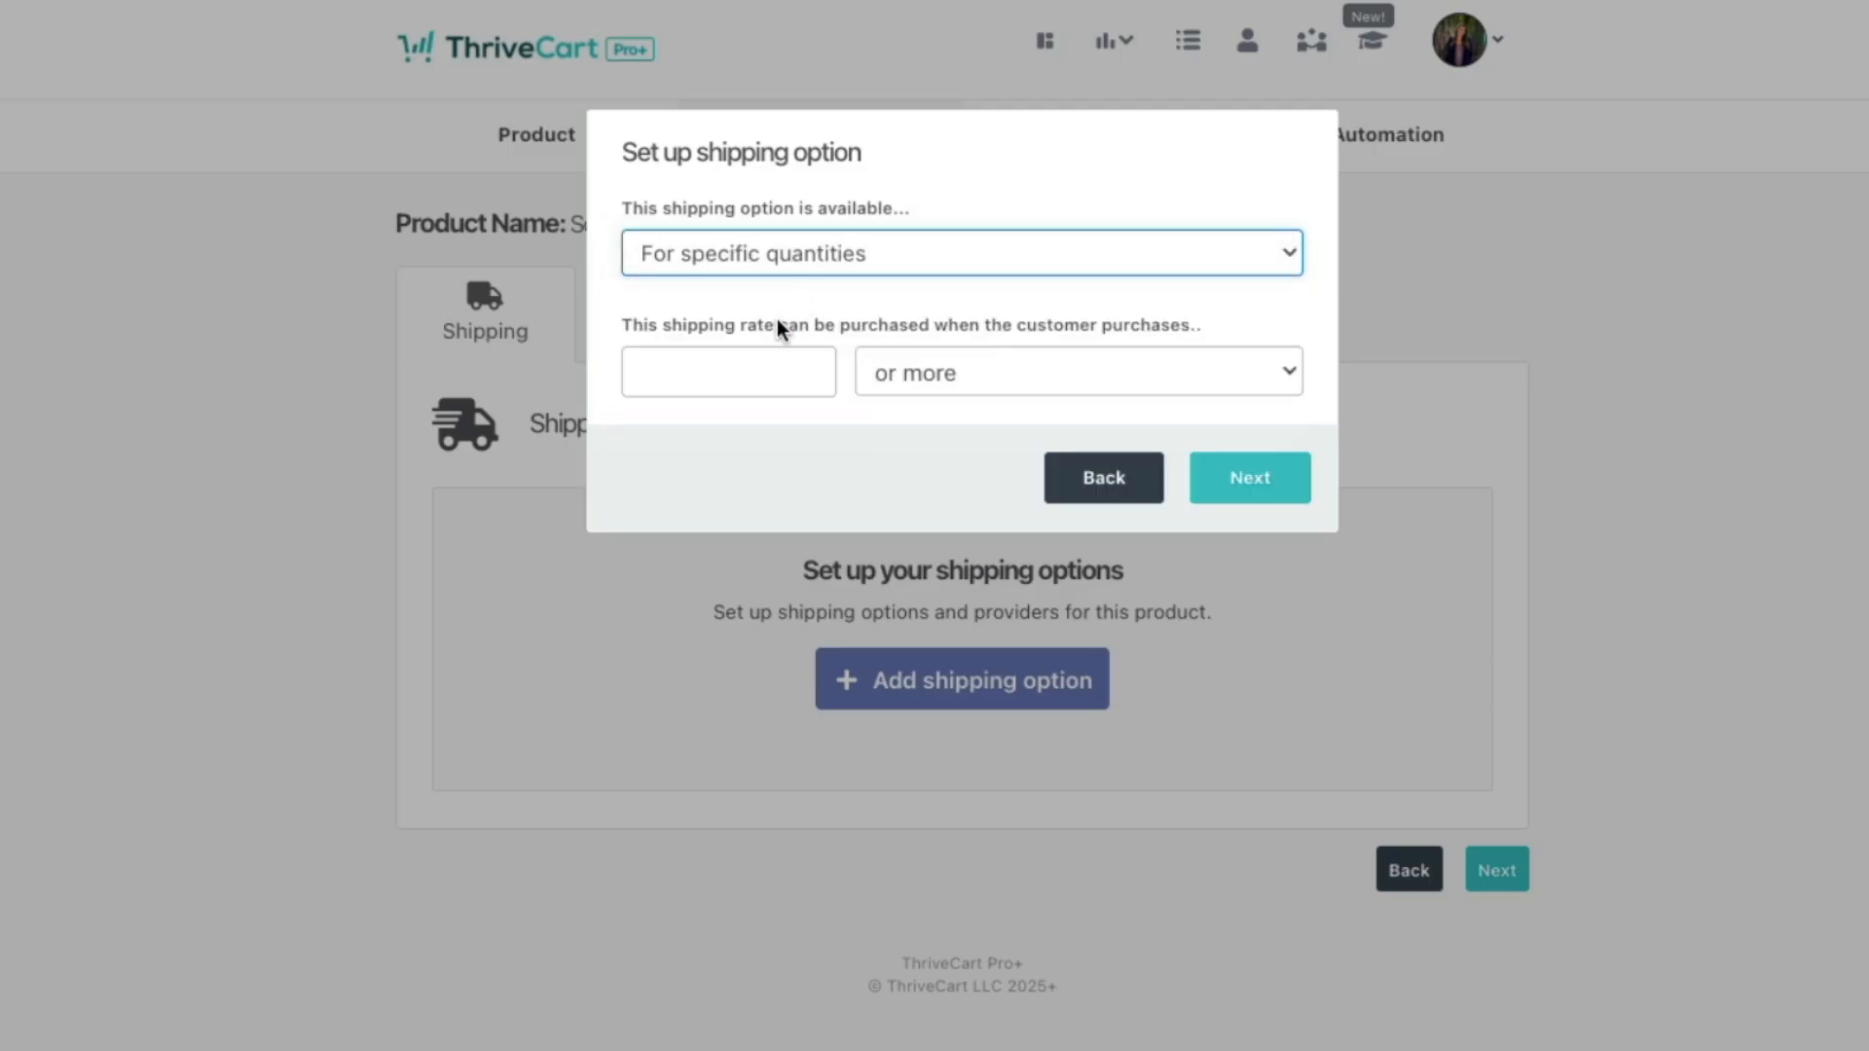
left_click(765, 366)
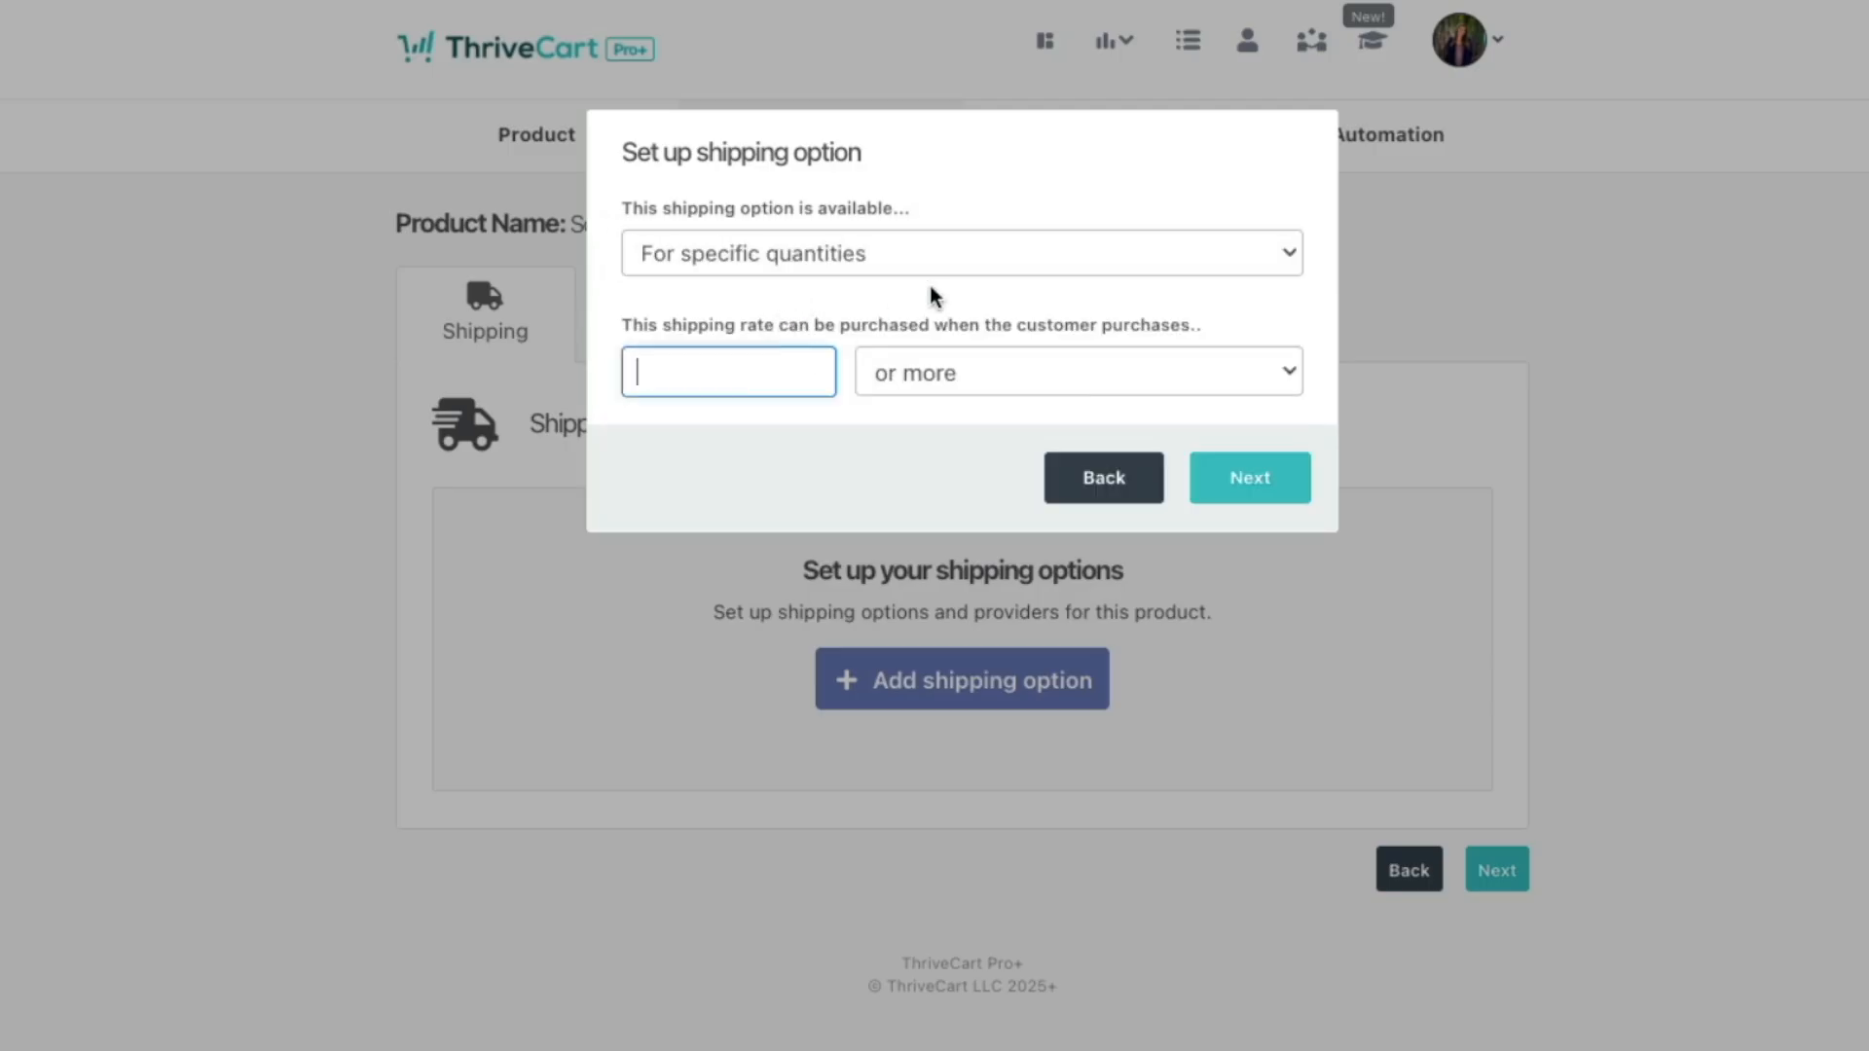
type("5")
left_click(1047, 389)
left_click(1048, 387)
left_click(1218, 498)
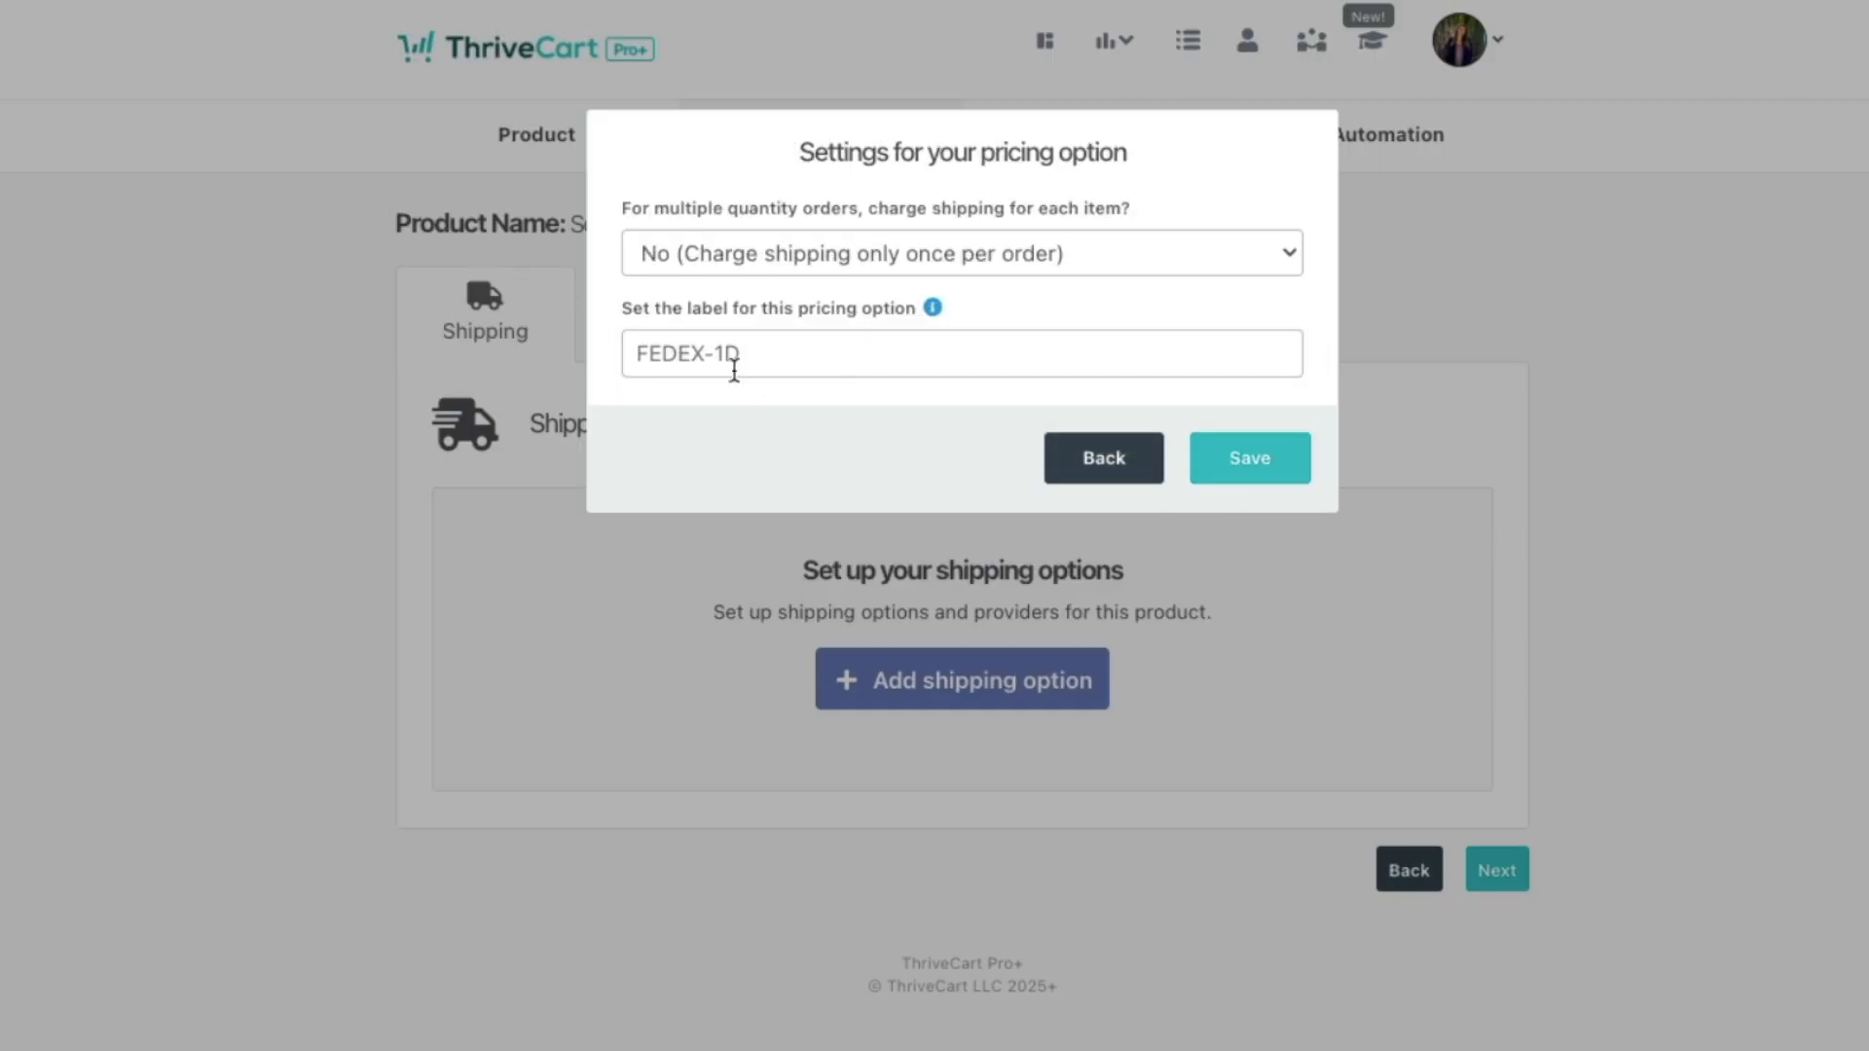
Step: Charge shipping once per order, label the option 'FedEx', and save it
left_click(735, 253)
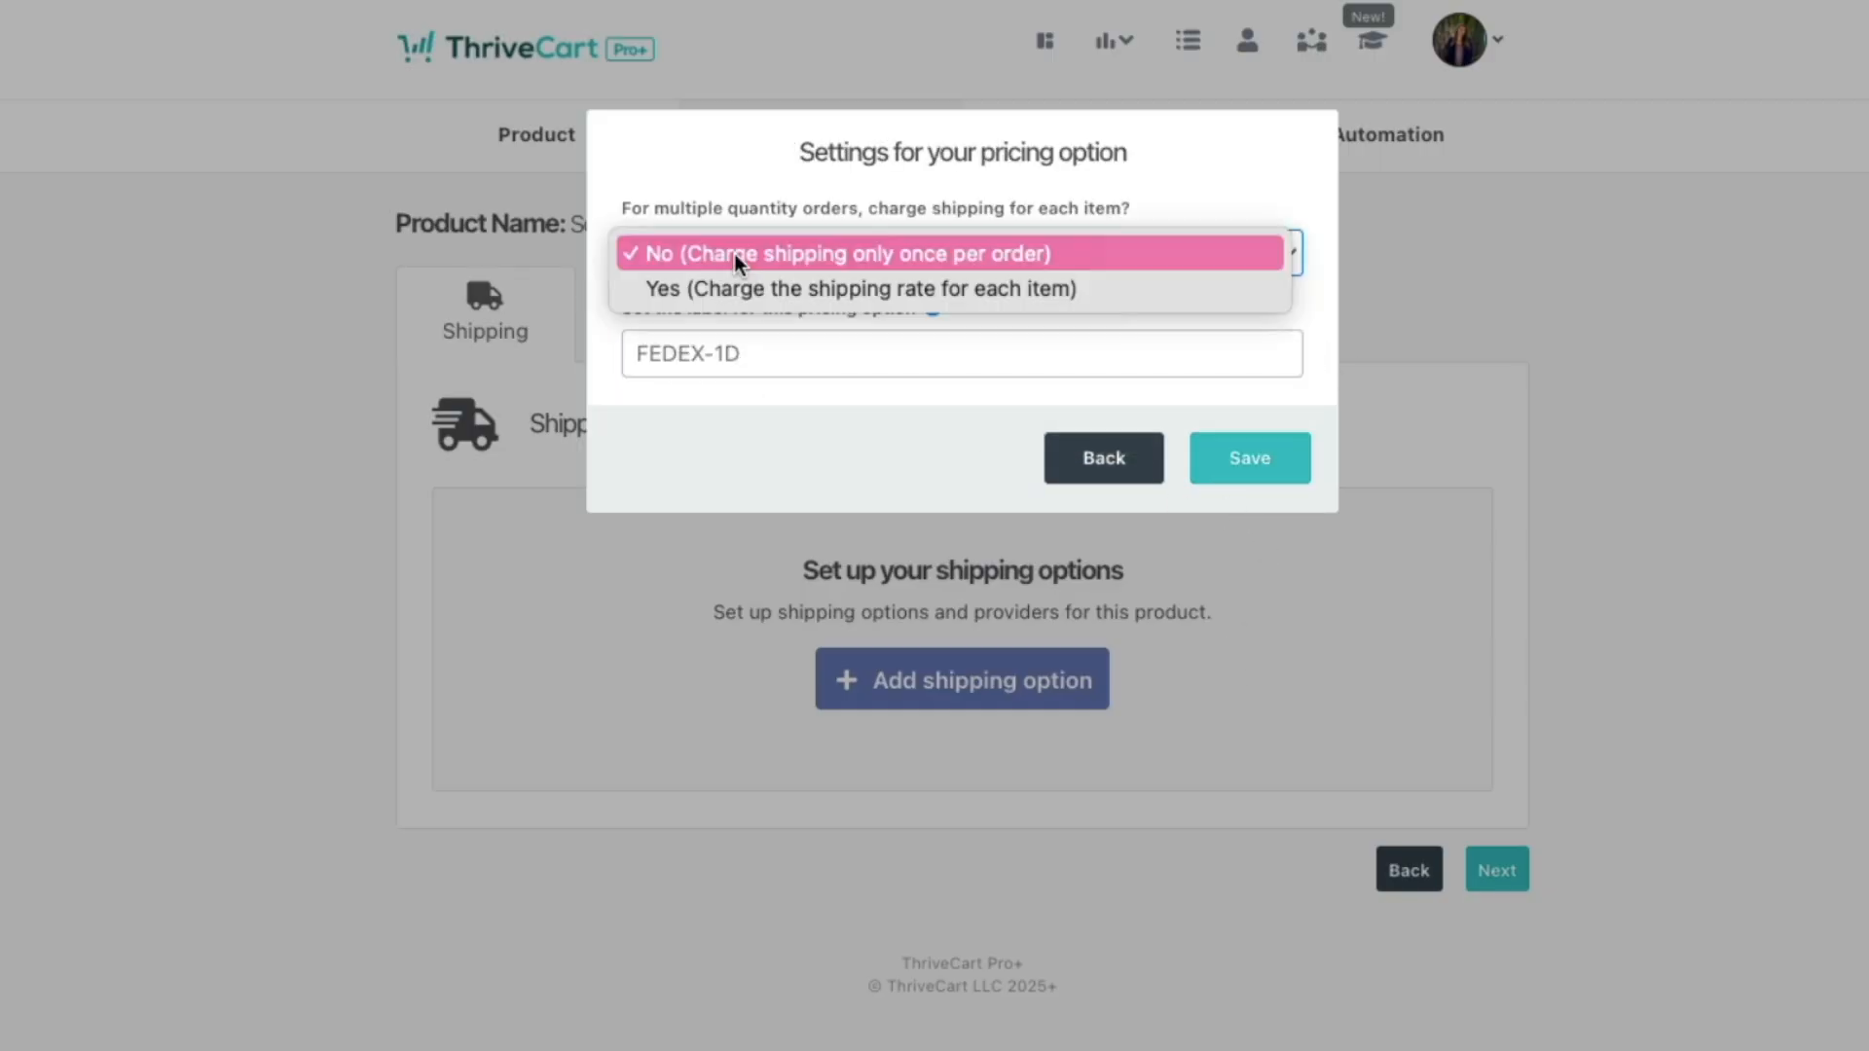
left_click(1186, 255)
left_click(838, 356)
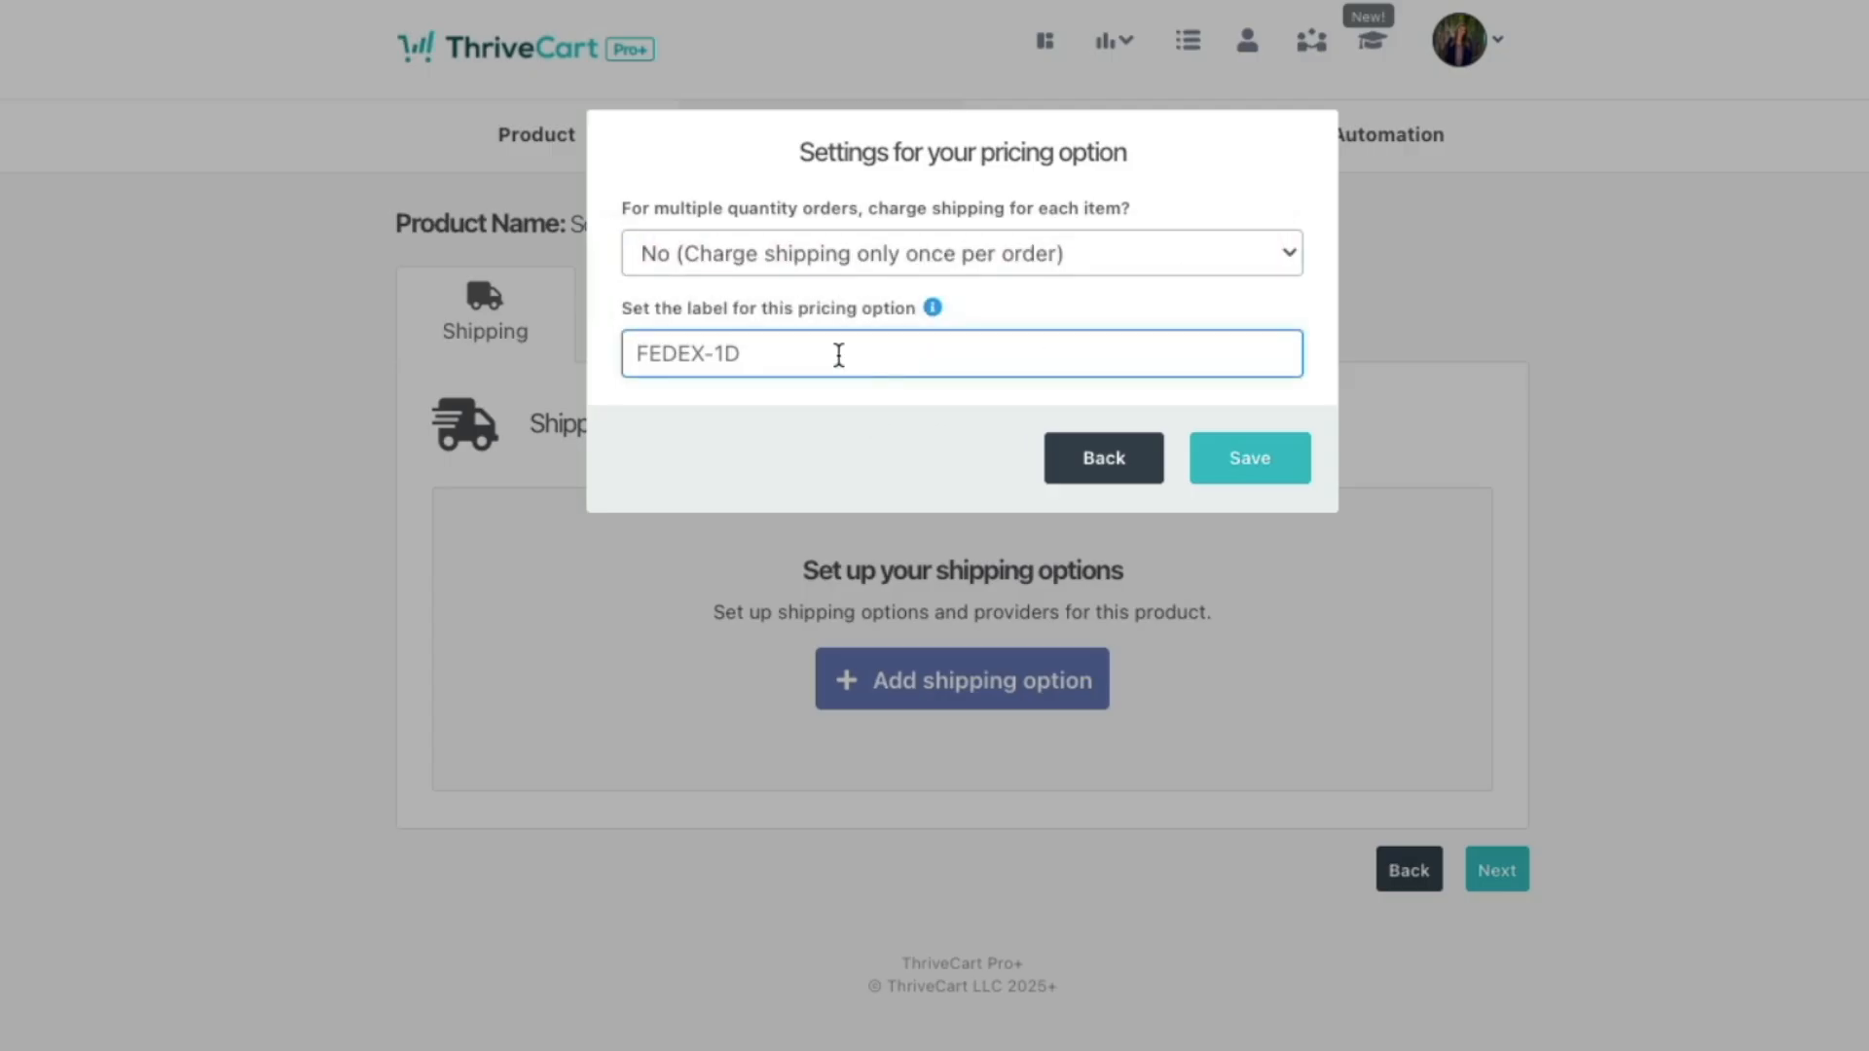
type("FedEx")
left_click(1244, 472)
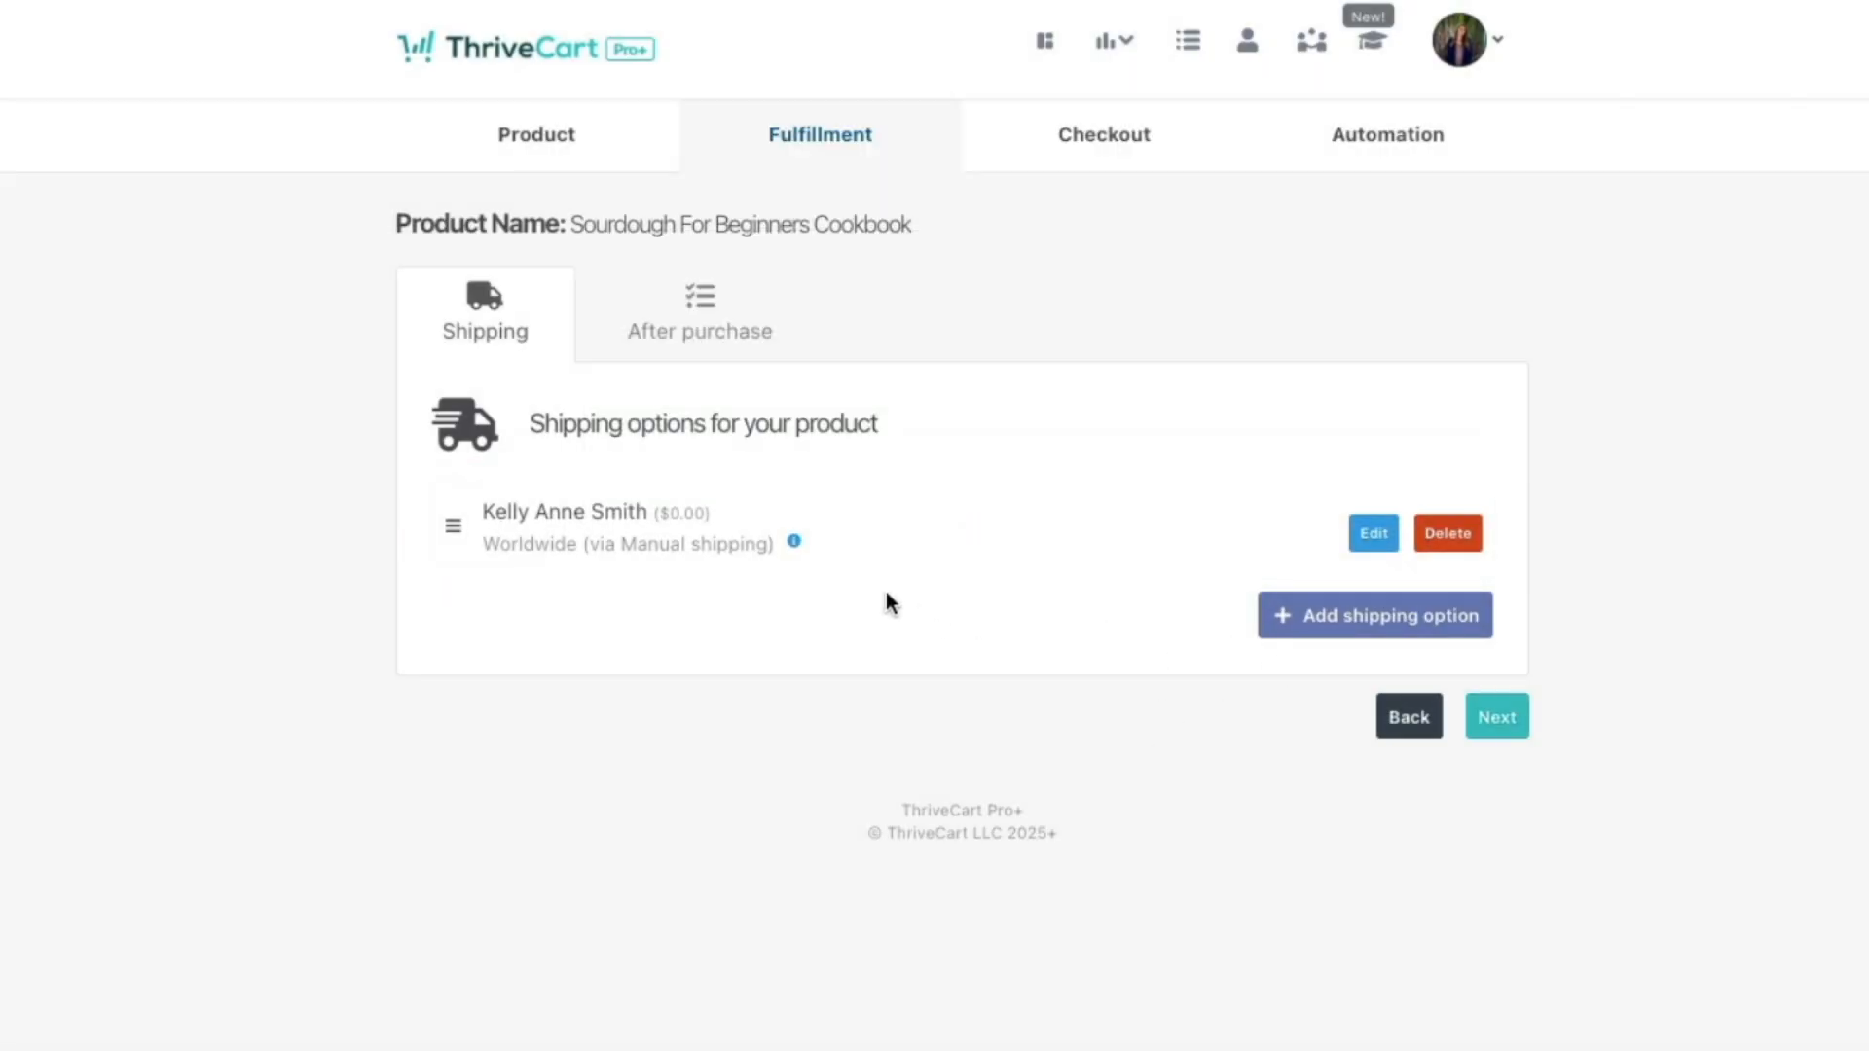
Step: Add a second worldwide manual shipping option charging $10.00 for a 10 kg, 10×10×10 in parcel
left_click(1392, 635)
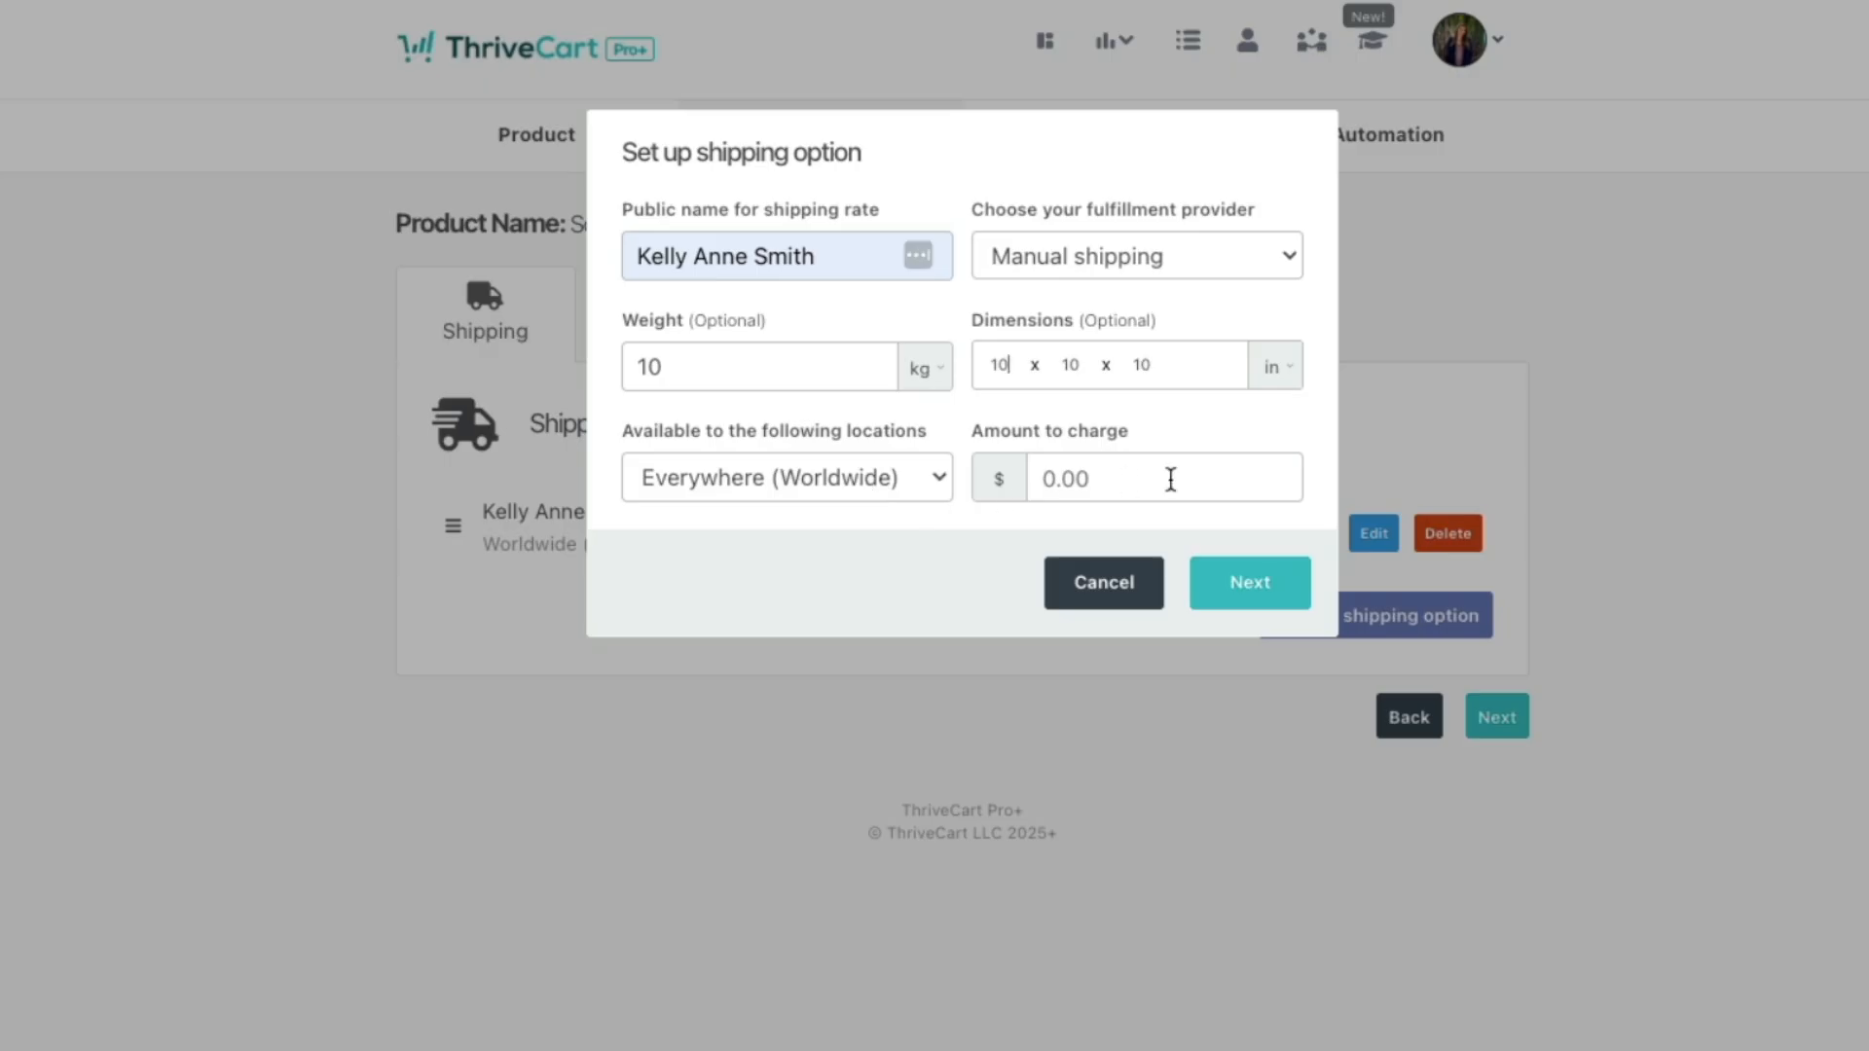
left_click(1168, 477)
type("10")
left_click(1202, 564)
left_click(1287, 374)
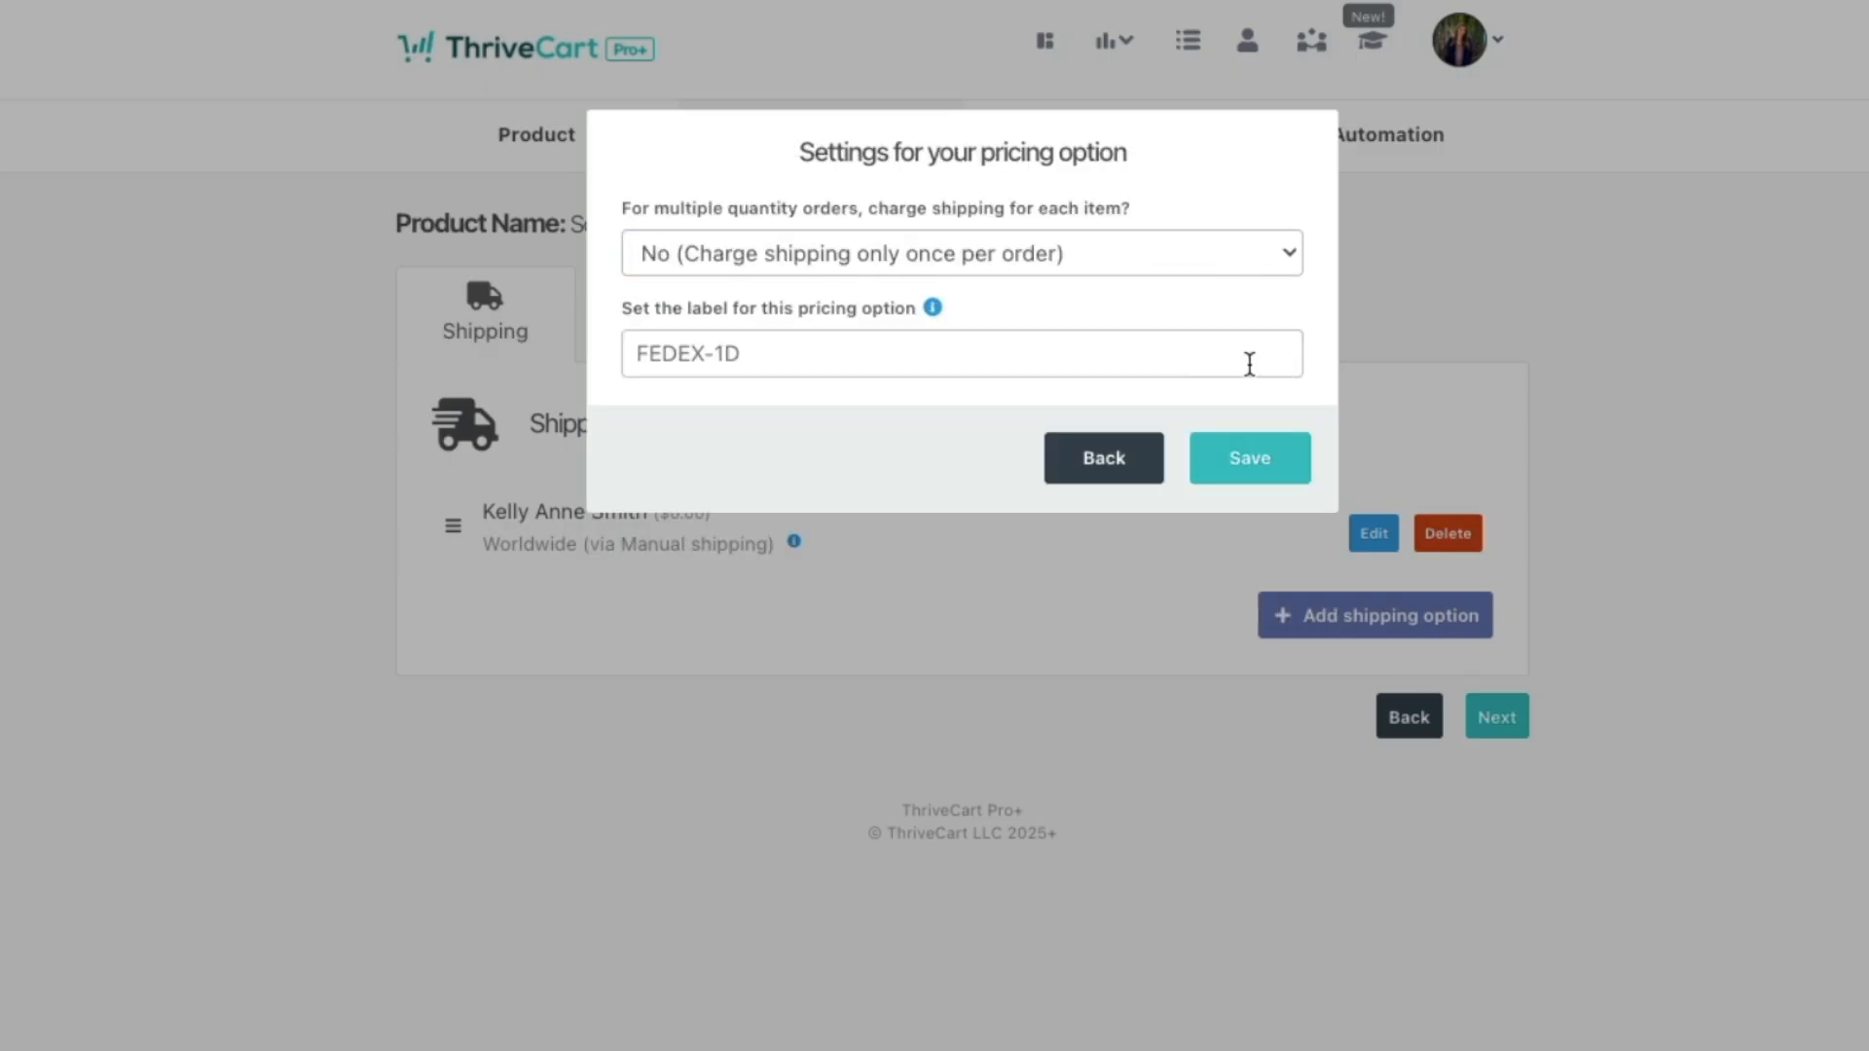
left_click(1229, 459)
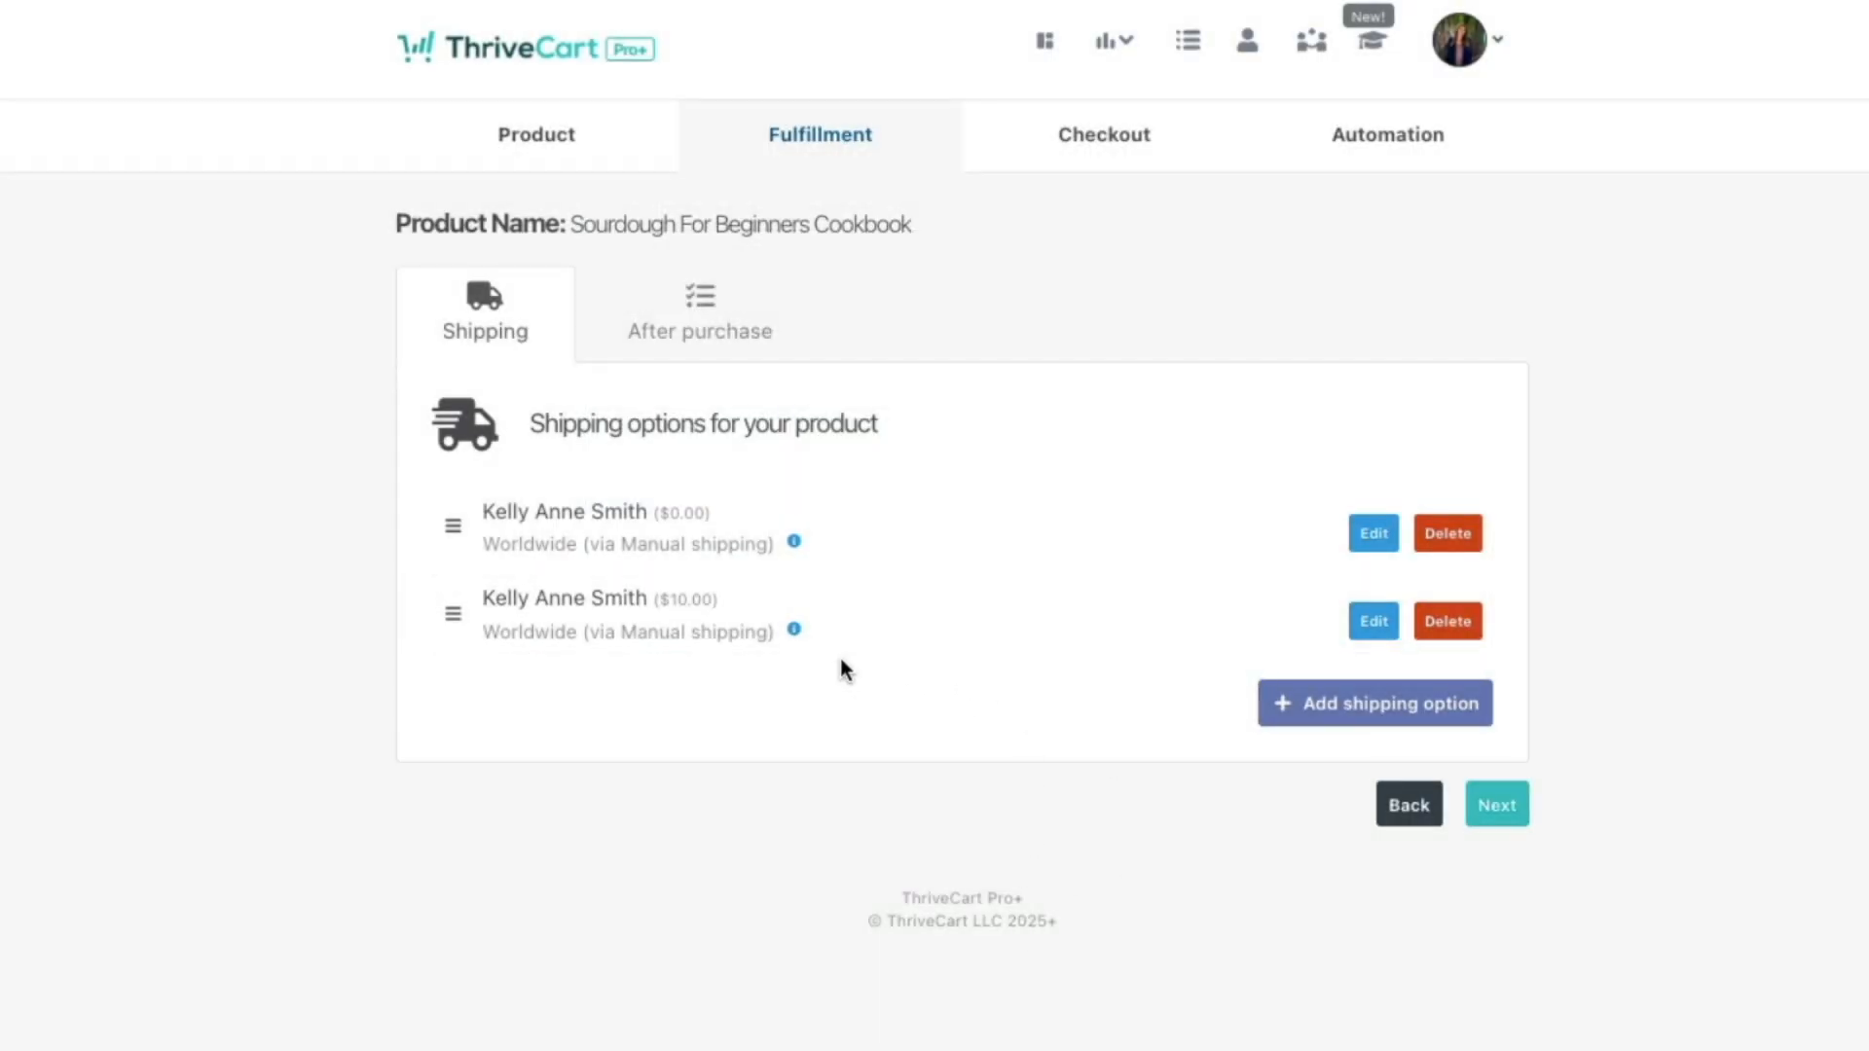
Step: Enter the support email and try adding buyers to a ThriveCart Learn membership after purchase
left_click(1514, 812)
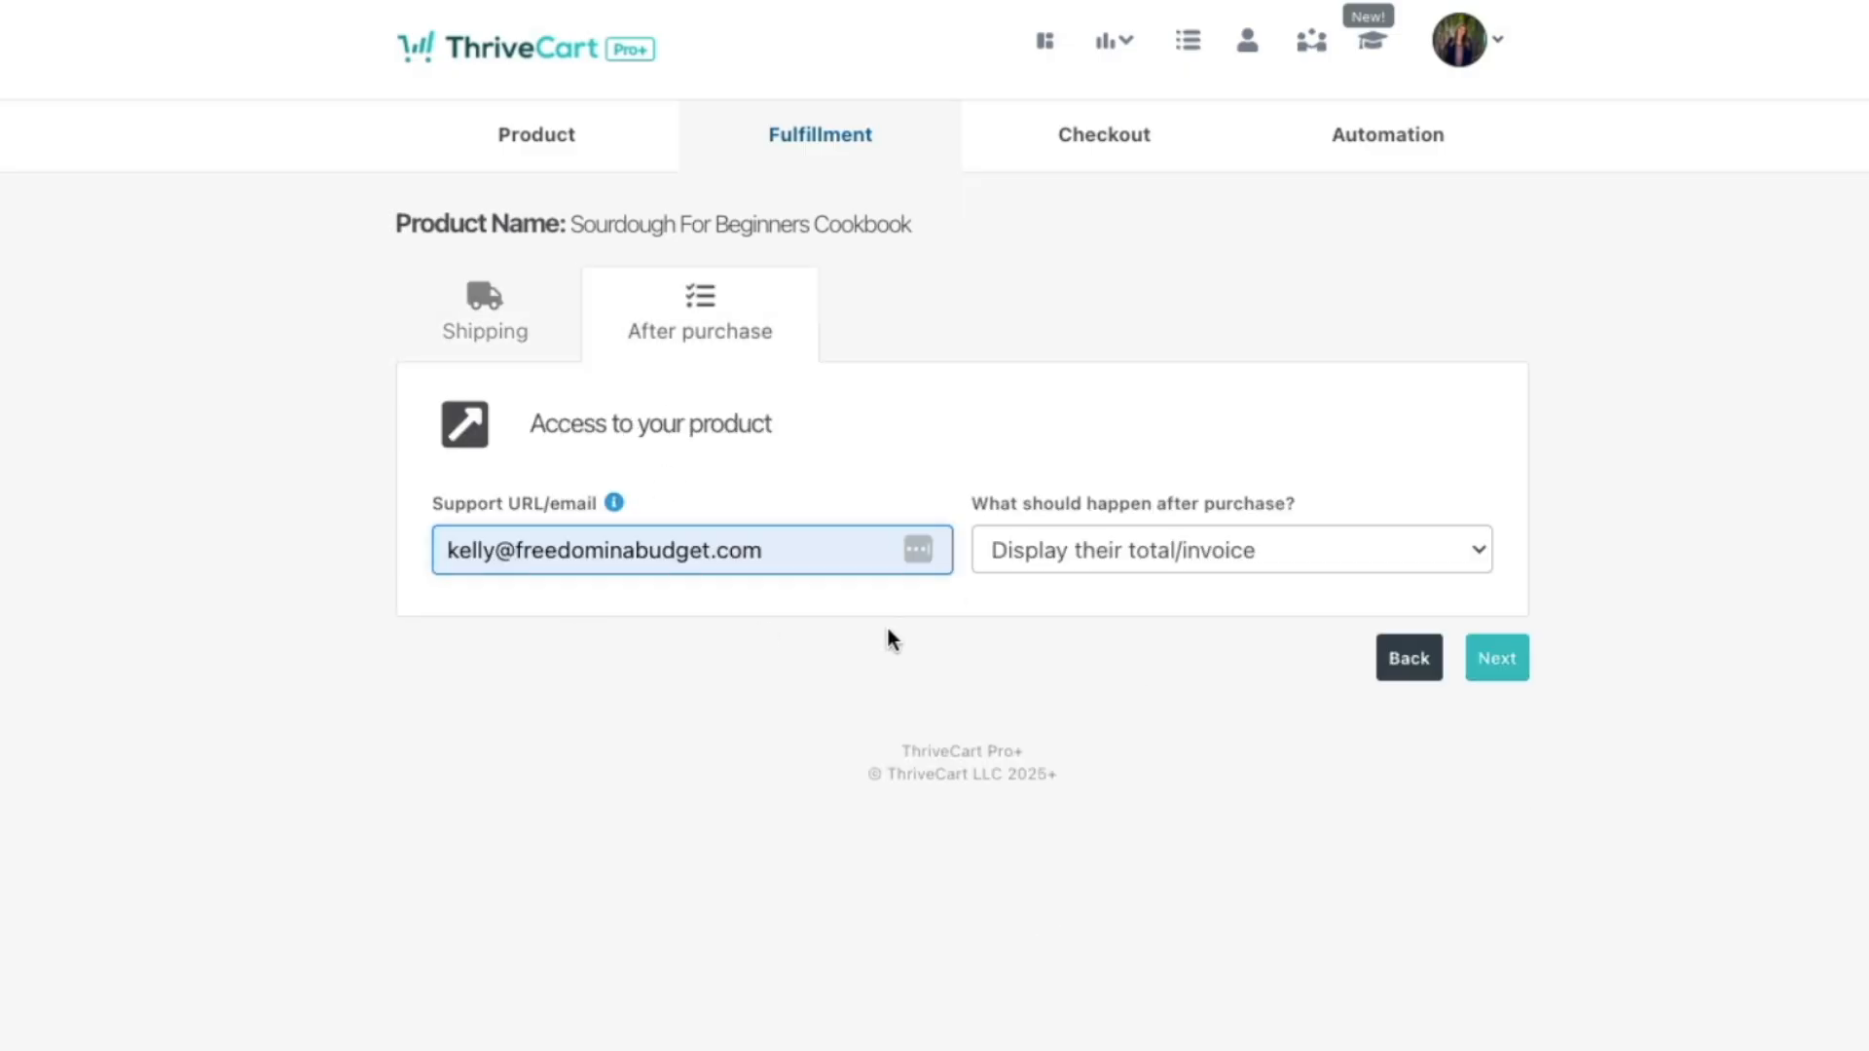
left_click(885, 628)
left_click(1127, 558)
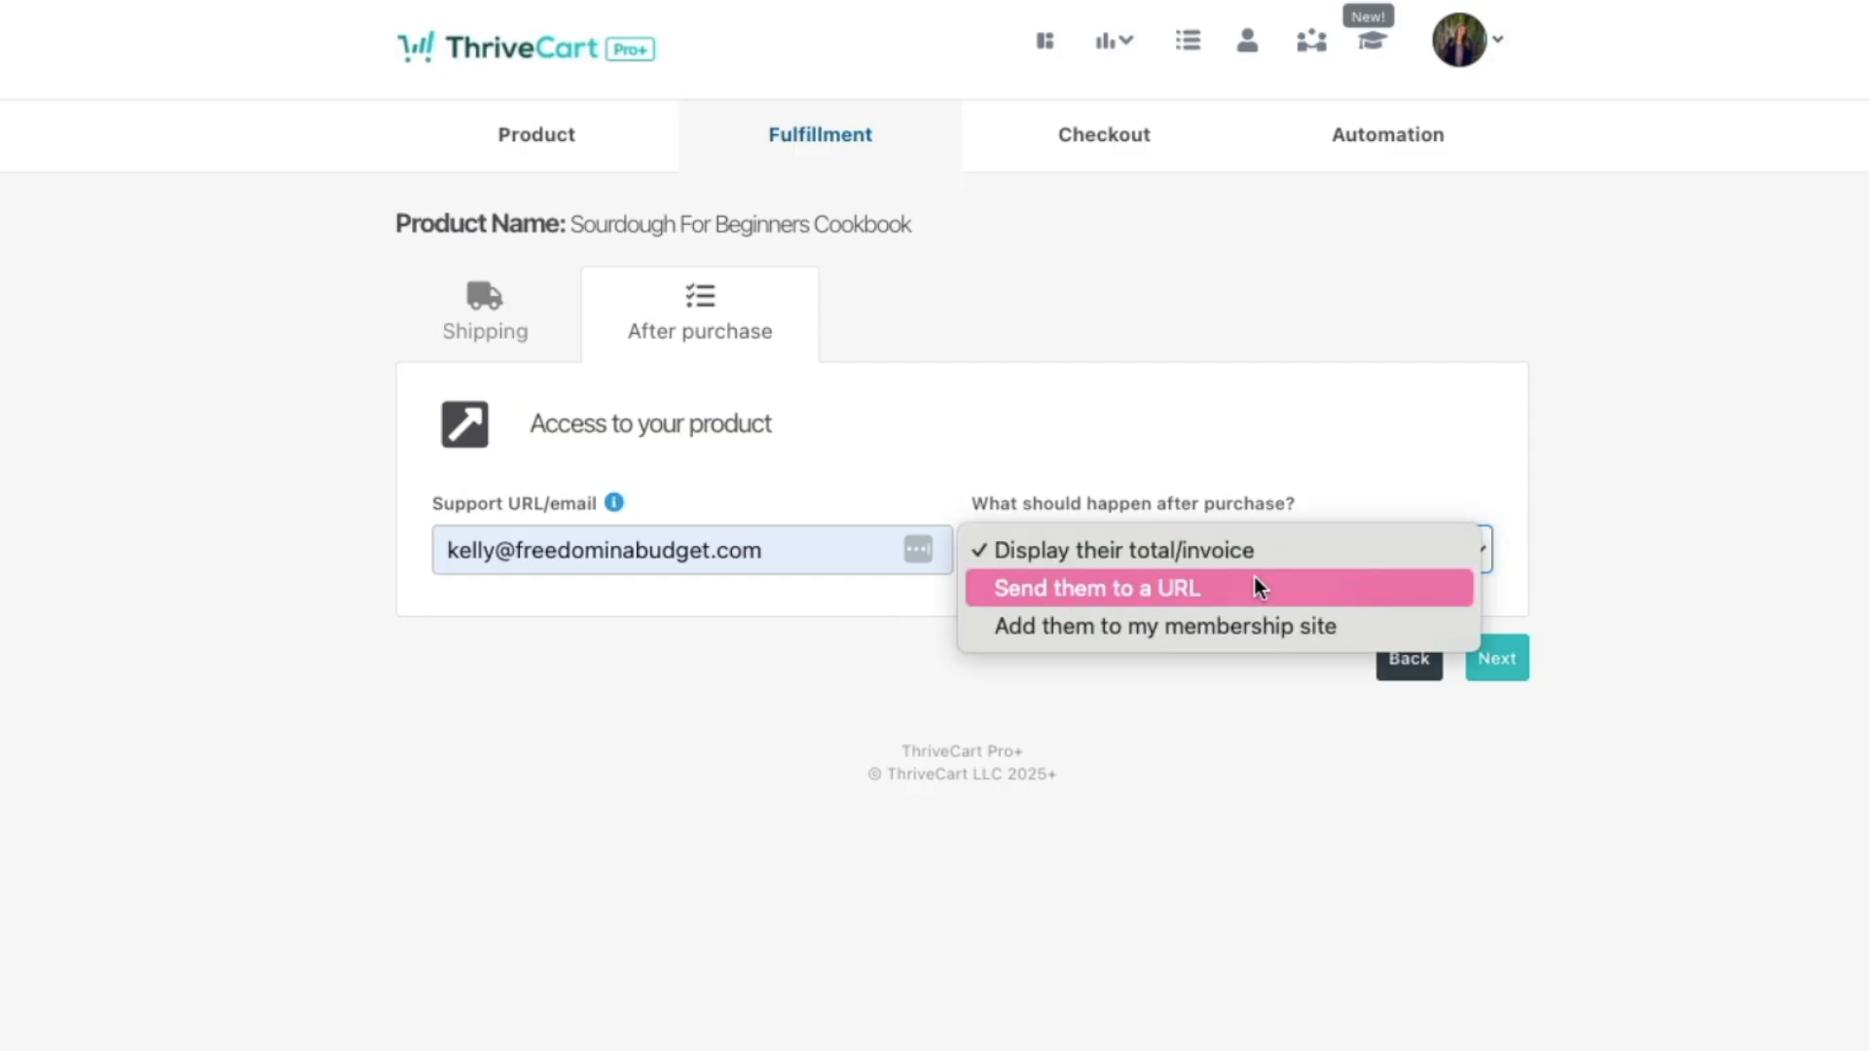
left_click(1222, 624)
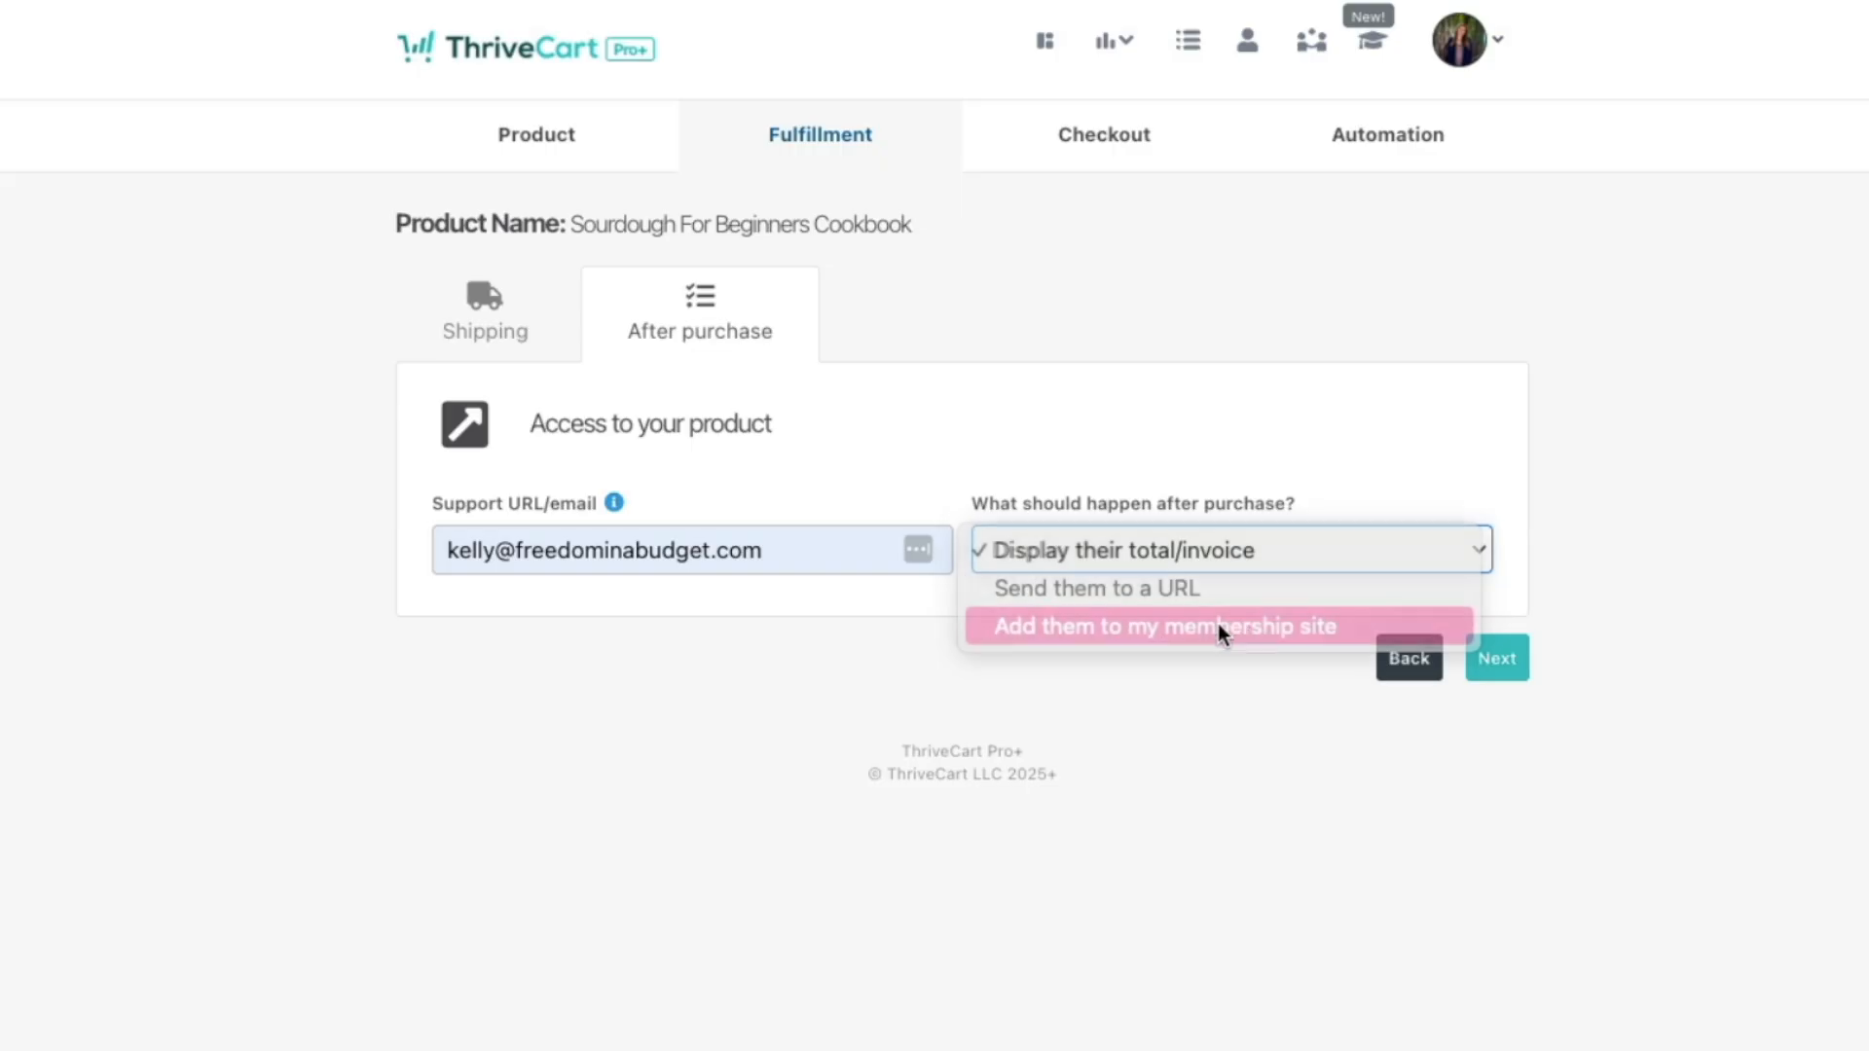
left_click(672, 686)
left_click(676, 681)
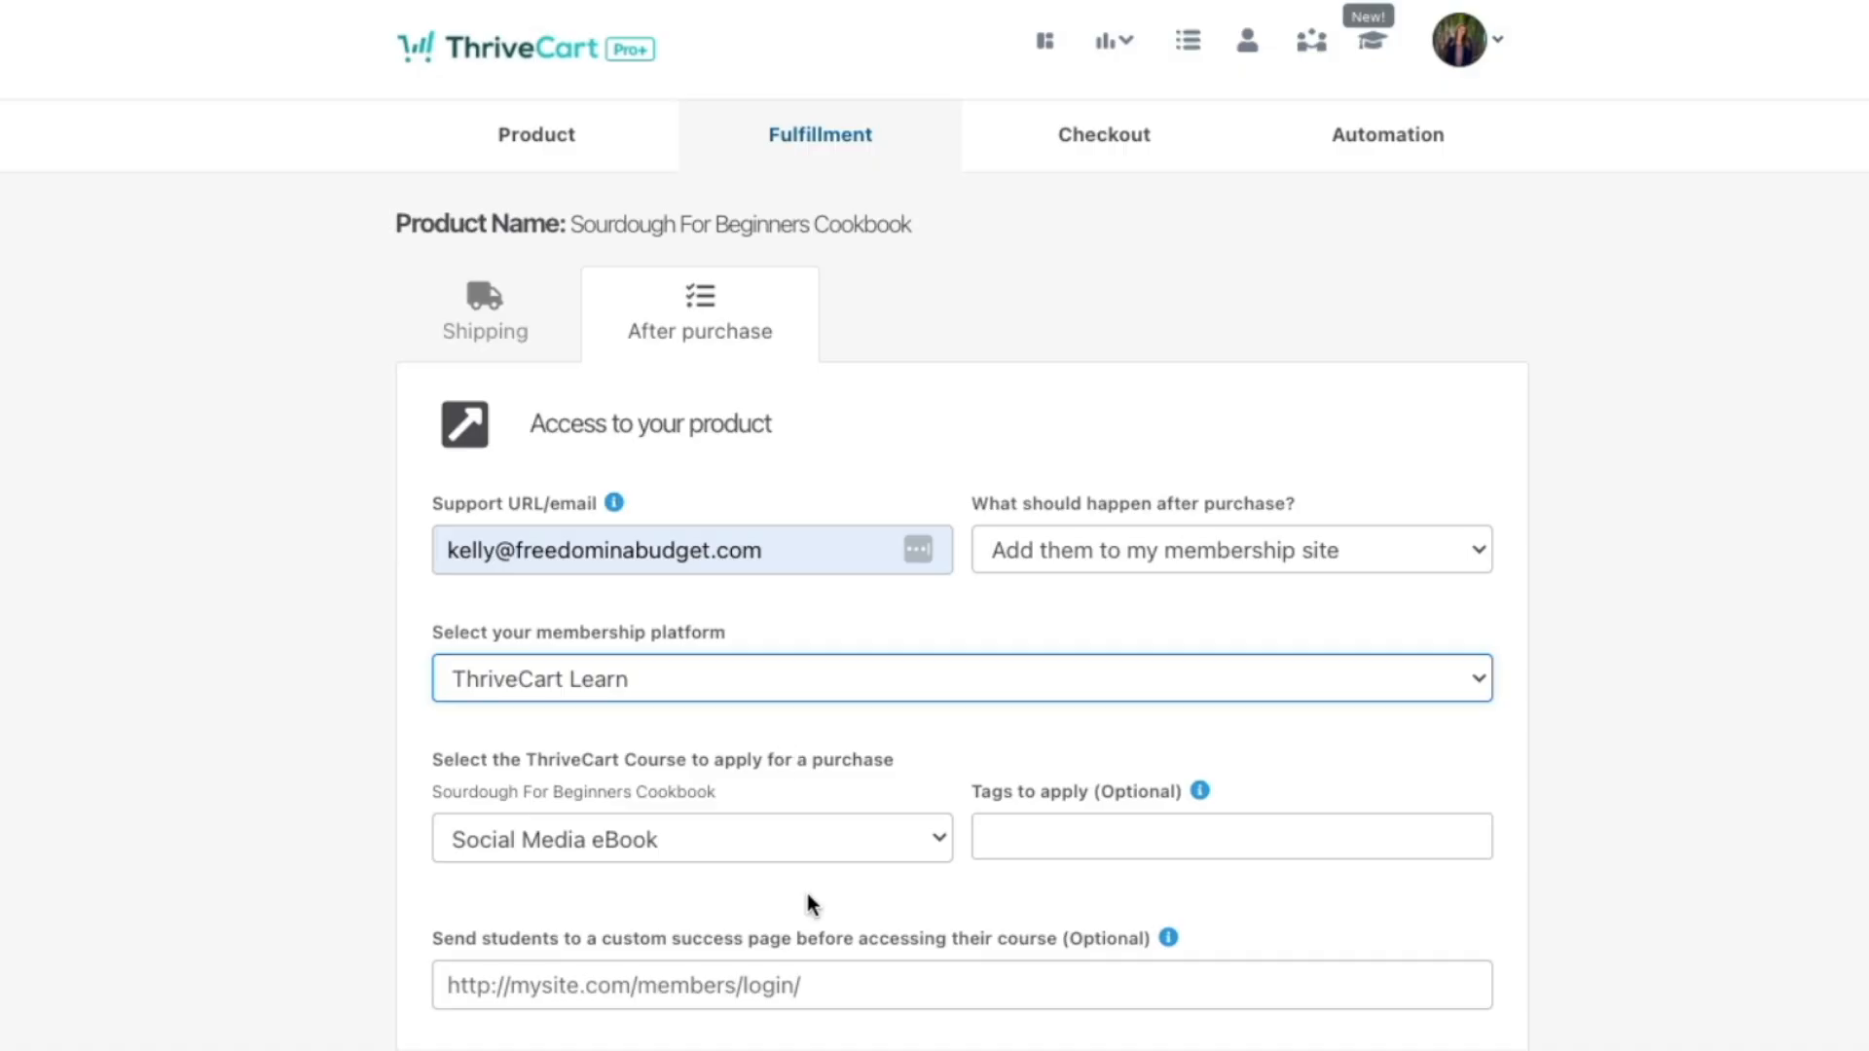
Step: Switch the after-purchase action back to displaying the buyer's total/invoice and continue
left_click(1206, 537)
left_click(1220, 479)
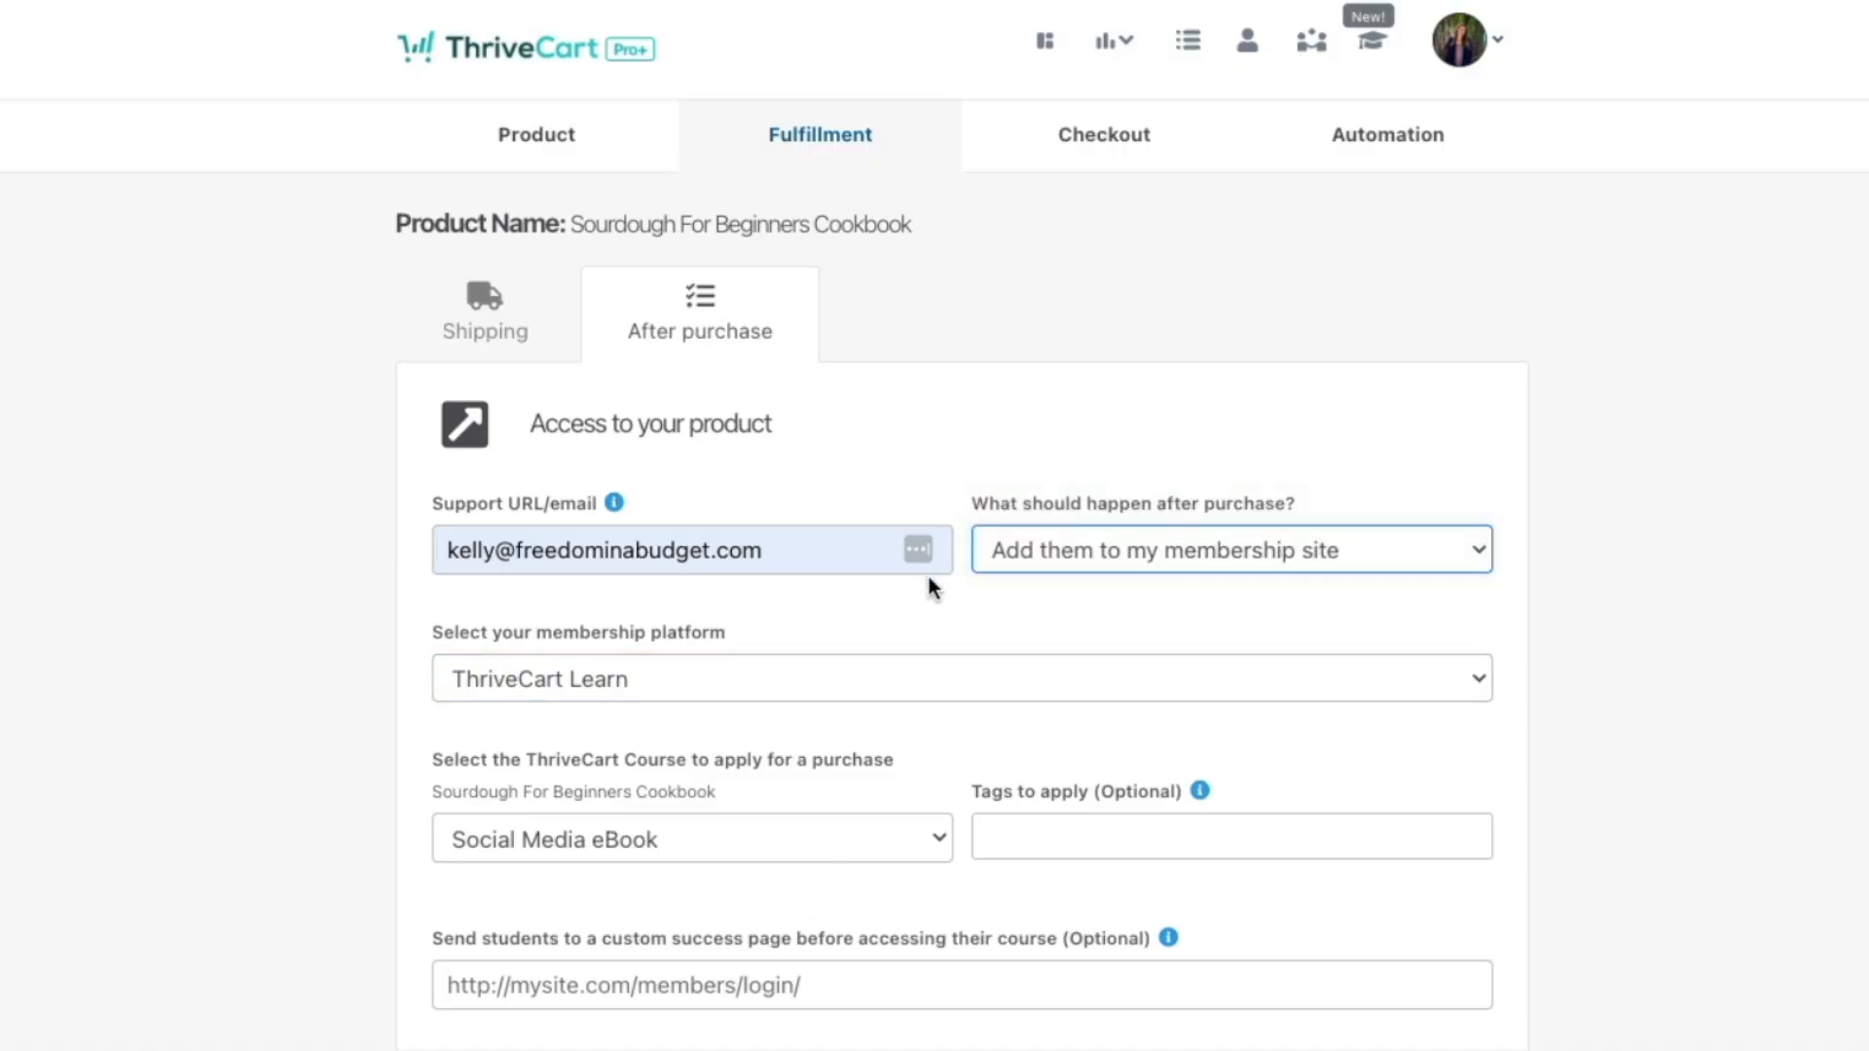
left_click(1497, 672)
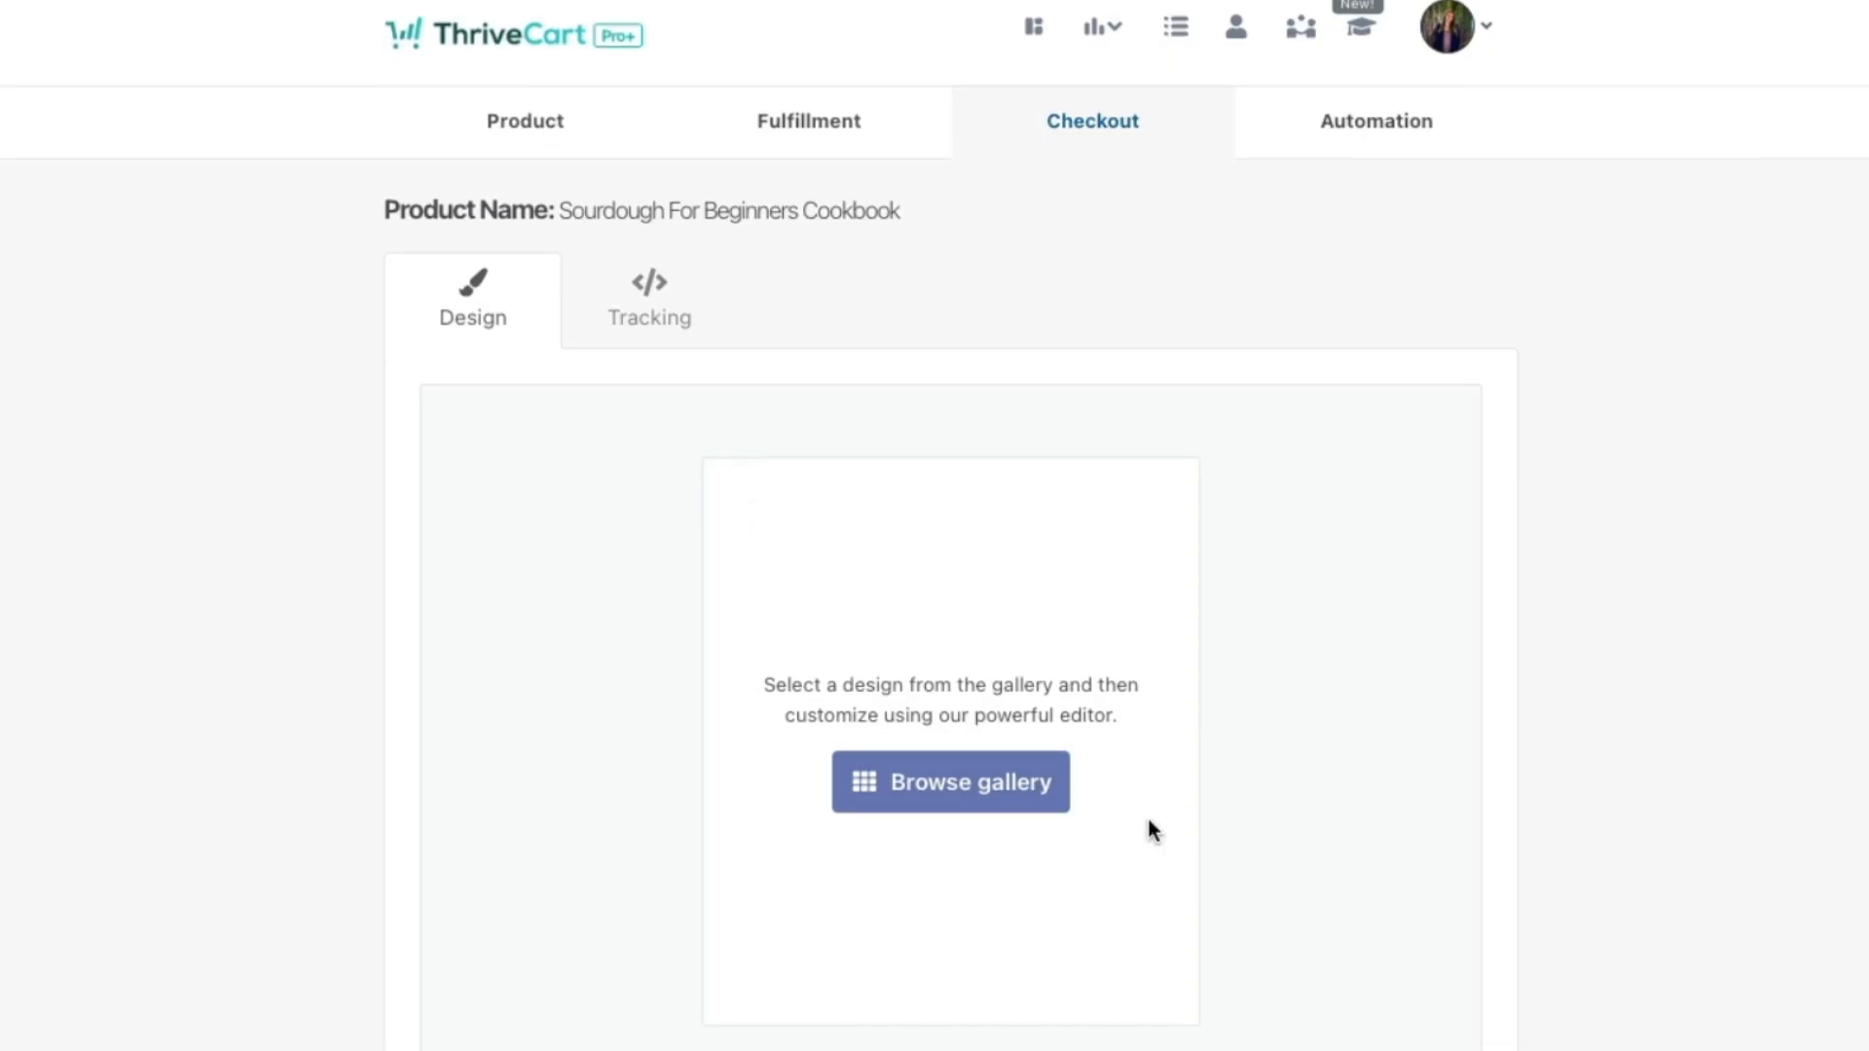
Step: Browse the checkout design gallery and preview the cybersecurity guide template
left_click(945, 806)
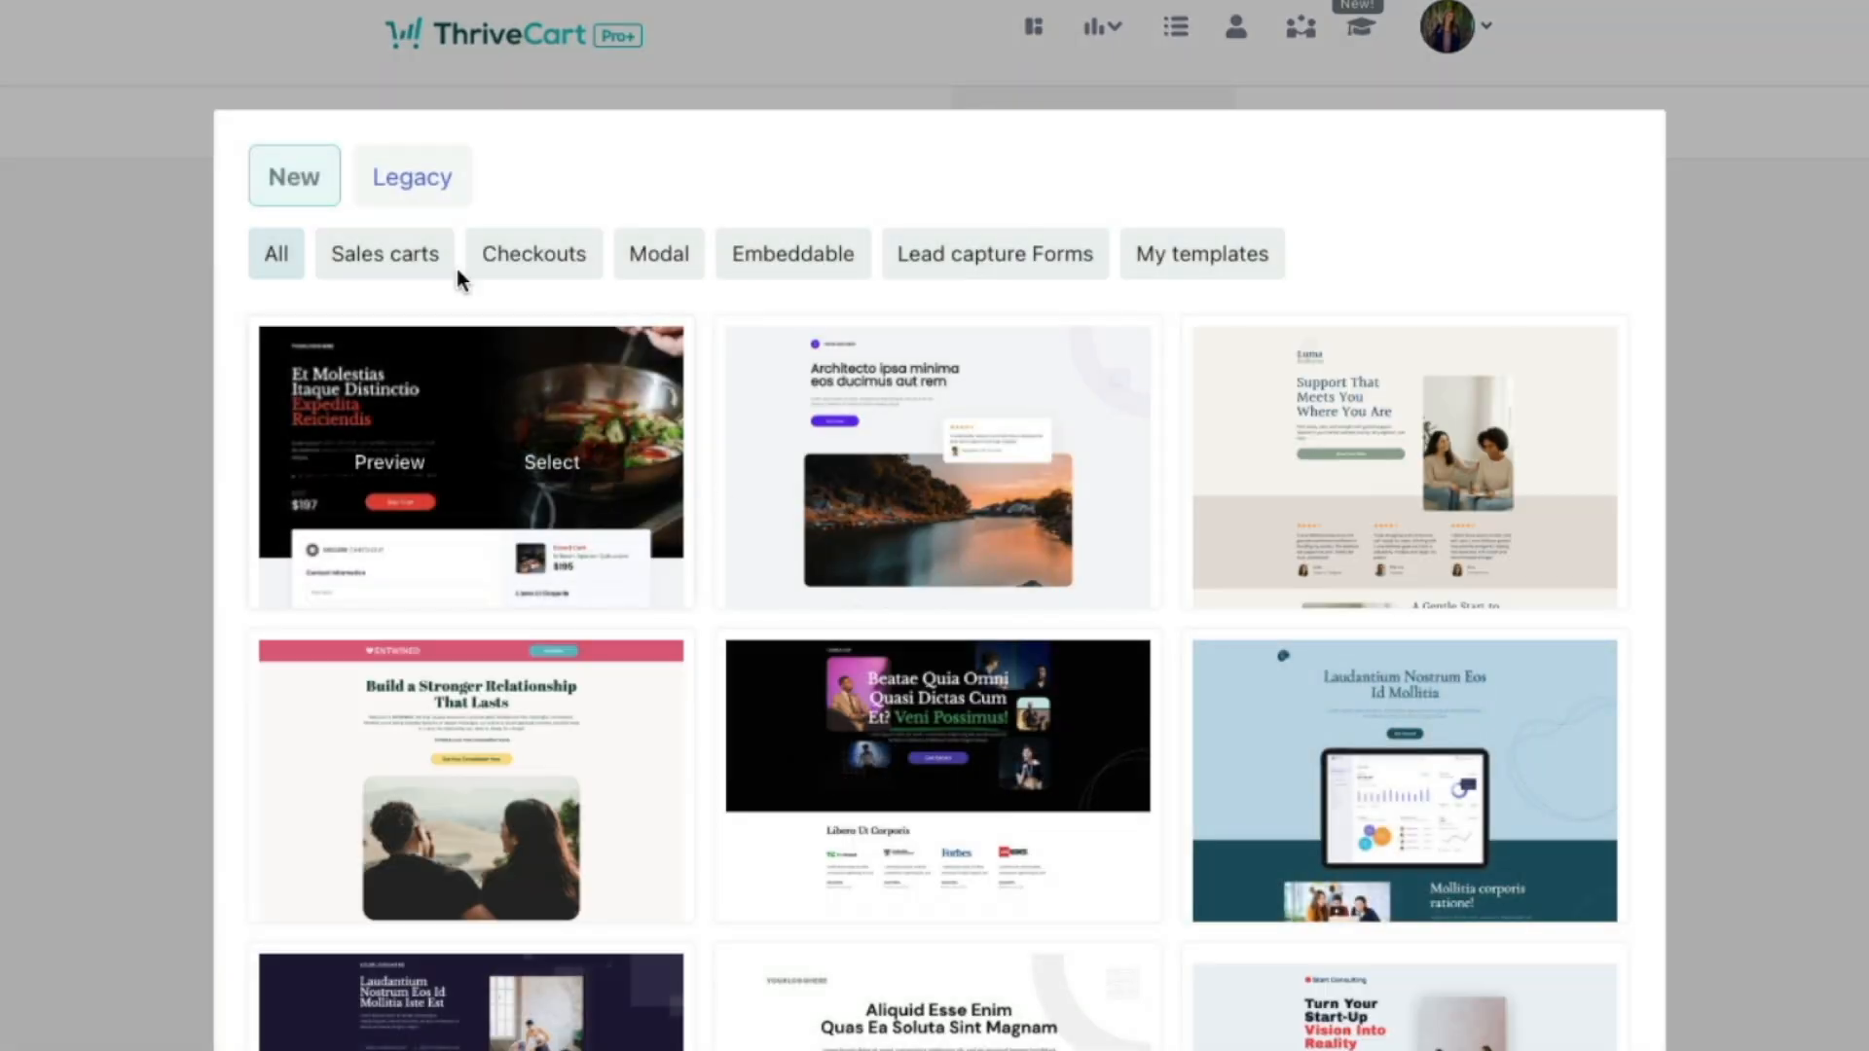
scroll(817, 575, "down", 10)
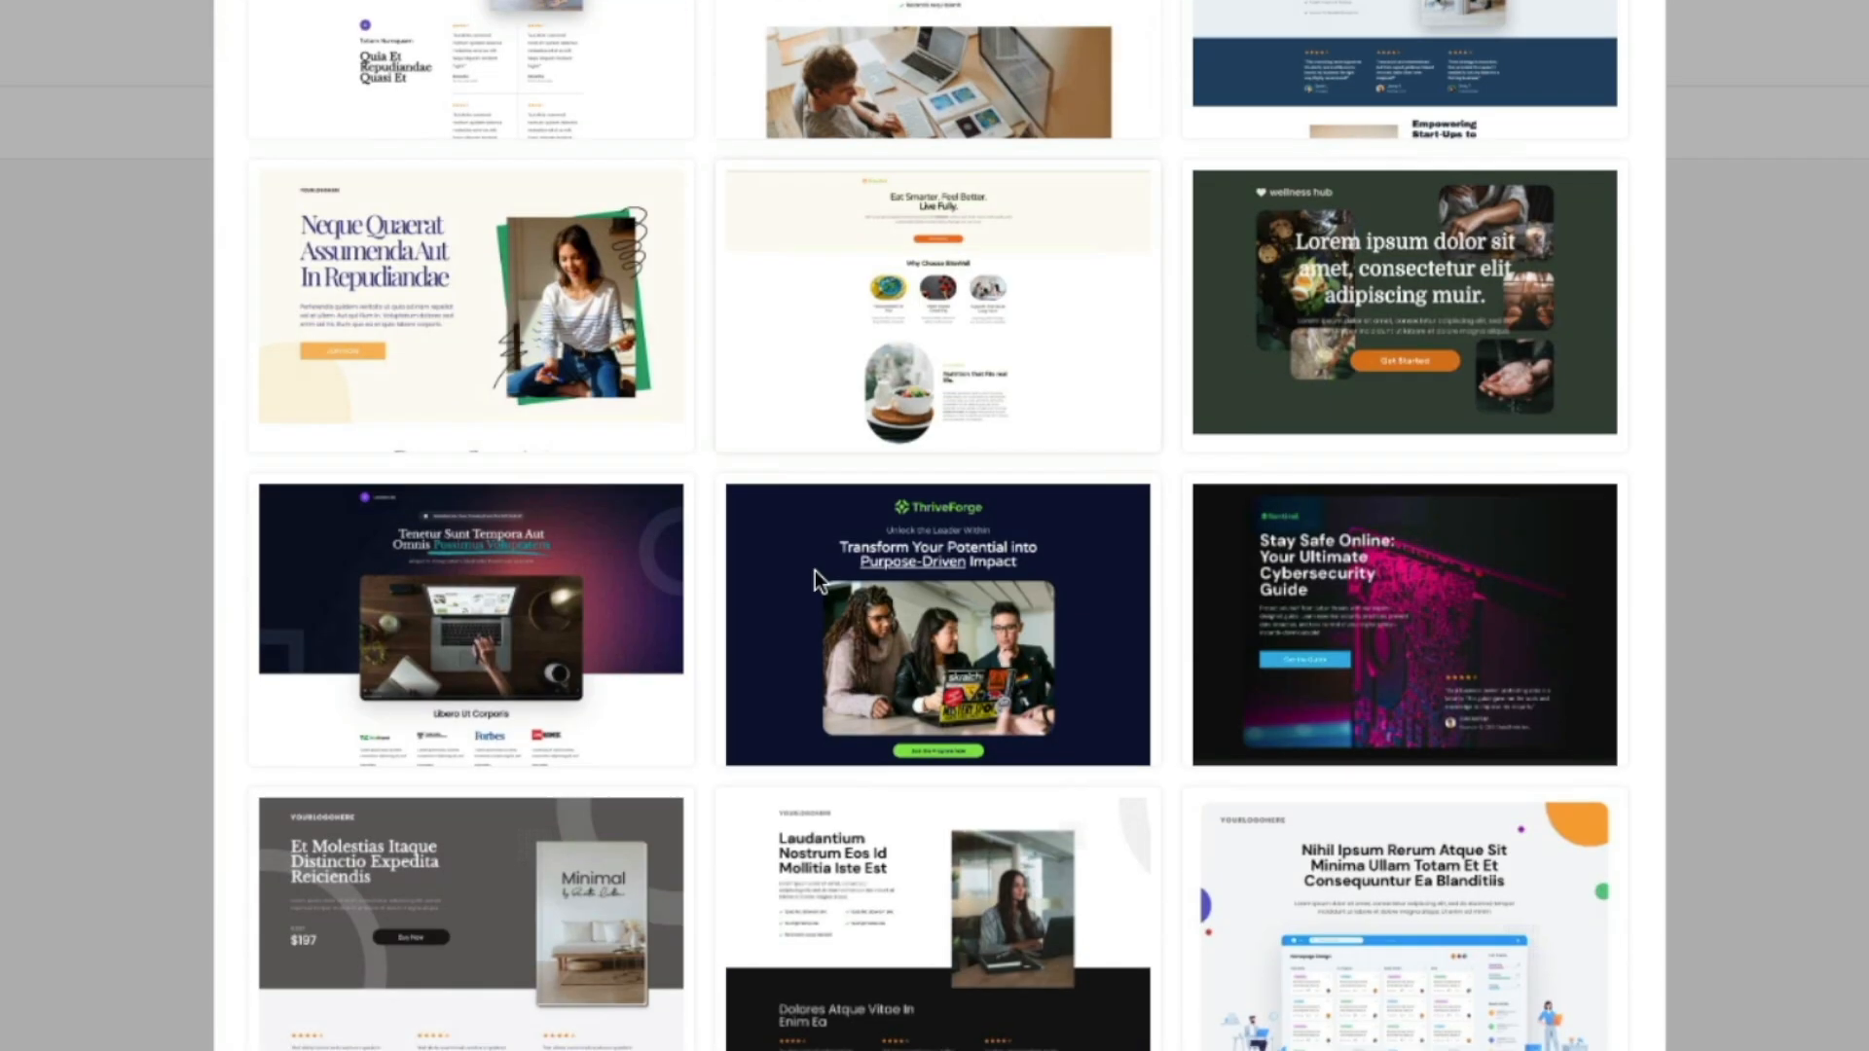
left_click(1323, 565)
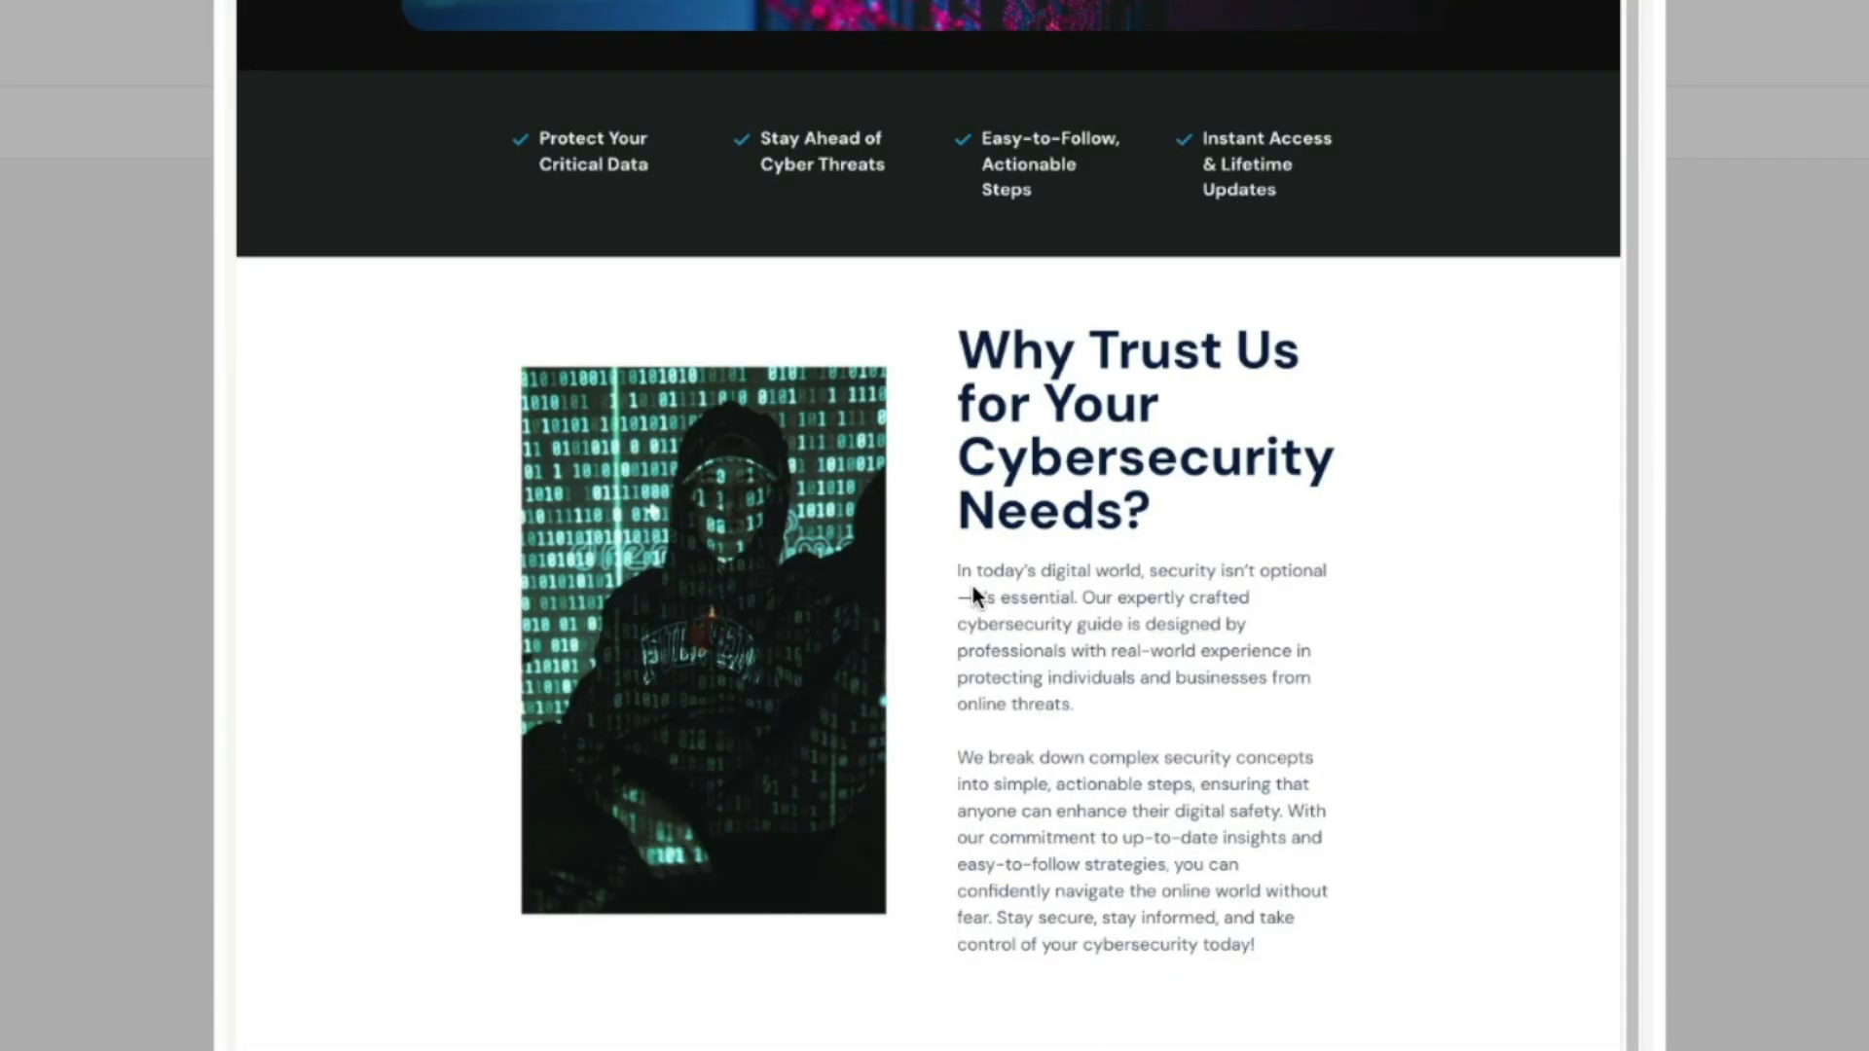
scroll(973, 594, "down", 10)
scroll(971, 602, "down", 10)
scroll(1076, 529, "up", 20)
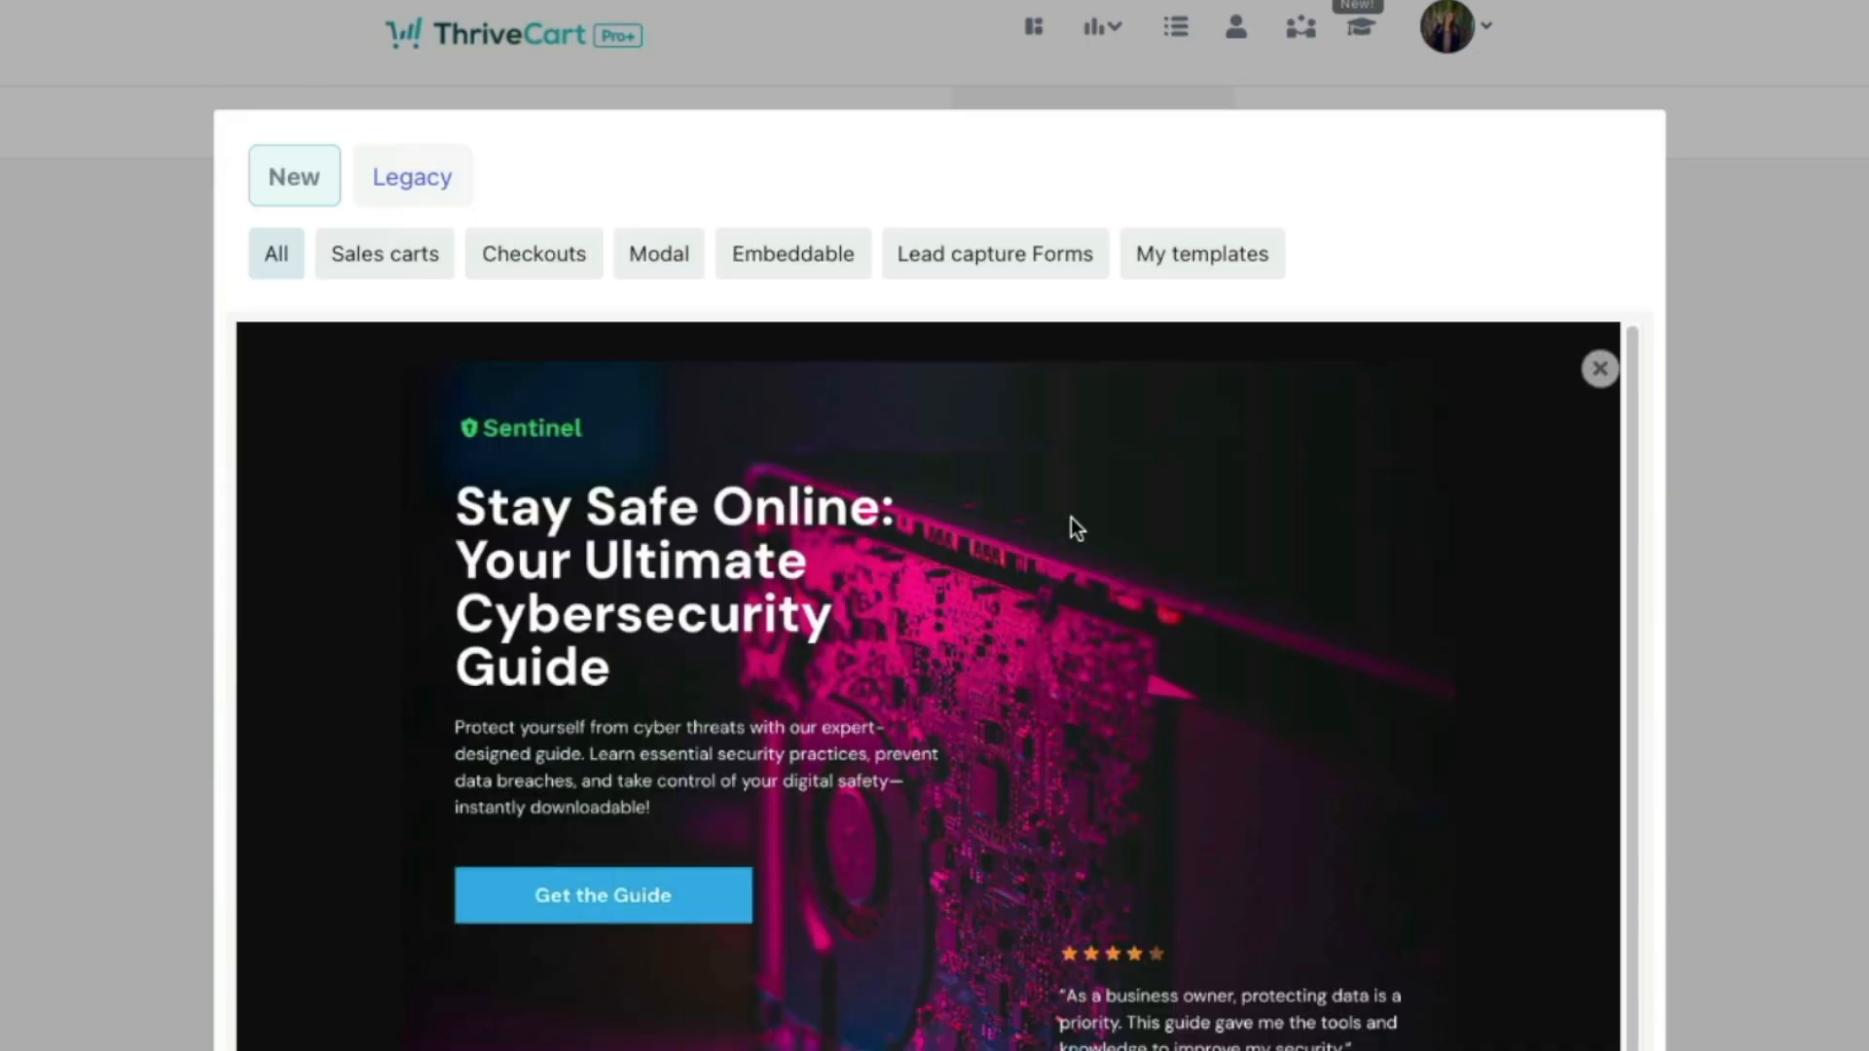
left_click(1601, 369)
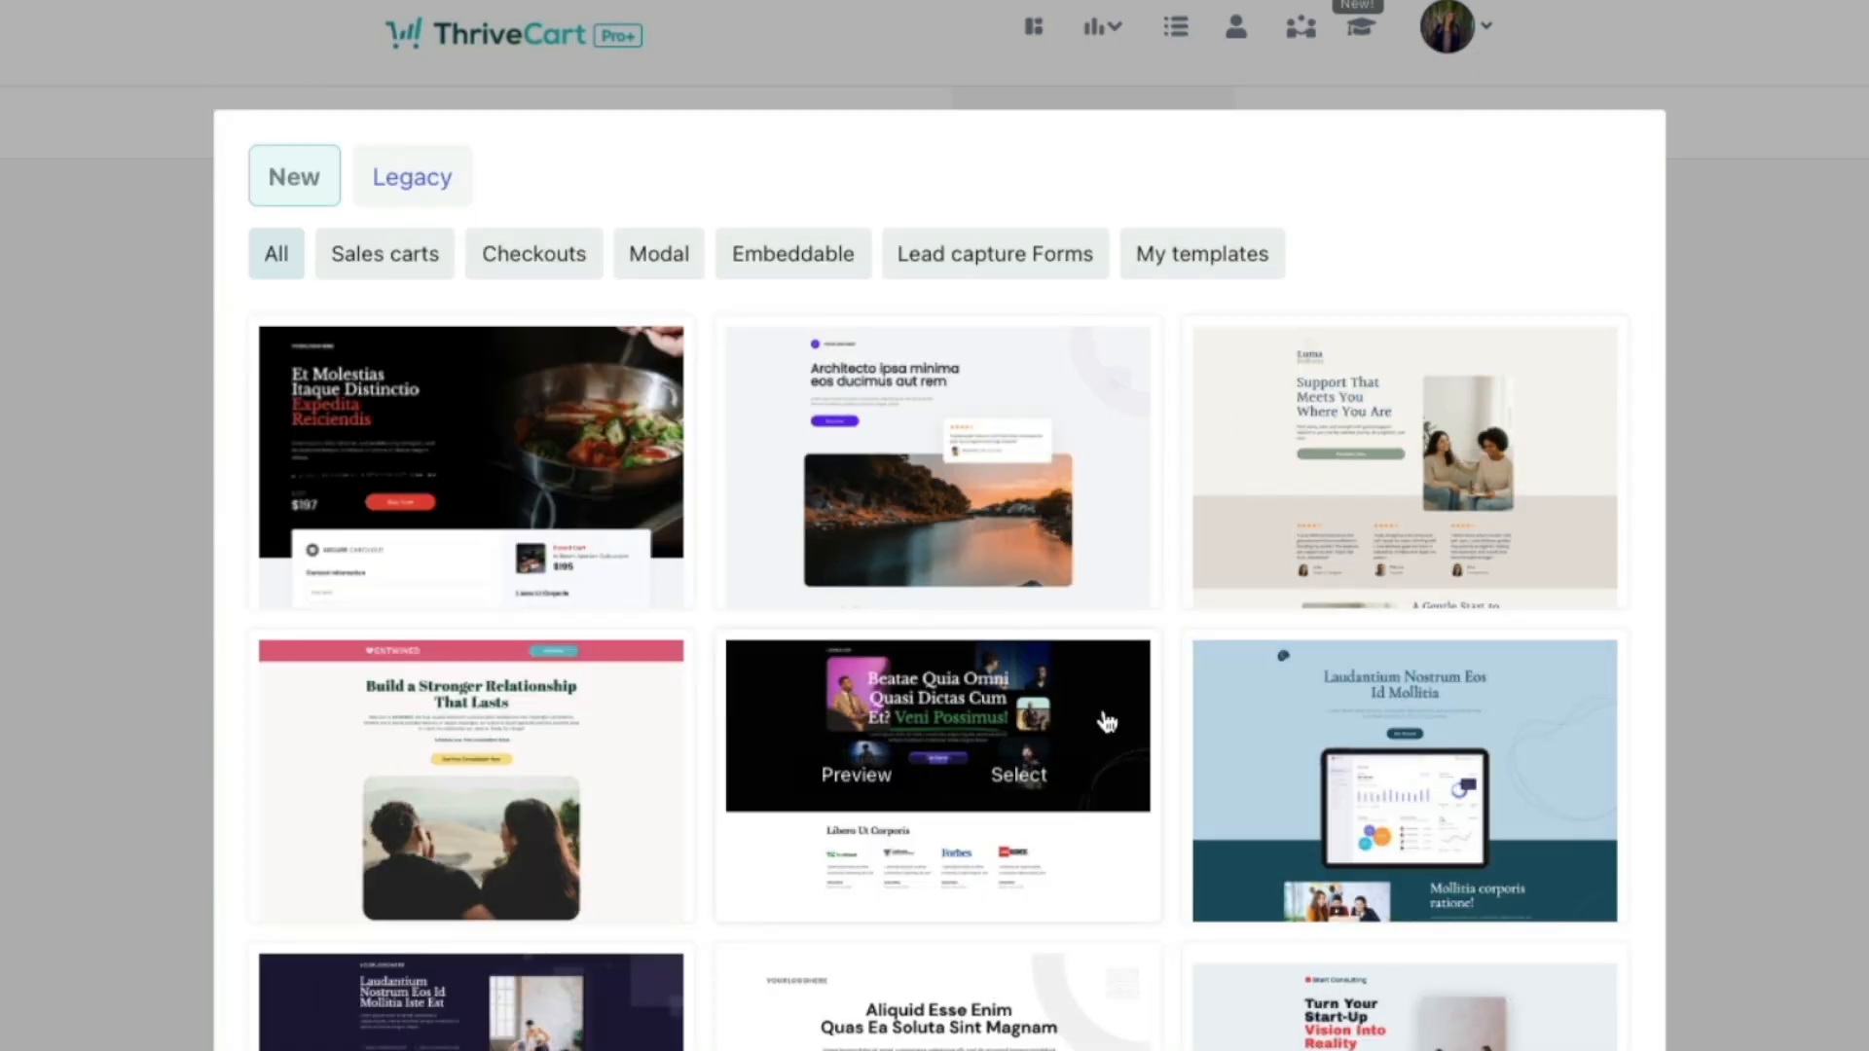
scroll(1106, 717, "down", 4)
scroll(1100, 845, "down", 6)
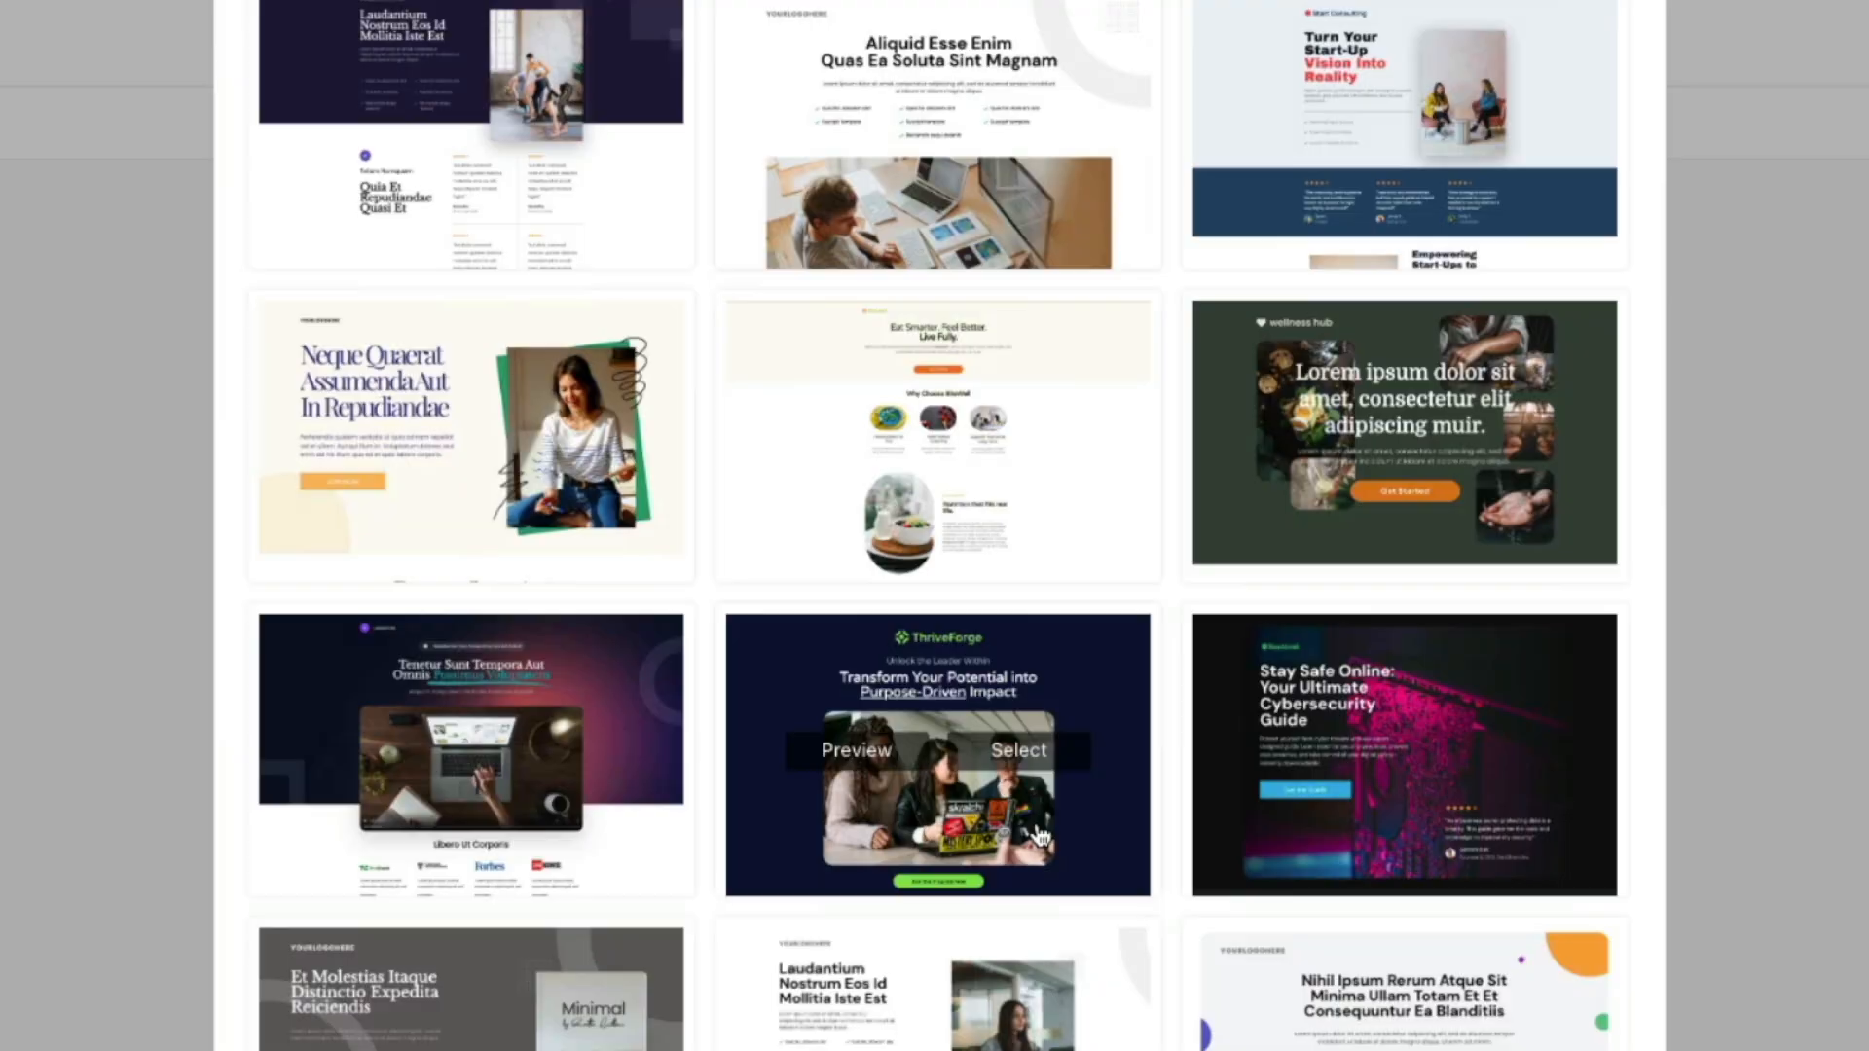
scroll(540, 633, "up", 10)
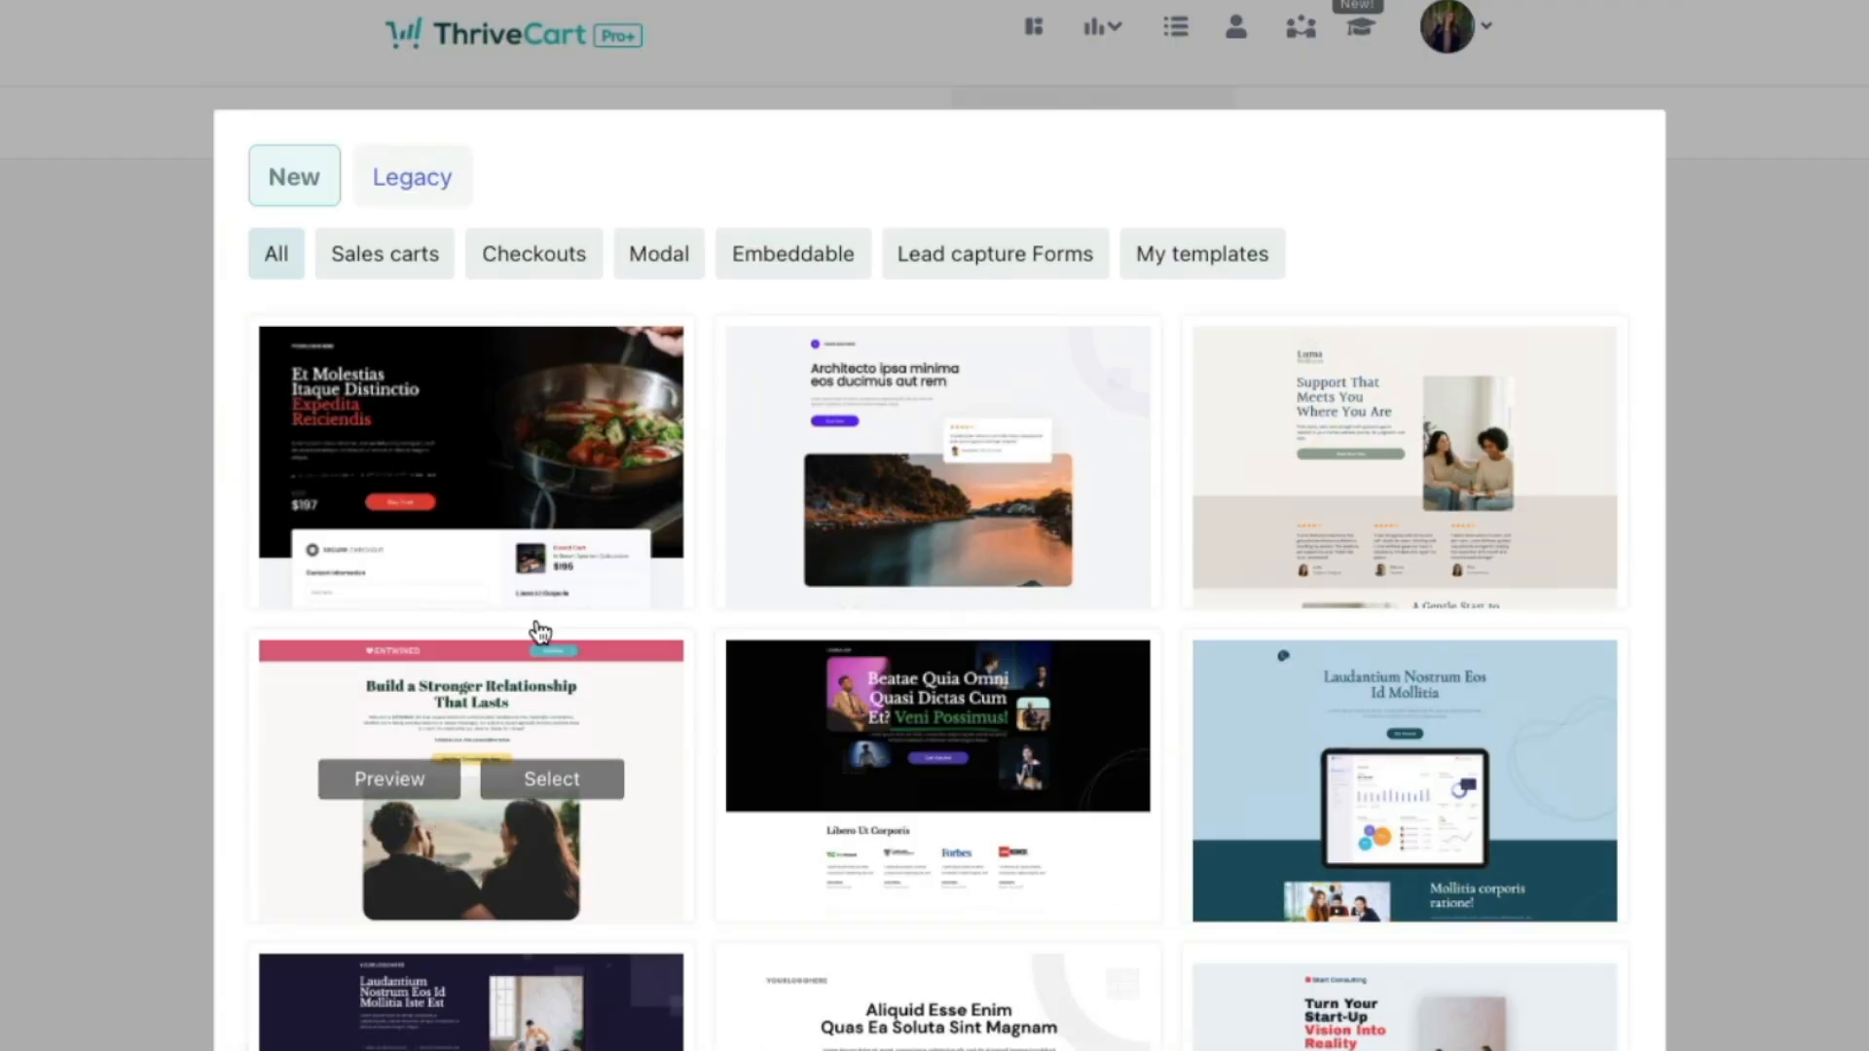
Step: Filter by Checkouts, Embeddable, Lead capture Forms, then Sales carts, and select the dark laptop-themed template
left_click(544, 261)
scroll(832, 749, "down", 8)
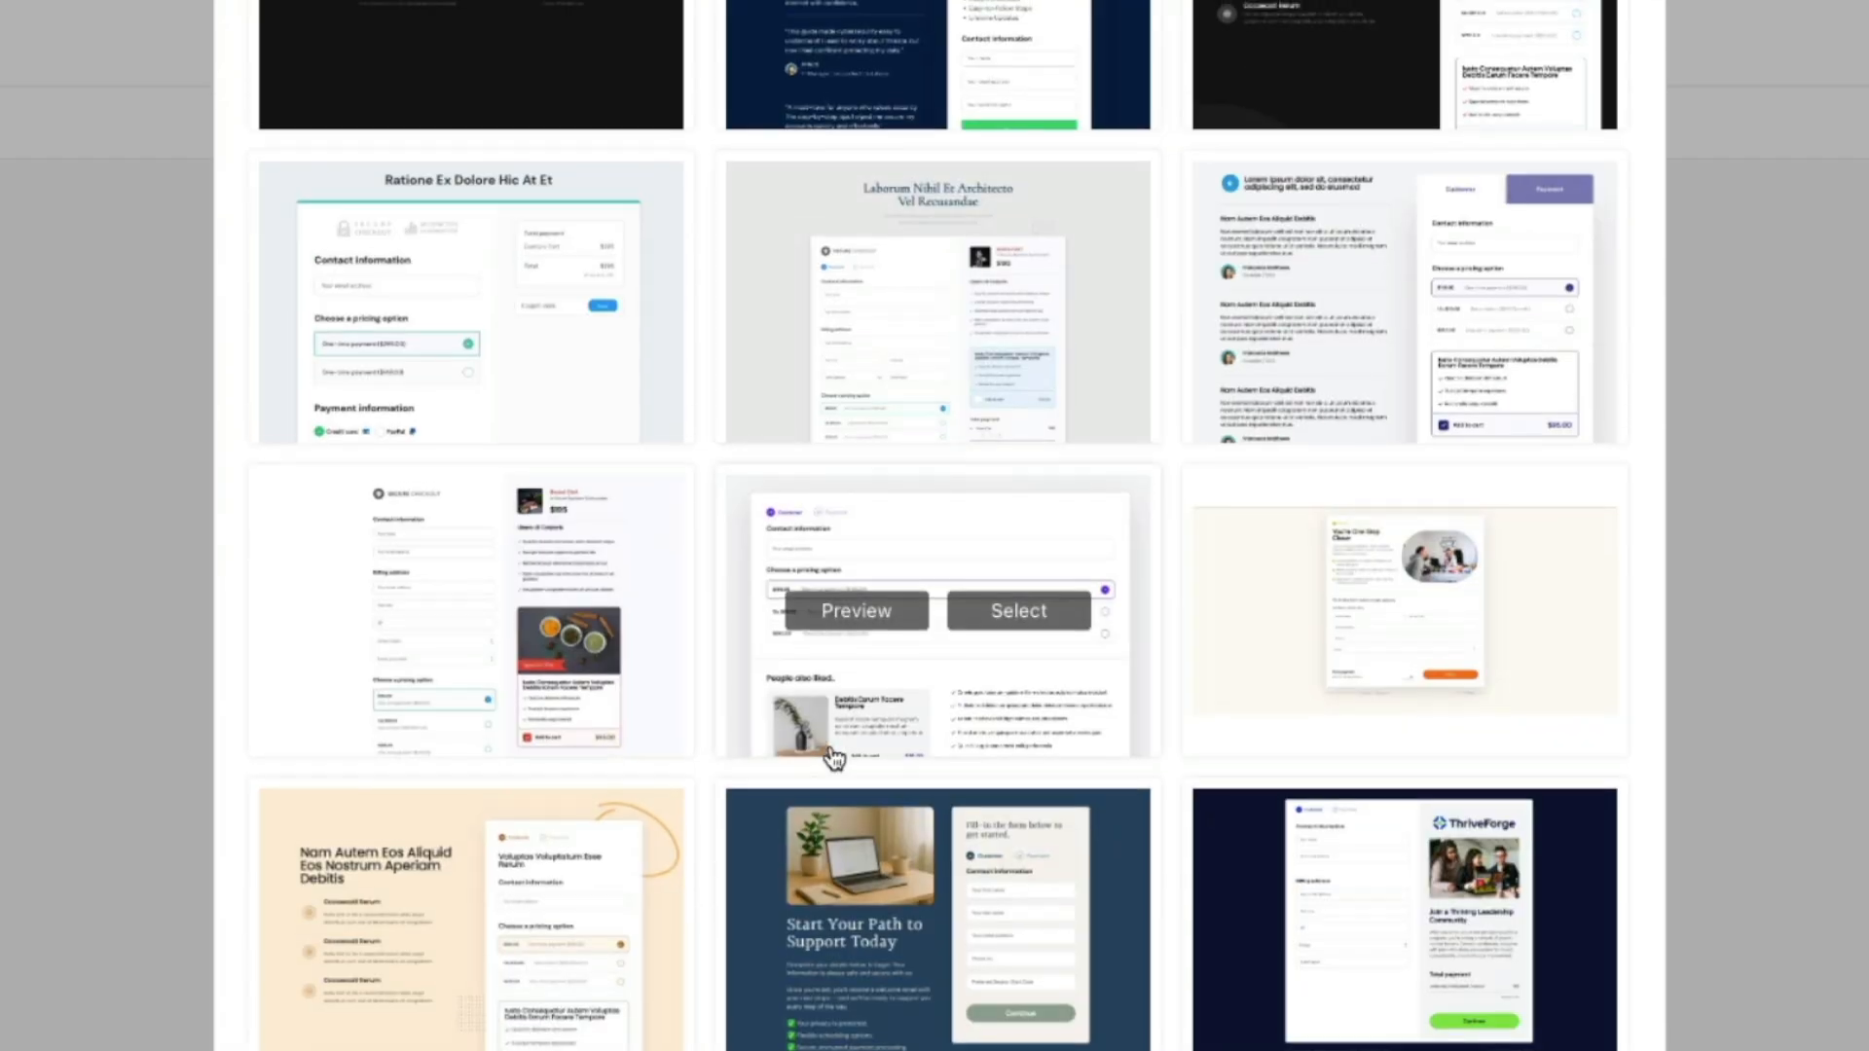
scroll(853, 732, "up", 8)
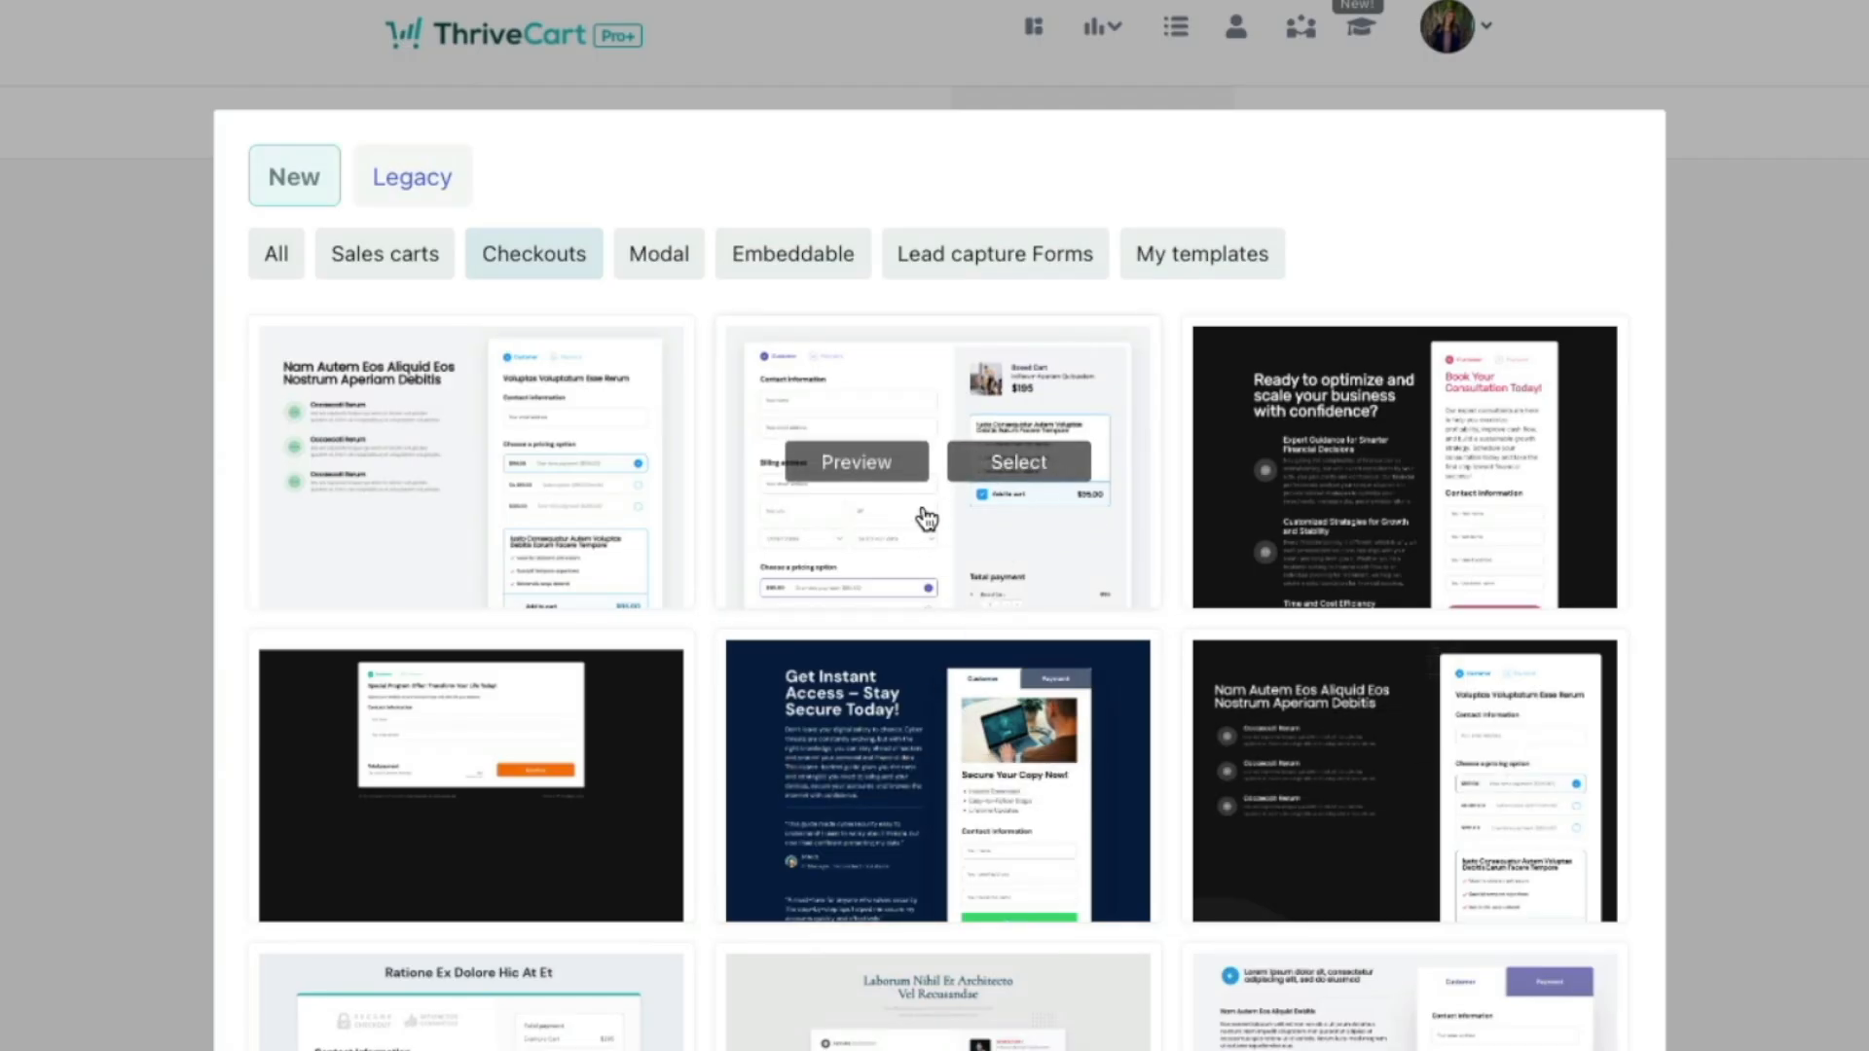
left_click(793, 261)
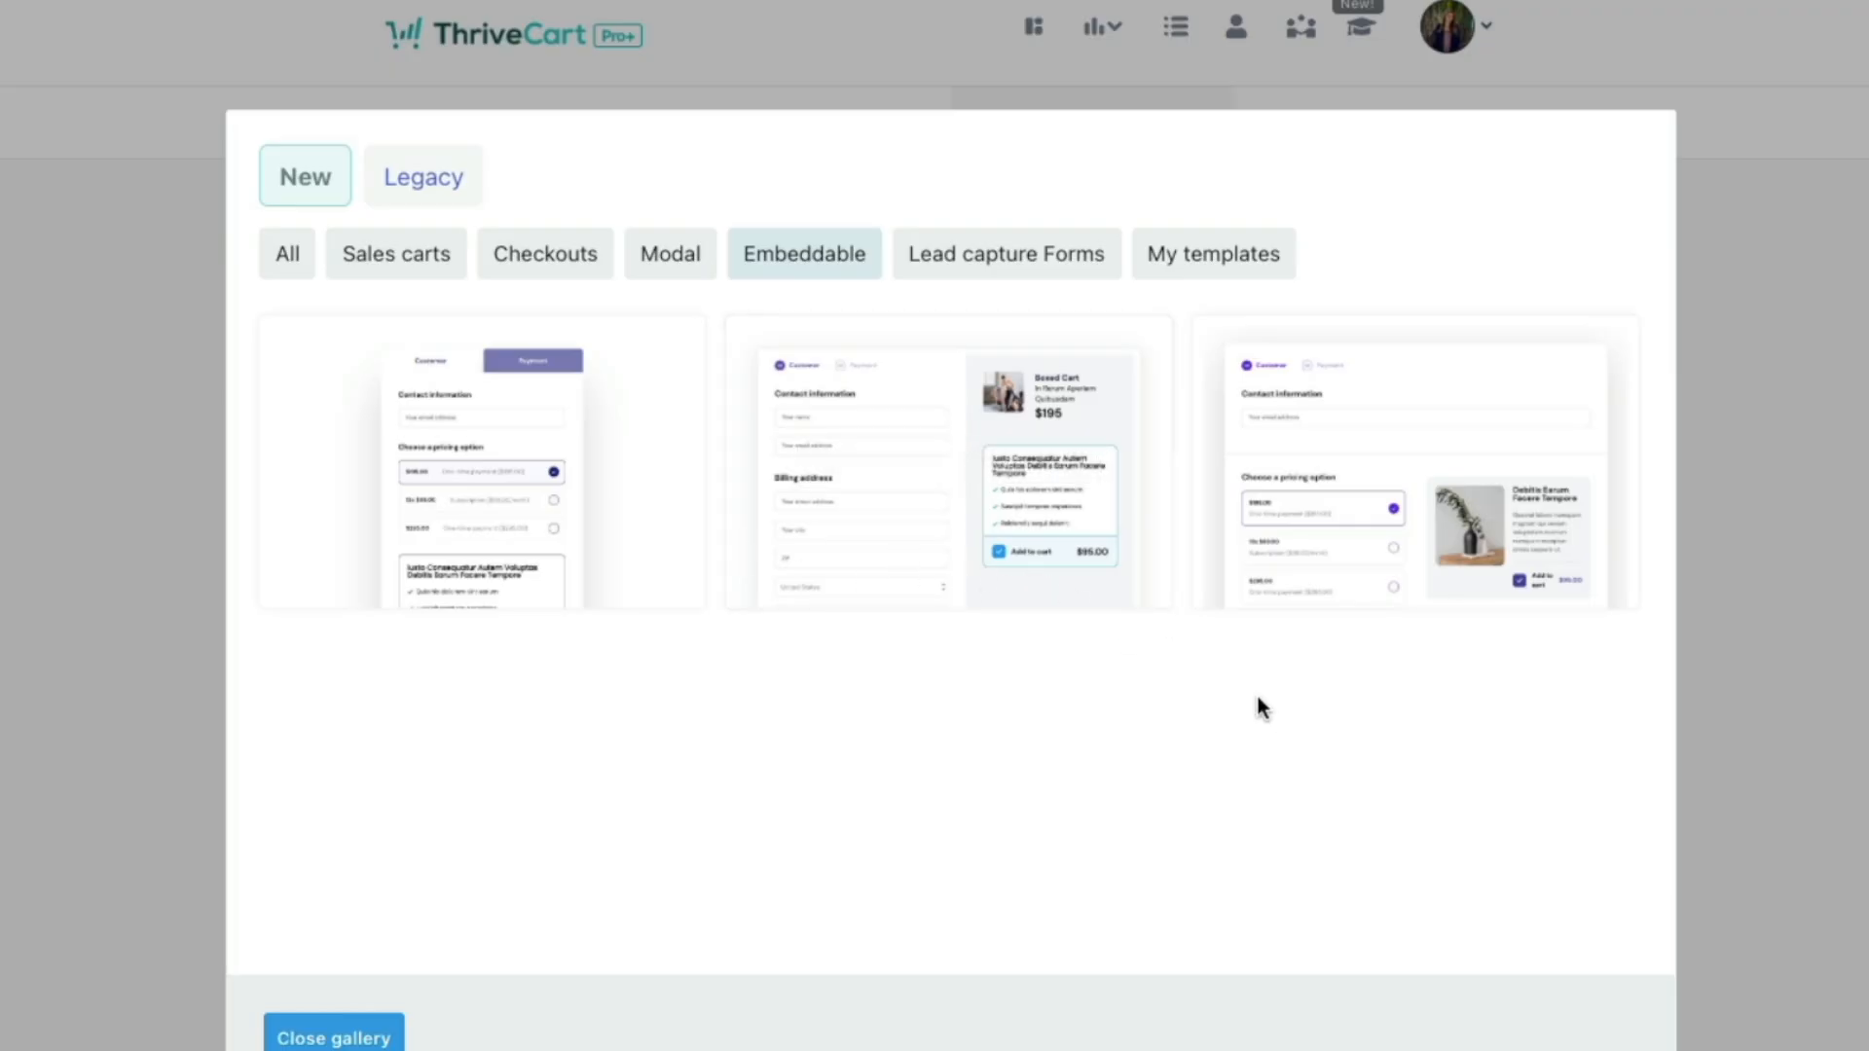
left_click(1007, 256)
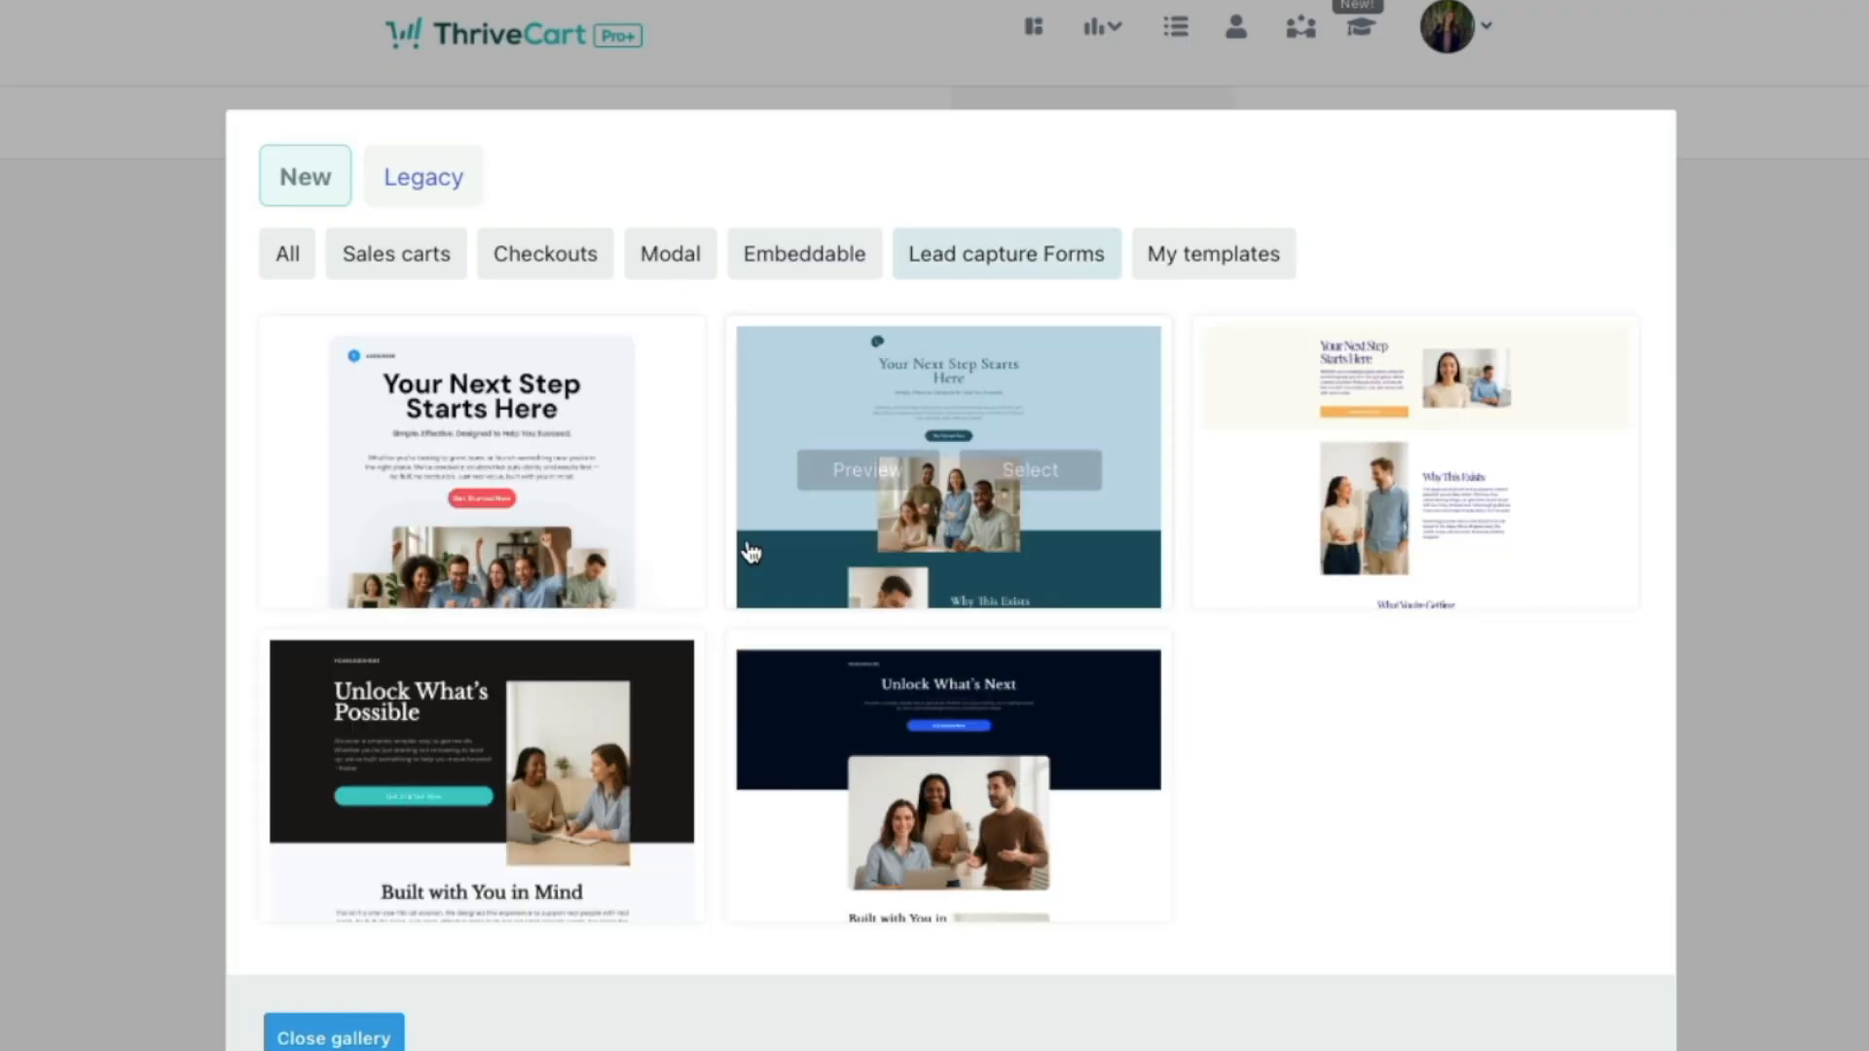
left_click(407, 258)
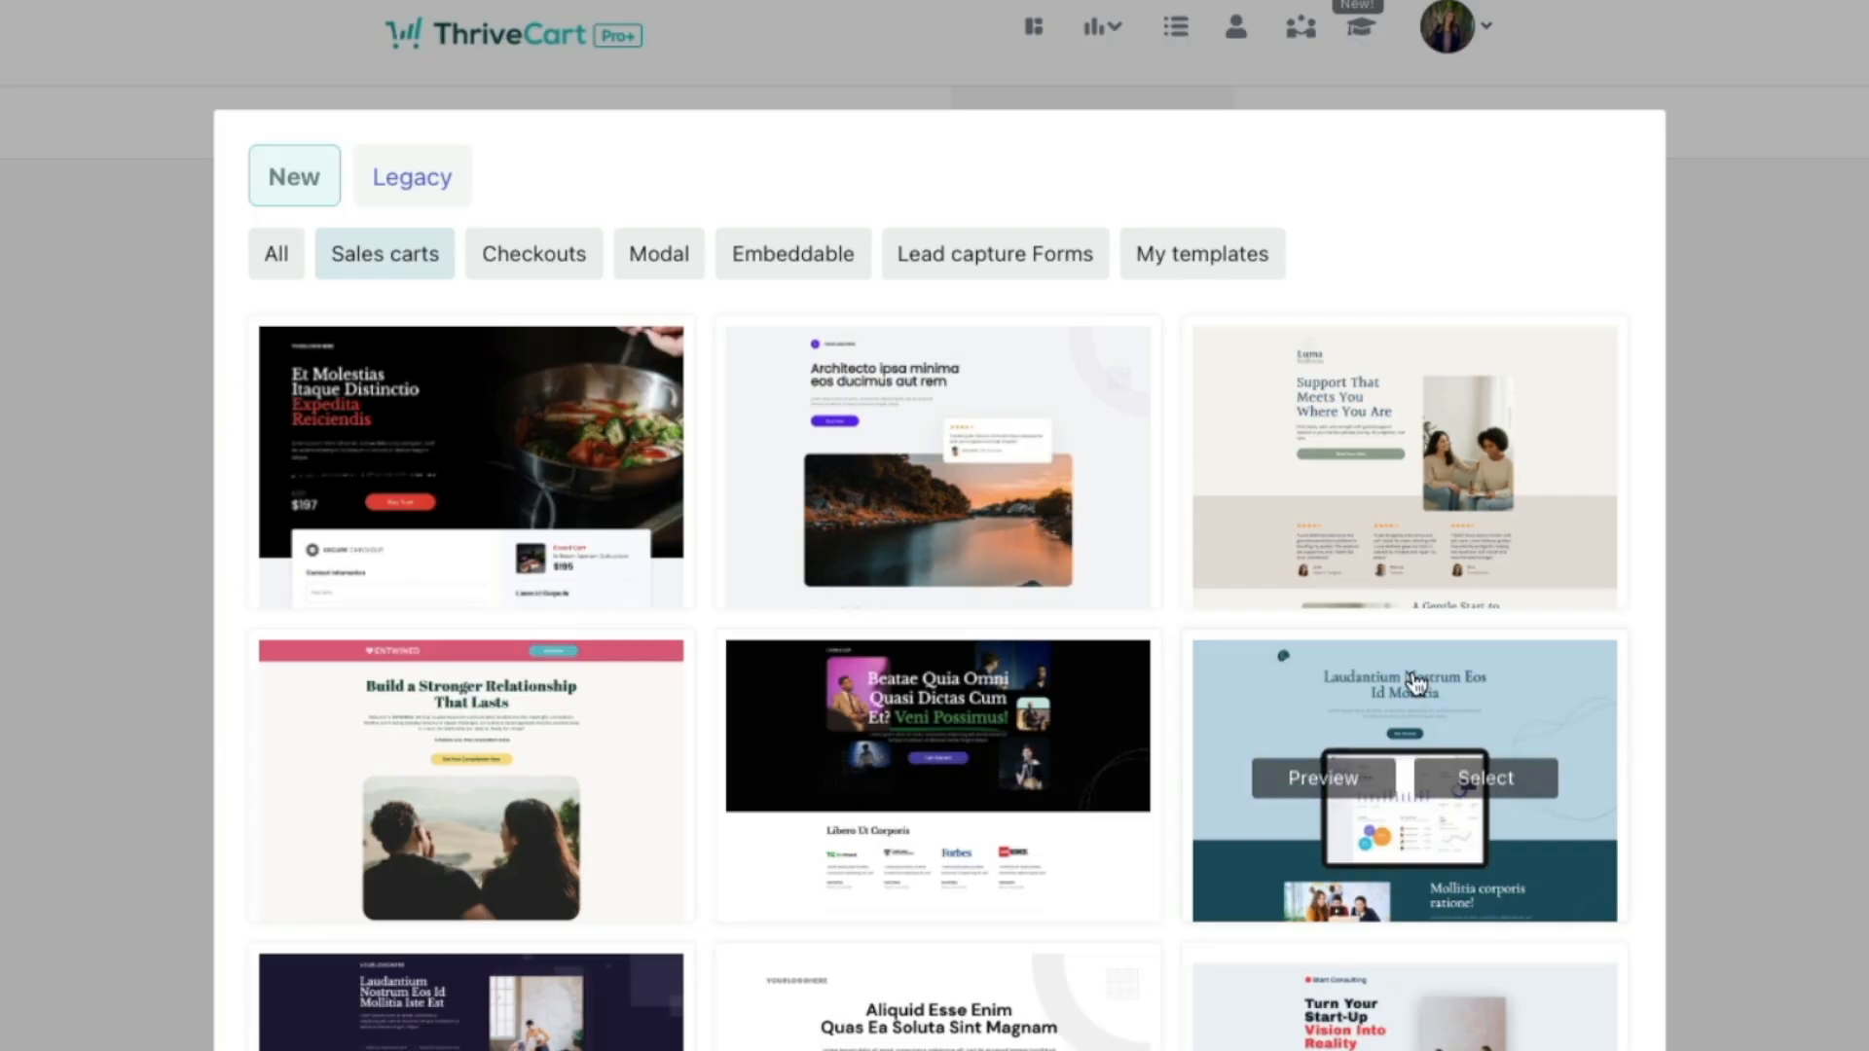
scroll(615, 662, "down", 10)
left_click(615, 662)
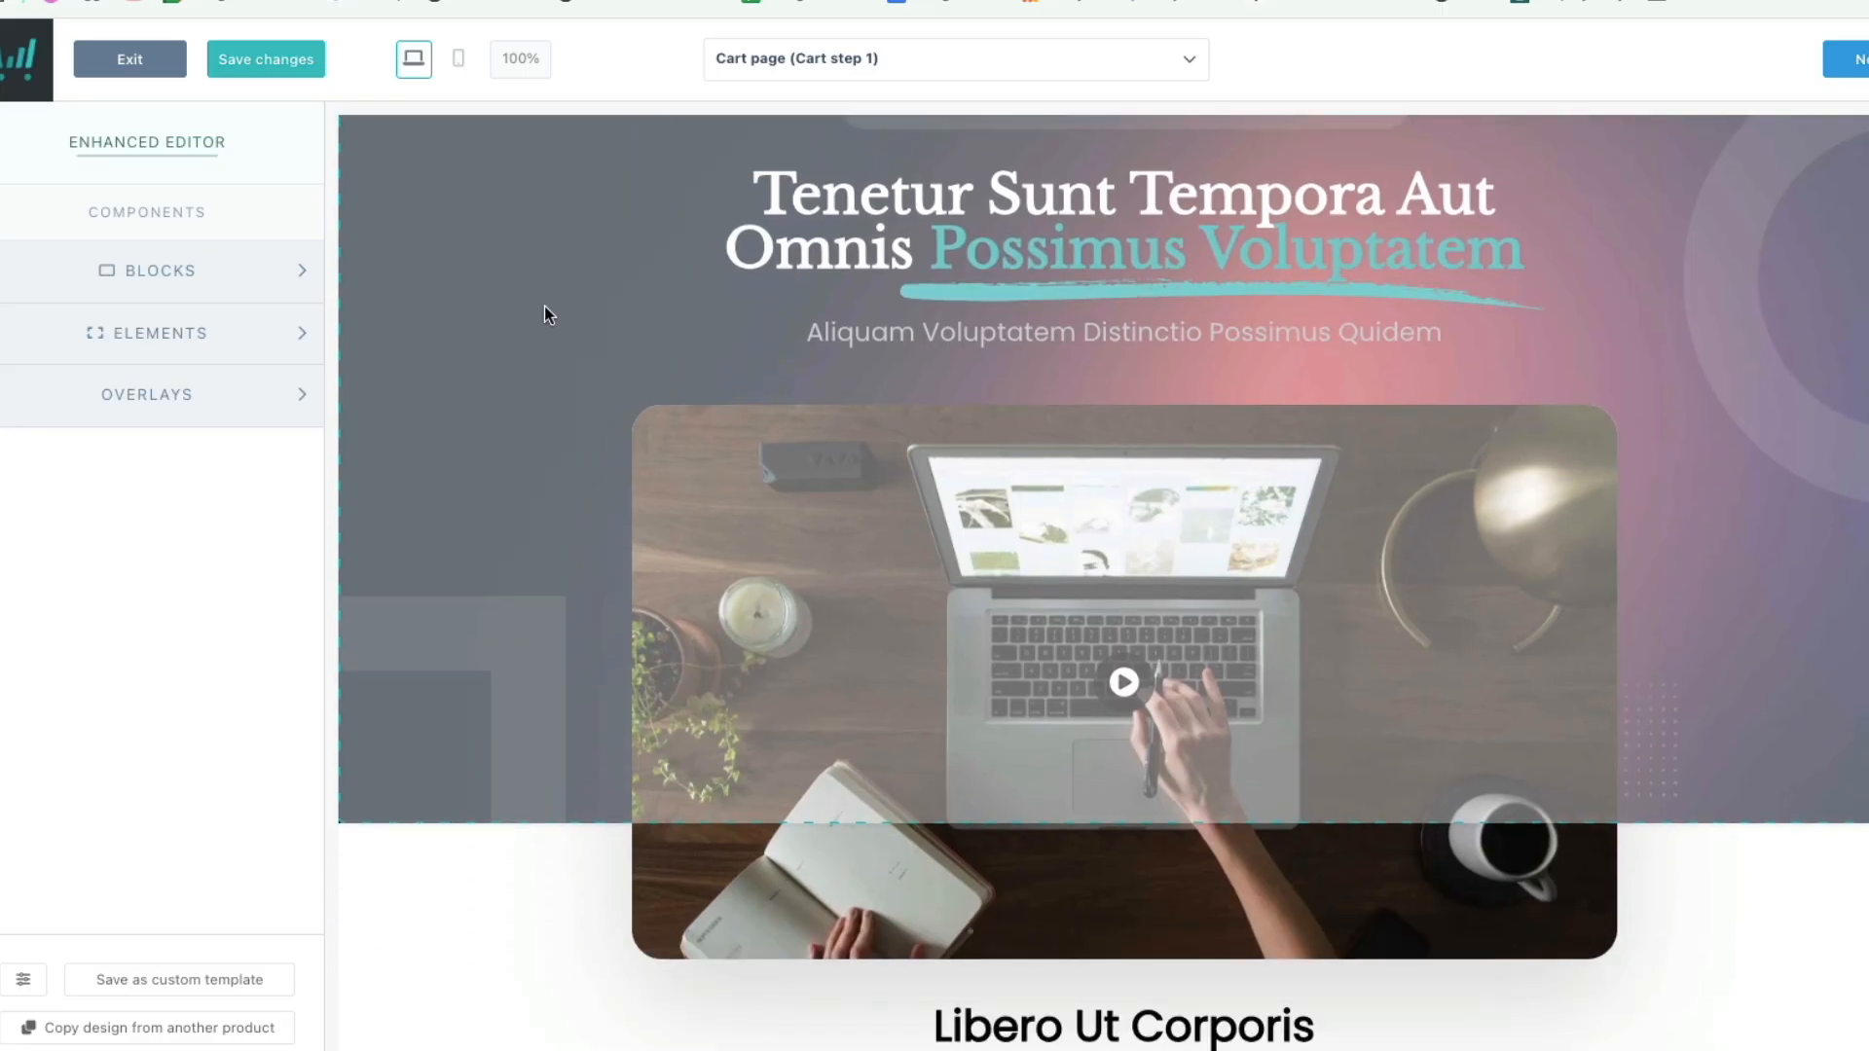
Step: Scroll through the checkout preview and select the Continue button block in the form
scroll(443, 355, "down", 6)
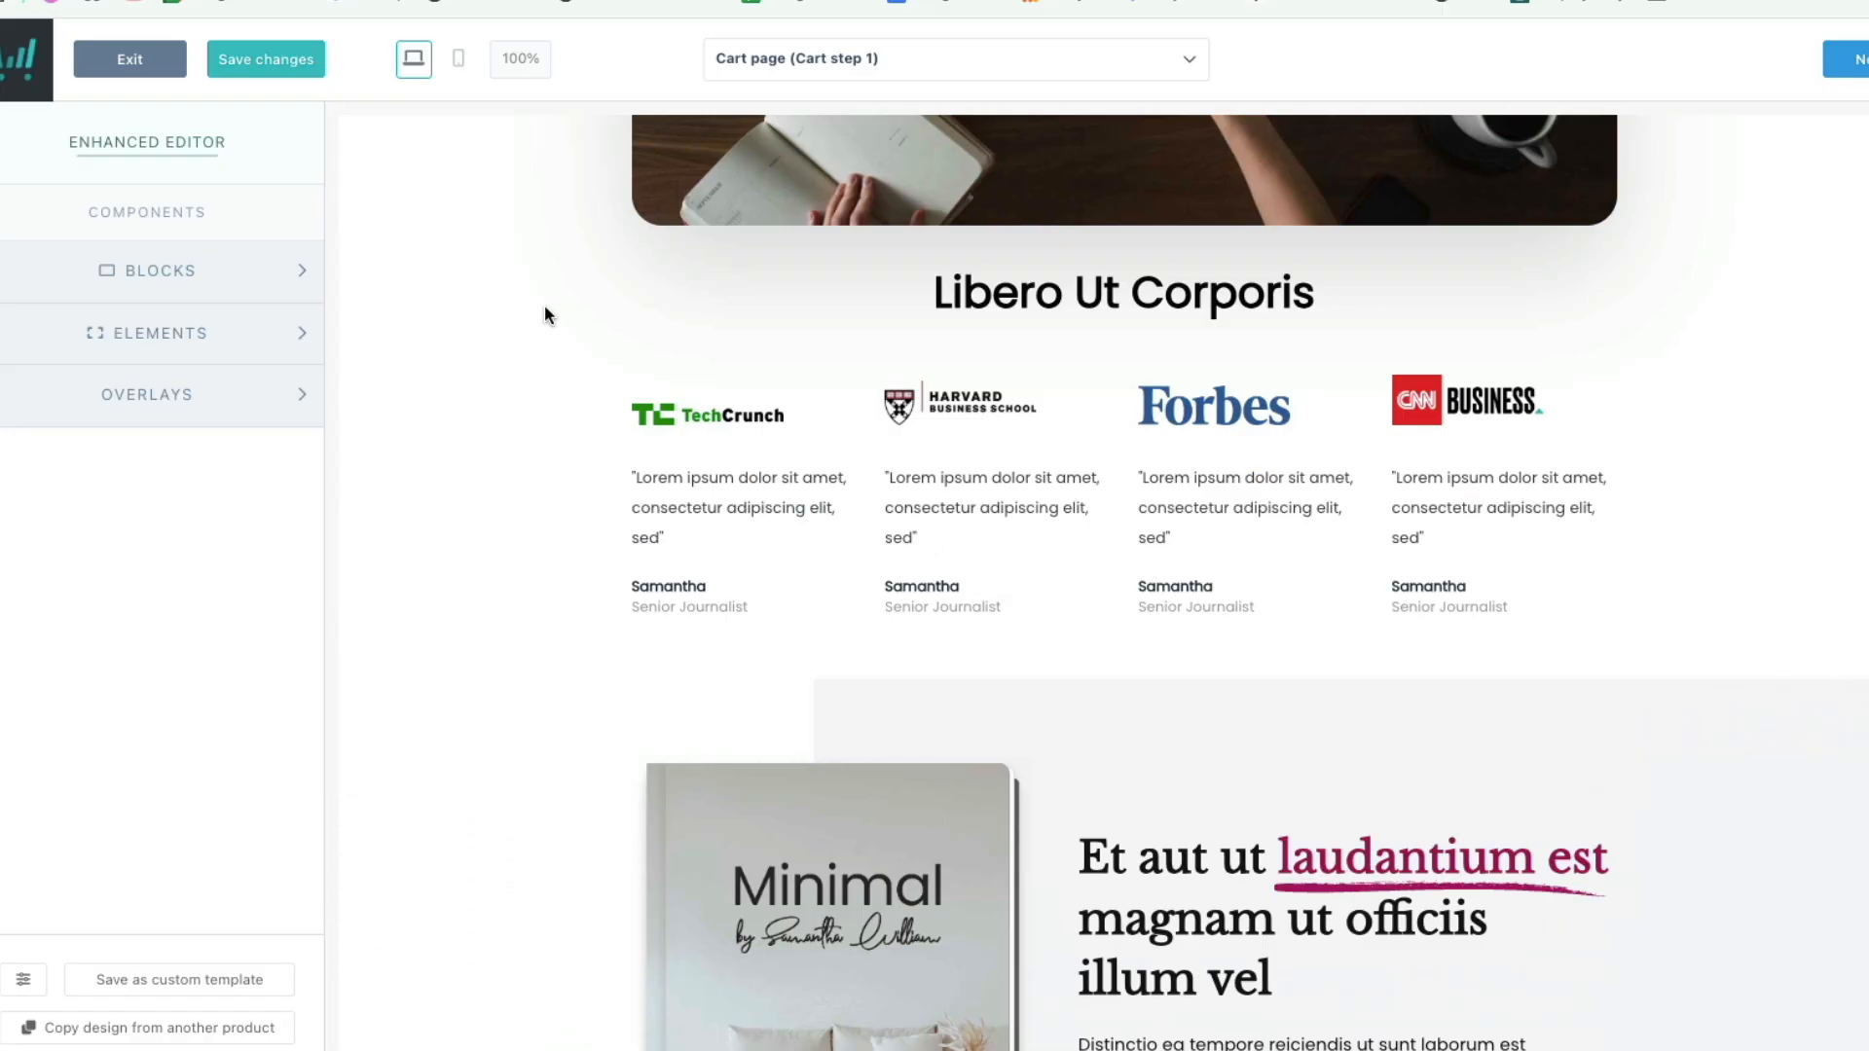
scroll(443, 355, "down", 5)
scroll(545, 305, "down", 10)
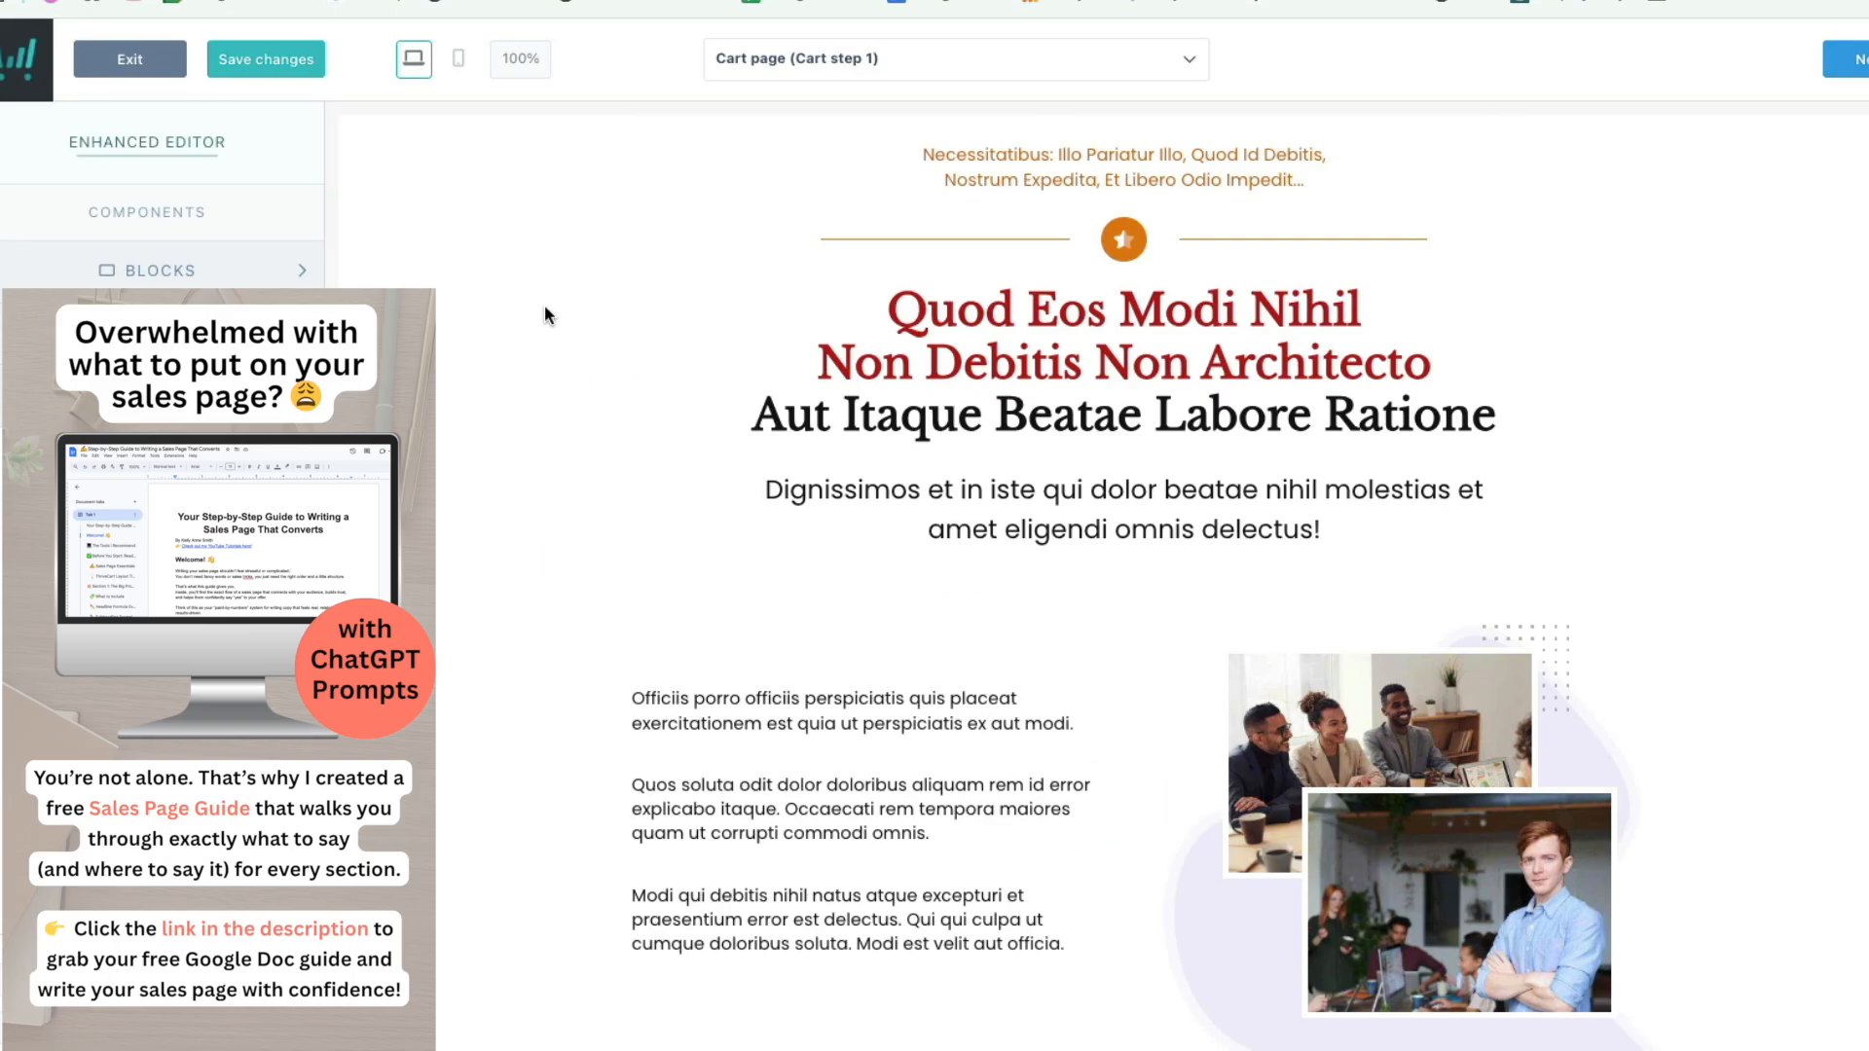
scroll(546, 306, "down", 9)
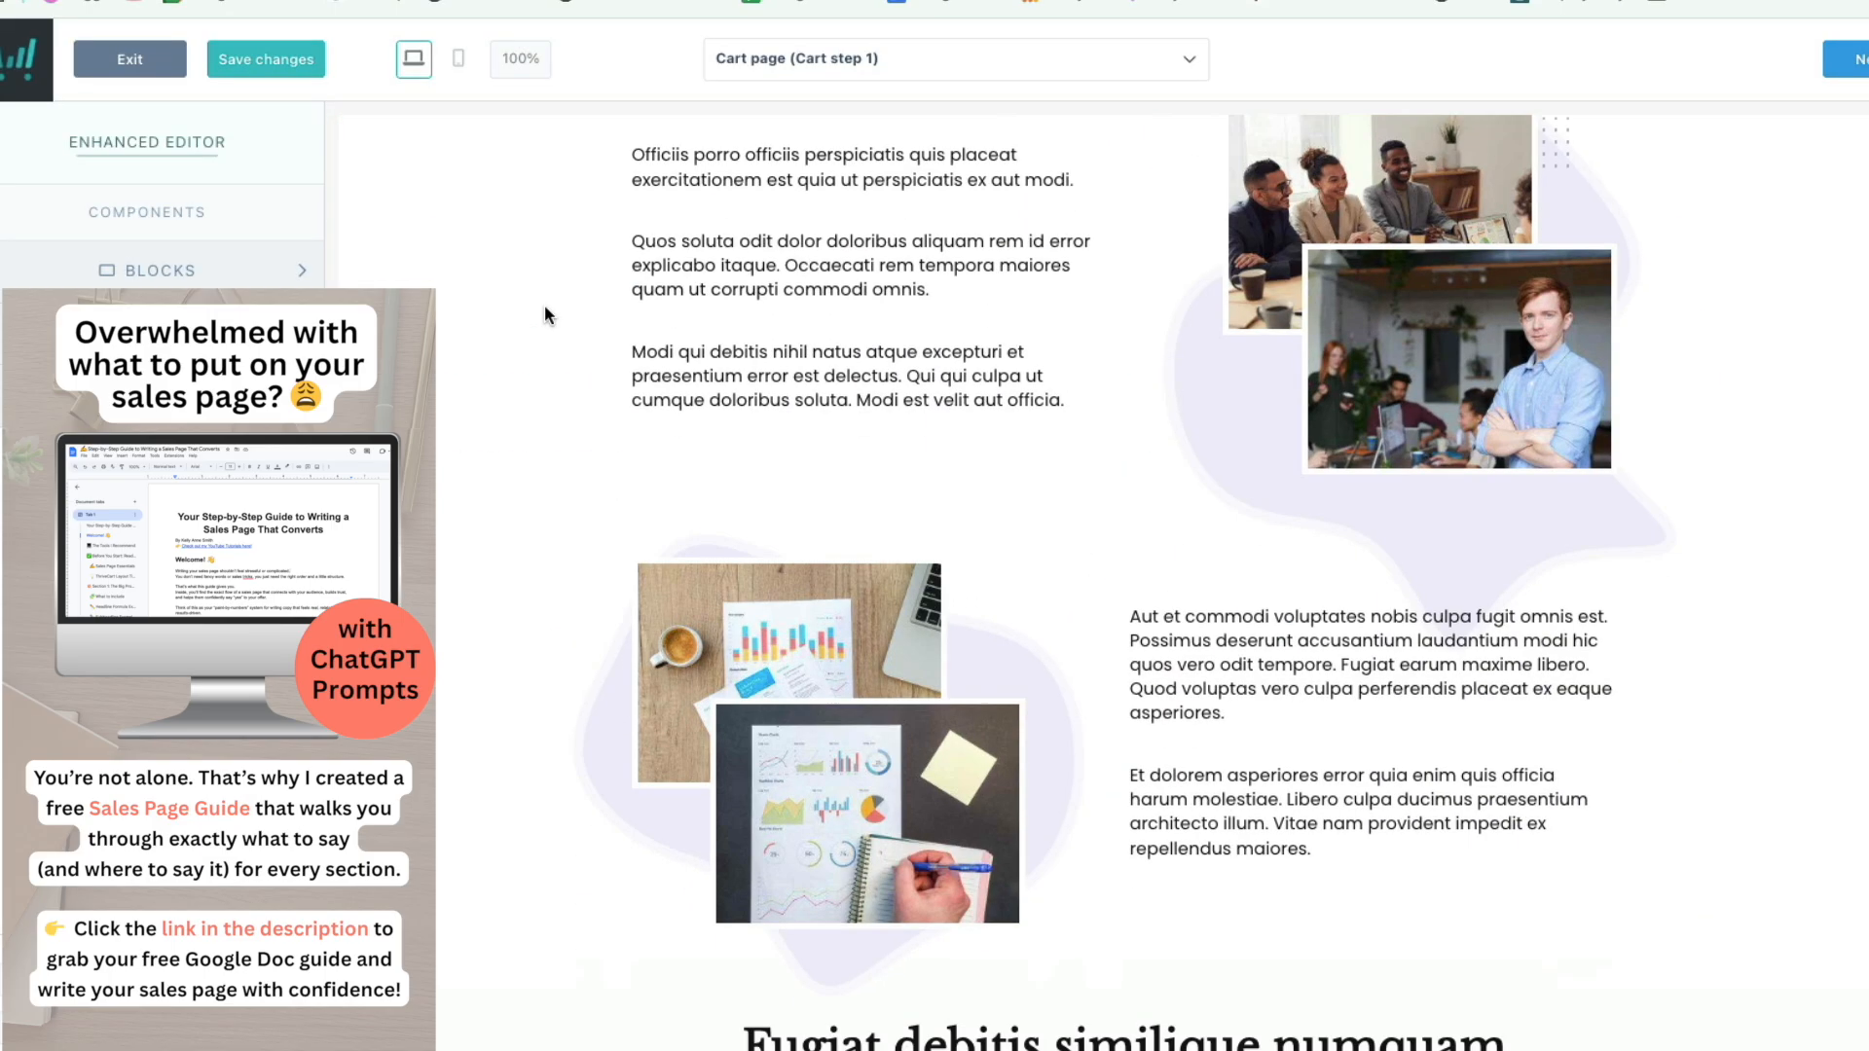
scroll(541, 326, "down", 10)
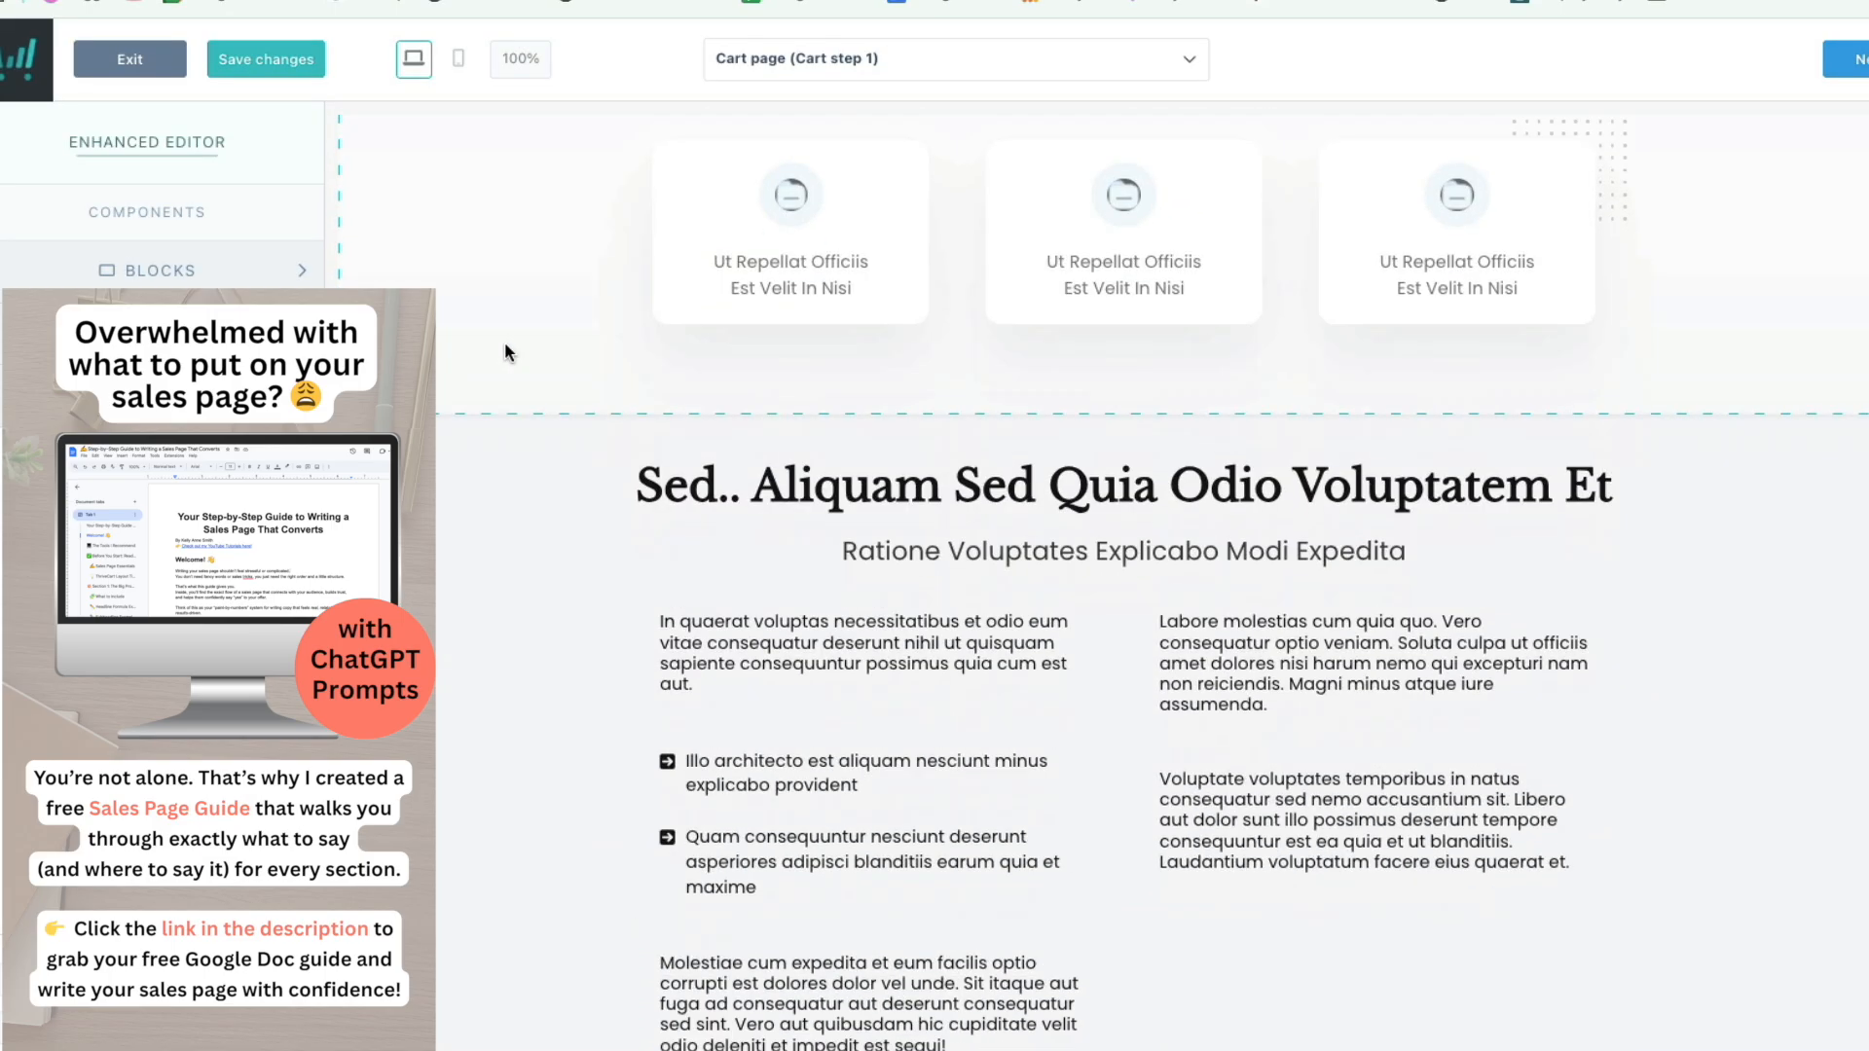
scroll(483, 368, "down", 20)
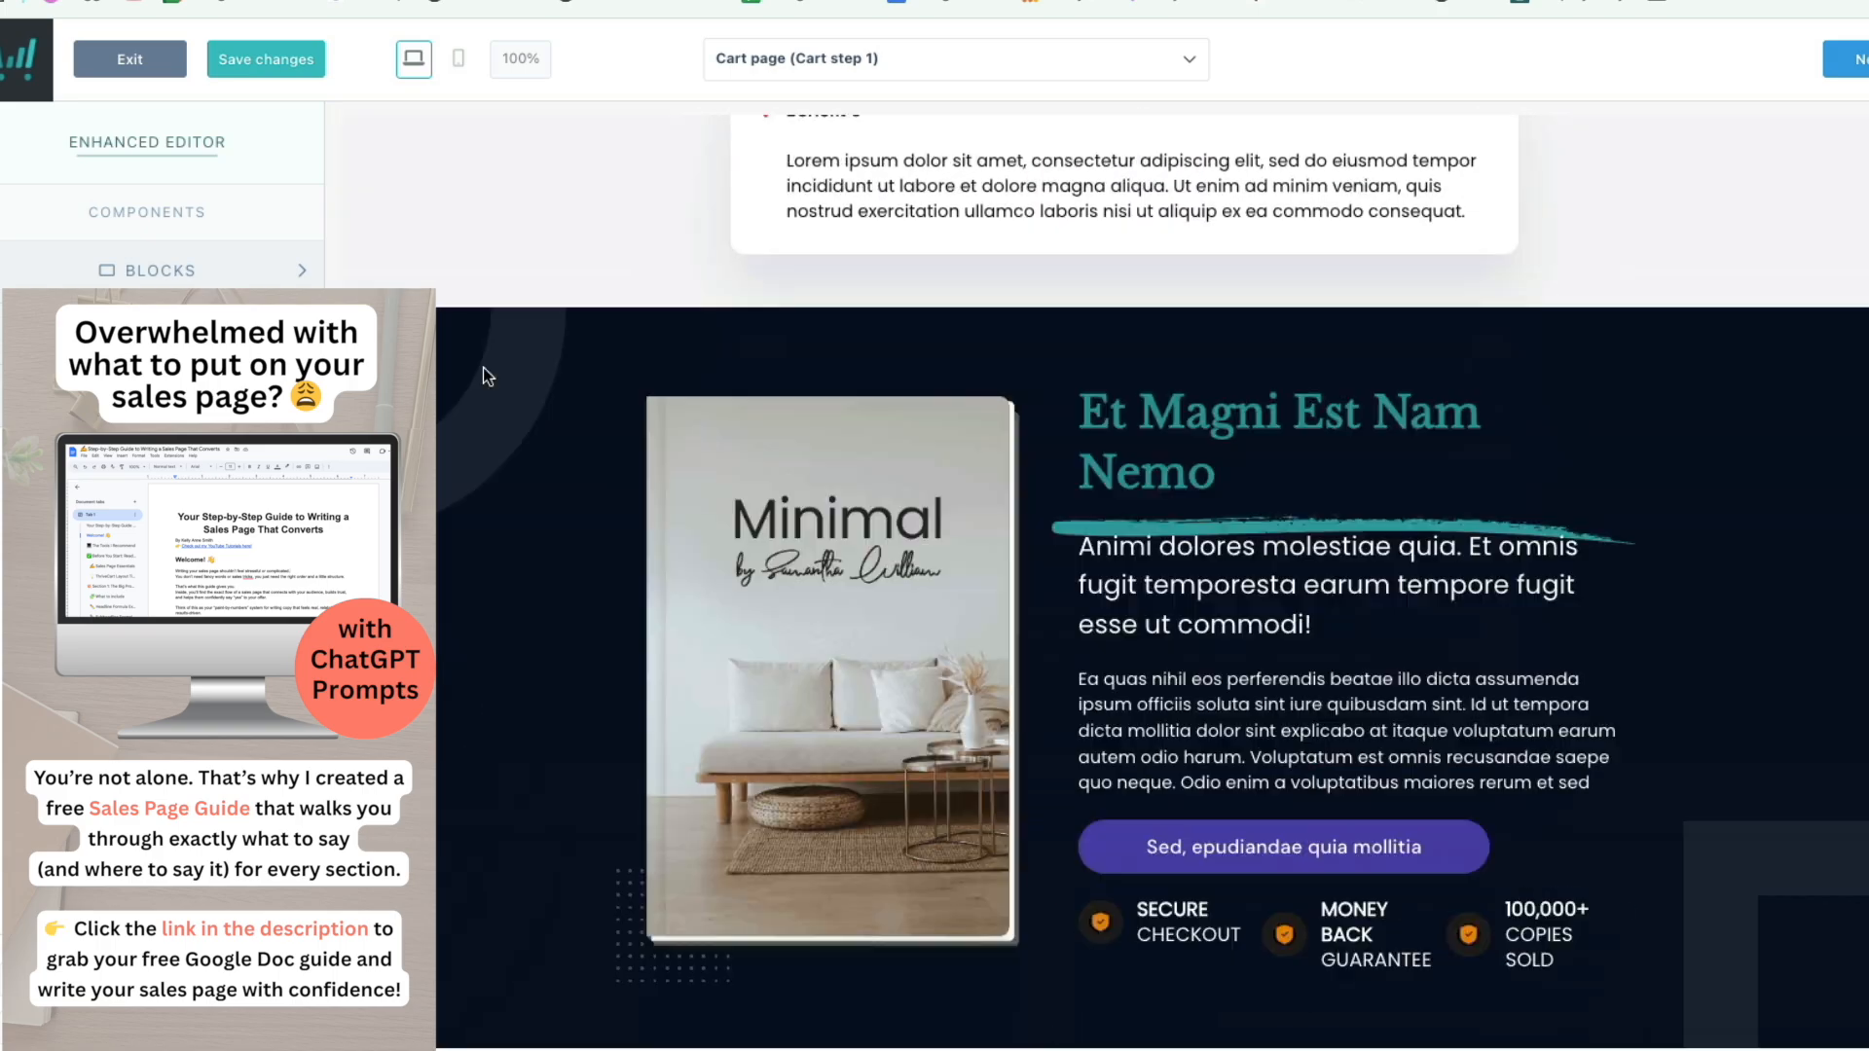
scroll(483, 376, "down", 20)
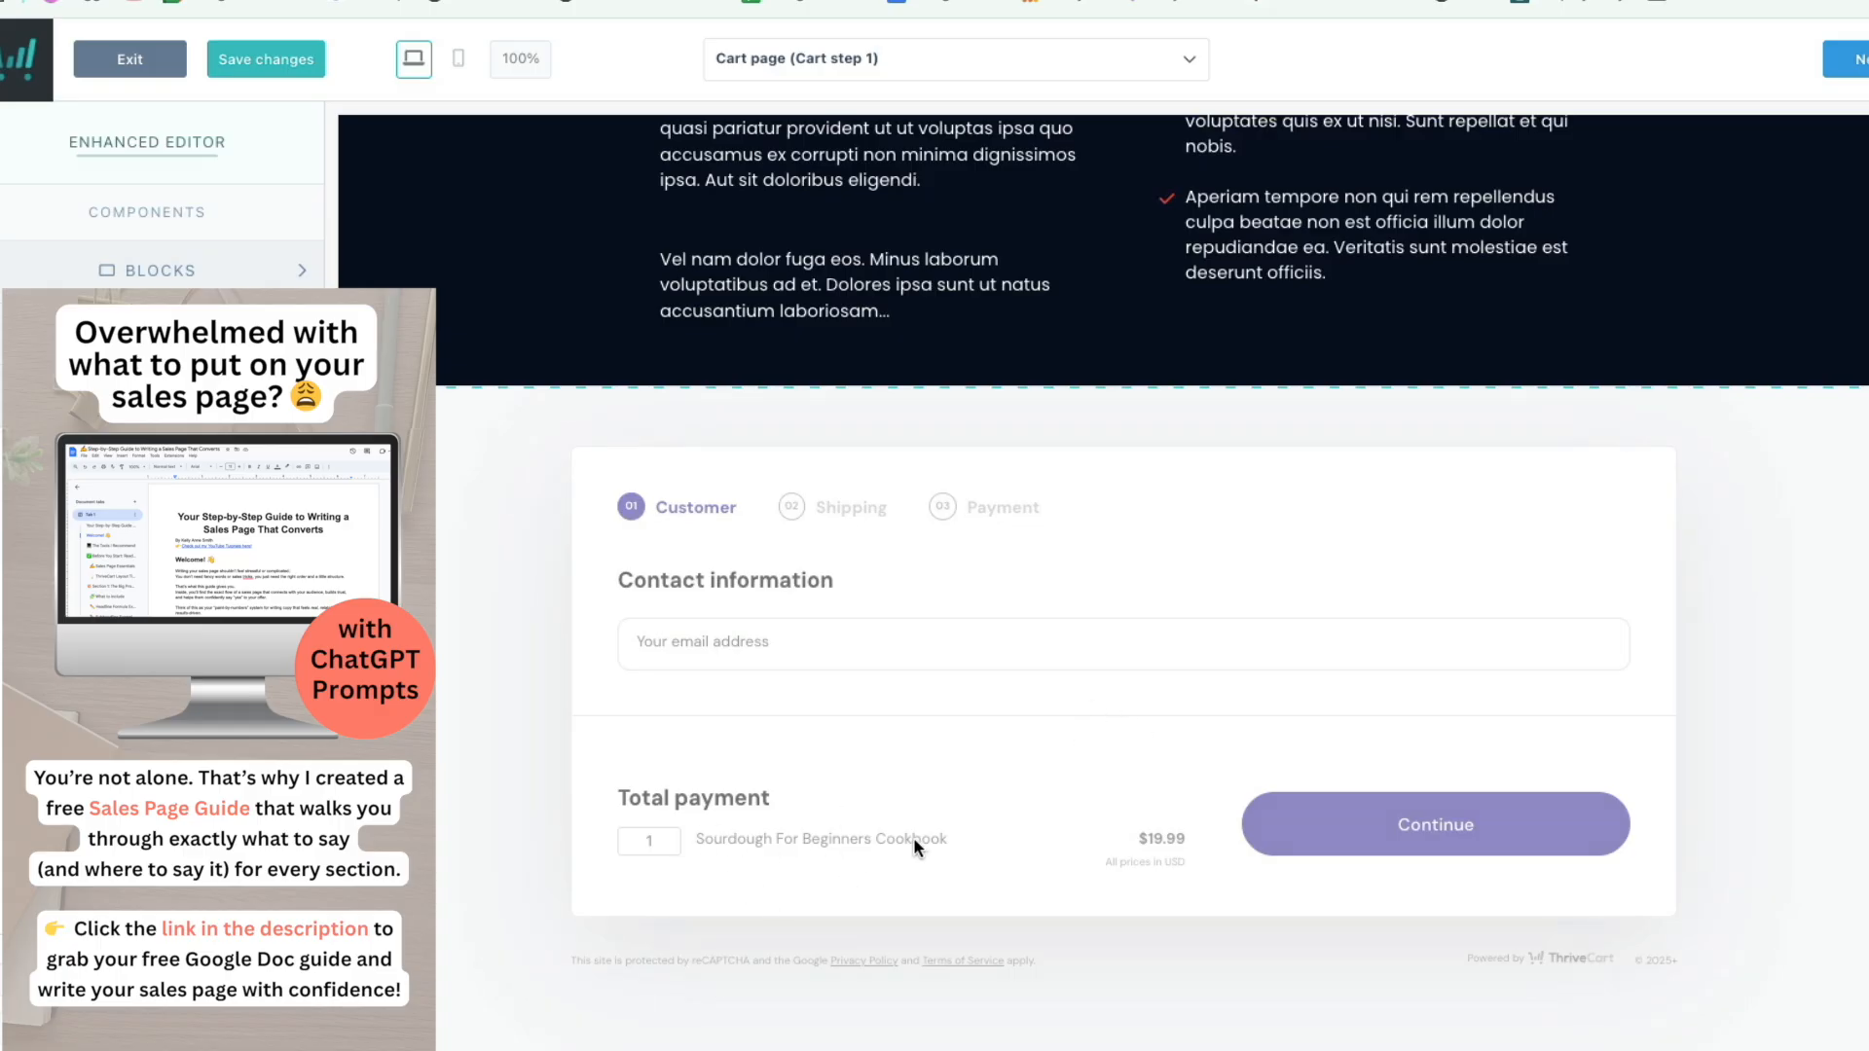
left_click(1388, 823)
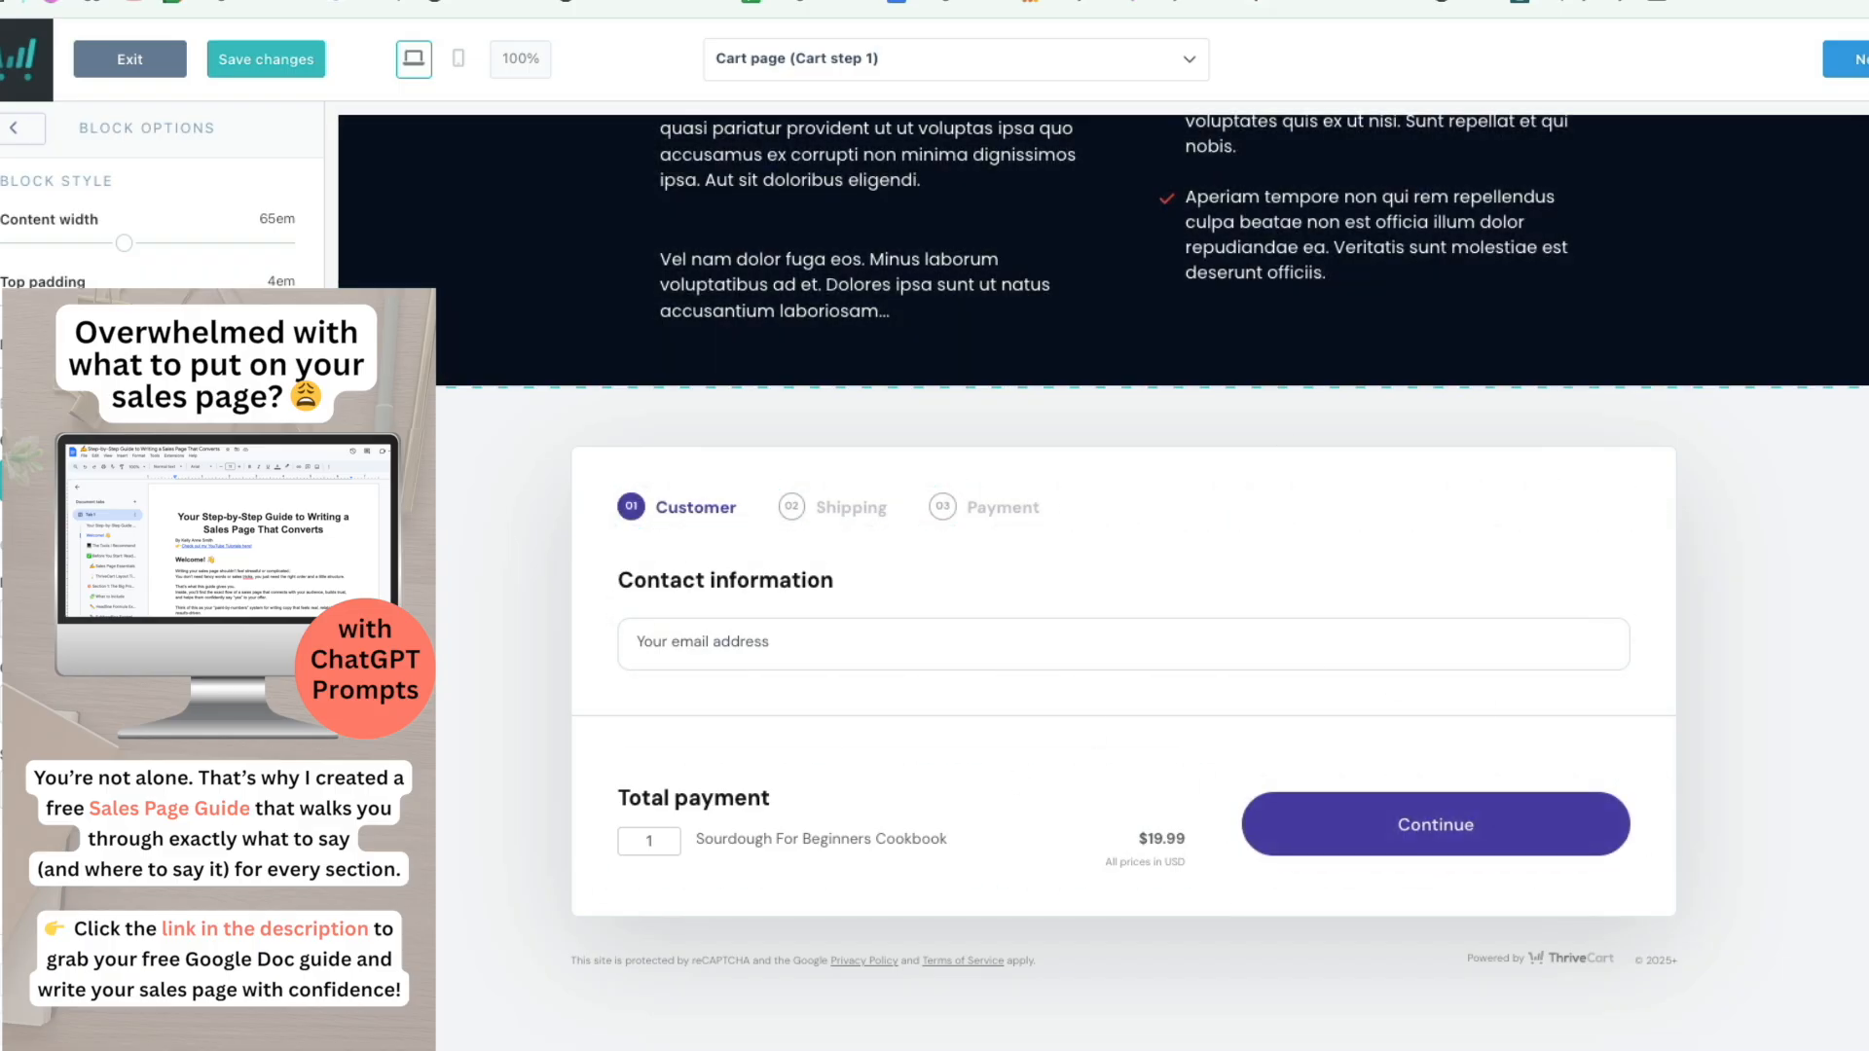
Step: Advance the preview through the shipping and payment steps to the Success page, then exit
left_click(1848, 58)
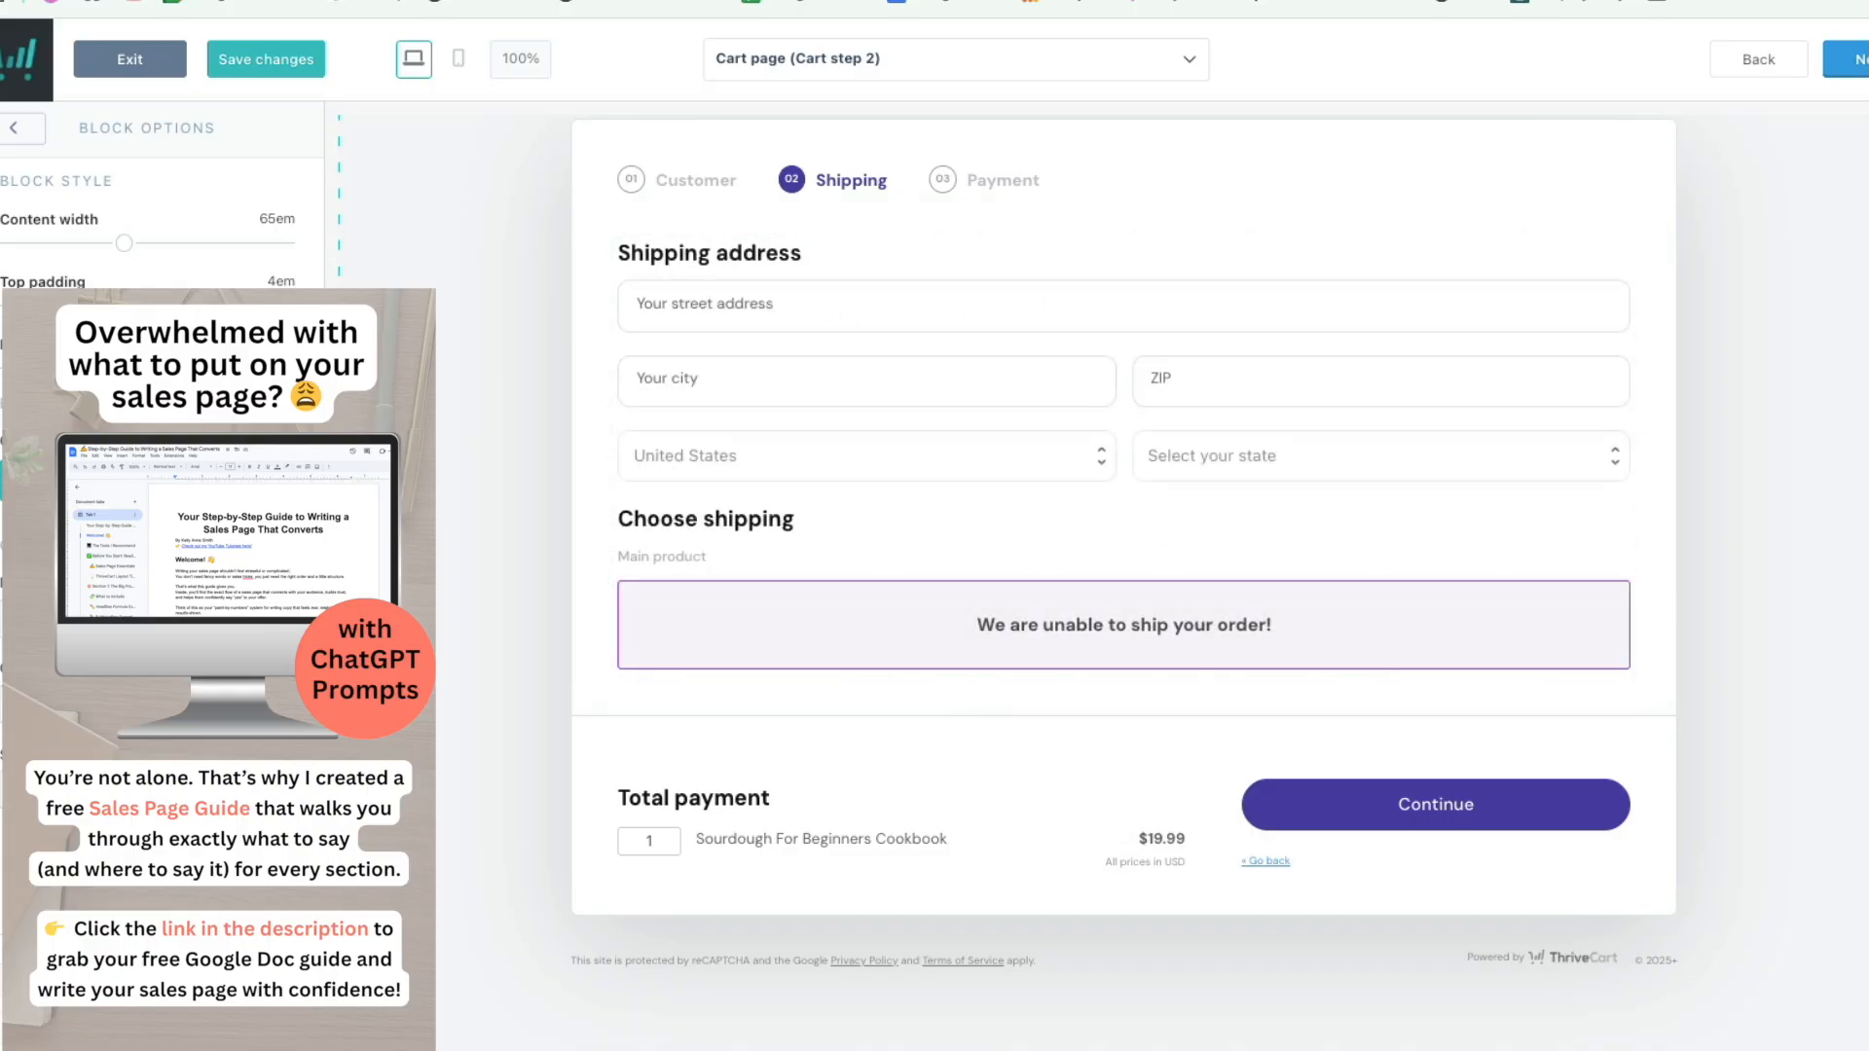
left_click(1847, 58)
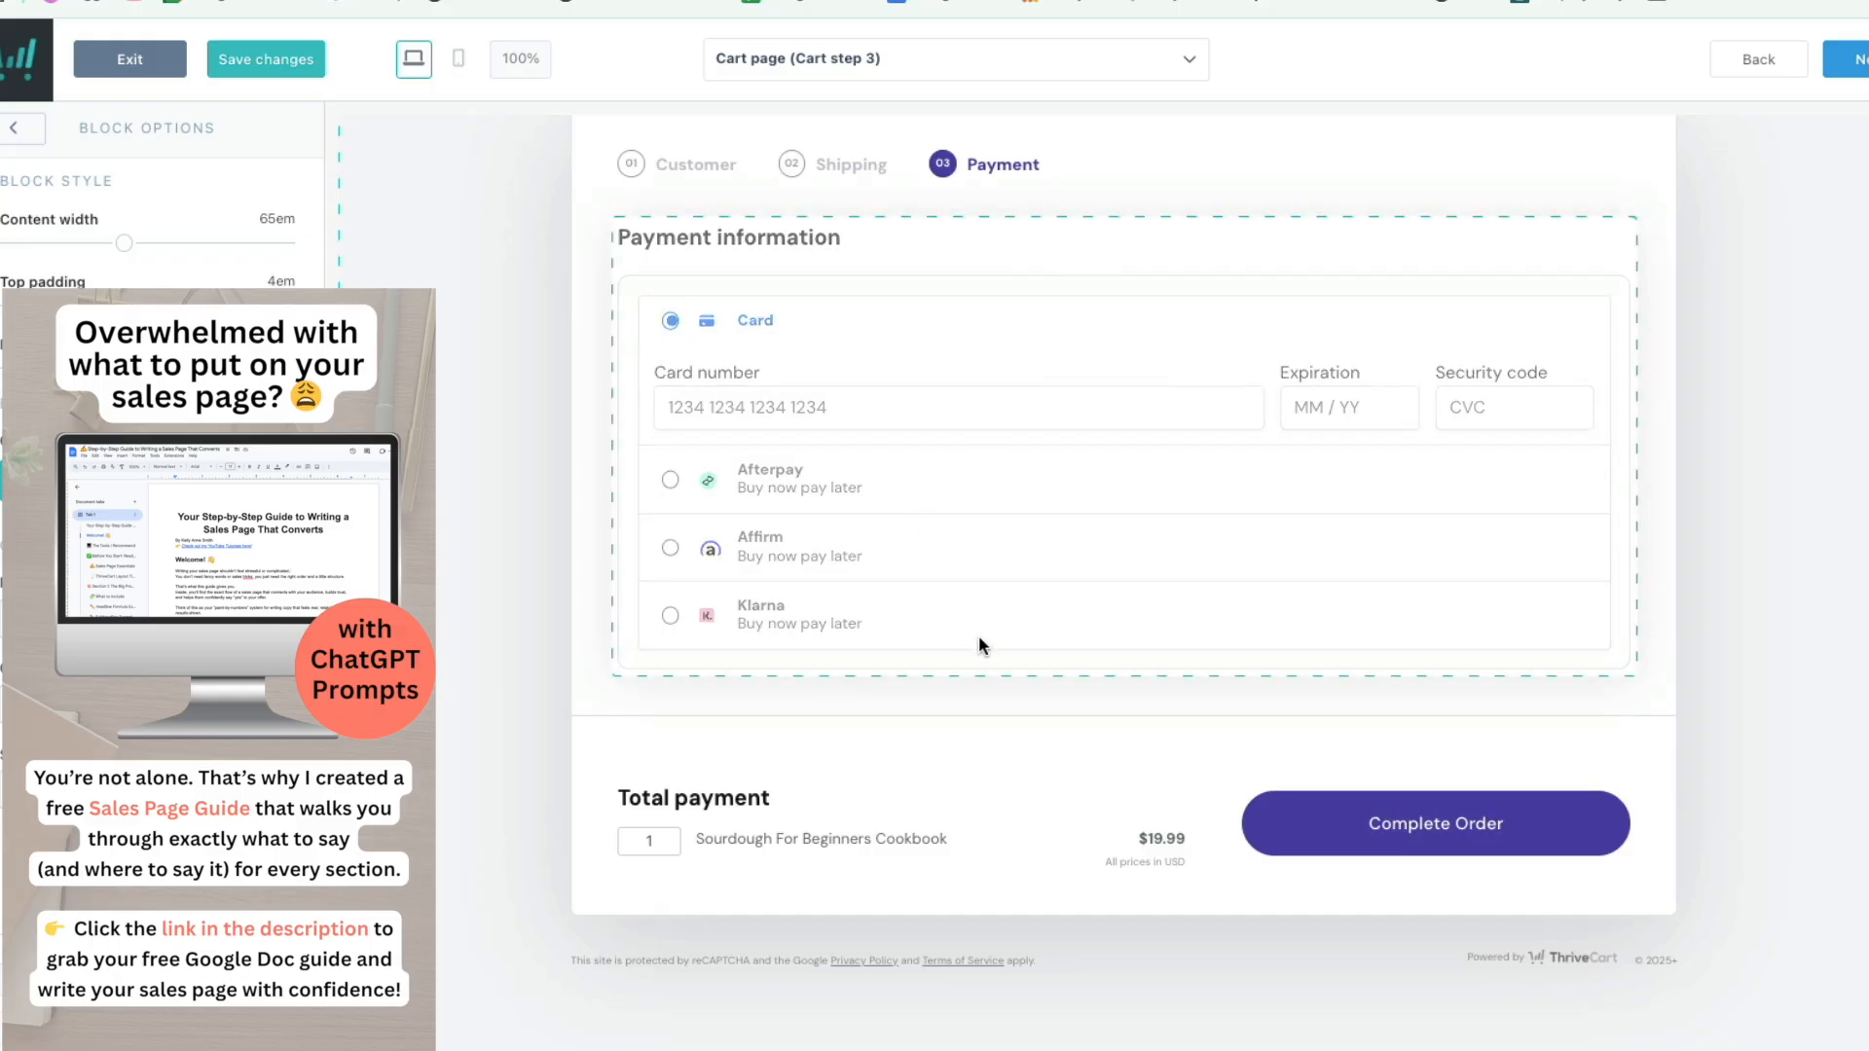
left_click(1854, 60)
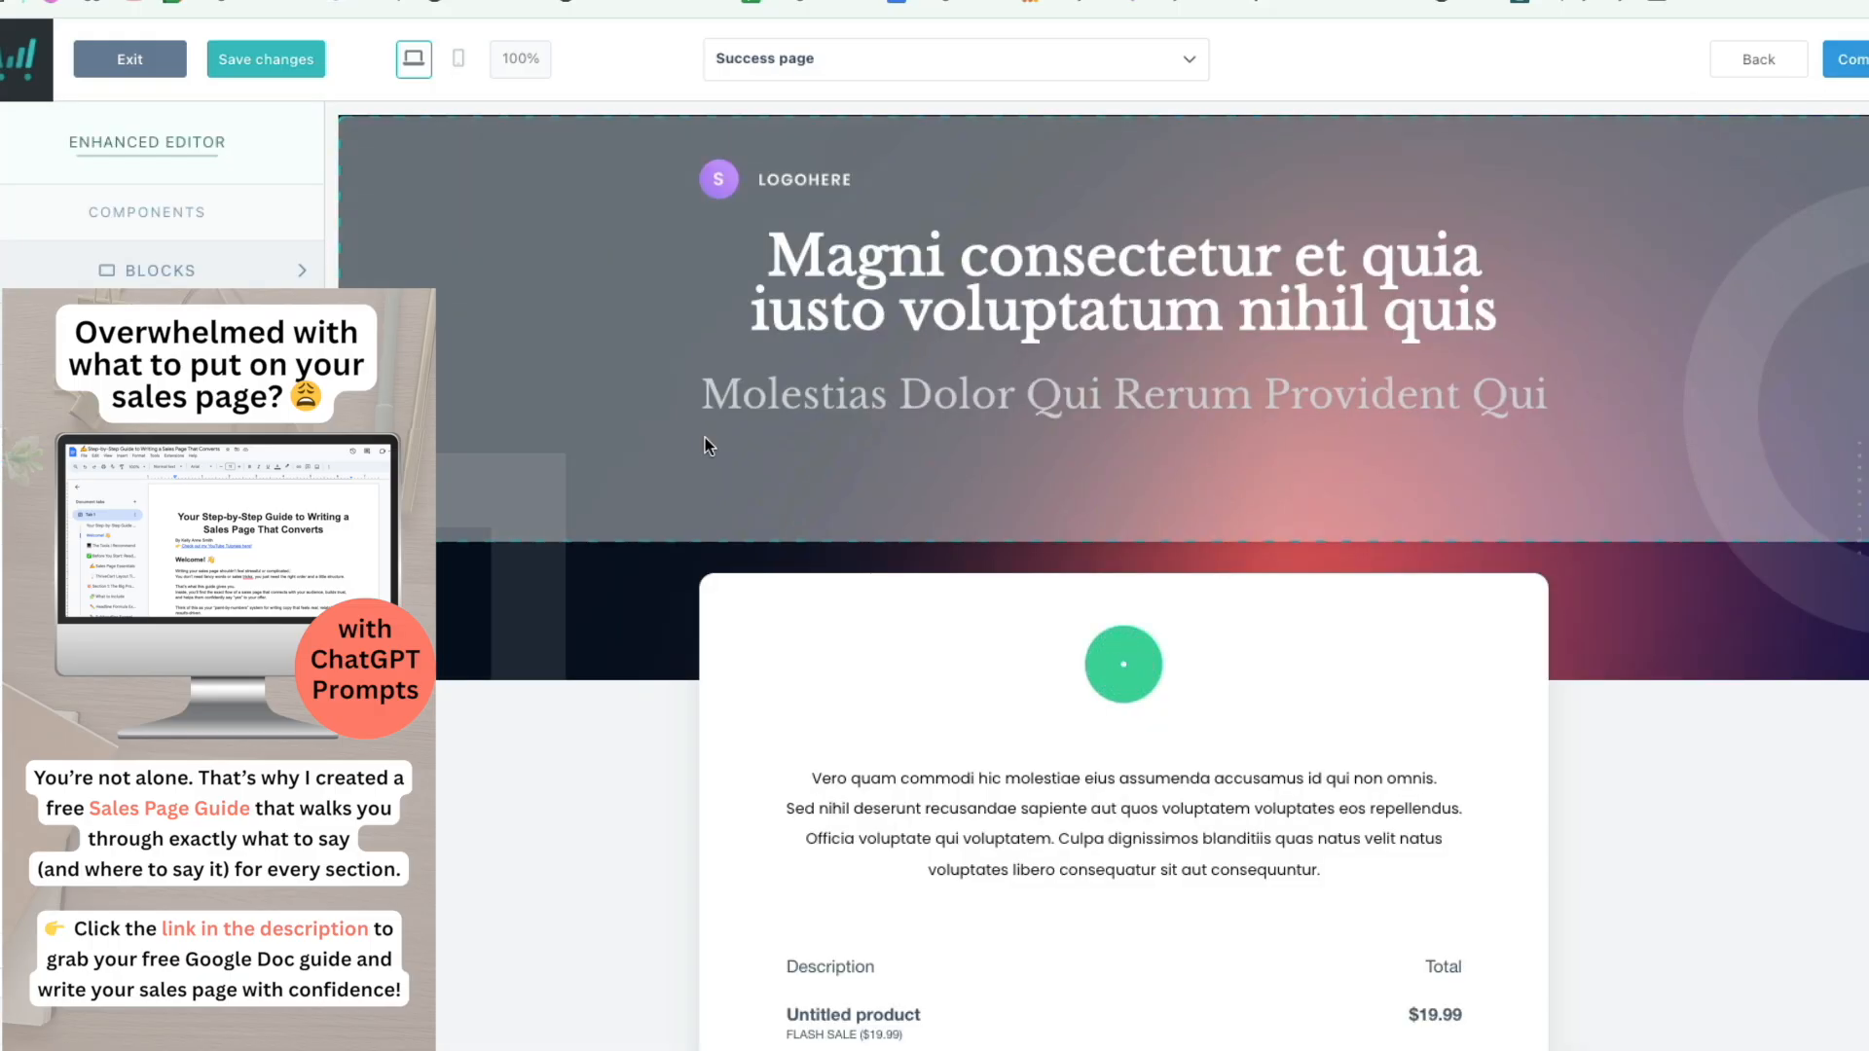
scroll(711, 606, "down", 2)
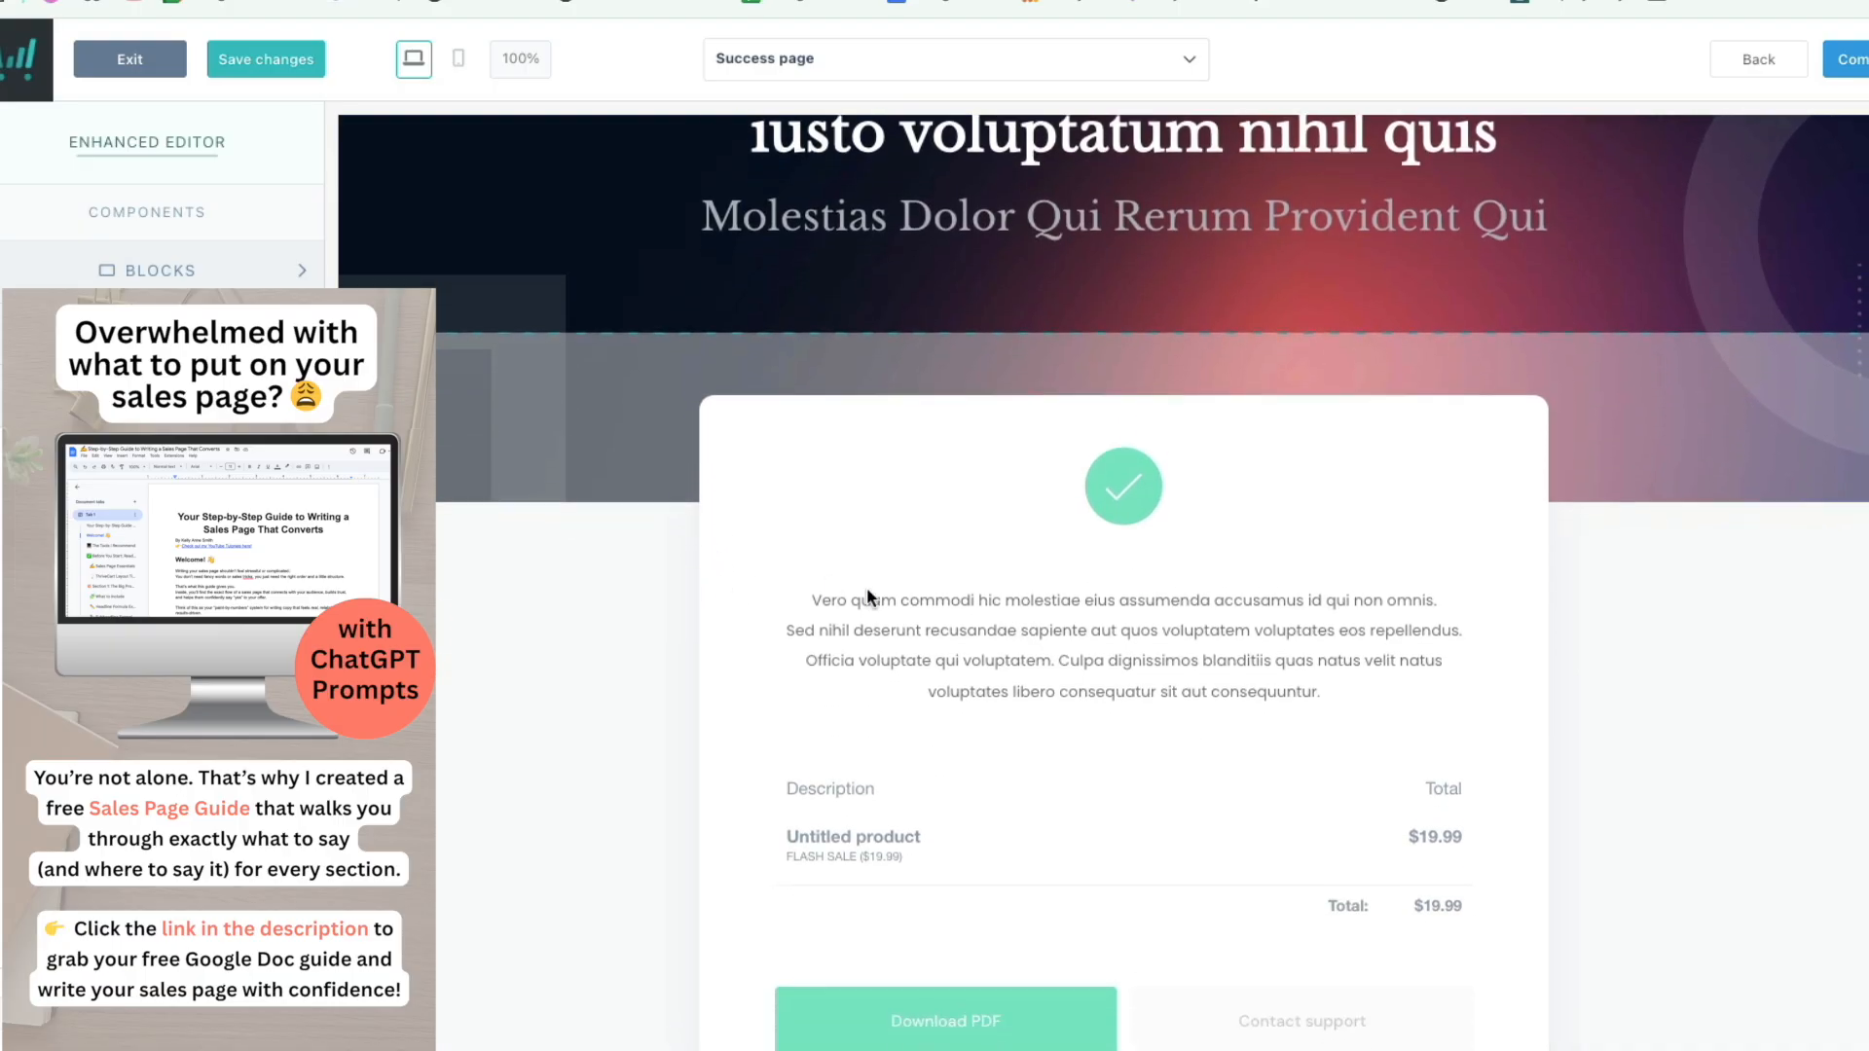
scroll(981, 650, "down", 1)
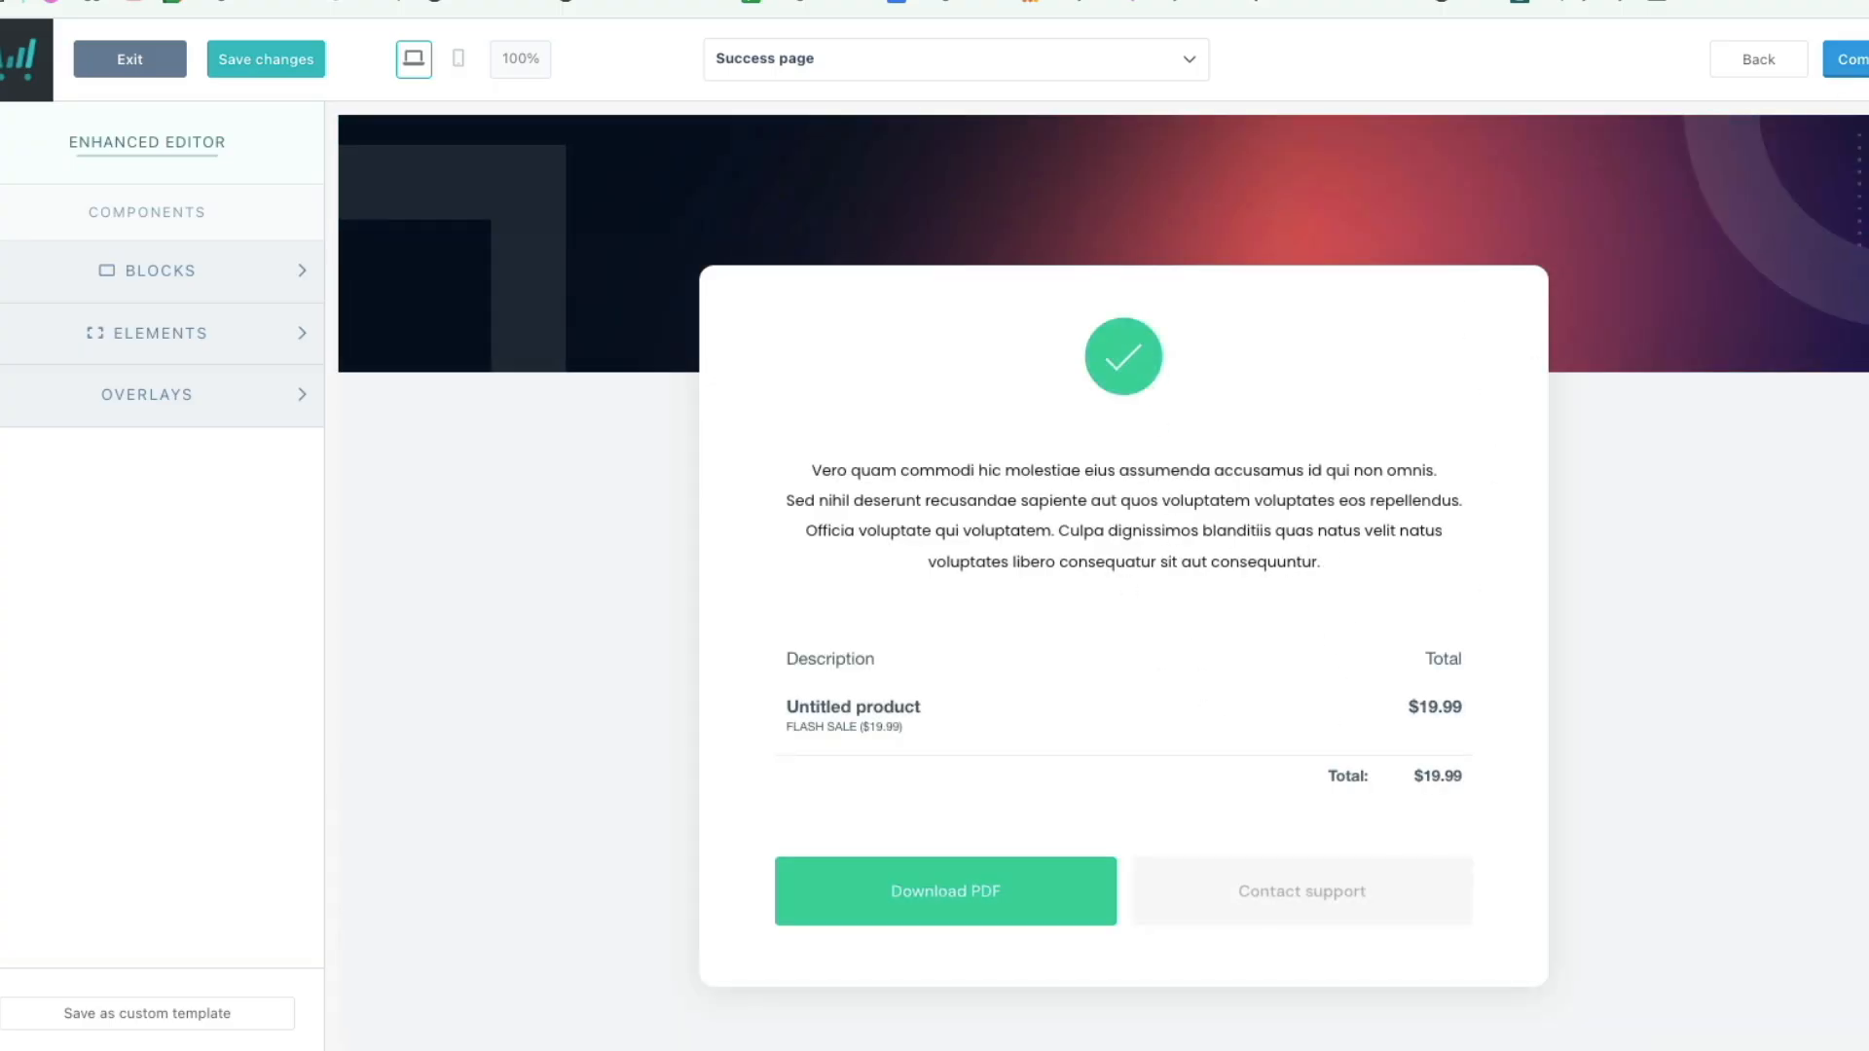
left_click(1855, 60)
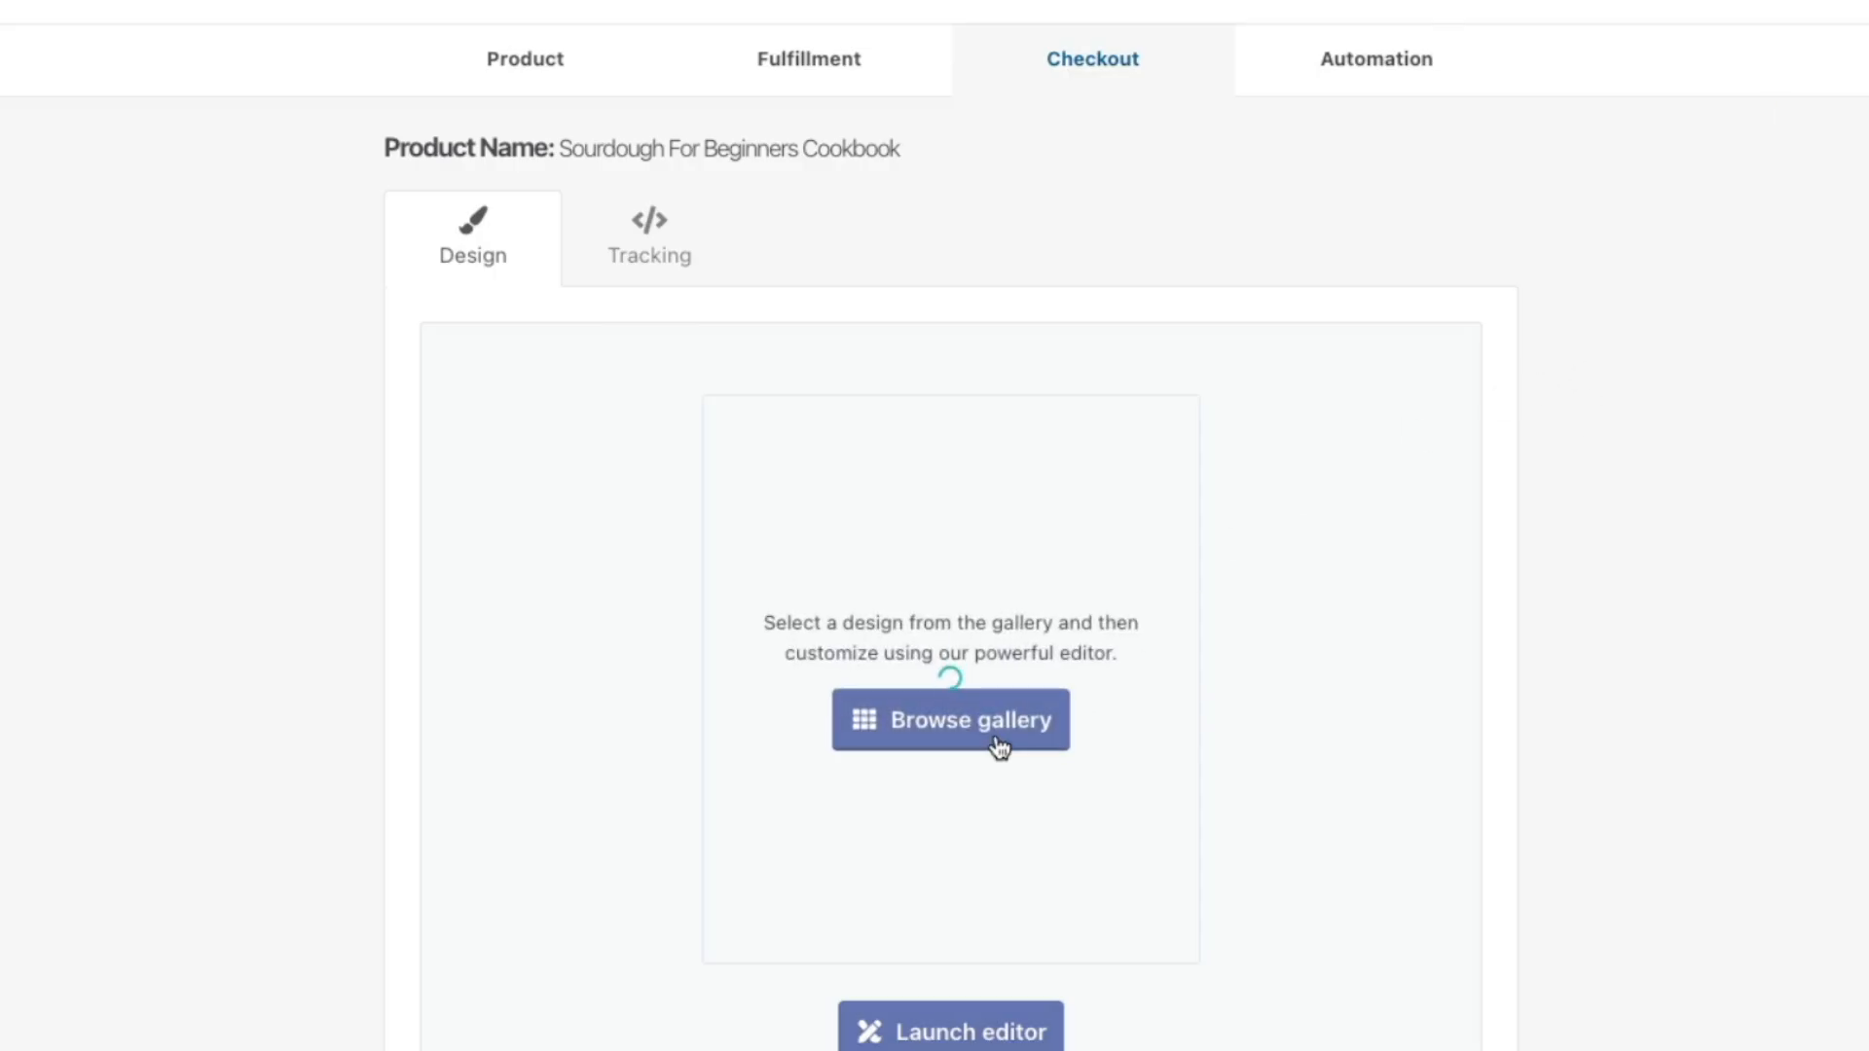
Step: Review the cookbook's Checkout design step, then move on to the Tracking settings
scroll(1158, 144, "up", 1)
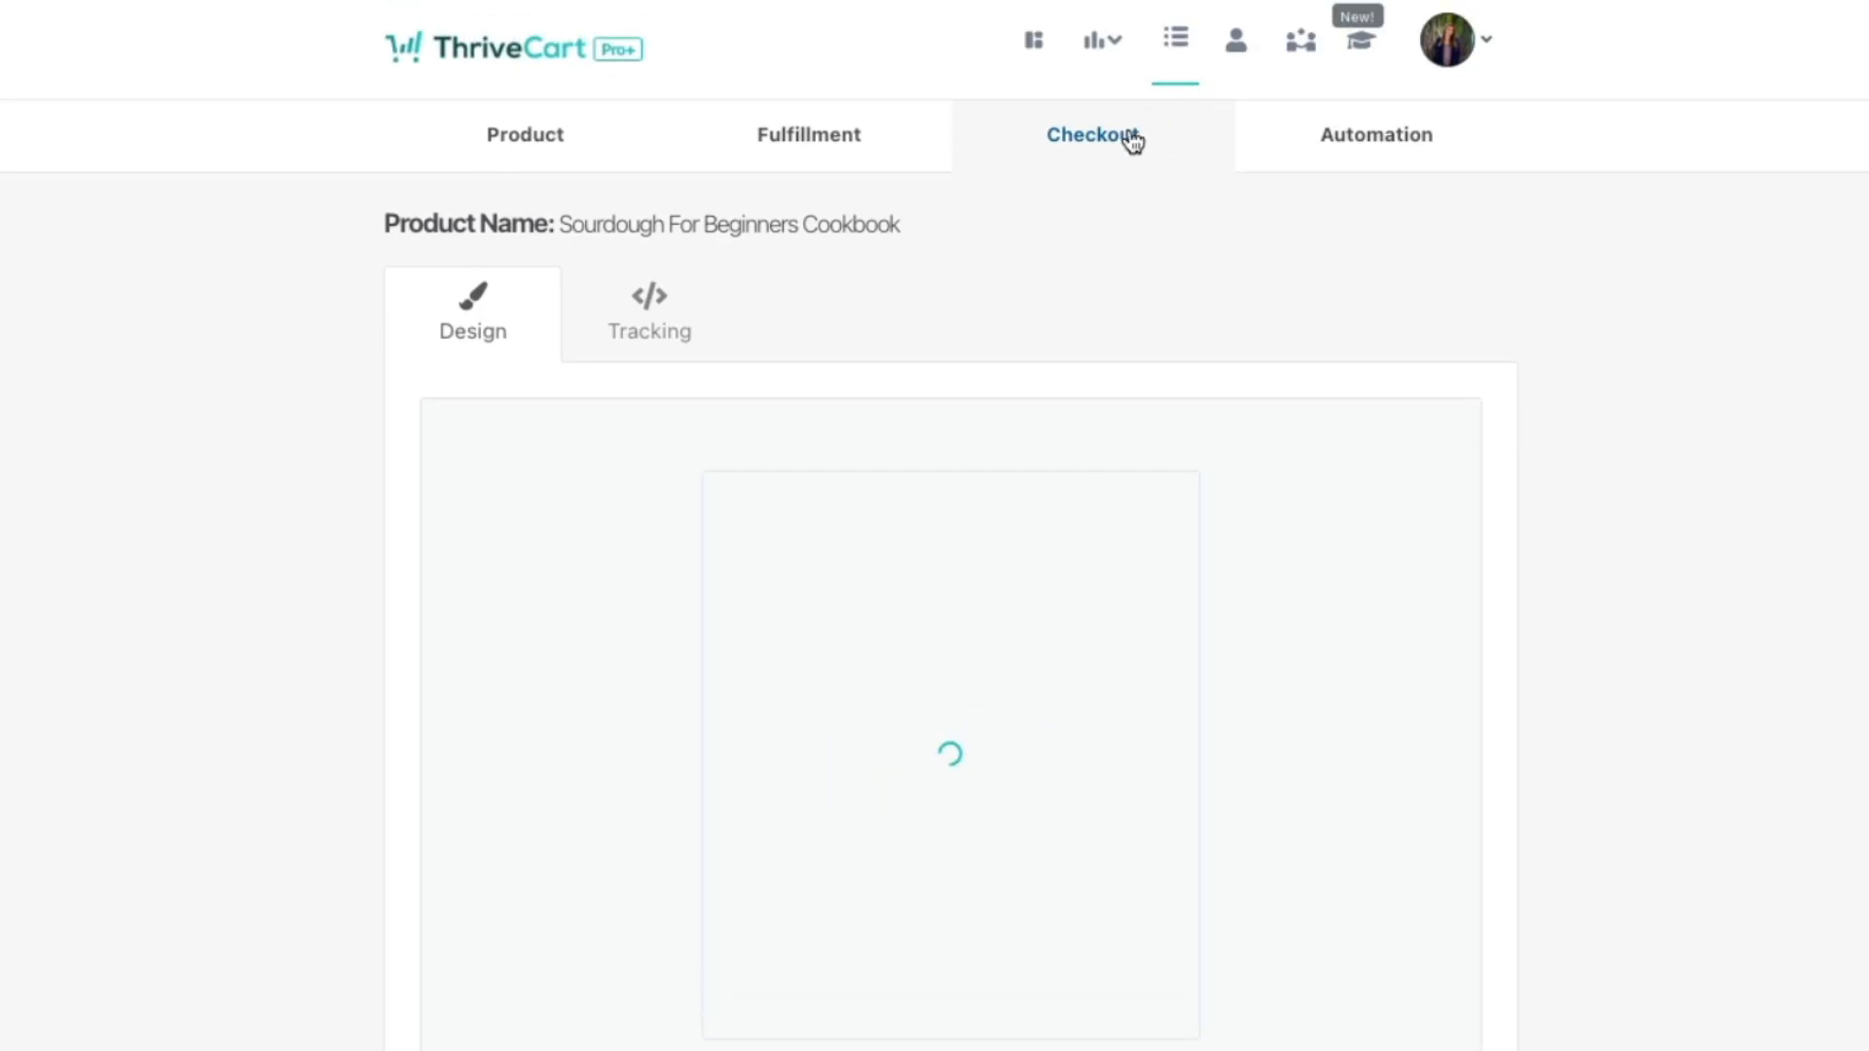
scroll(956, 808, "down", 3)
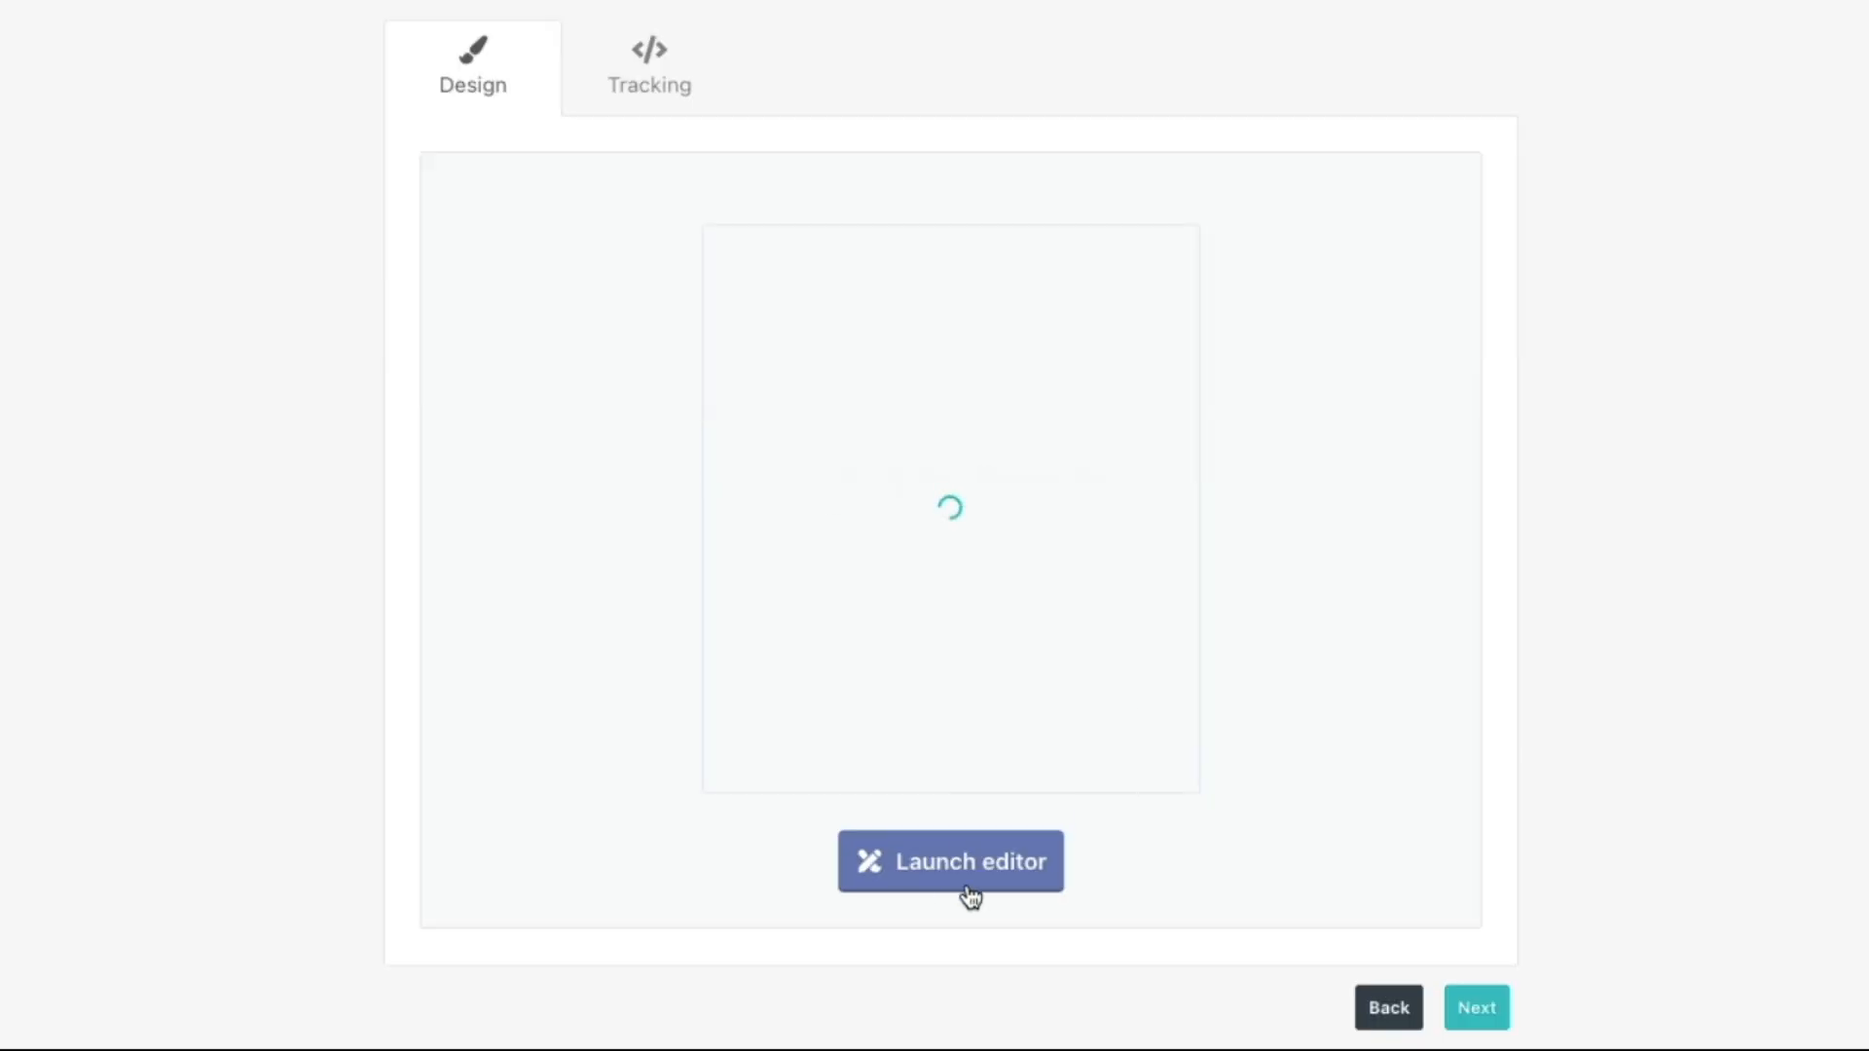
mouse_move(989, 582)
left_click(1490, 1012)
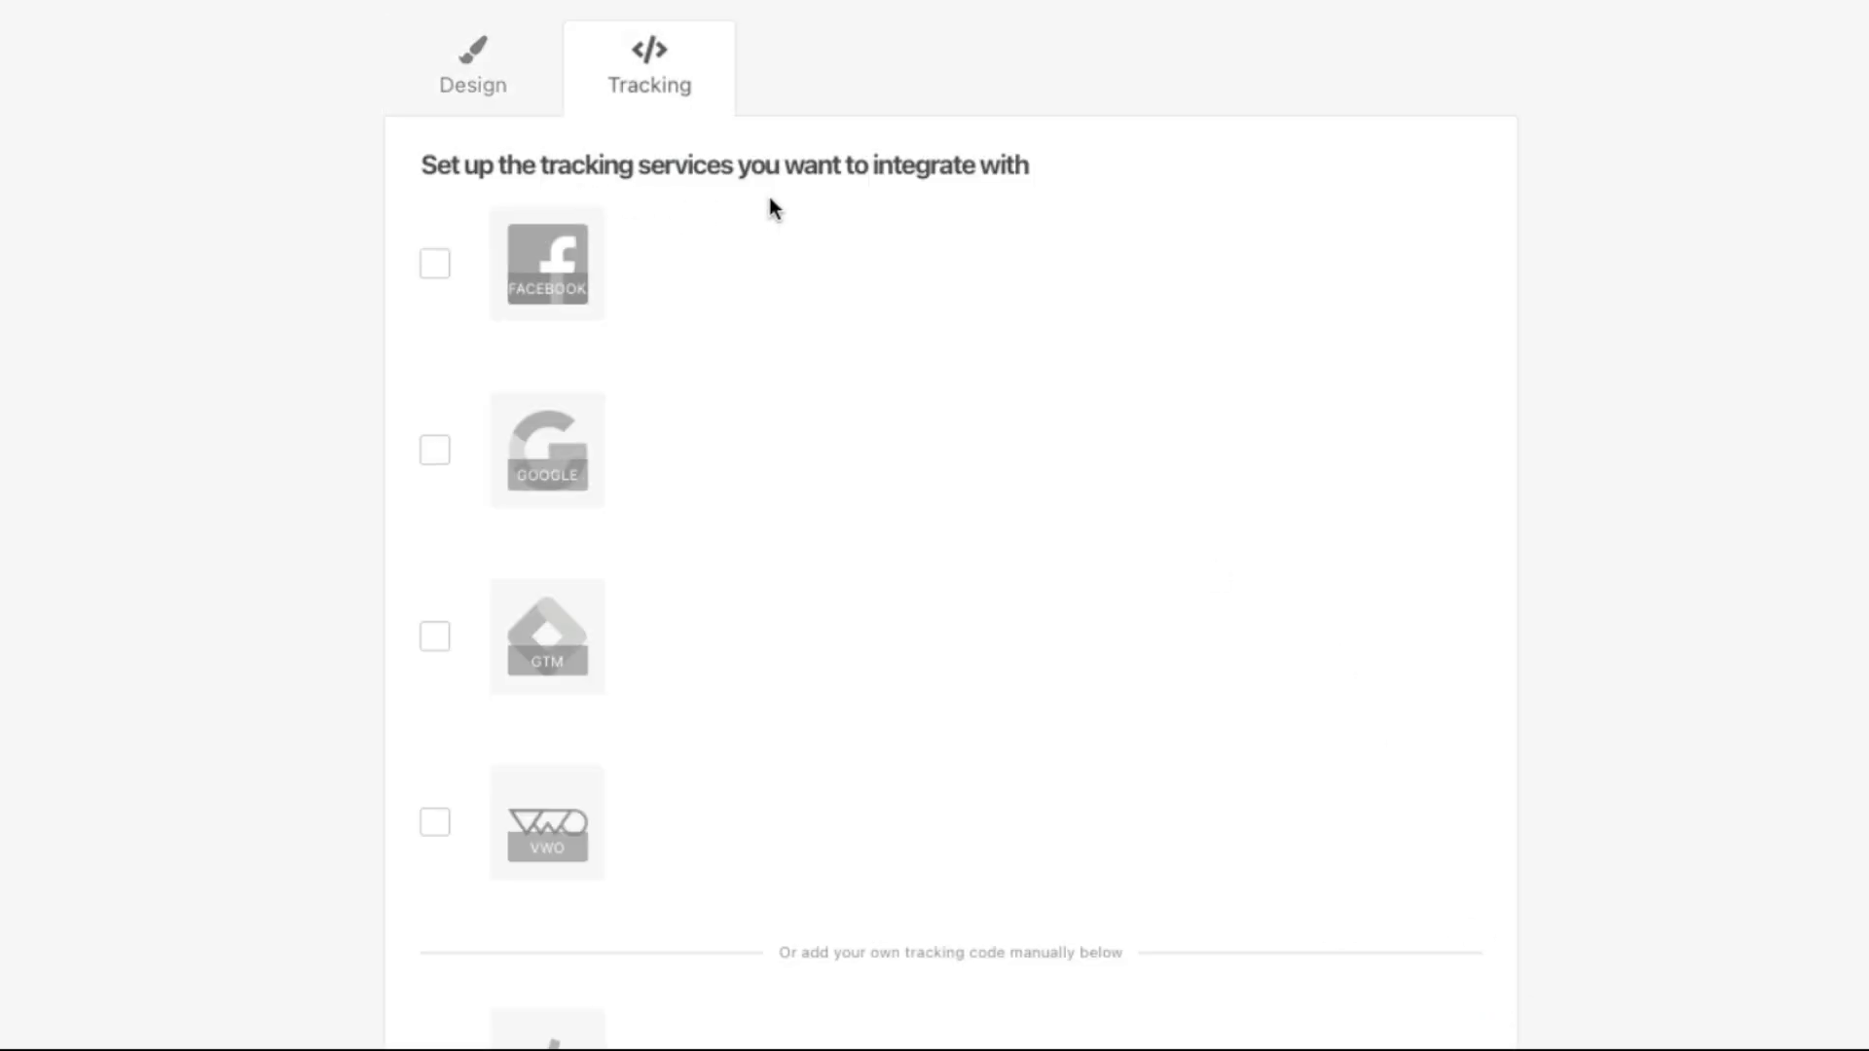
Step: Leave Facebook, Google, GTM and VWO tracking unchecked and continue to Automation
scroll(769, 209, "down", 3)
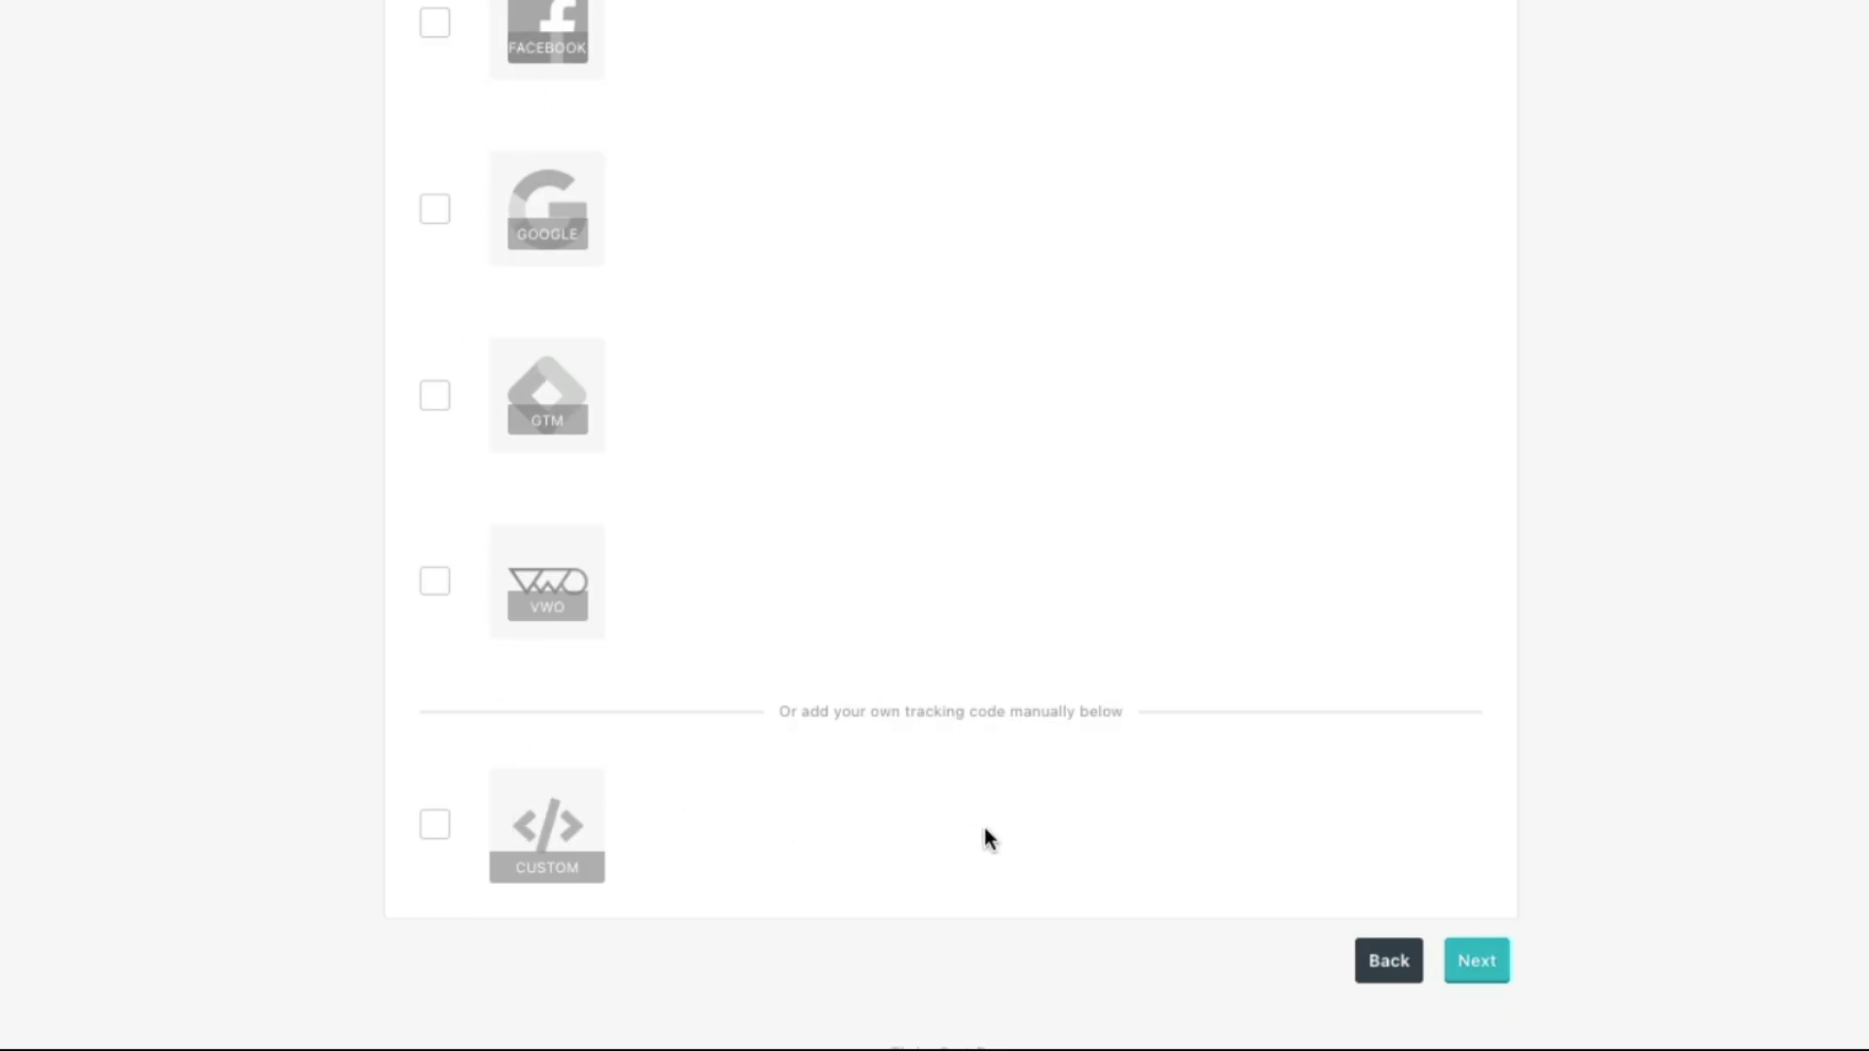
scroll(1051, 779, "up", 2)
scroll(1052, 784, "down", 2)
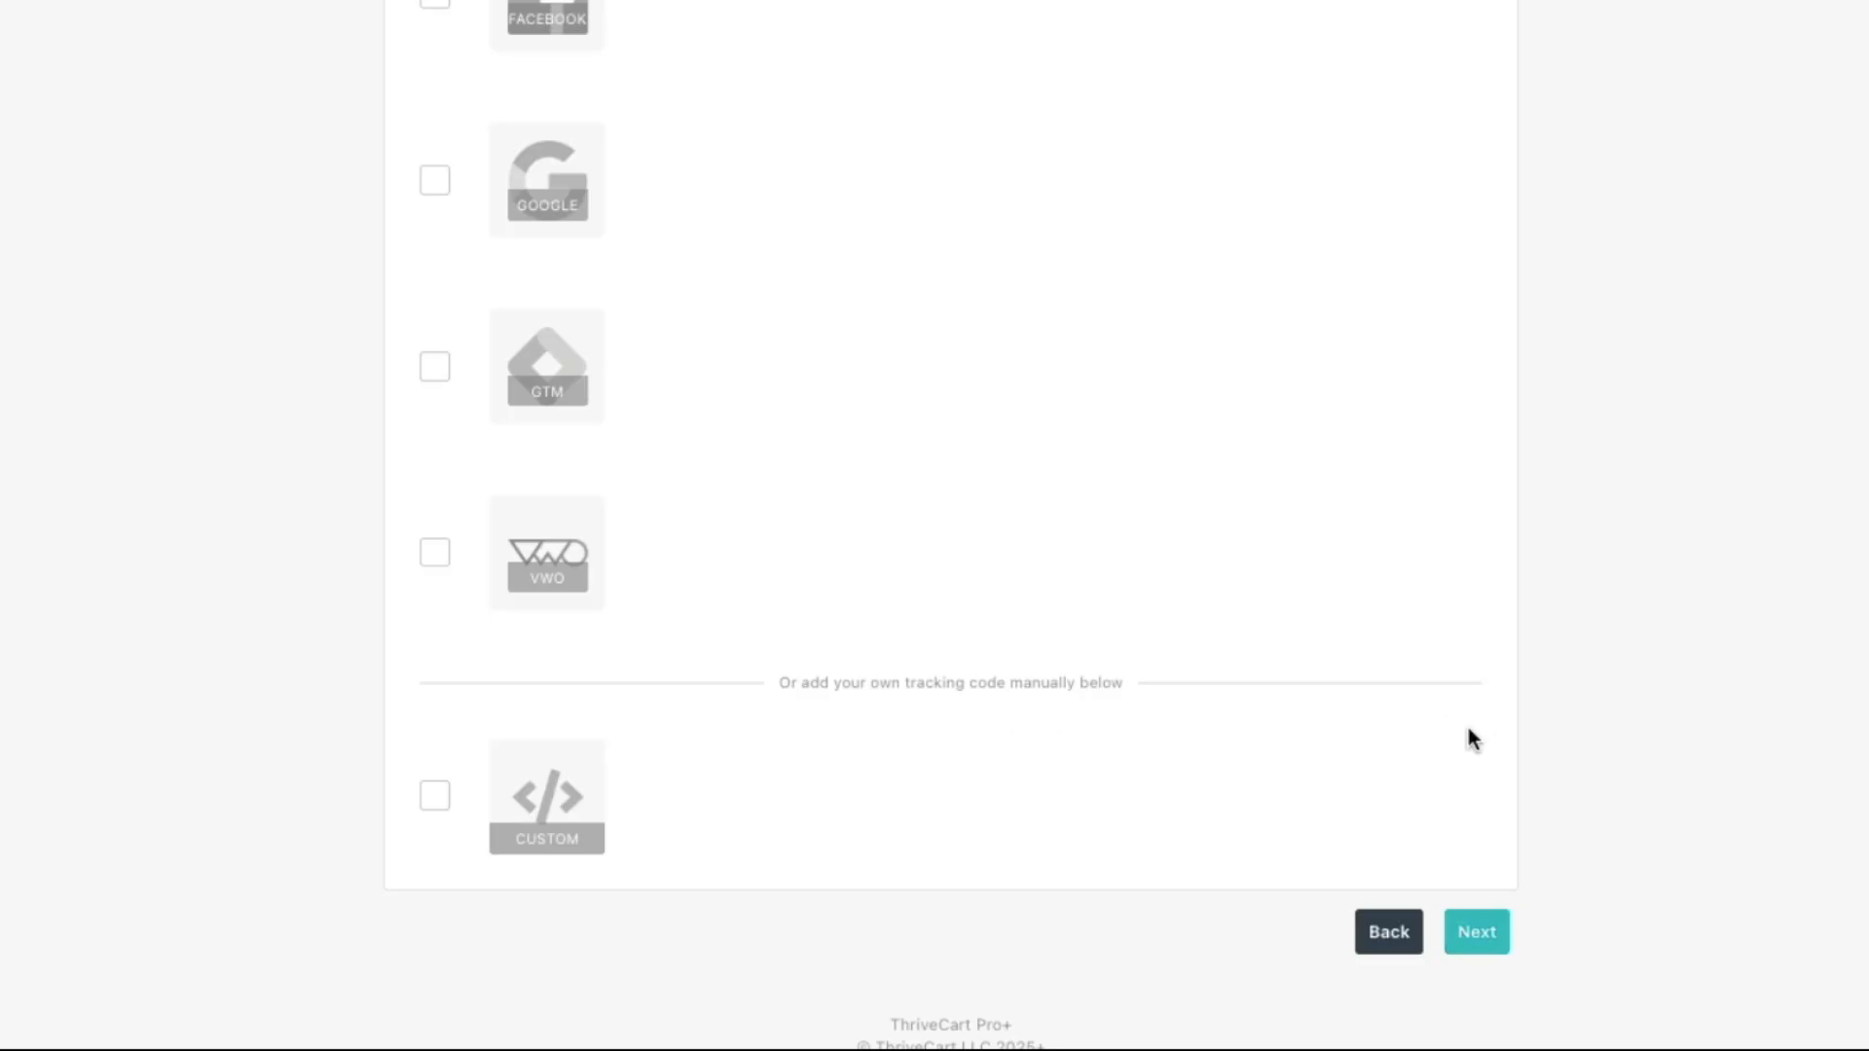
left_click(1477, 946)
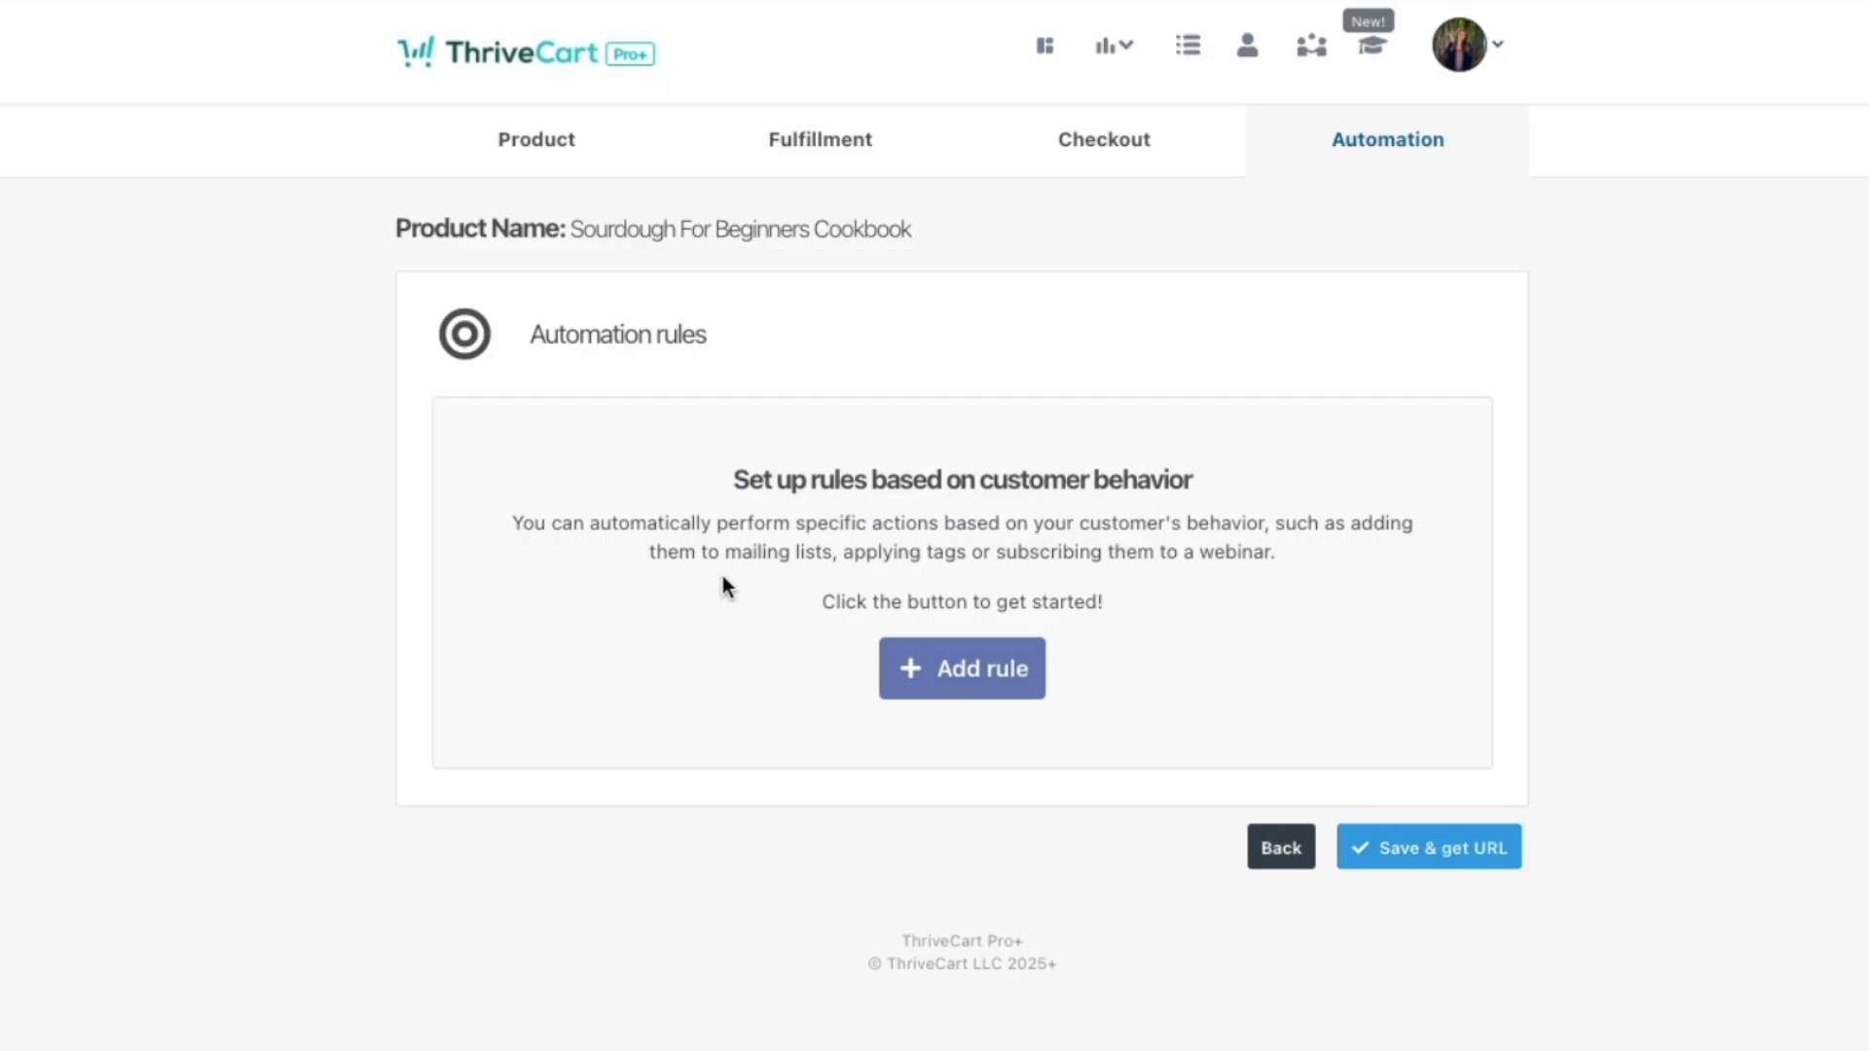
Step: Add an automation rule triggered by the main product purchase, using Flodesk
left_click(930, 697)
left_click(845, 362)
left_click(855, 363)
left_click(950, 426)
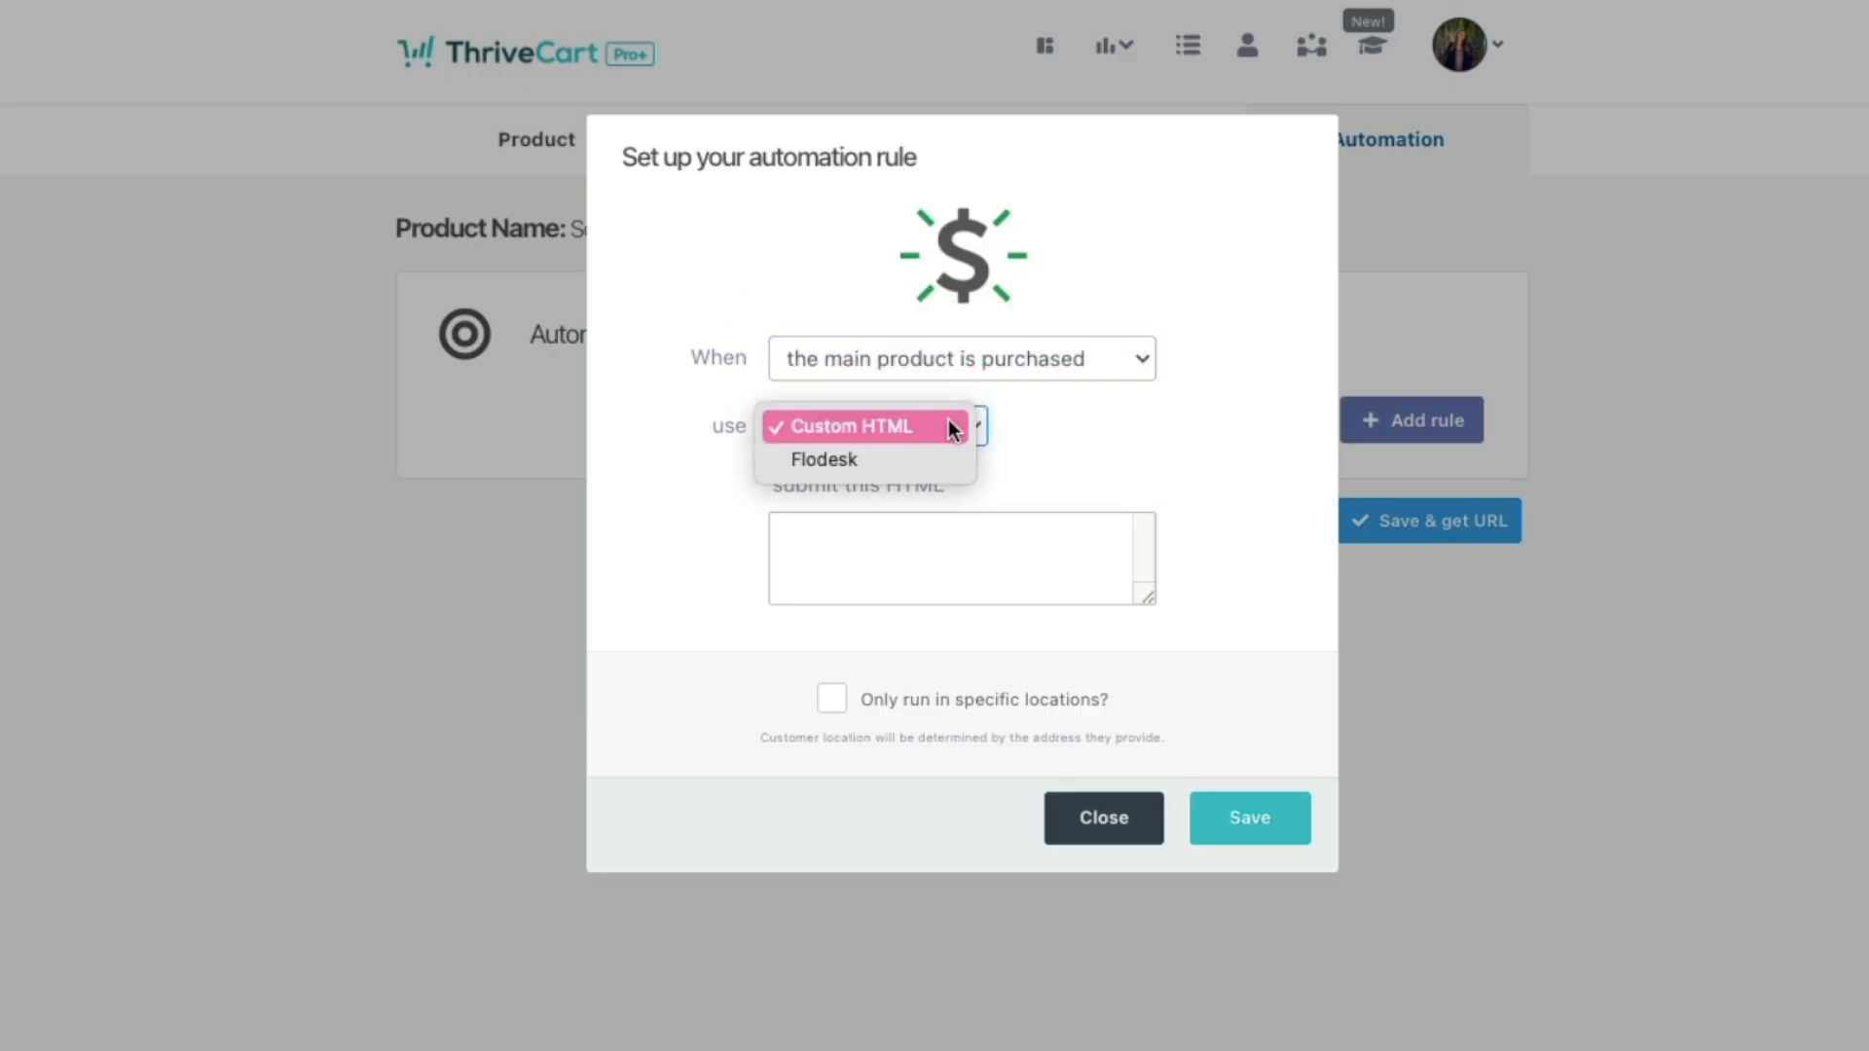
left_click(930, 464)
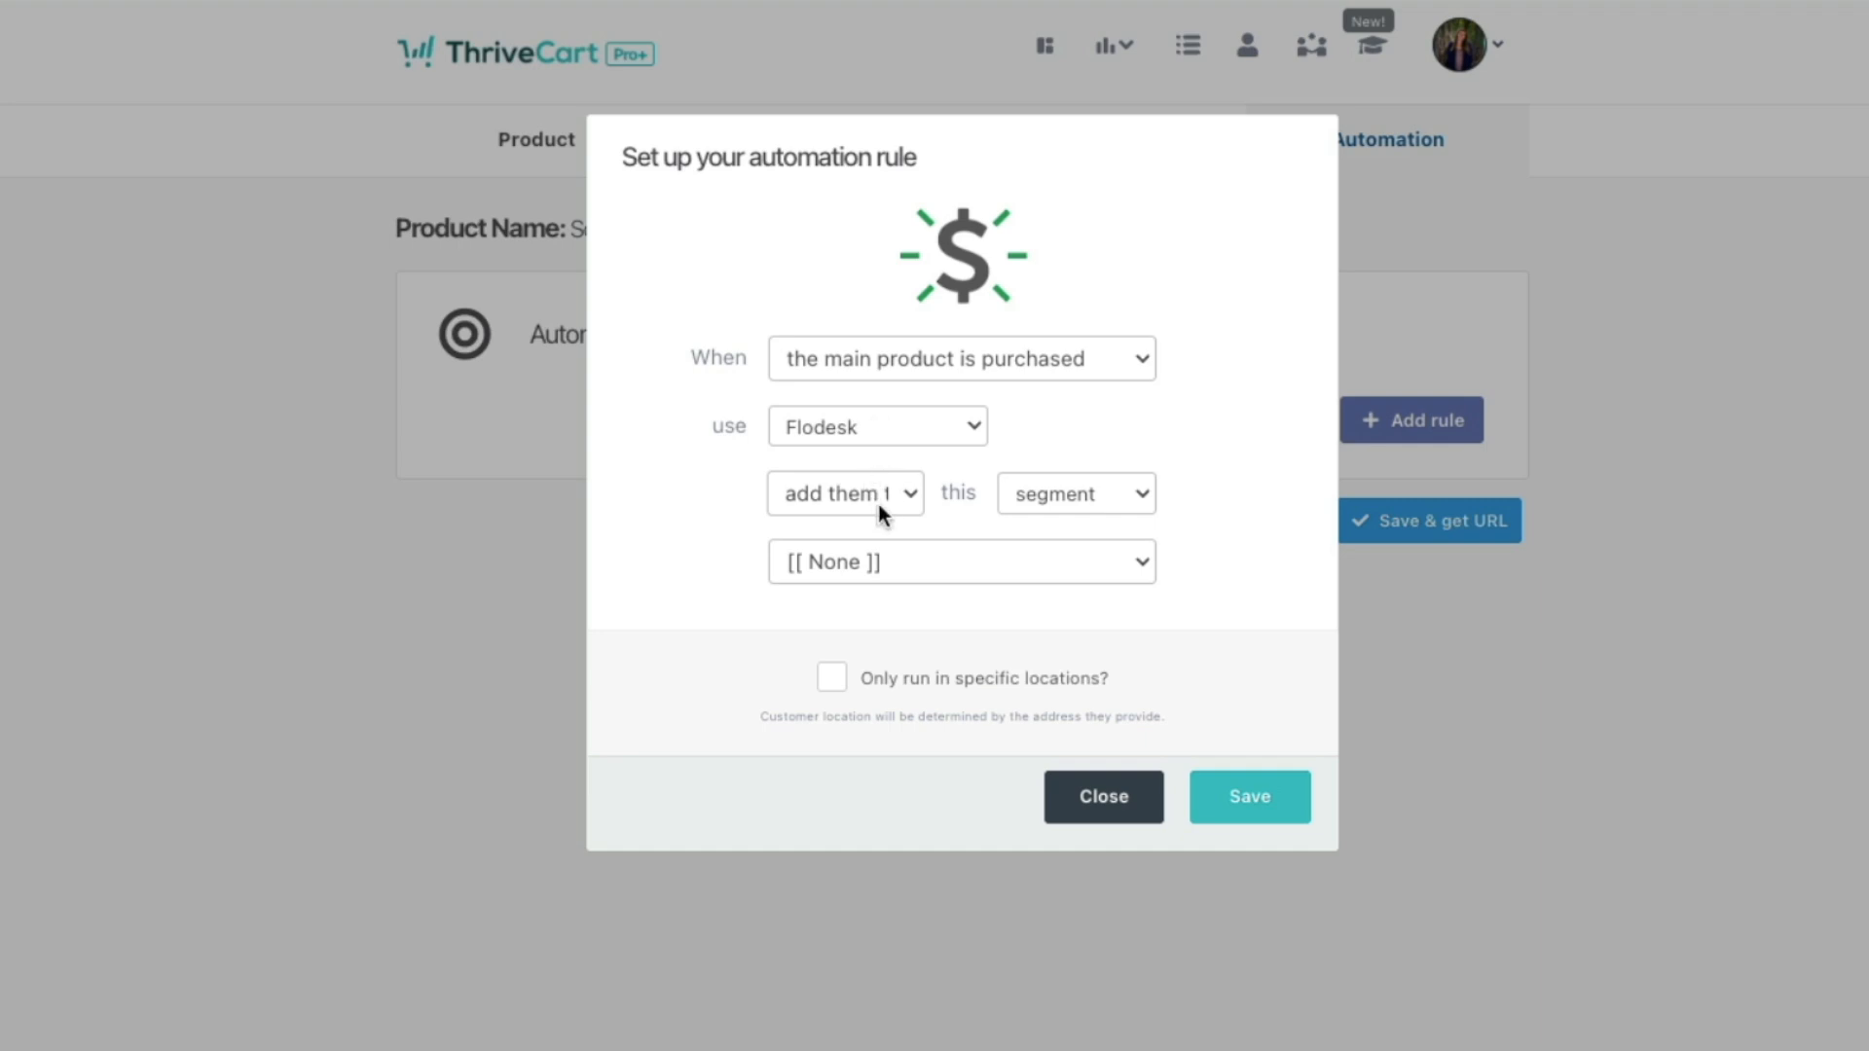
Step: Keep the rule adding buyers to a Flodesk segment, leave the segment as None, and save
left_click(904, 500)
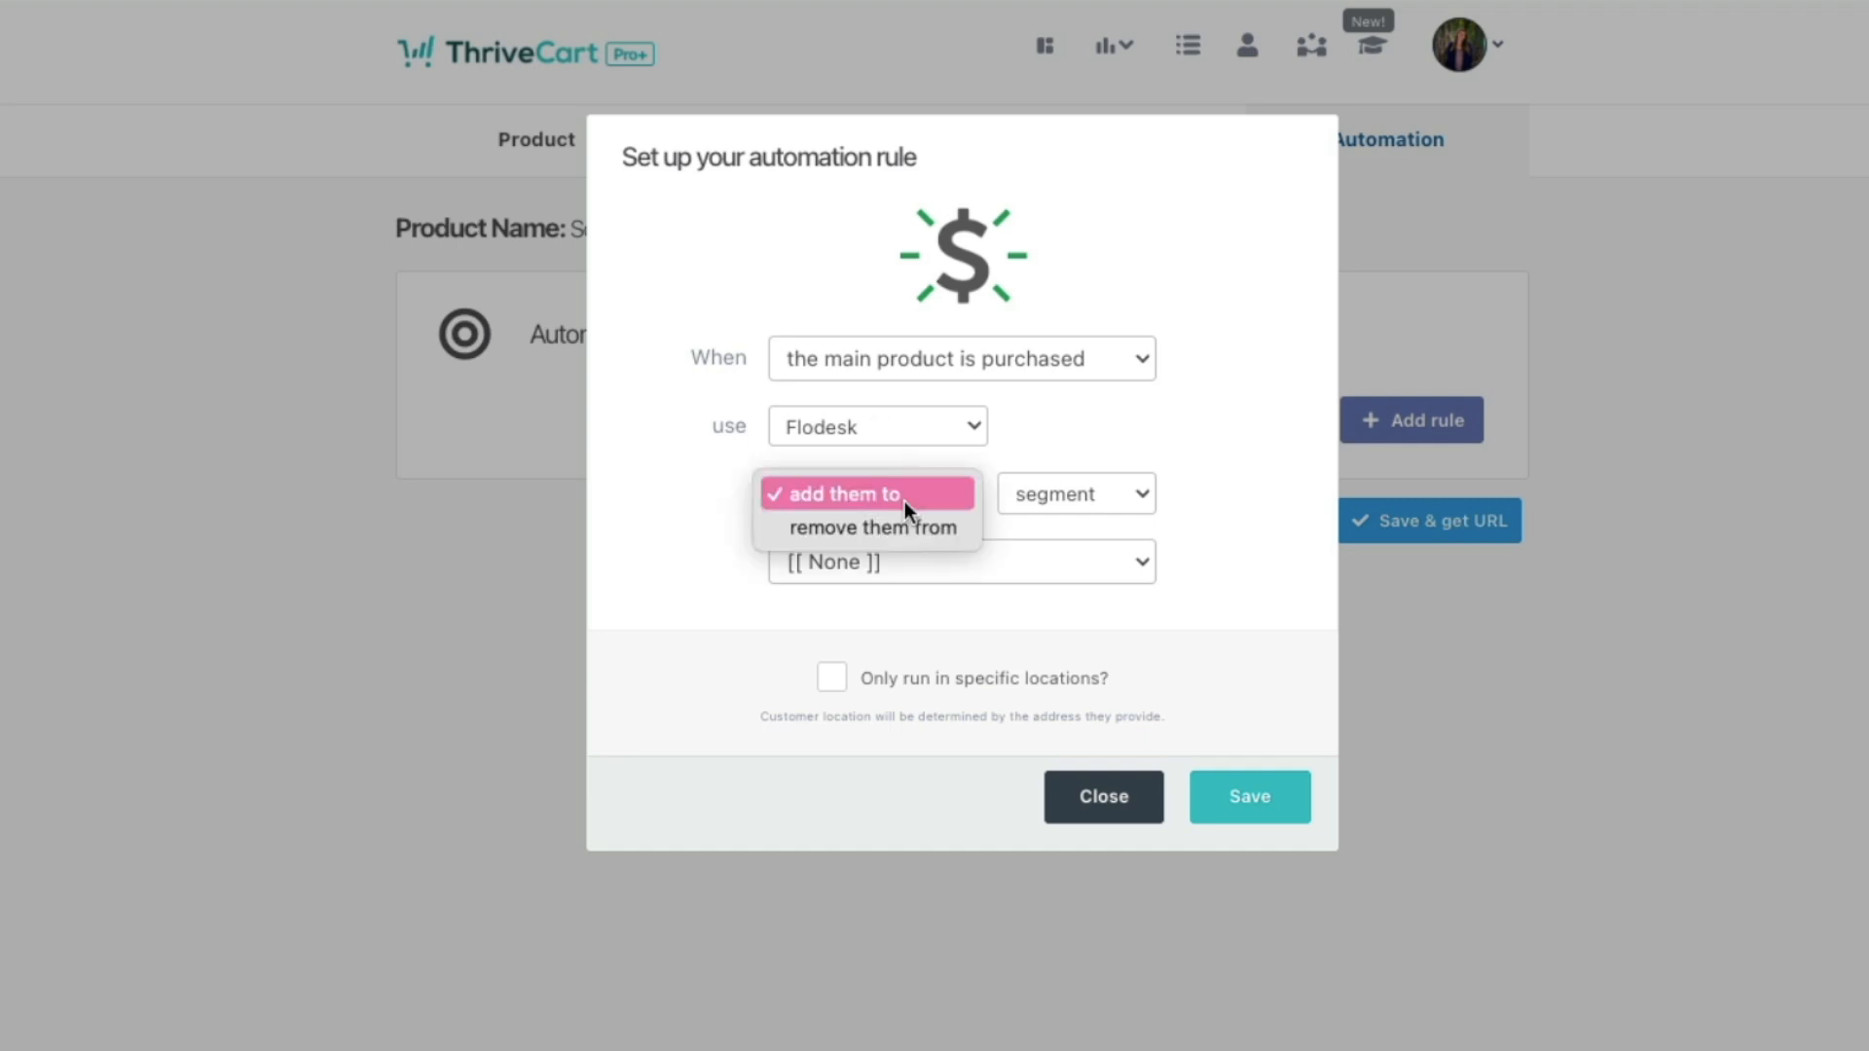
left_click(1071, 475)
left_click(1071, 475)
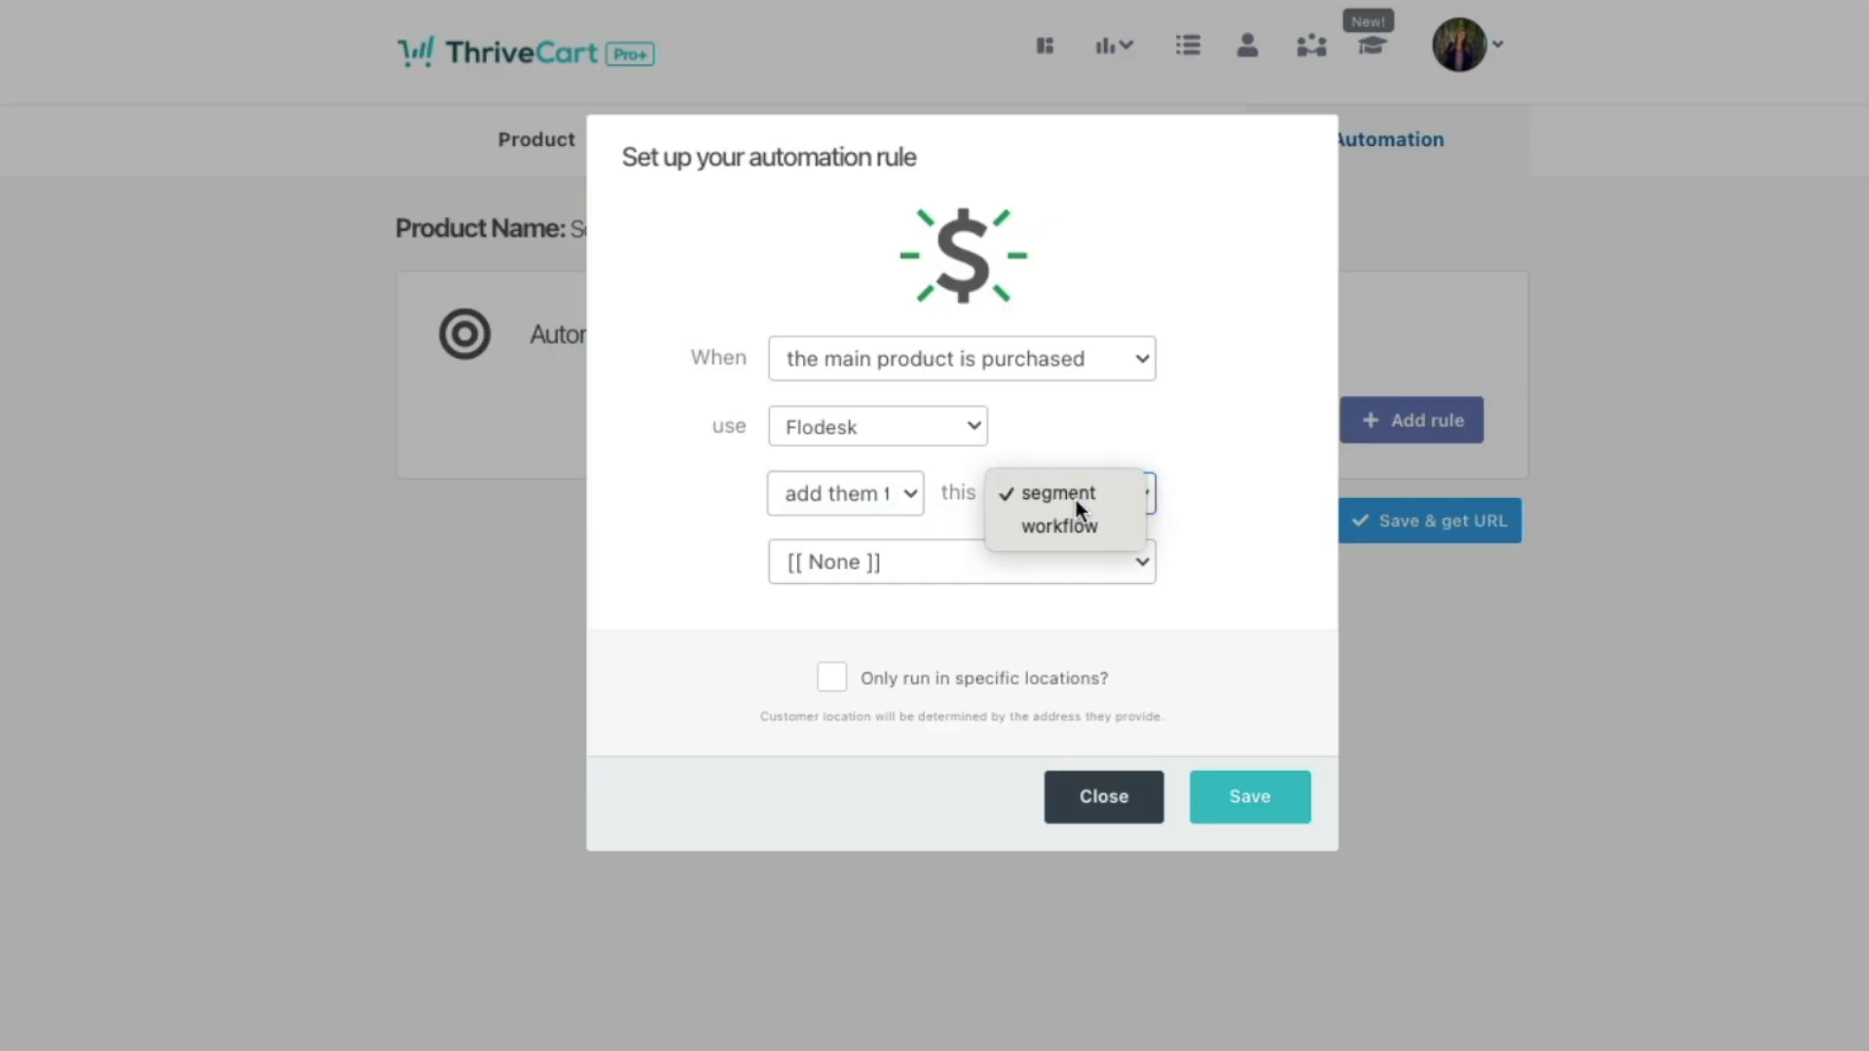
left_click(1077, 500)
left_click(1010, 574)
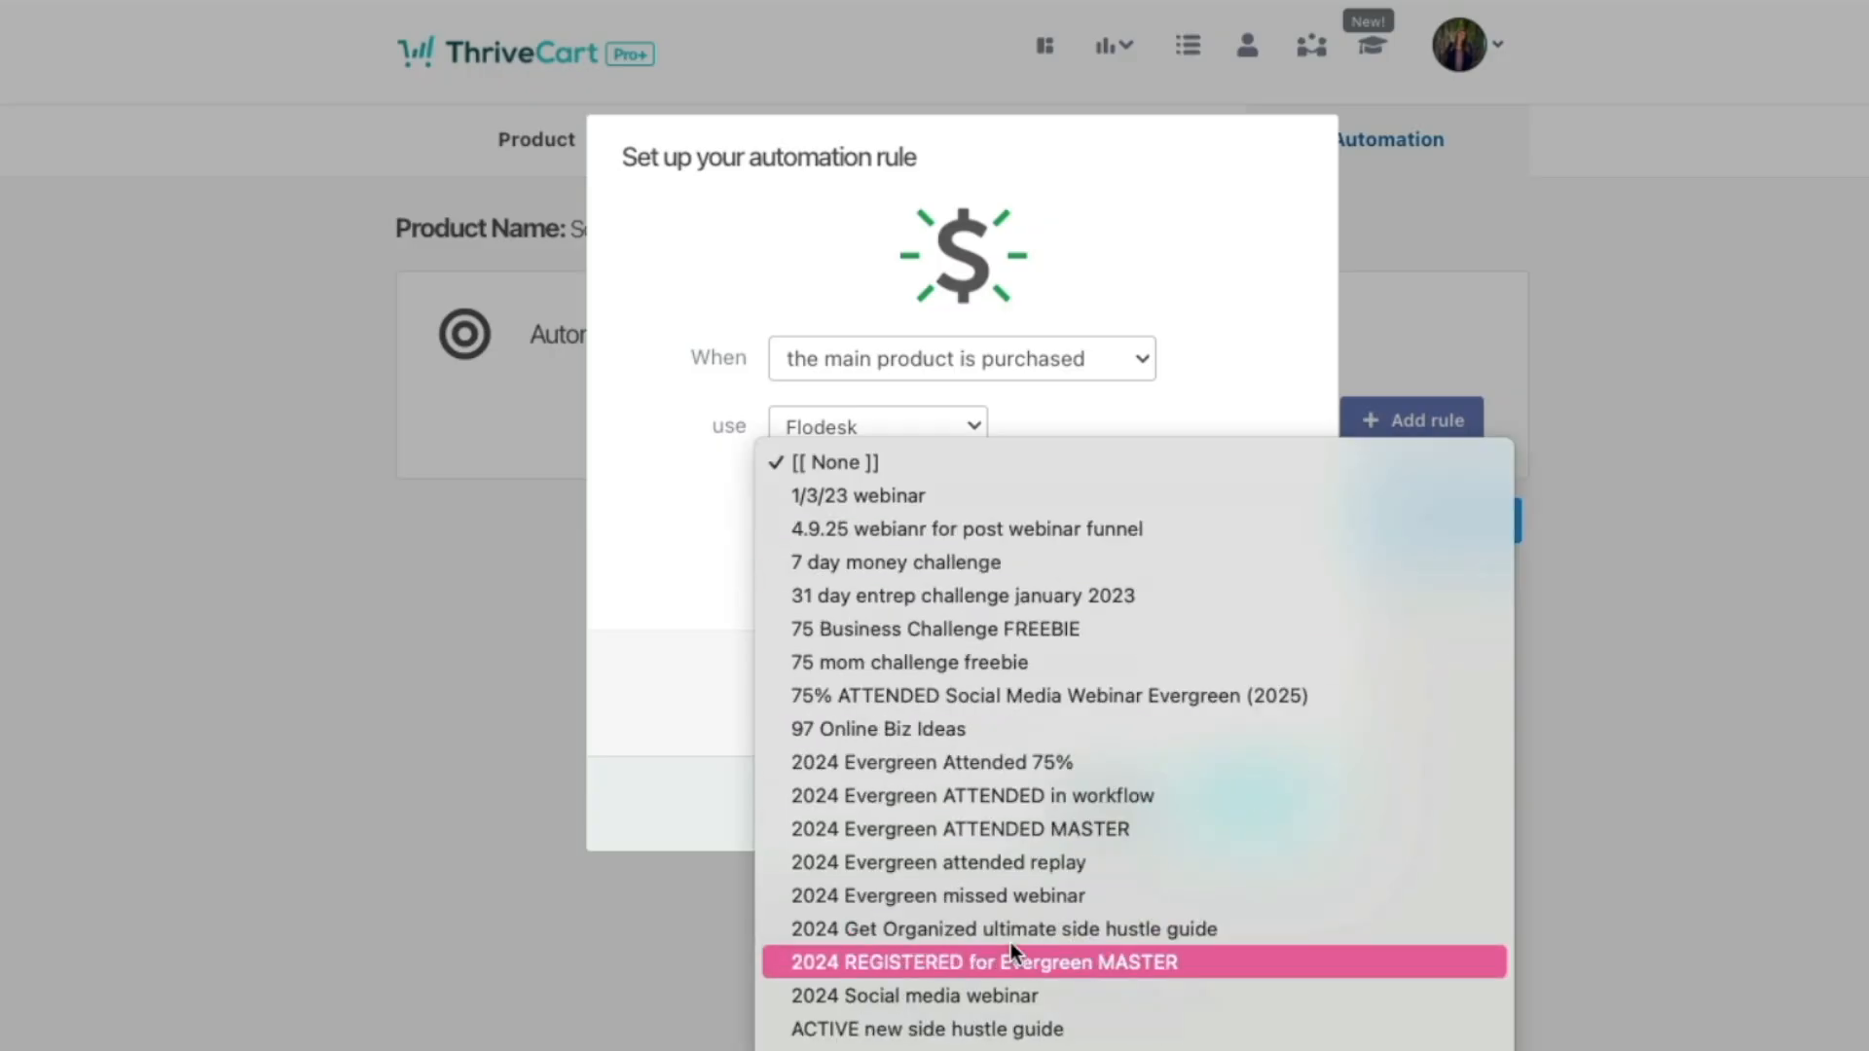
scroll(1003, 939, "down", 10)
left_click(656, 730)
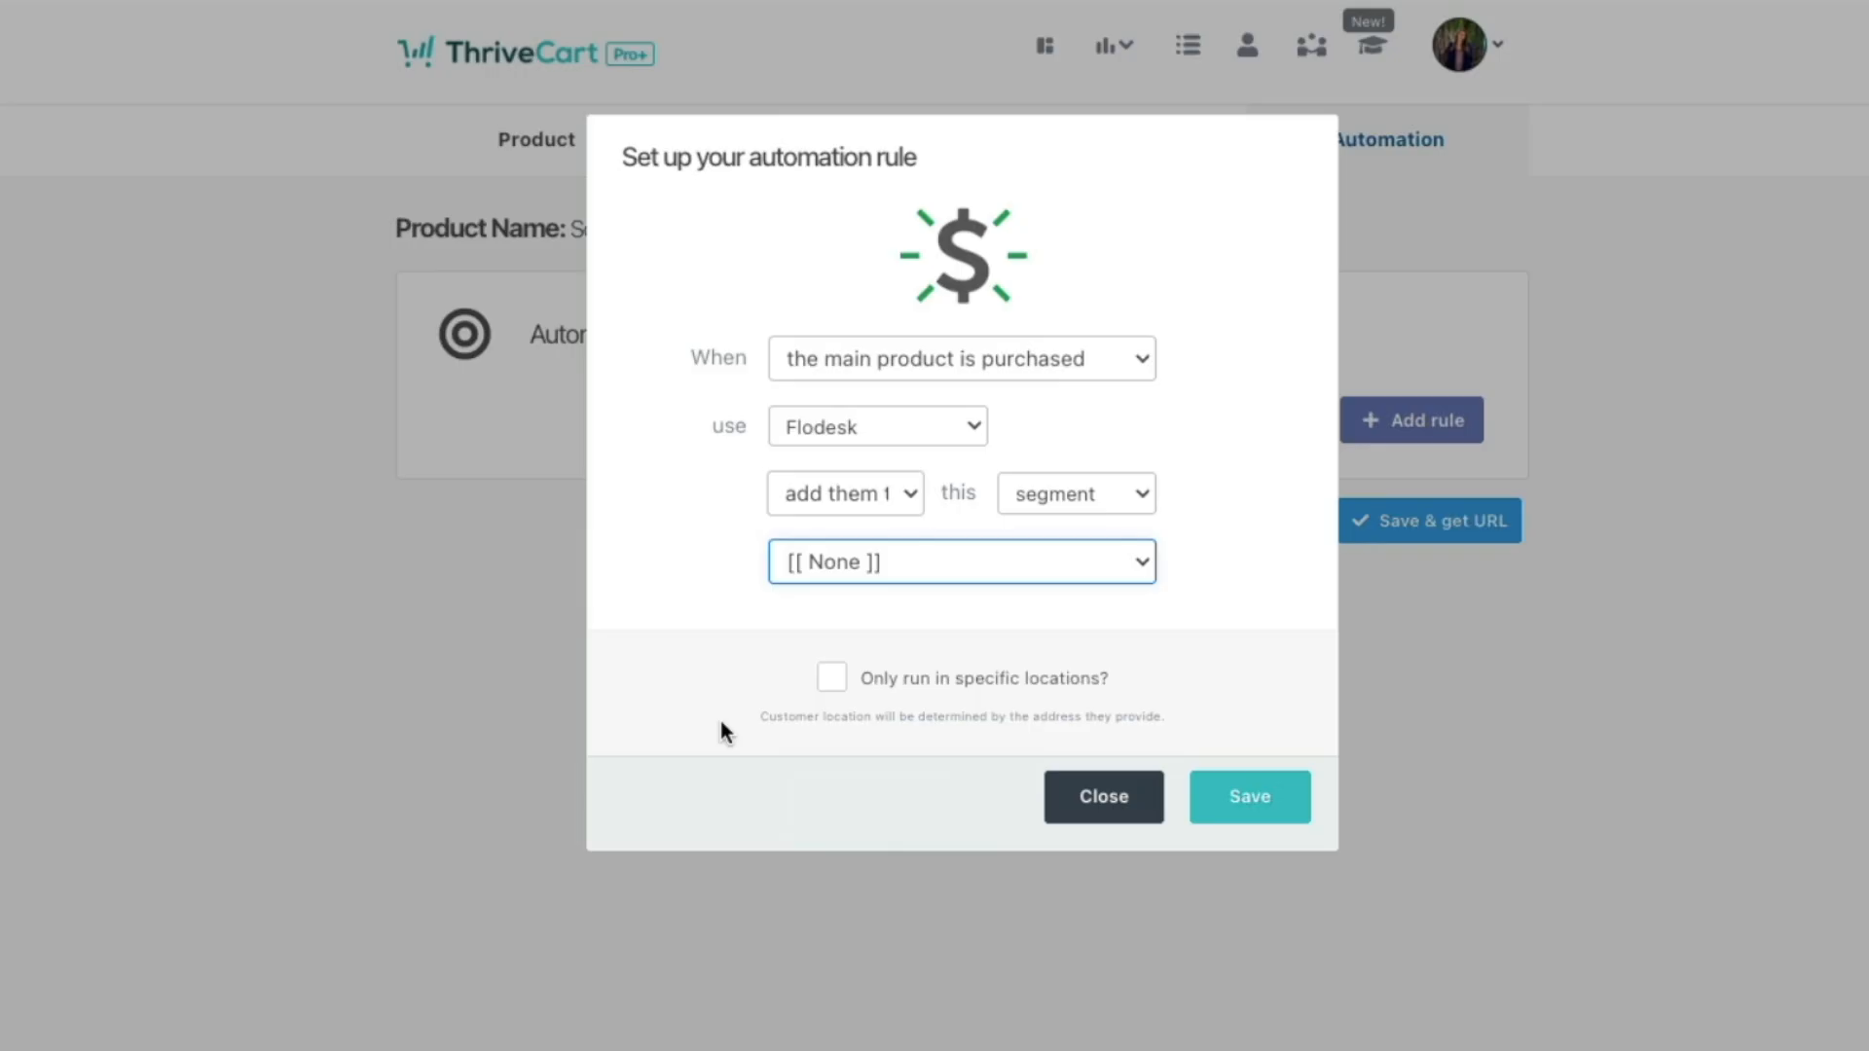
left_click(965, 624)
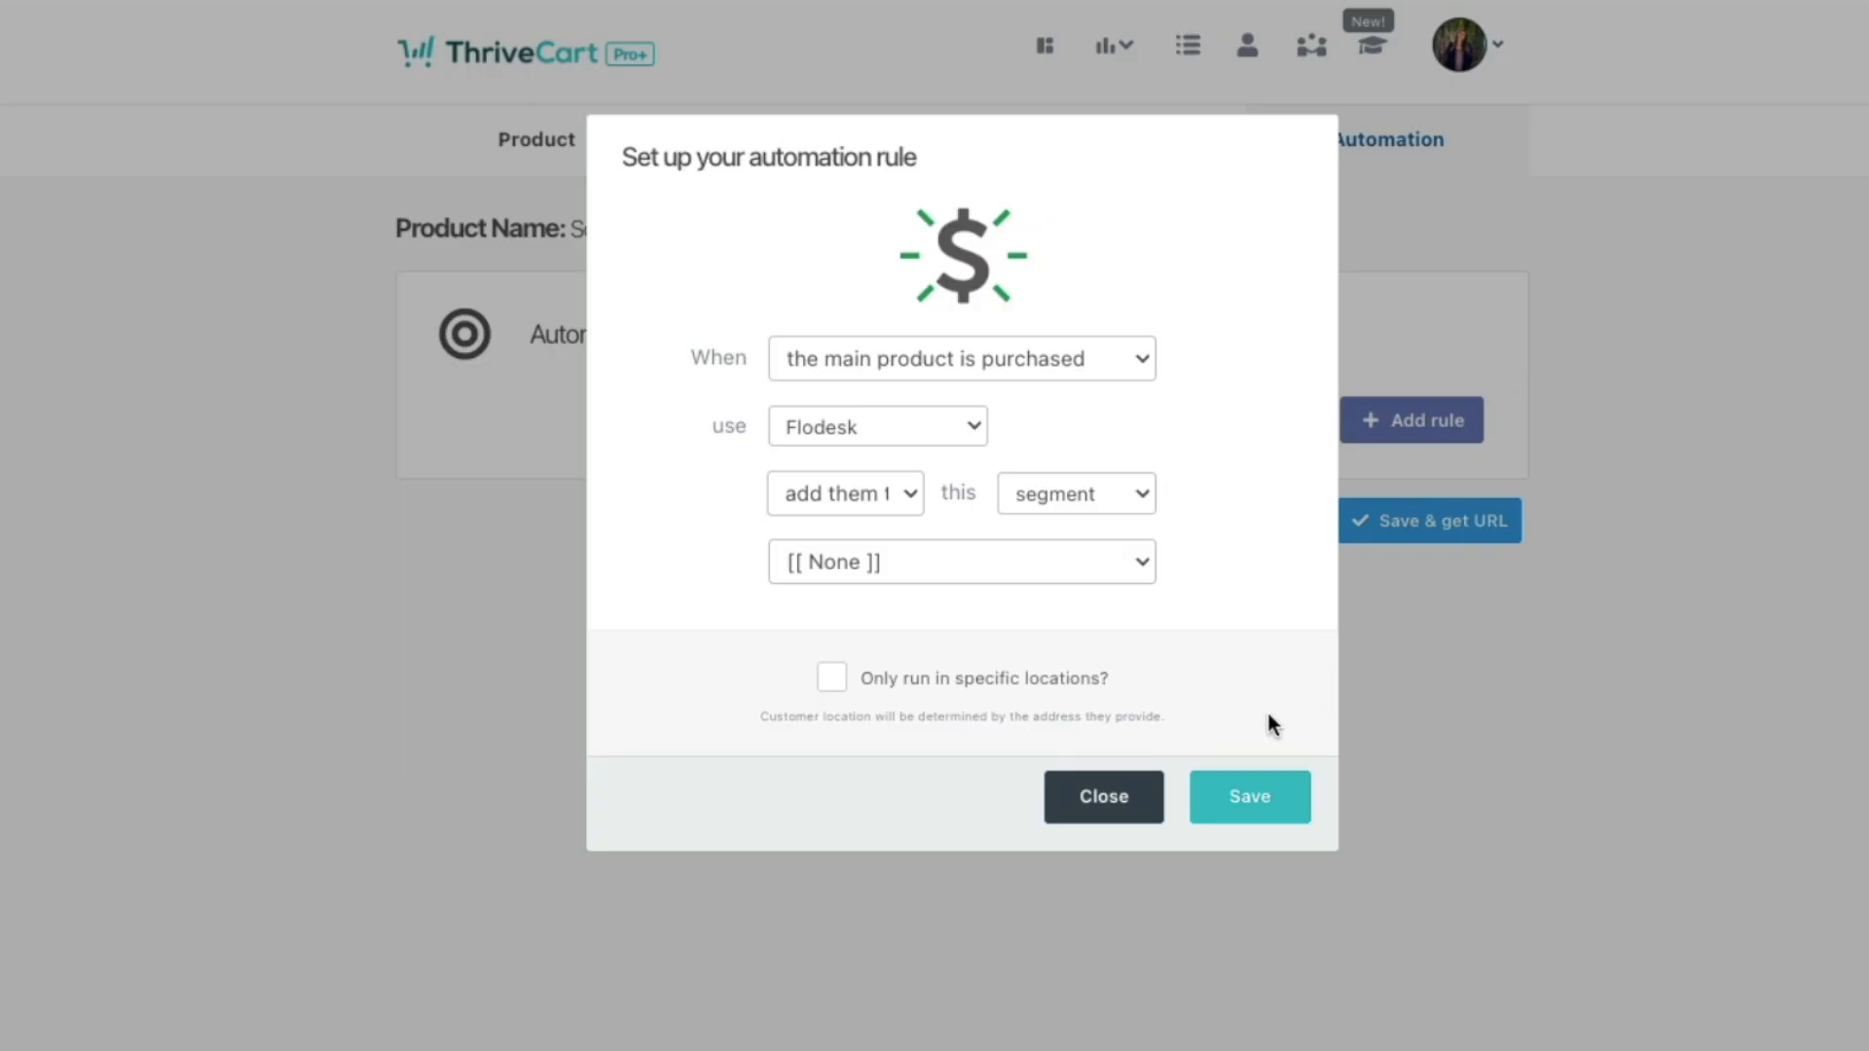
left_click(1250, 797)
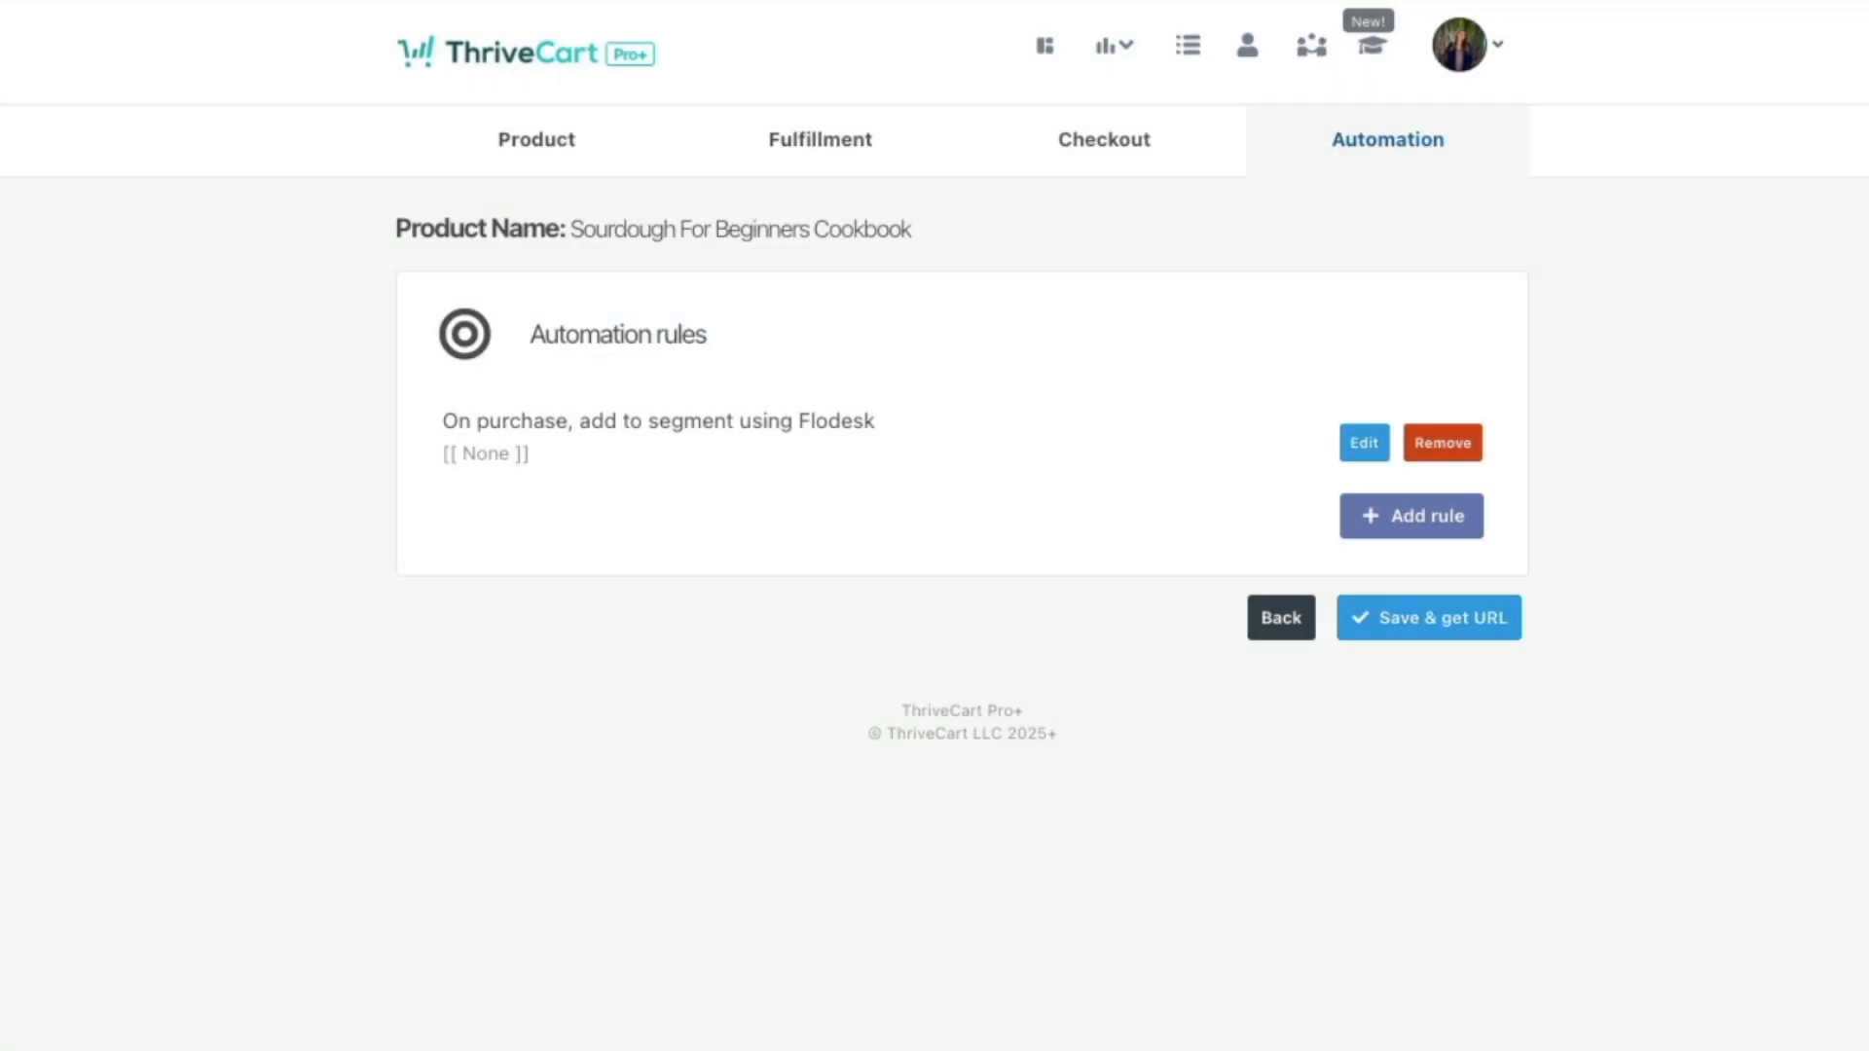
Step: Save the cookbook product and copy its checkout URL
left_click(1449, 628)
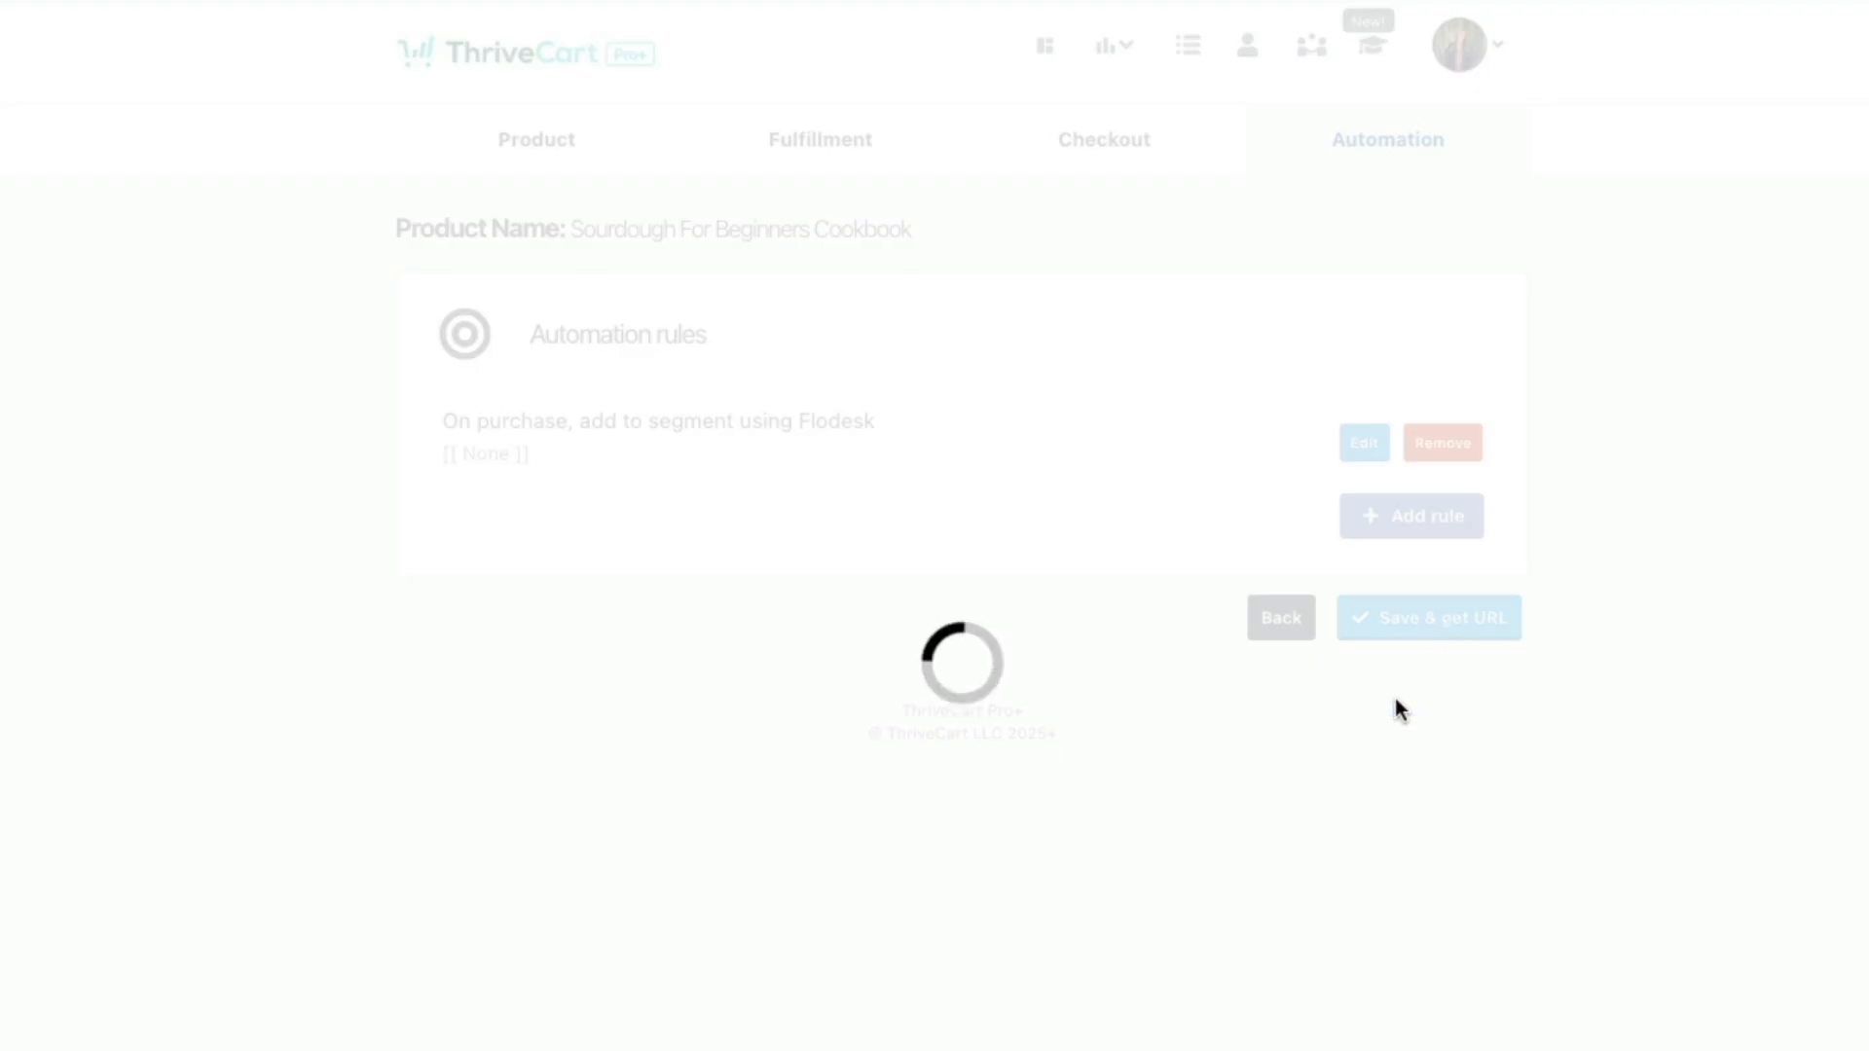
left_click(702, 428)
right_click(701, 424)
left_click(742, 488)
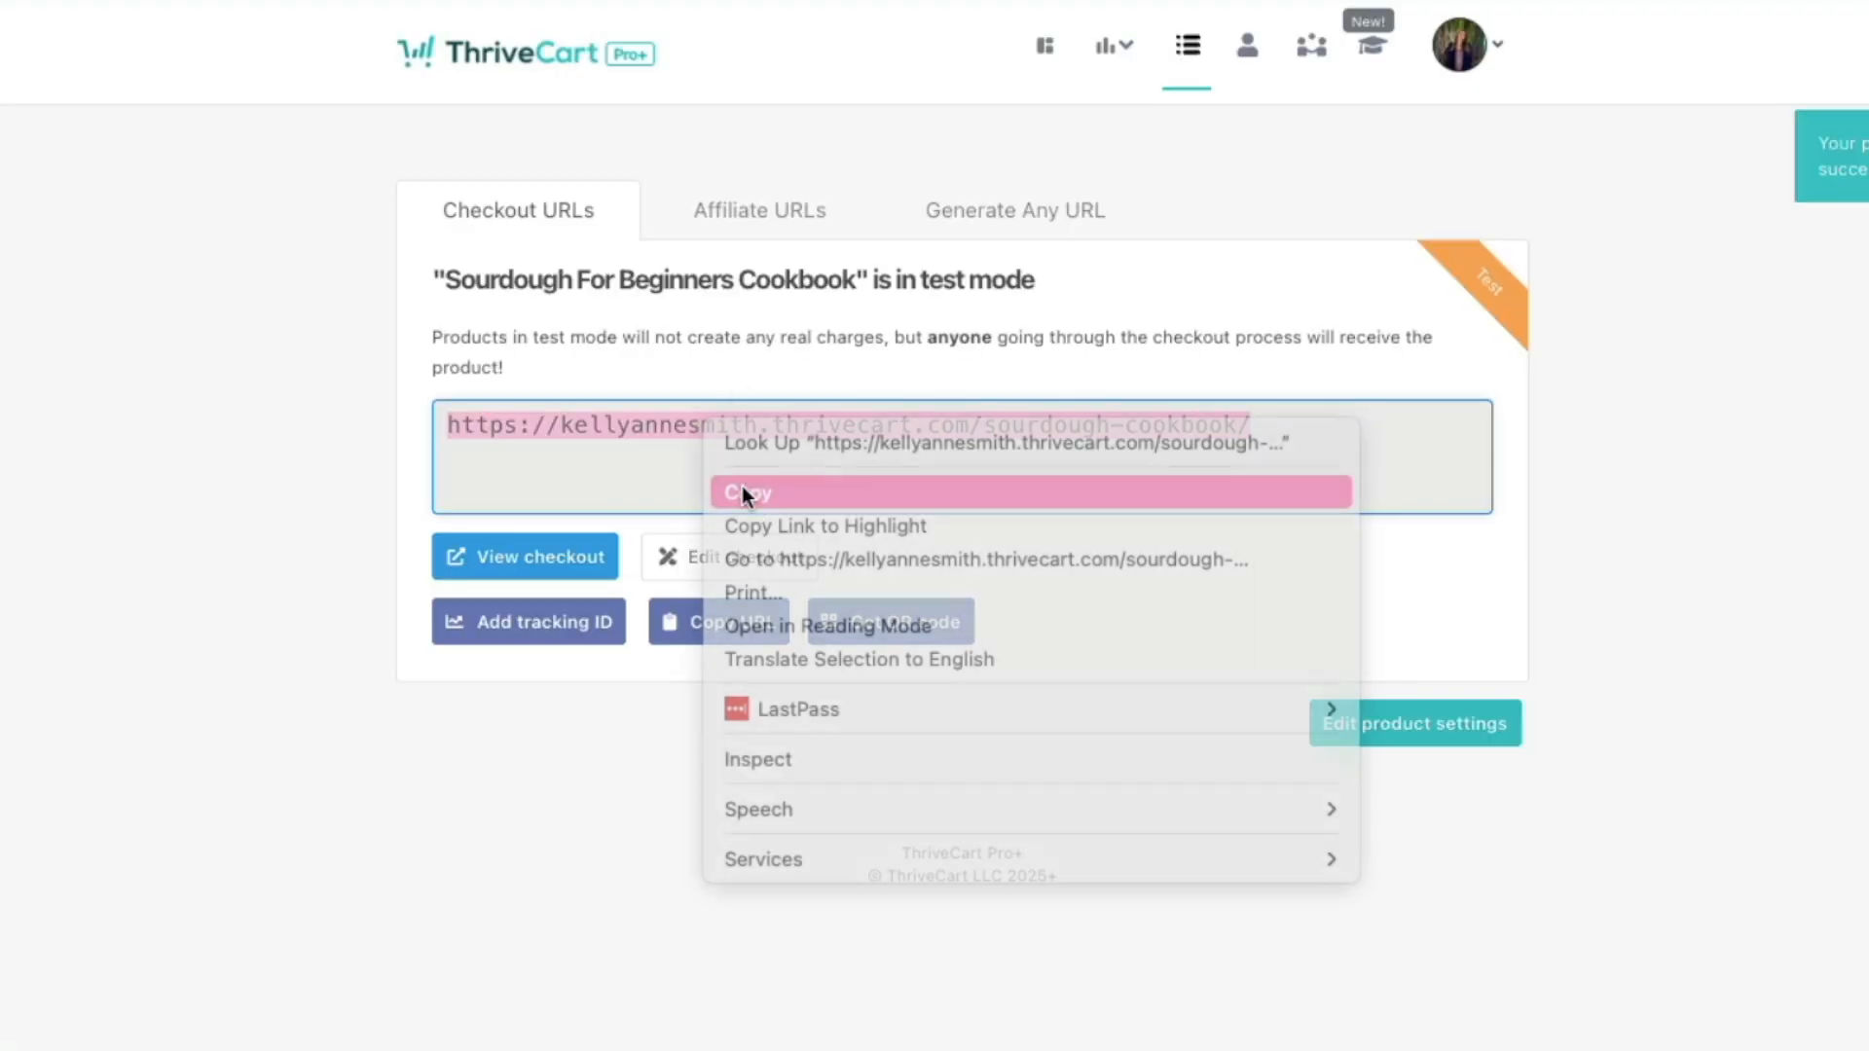
Step: Load the copied checkout URL in a new browser tab
key("ctrl+t")
key("ctrl+v")
key("Return")
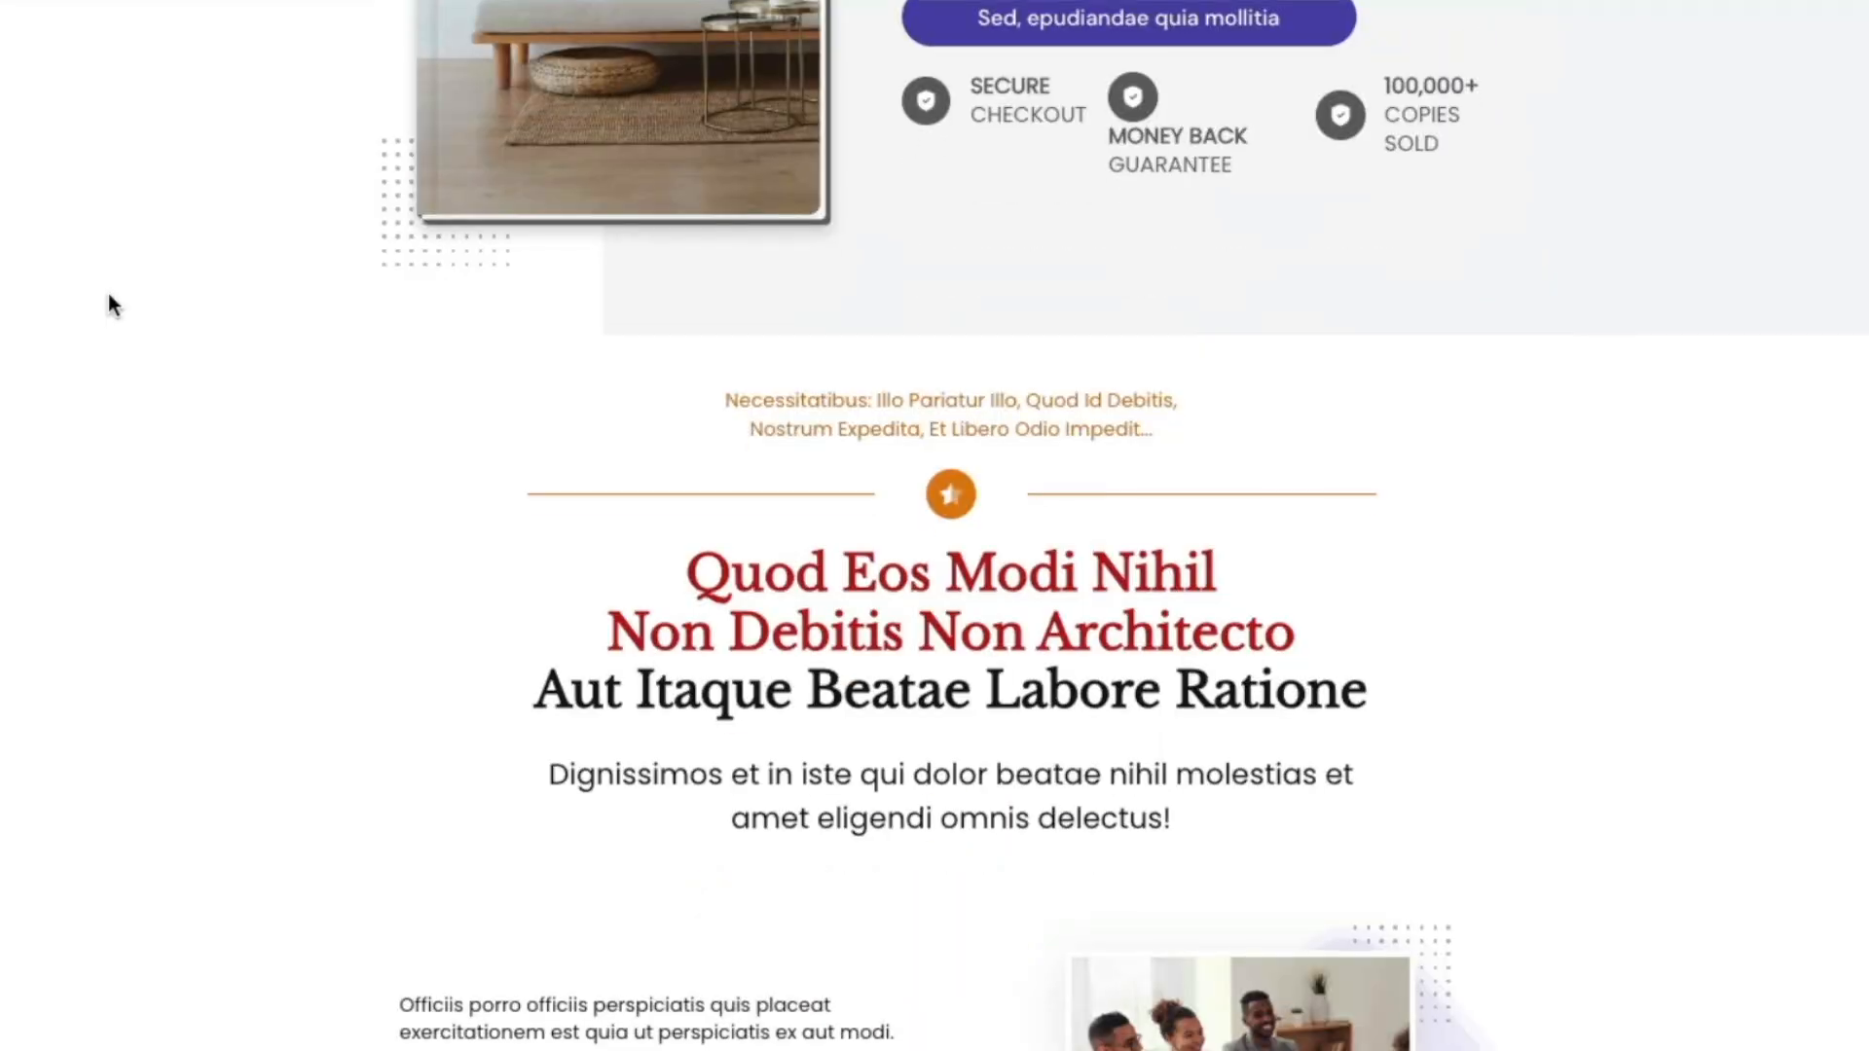
scroll(108, 296, "down", 15)
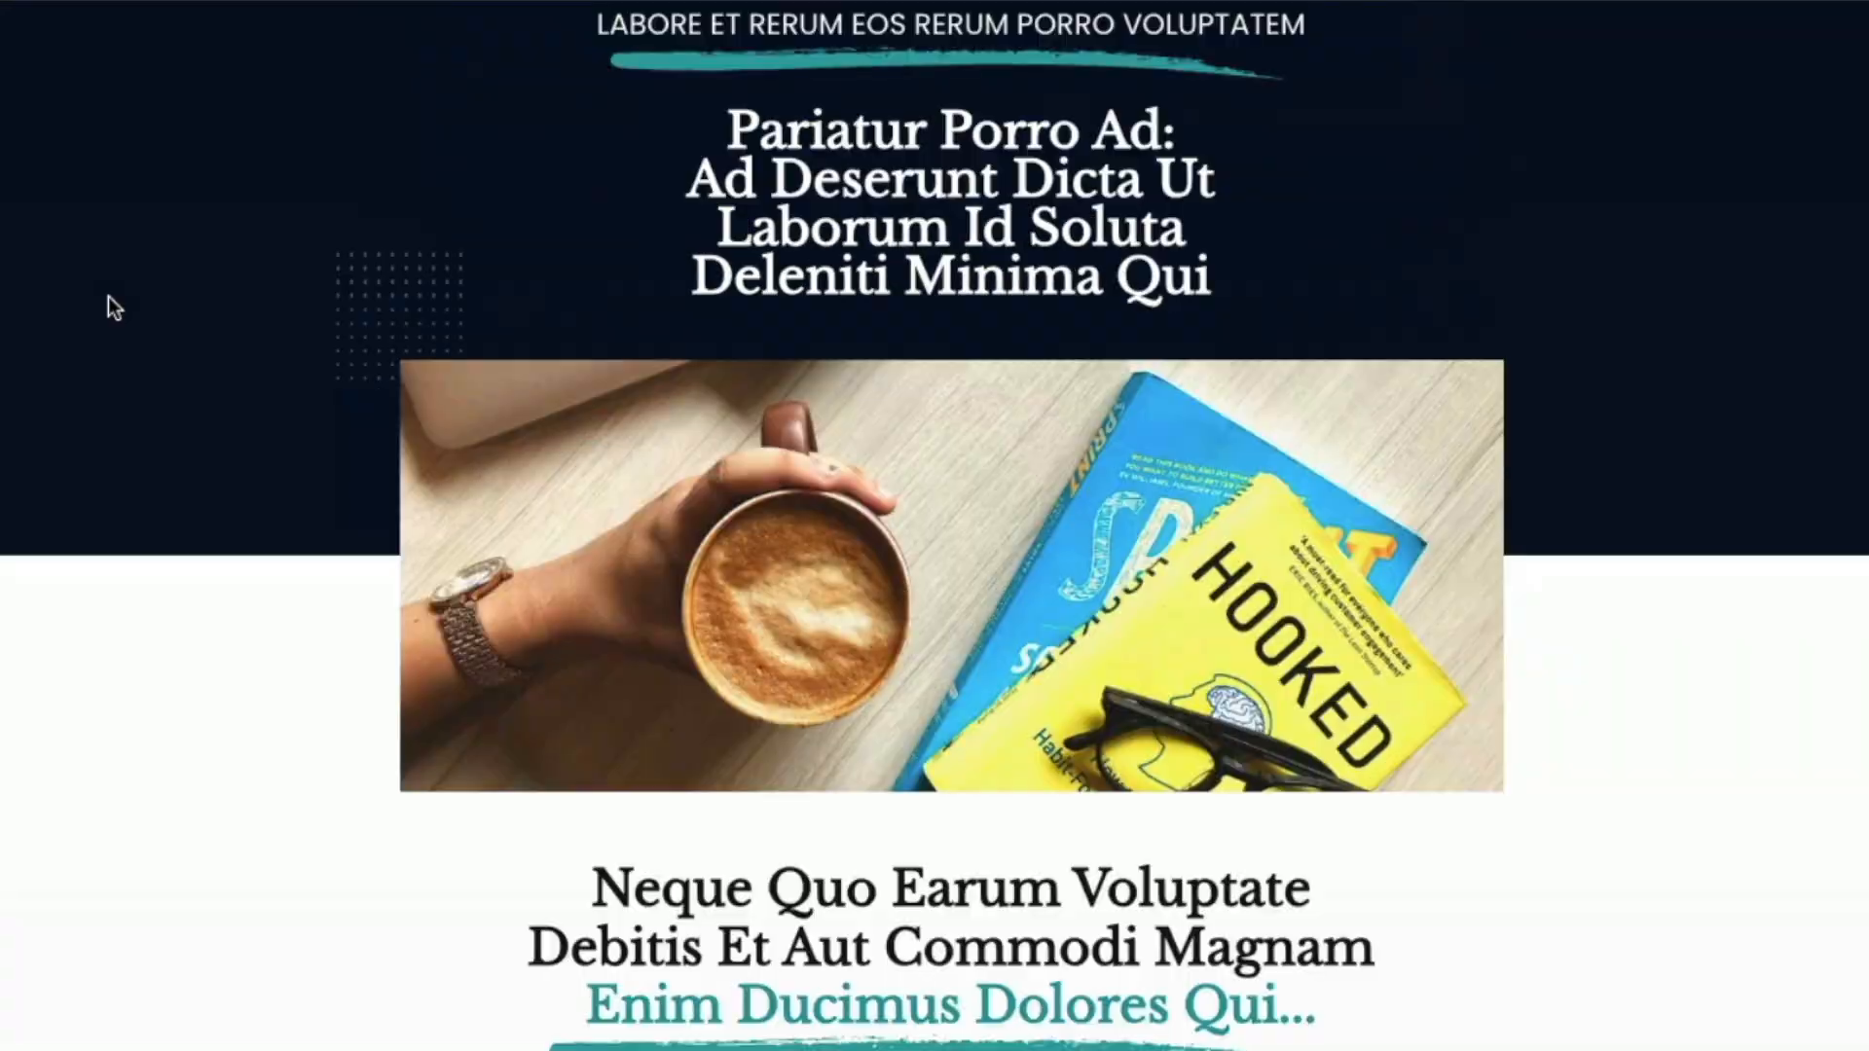